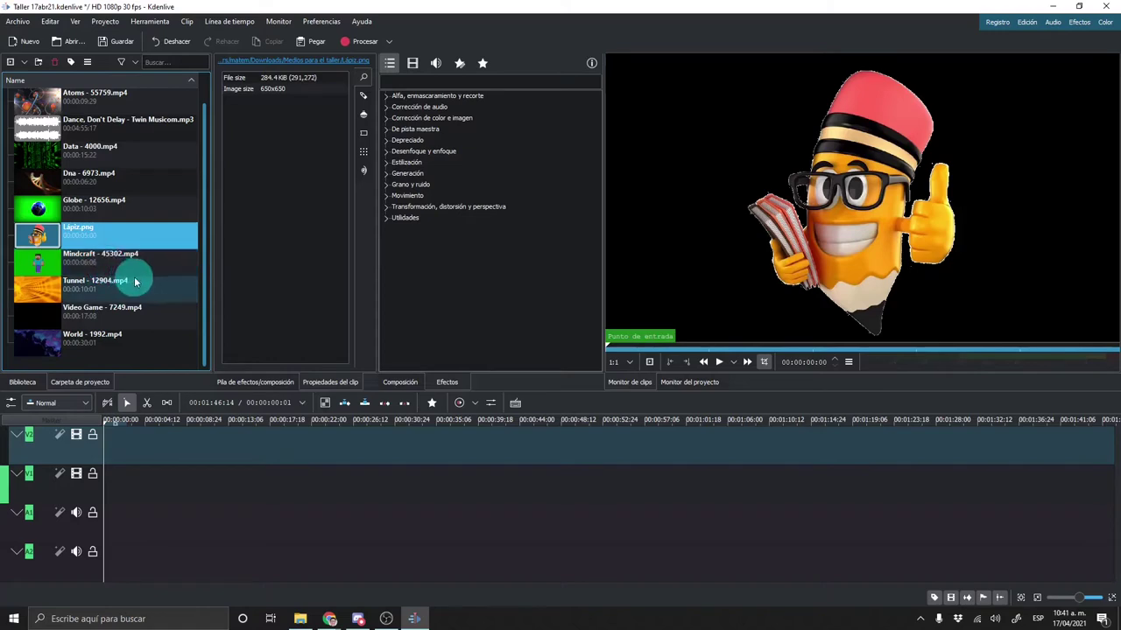
Preview Data - 4000.mp4, then play and pause World - 1992.mp4 in the Clip Monitor.
scroll(135, 281, "up", 1)
left_click(122, 183)
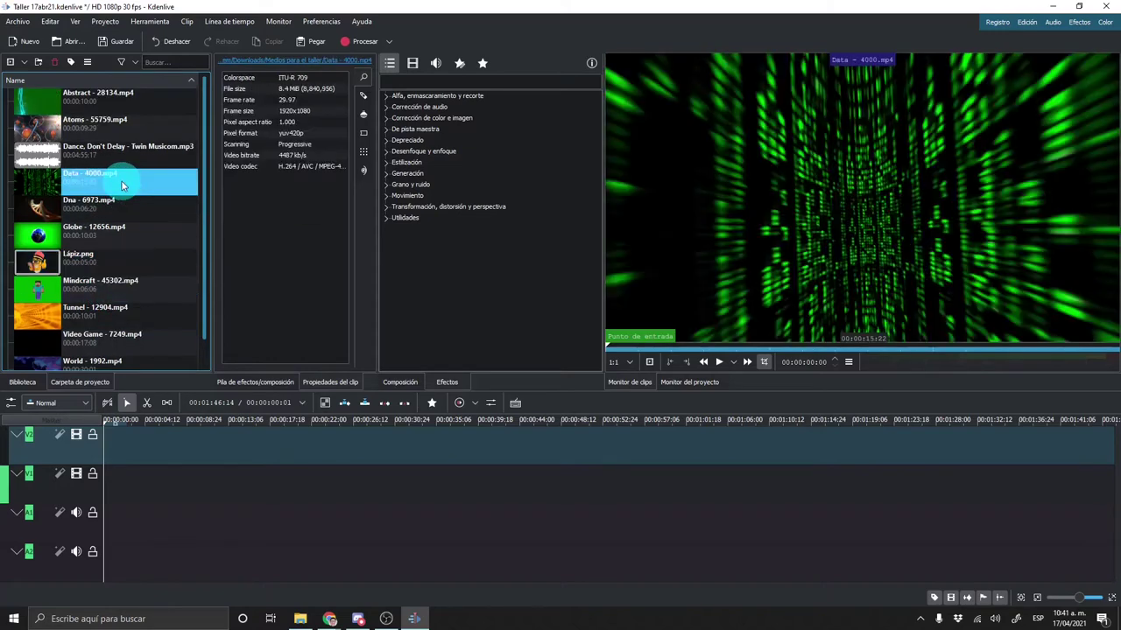
scroll(122, 181, "down", 1)
left_click(131, 342)
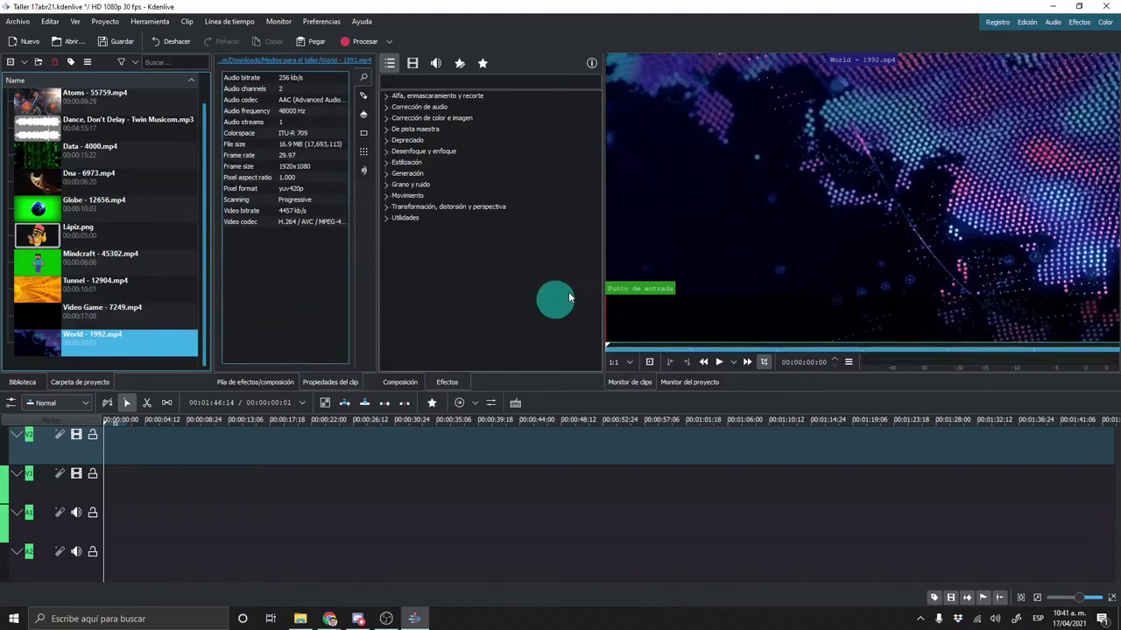
left_click(720, 363)
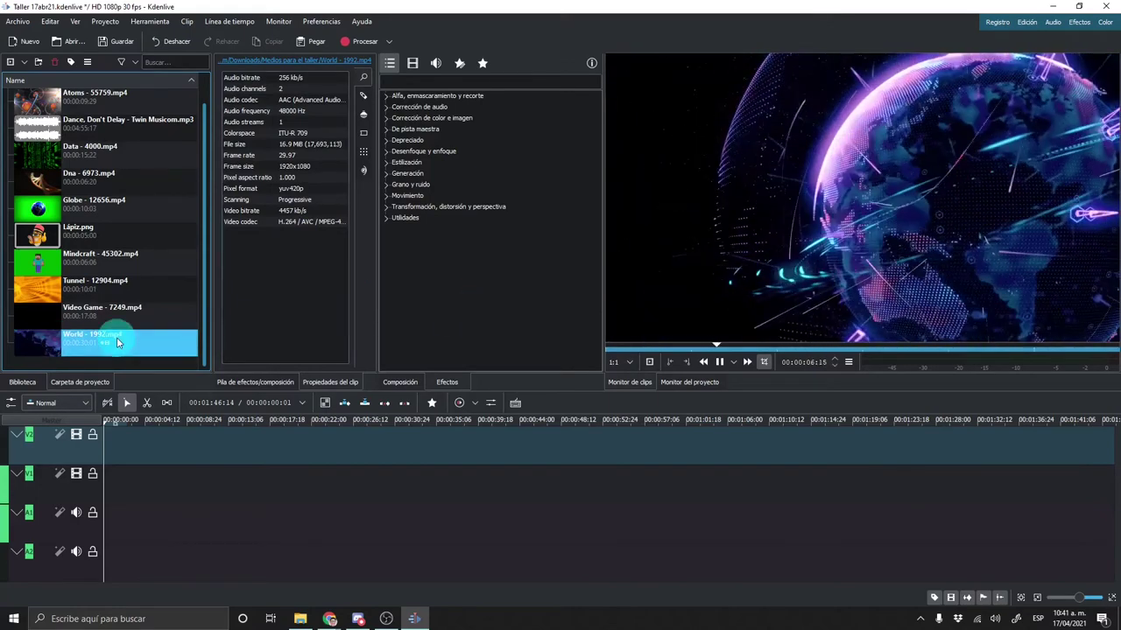
left_click(719, 361)
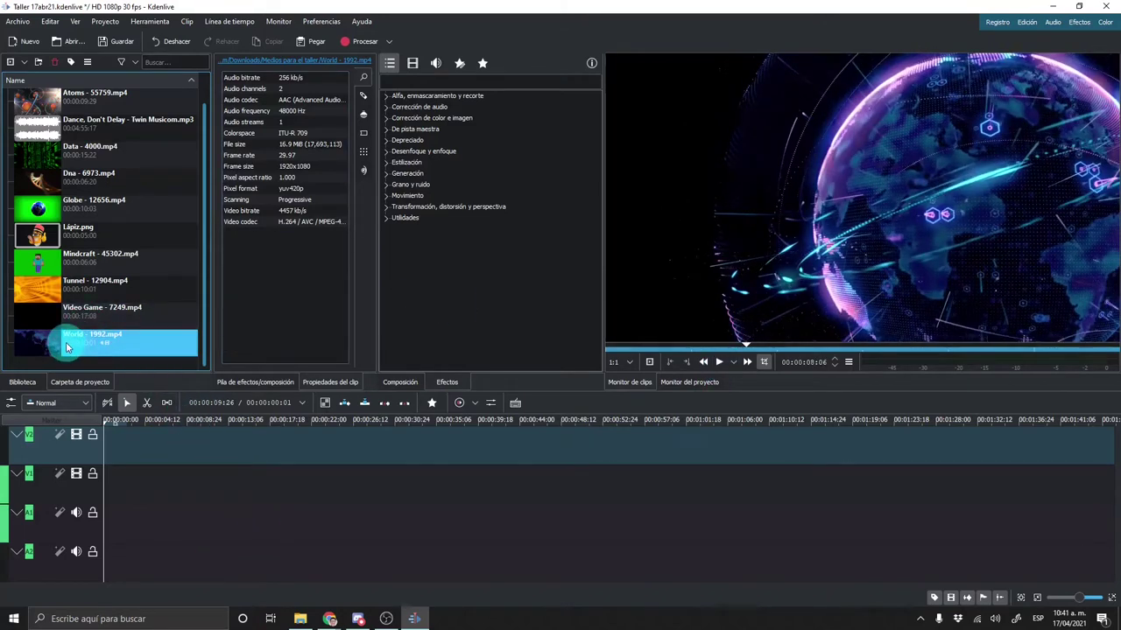
mouse_move(66, 347)
left_mouse_down()
mouse_move(111, 372)
mouse_move(174, 502)
left_mouse_up()
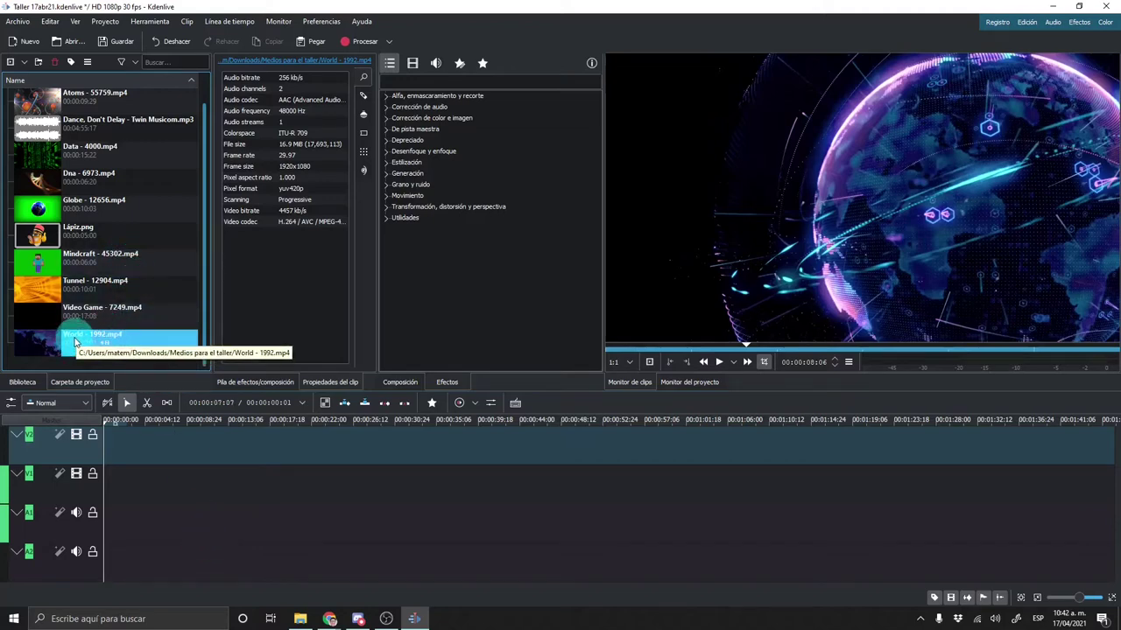
Drop World - 1992.mp4 onto the V1/A1 timeline tracks and make V1 the active track.
left_click_drag(73, 346, 83, 351)
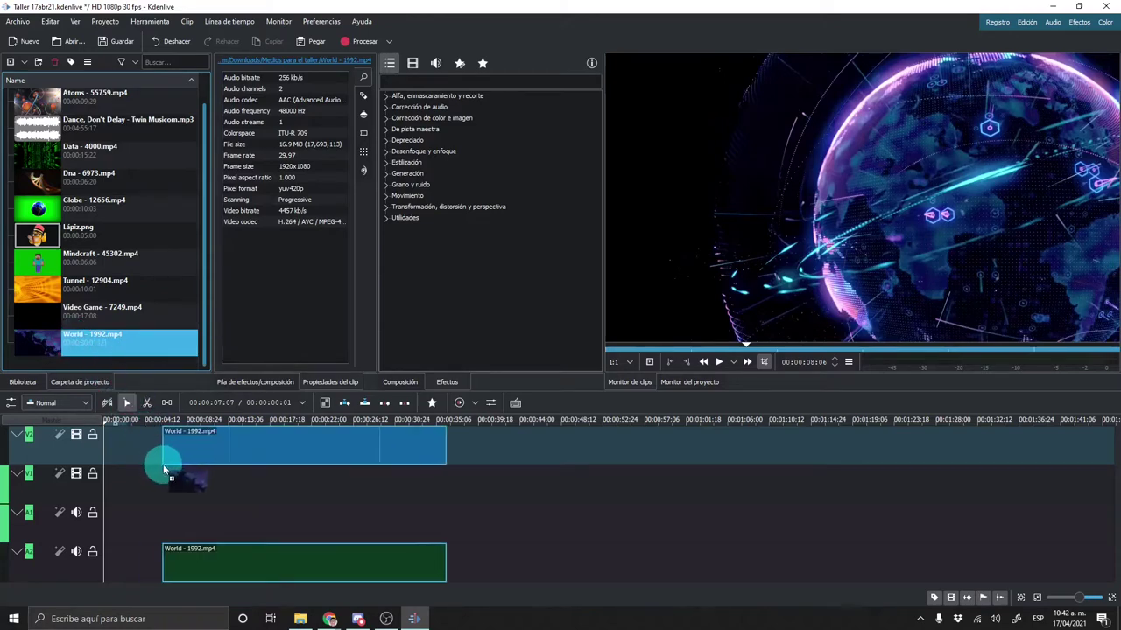
mouse_move(115, 384)
left_mouse_down()
mouse_move(193, 481)
mouse_move(155, 480)
left_mouse_up()
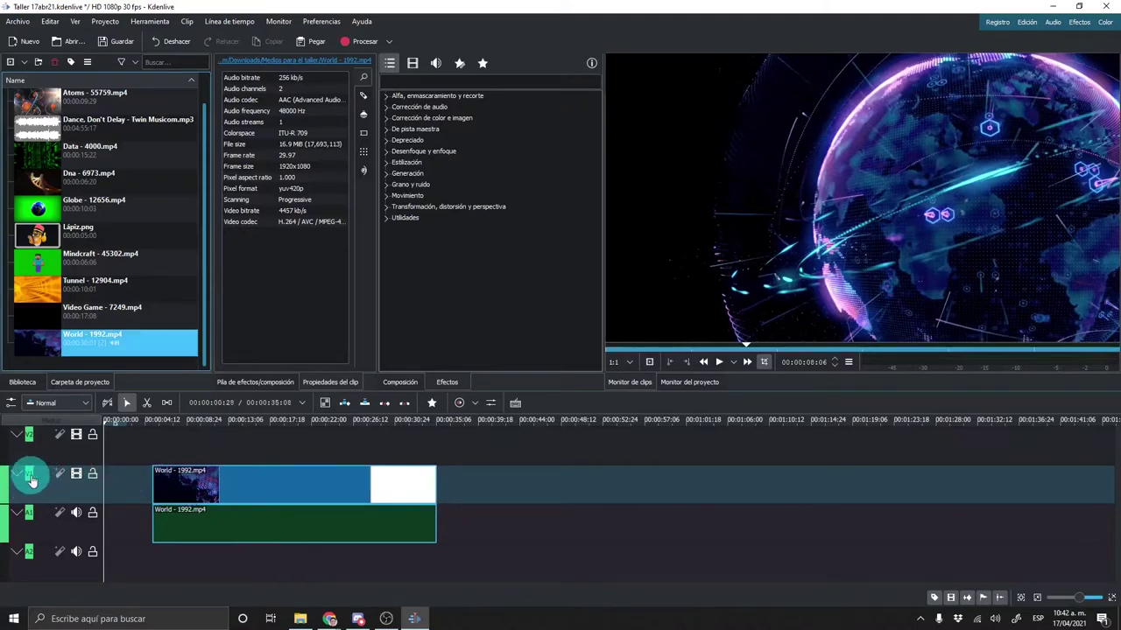
left_click(327, 472)
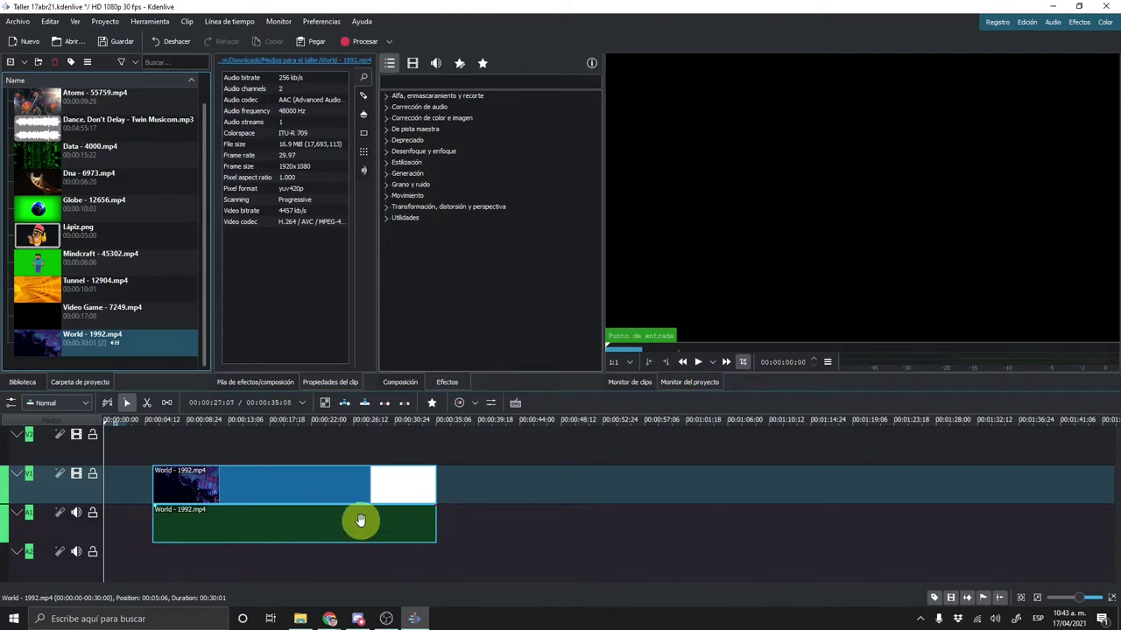
Slide the World clip along the timeline until it snaps to 00:00:00:00.
left_click_drag(275, 500, 204, 500)
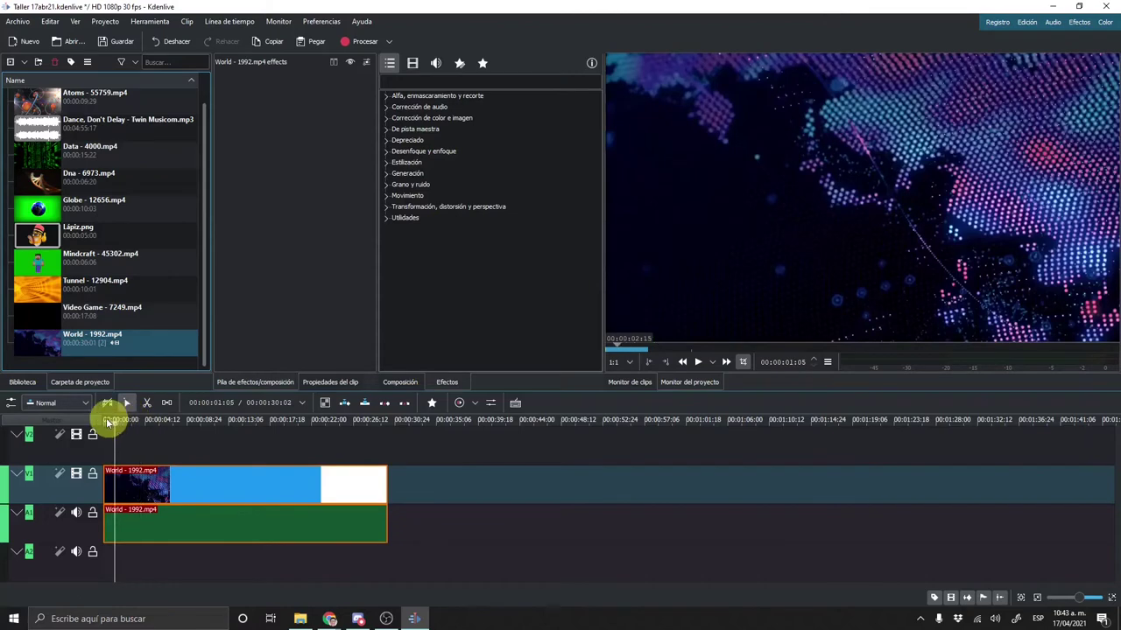
left_click_drag(108, 423, 93, 419)
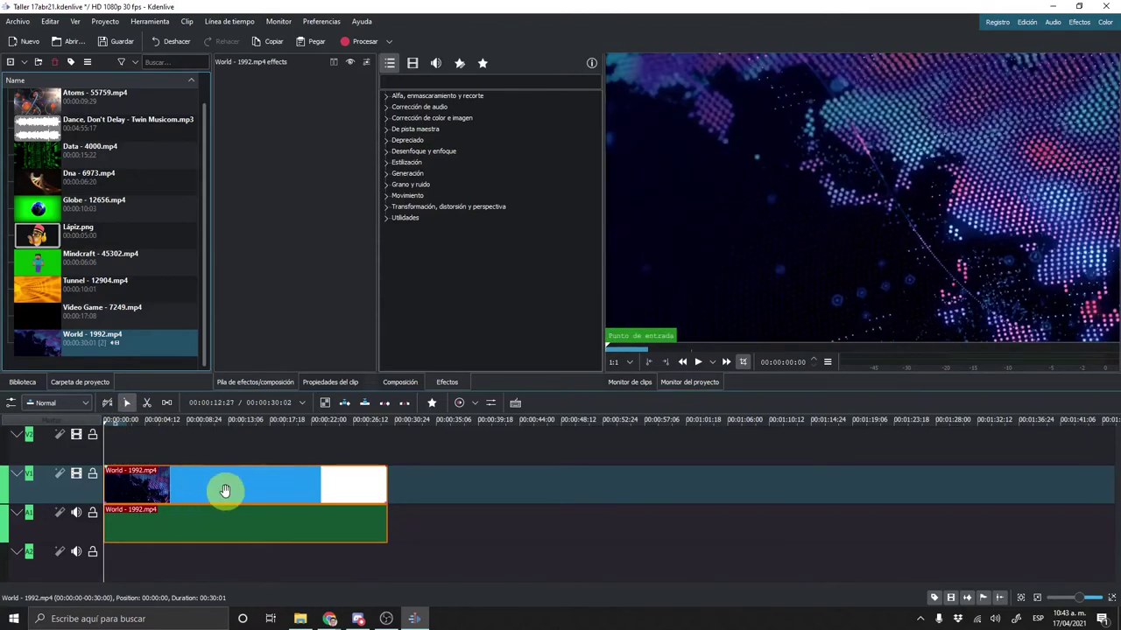
left_click_drag(196, 488, 264, 490)
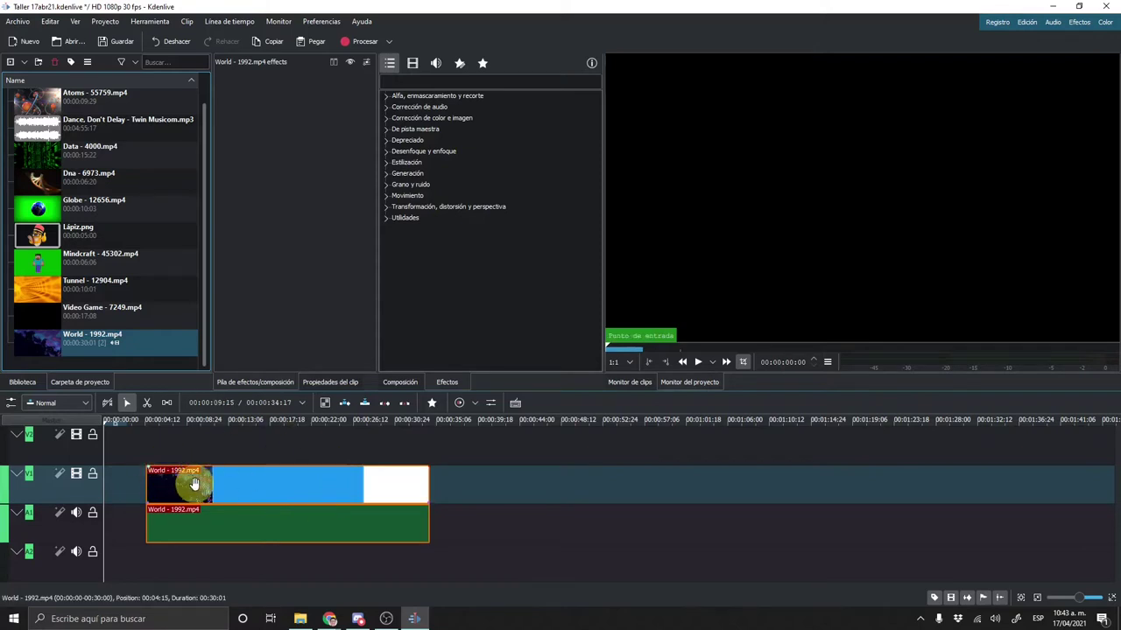
mouse_move(195, 485)
left_mouse_down()
mouse_move(615, 493)
mouse_move(471, 512)
left_mouse_up()
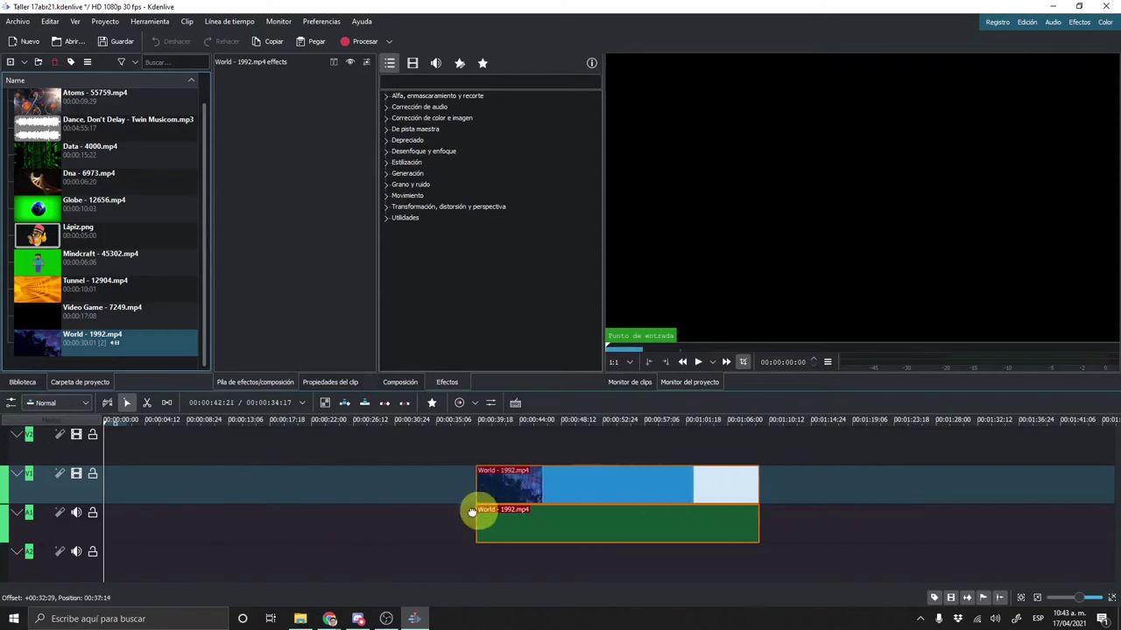
left_click_drag(471, 513, 354, 514)
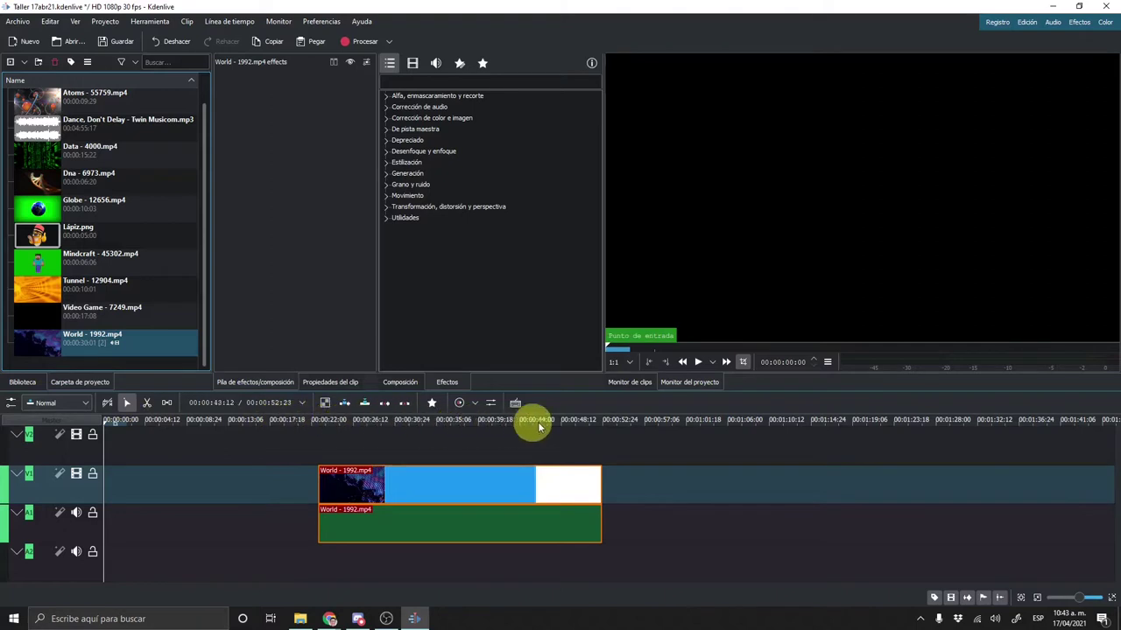
left_click_drag(525, 500, 230, 501)
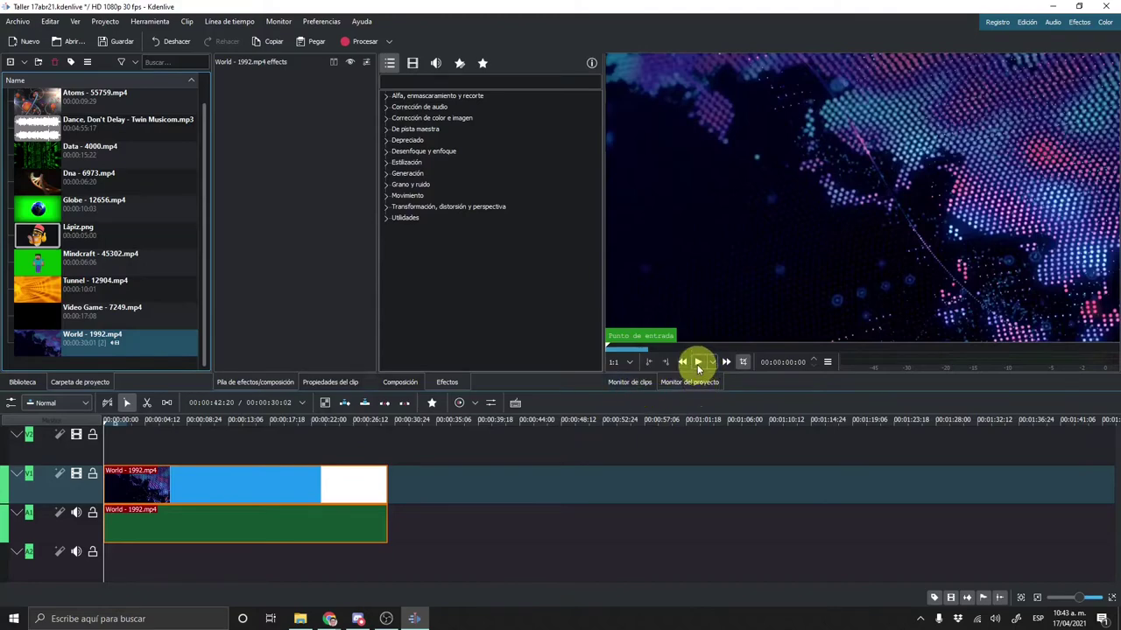
left_click(697, 362)
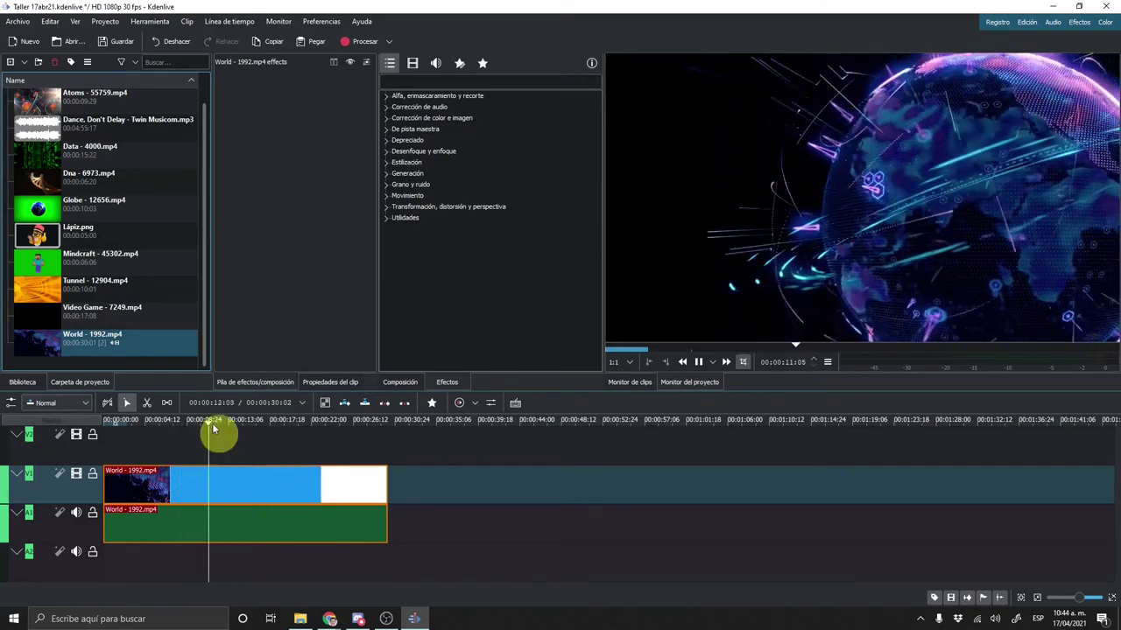
left_click(698, 361)
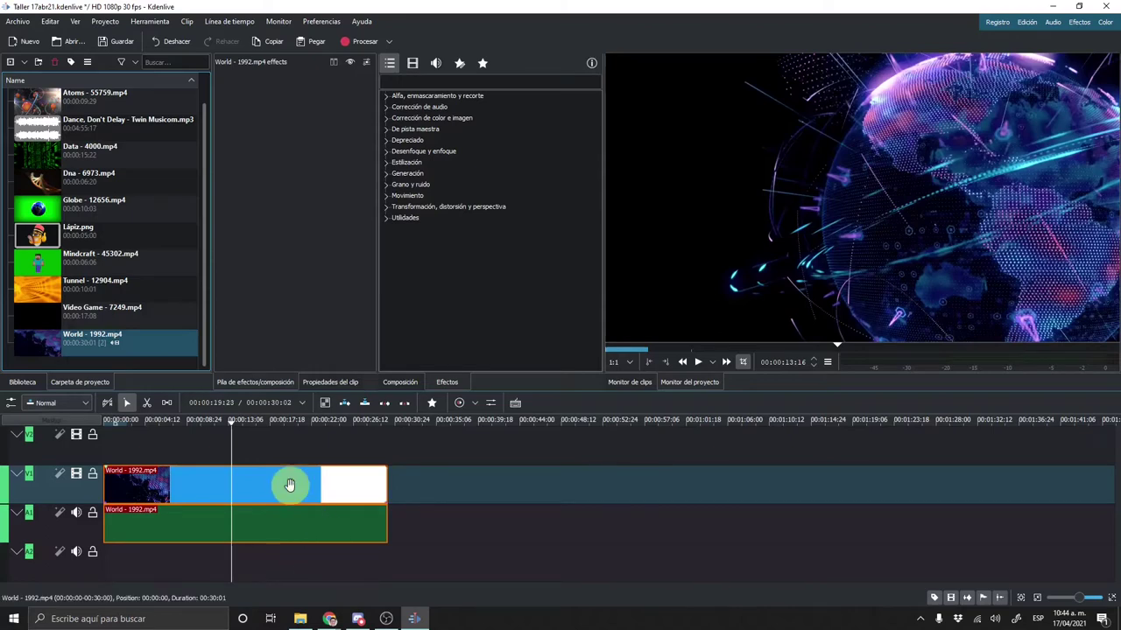
left_click(698, 363)
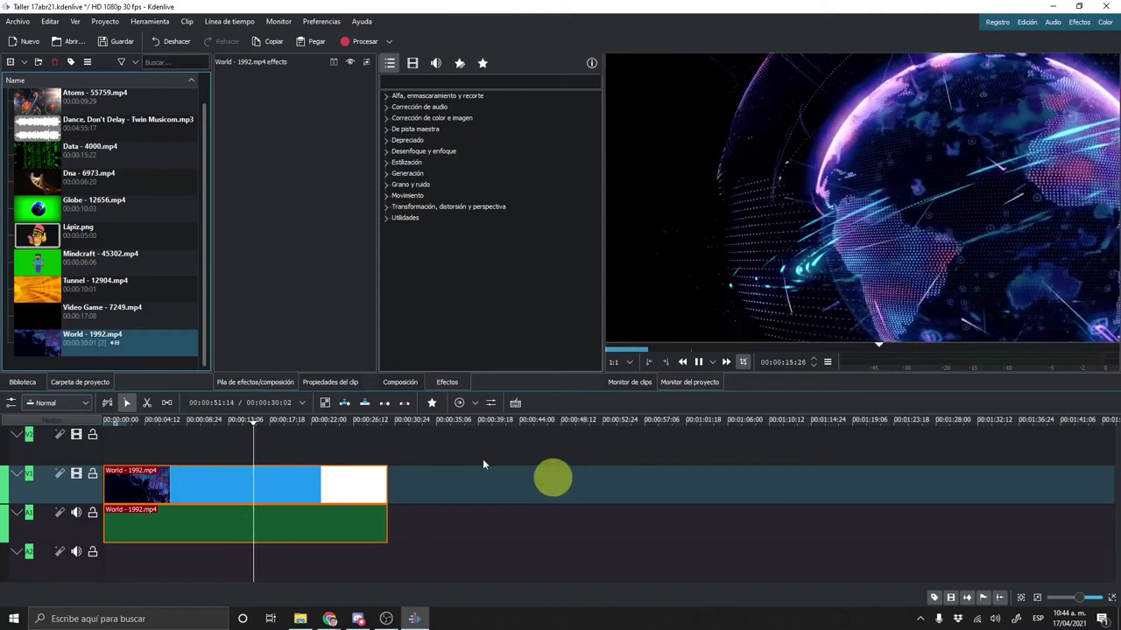
left_click(538, 422)
mouse_move(540, 423)
left_mouse_down()
mouse_move(887, 424)
mouse_move(477, 429)
left_mouse_up()
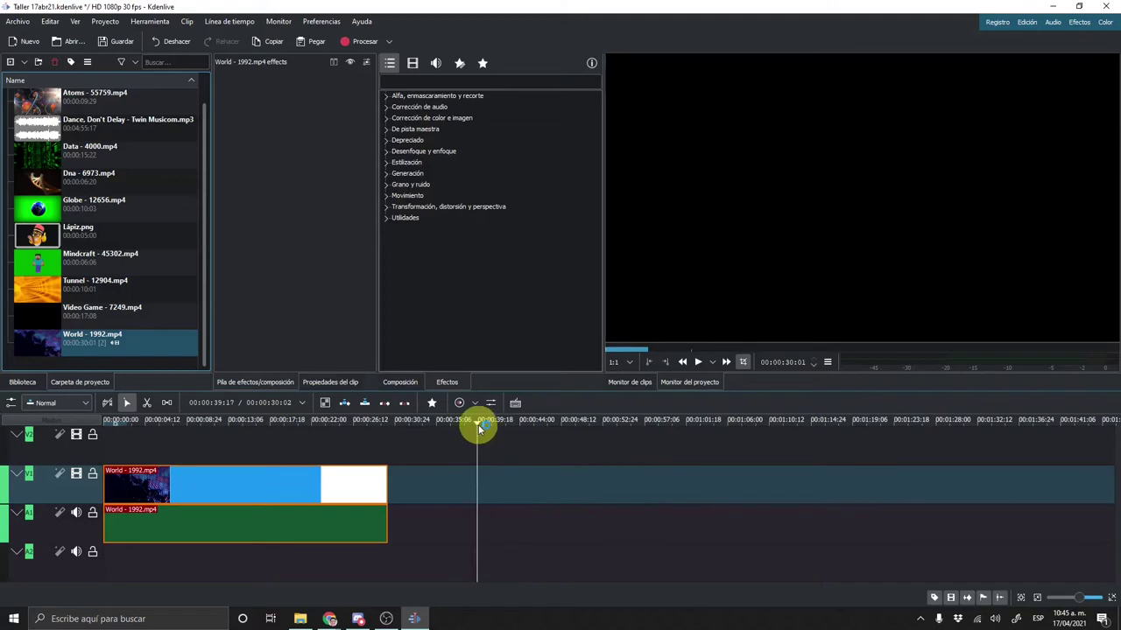
left_click_drag(479, 429, 257, 436)
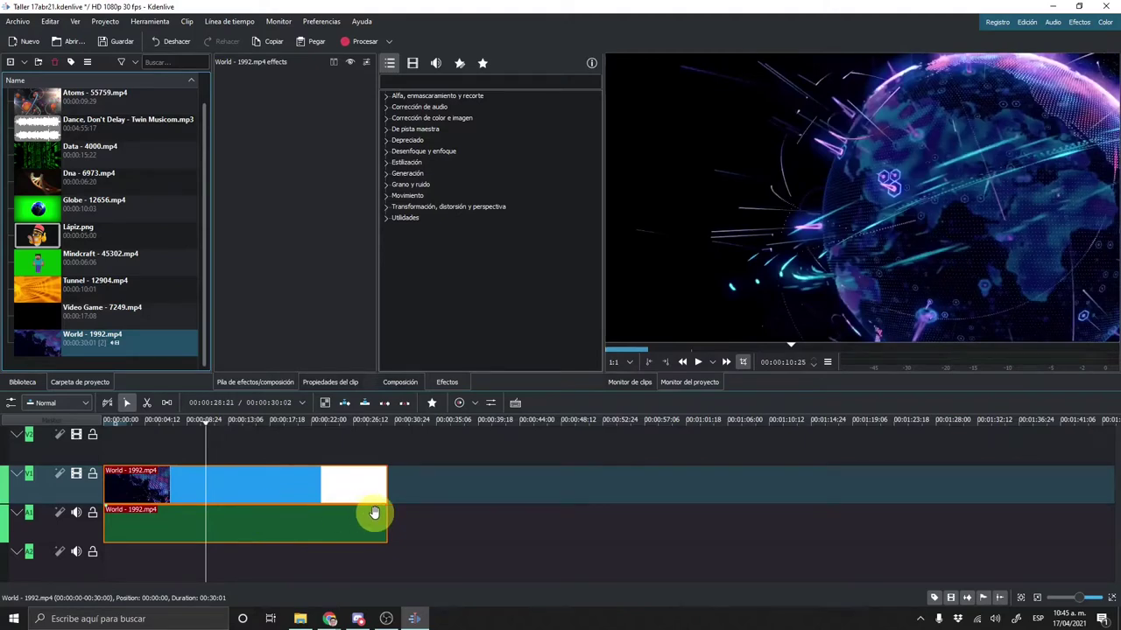
left_click(698, 363)
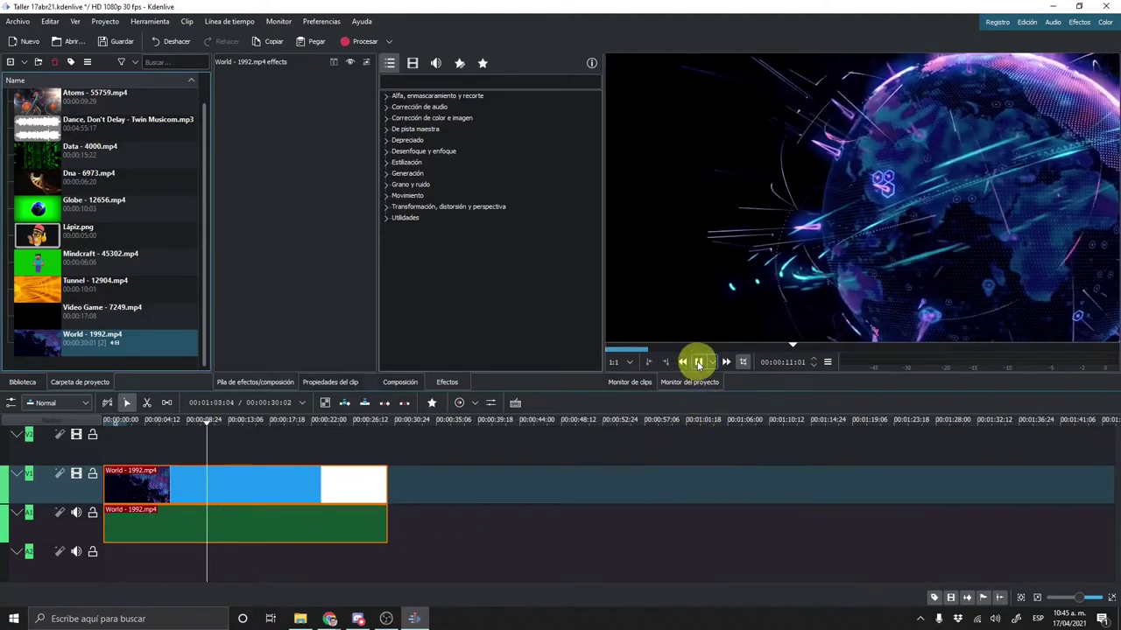
left_click(698, 362)
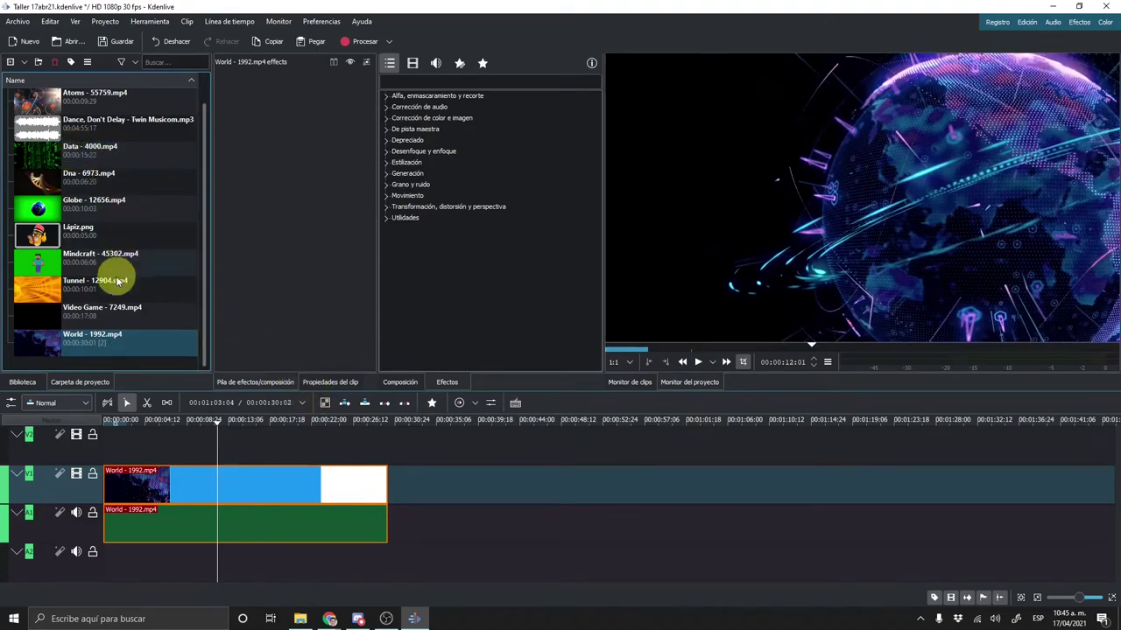
Add Data - 4000.mp4 to V1 after the World clip and show its frame.
left_click(115, 162)
scroll(134, 263, "up", 1)
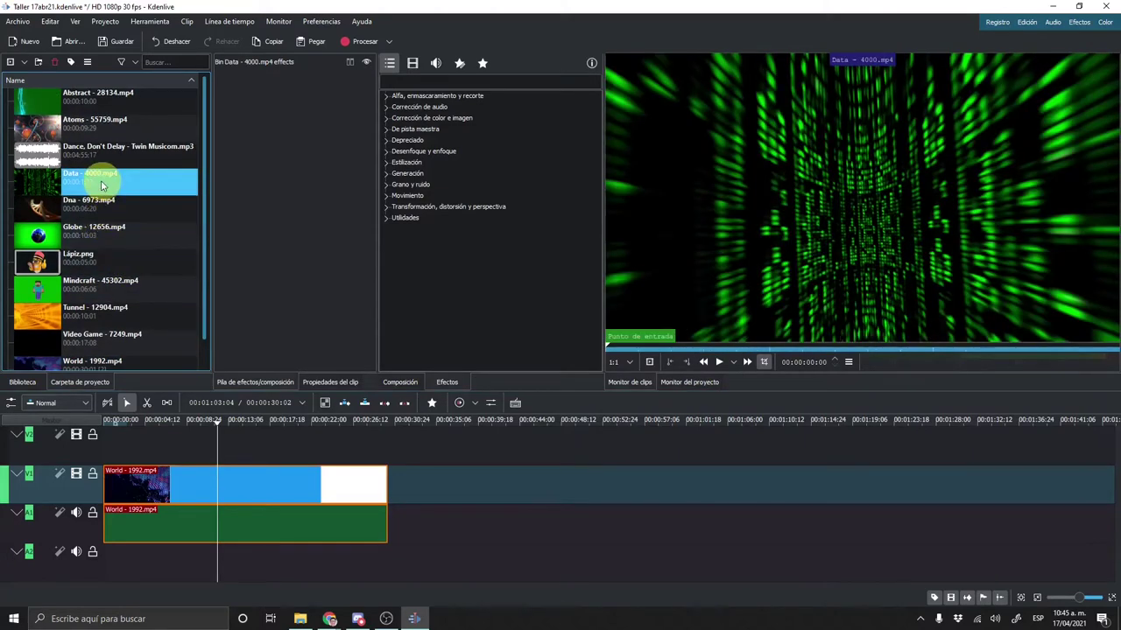
left_click_drag(95, 181, 460, 479)
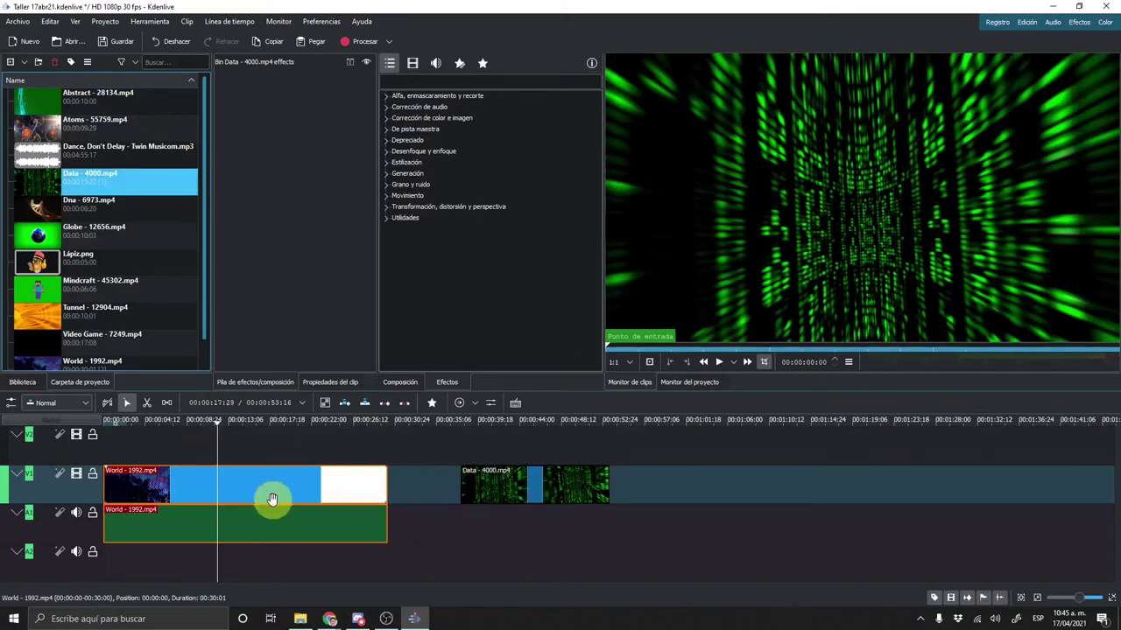
left_click(528, 483)
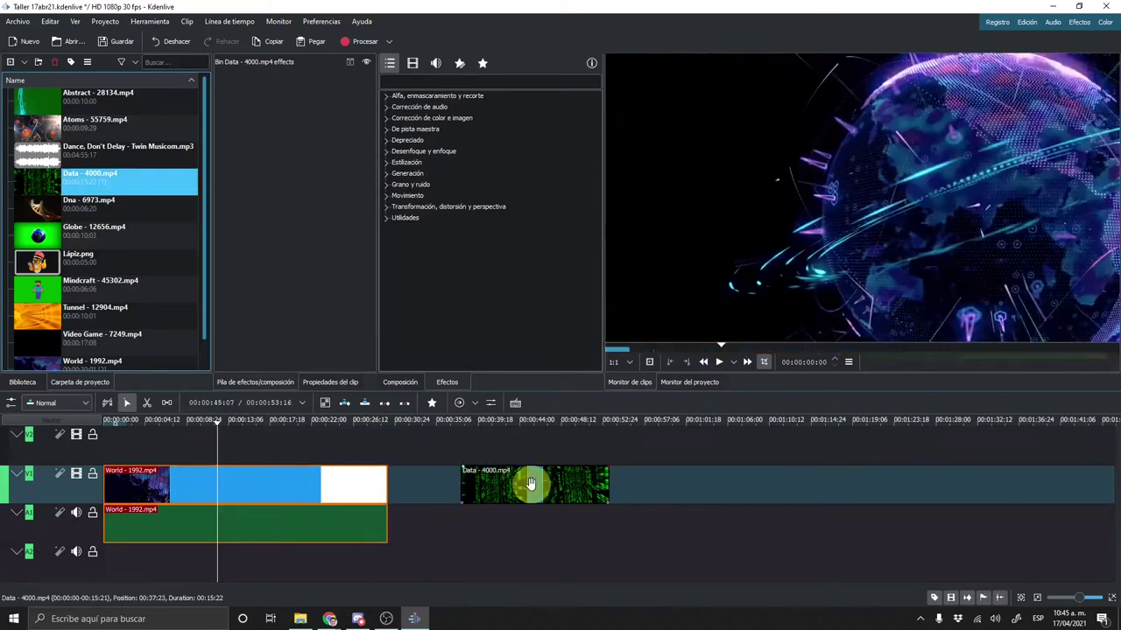
left_click(505, 426)
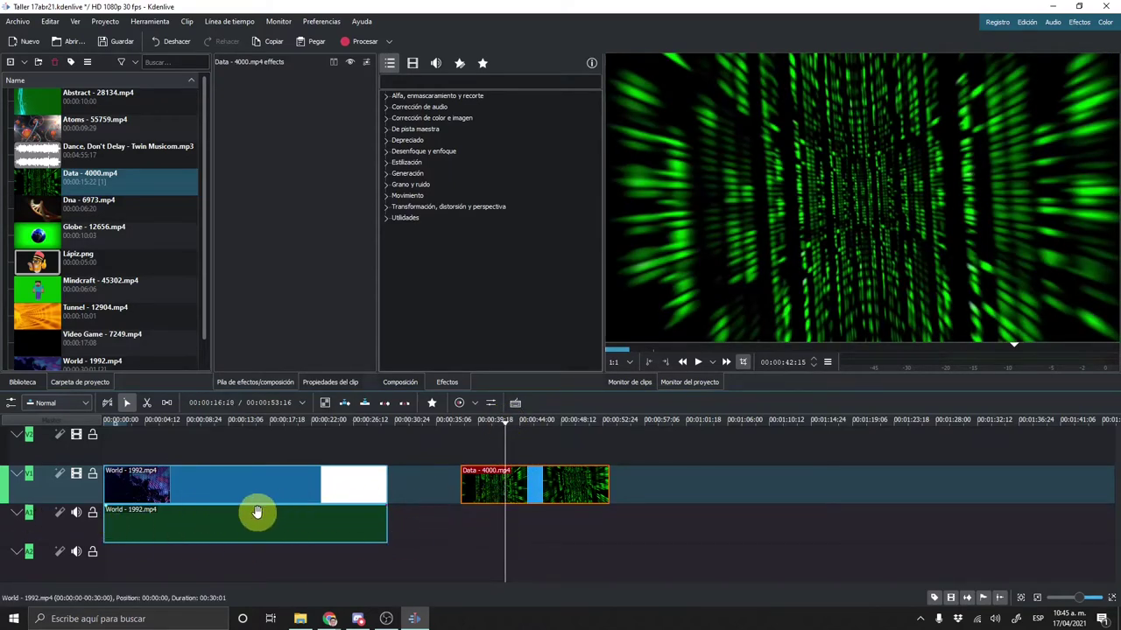
Play the Data clip on the timeline, then lift it onto V2 to end with World.
left_click(236, 427)
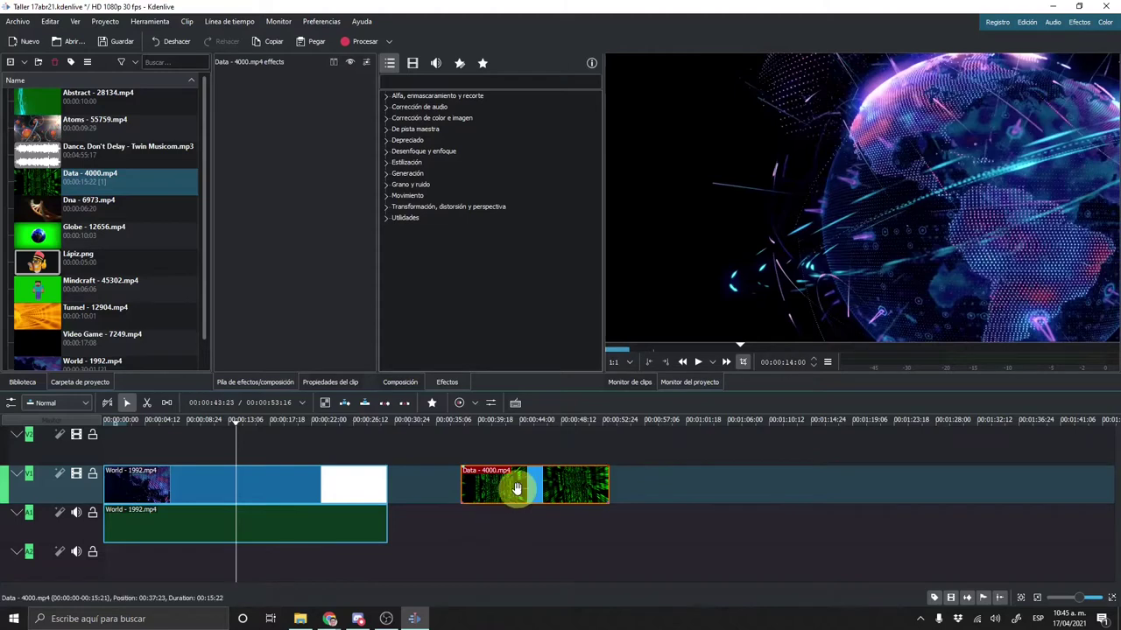
left_click(467, 426)
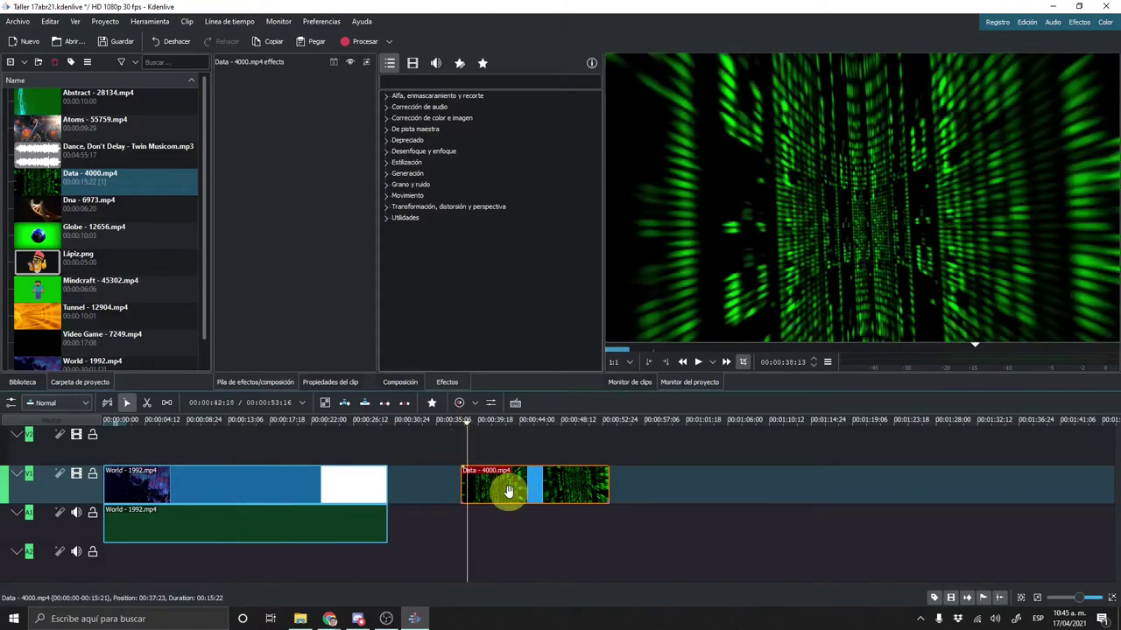
left_click_drag(508, 493, 508, 488)
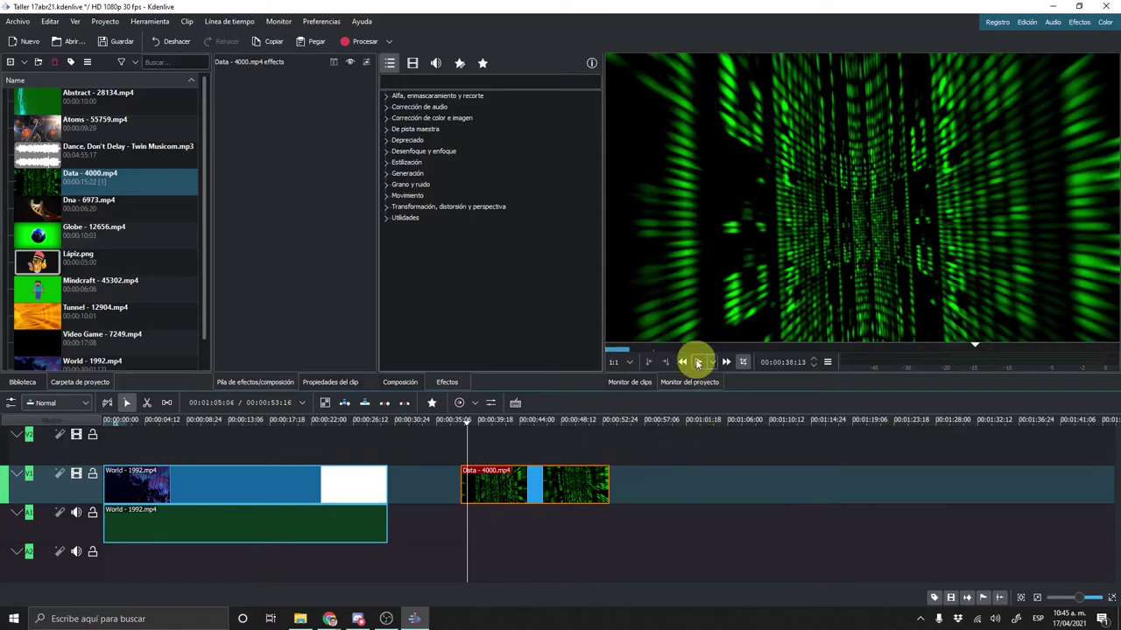
left_click(698, 363)
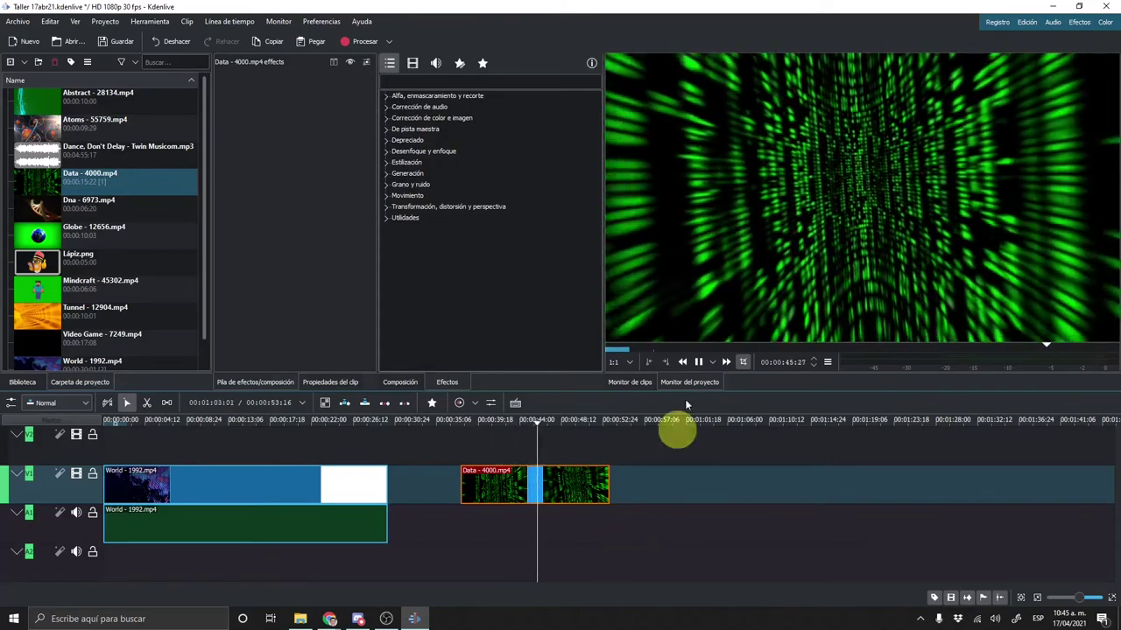
left_click(698, 366)
left_click_drag(479, 492, 500, 483)
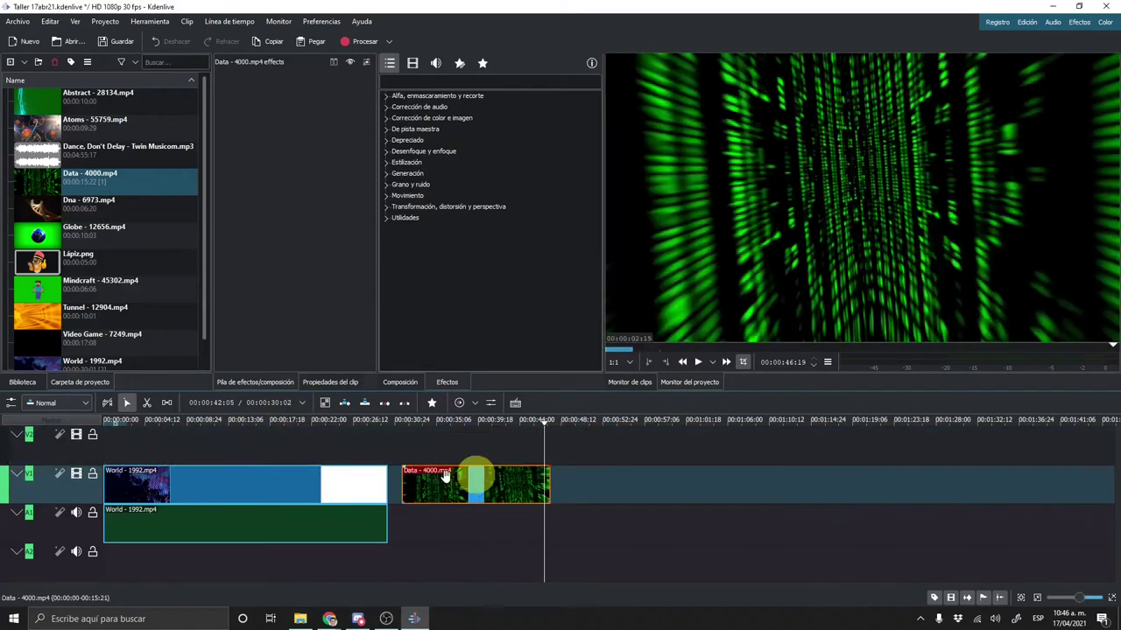
mouse_move(500, 483)
left_mouse_down()
mouse_move(431, 448)
mouse_move(292, 436)
left_mouse_up()
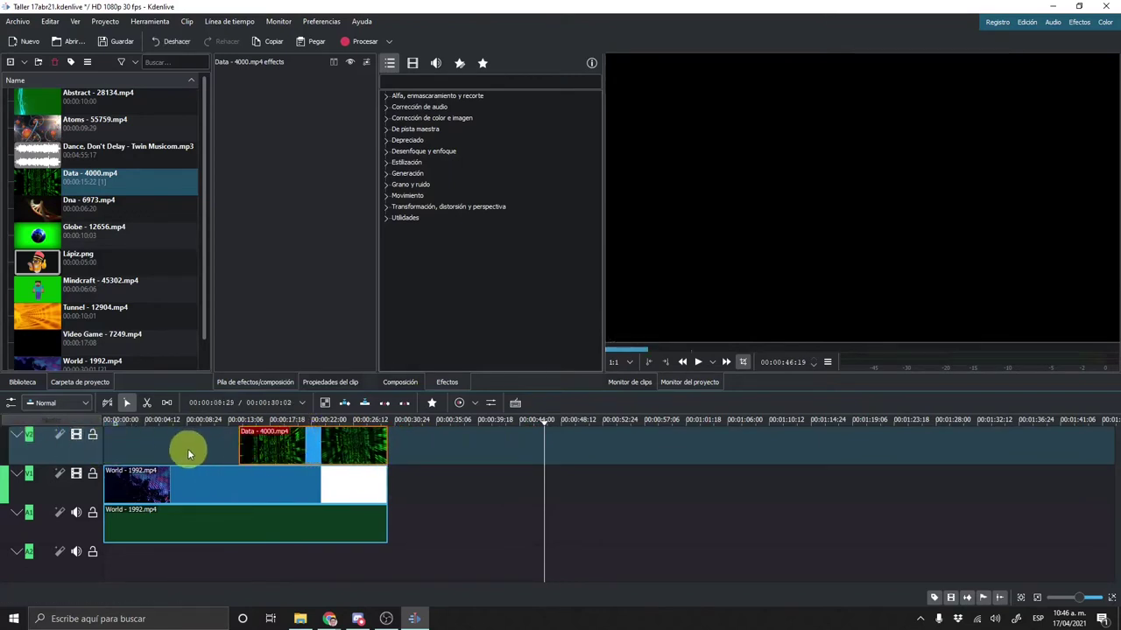
left_click_drag(174, 424, 96, 420)
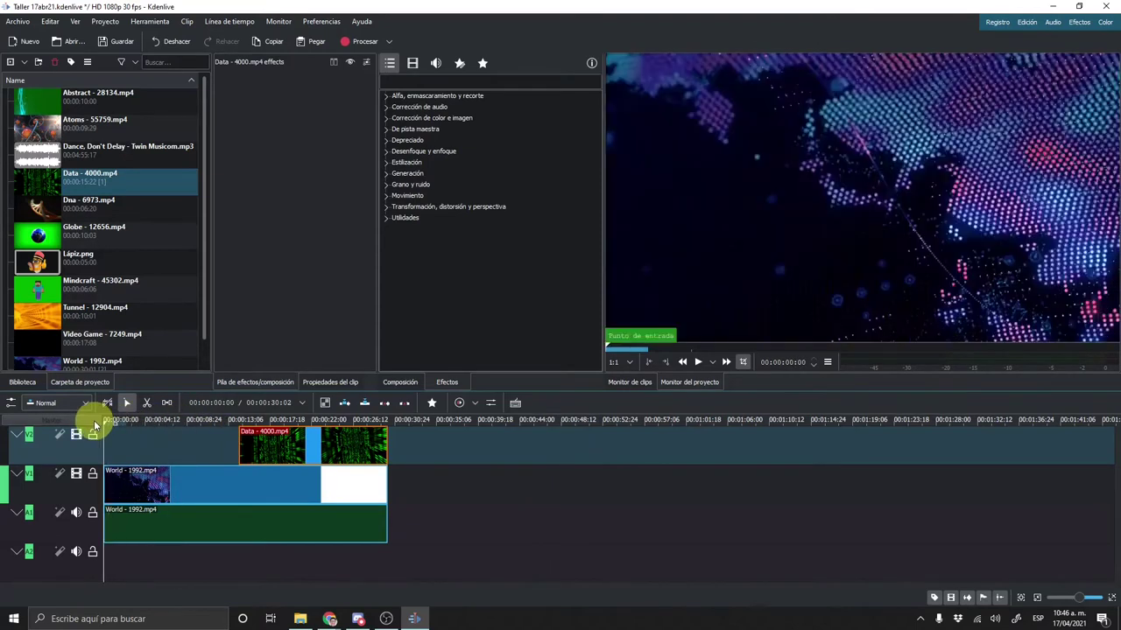
left_click(714, 377)
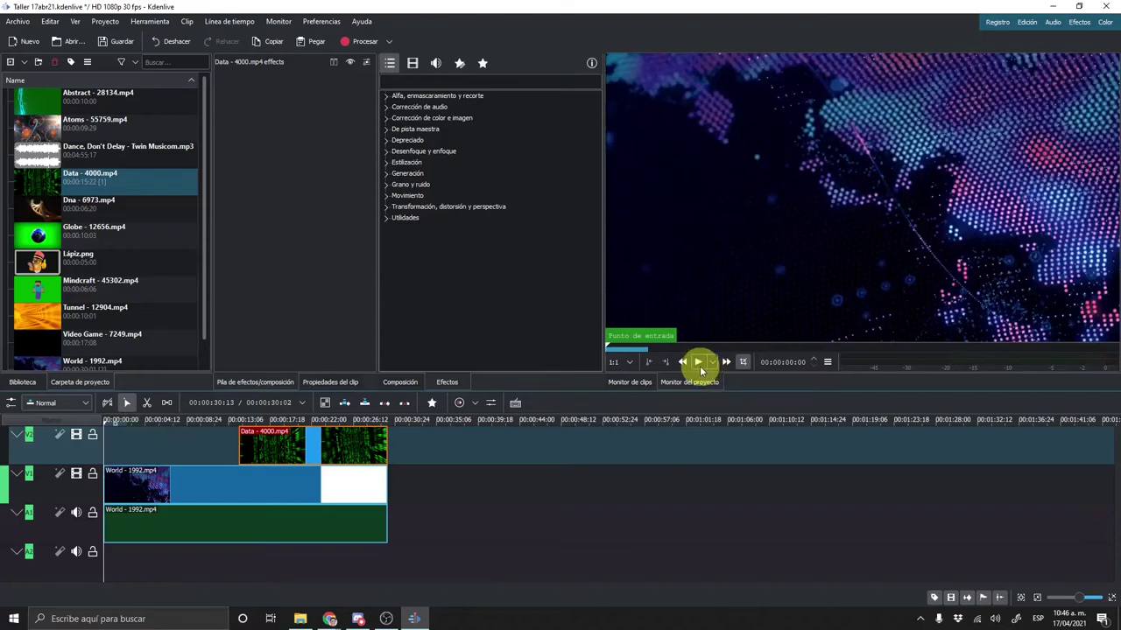
left_click(698, 362)
left_click(432, 525)
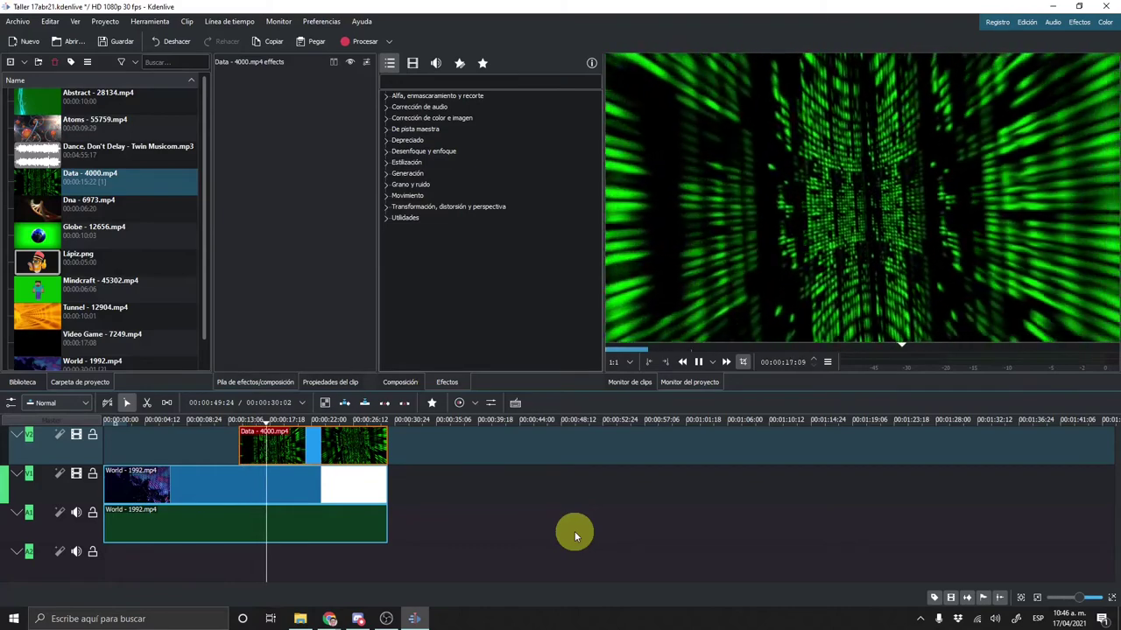
left_click(697, 362)
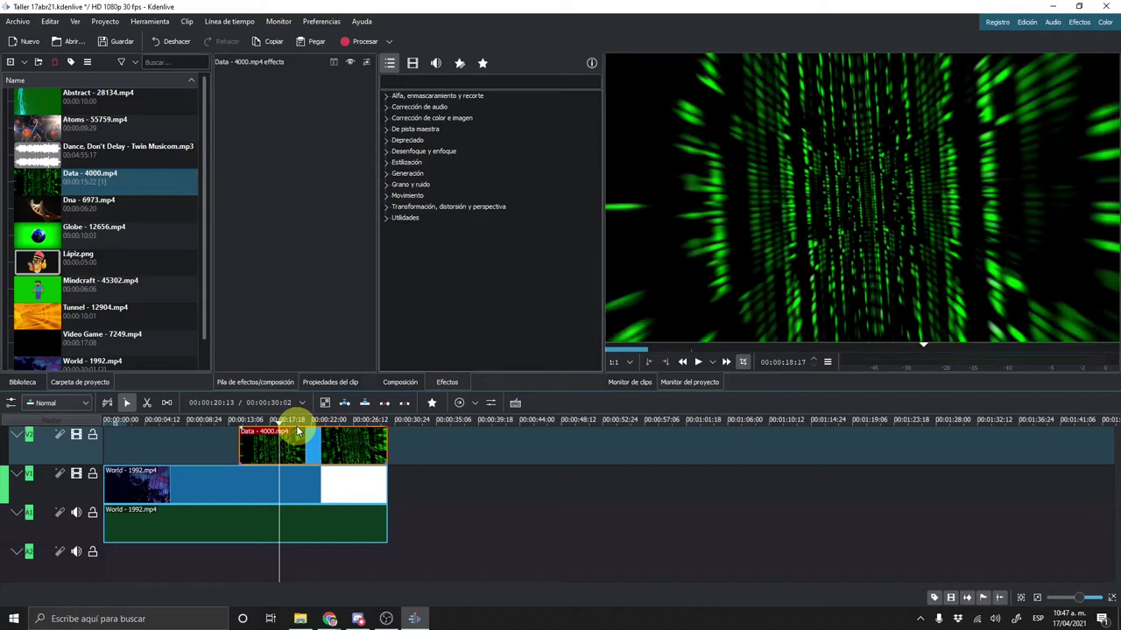
left_click(224, 422)
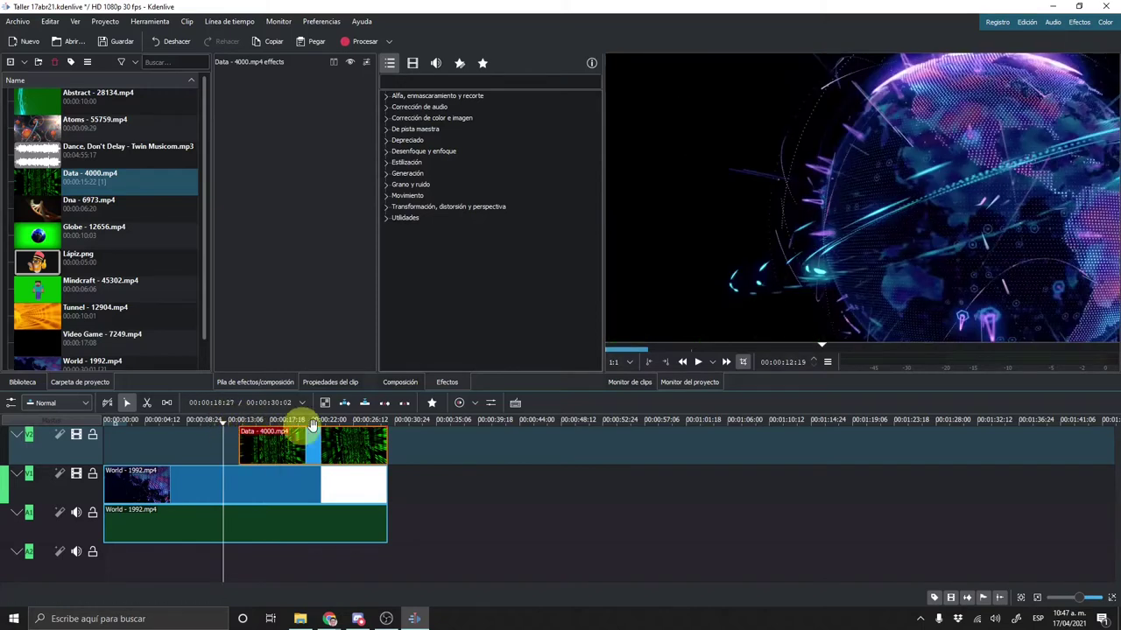
left_click(698, 362)
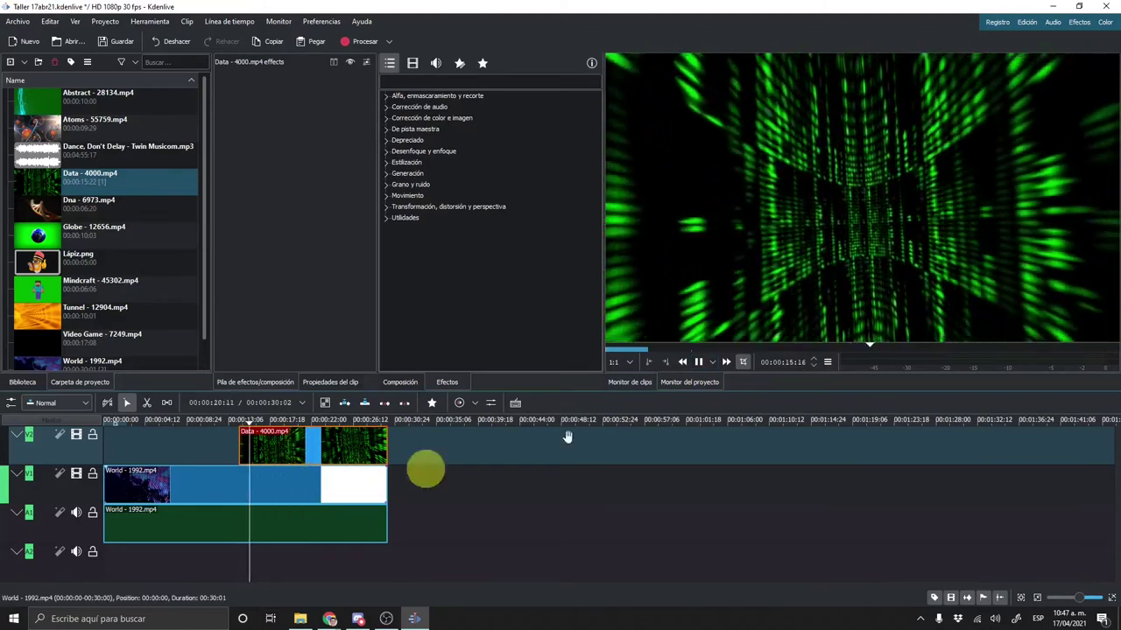
left_click(698, 362)
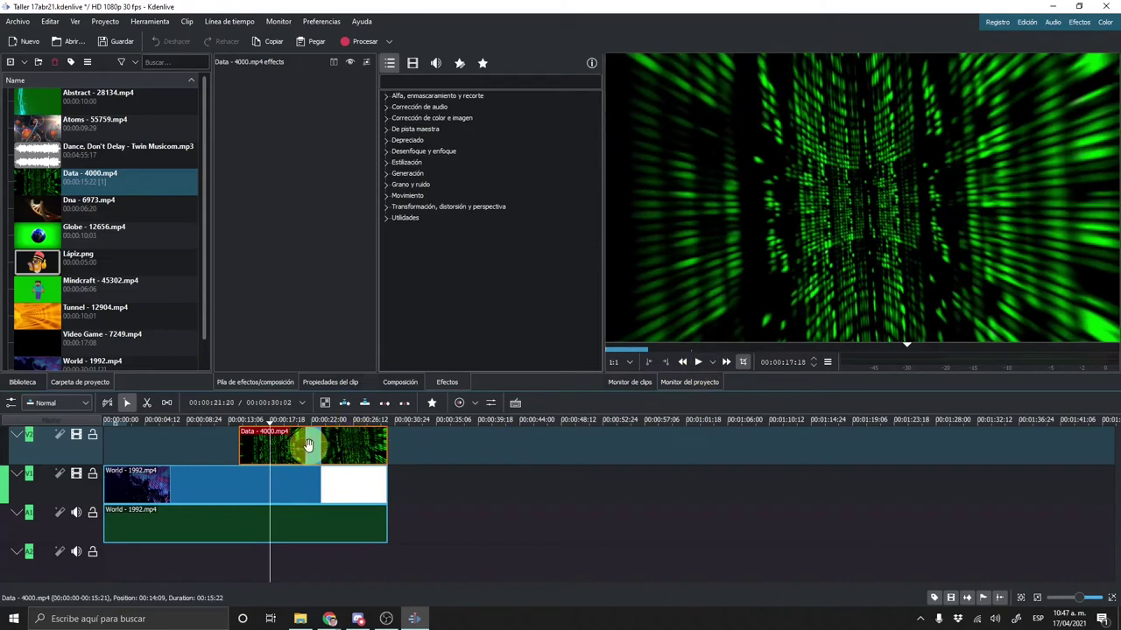
Put Data - 4000.mp4 at the start of V1 and move World with its audio to V2/A2 near 0:08.
left_click_drag(309, 446, 462, 531)
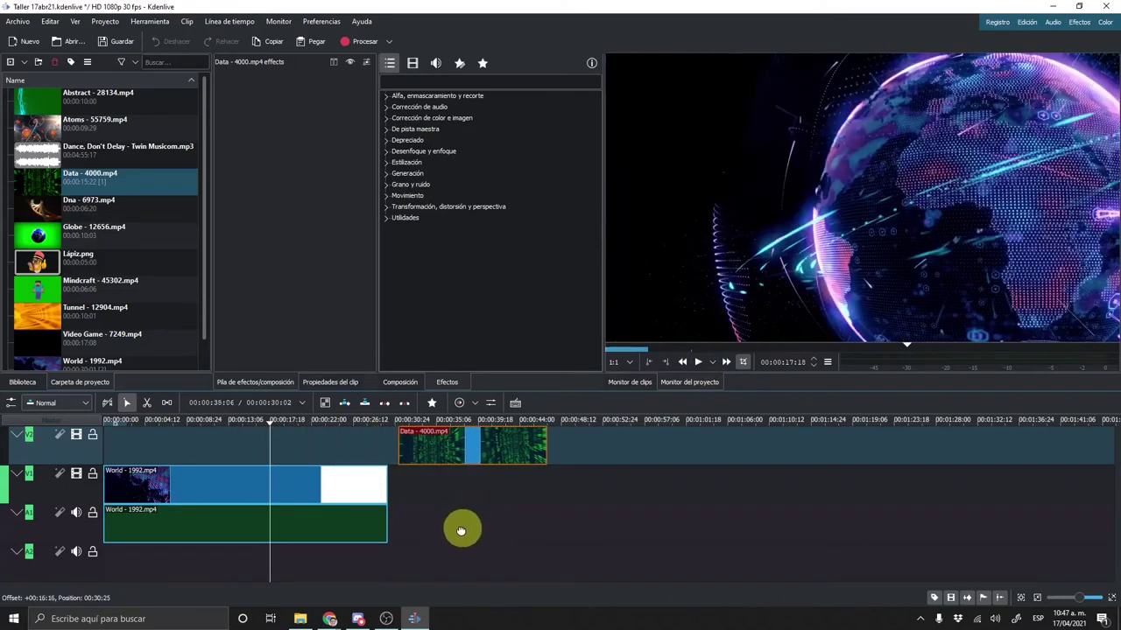
left_click_drag(462, 531, 437, 488)
left_click(195, 483)
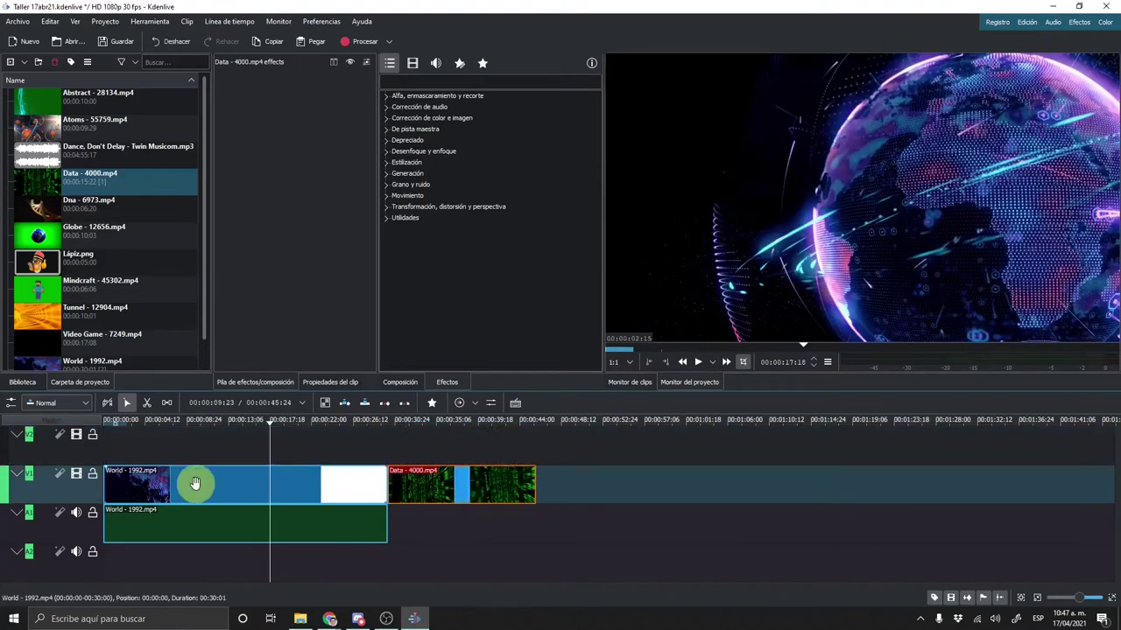
mouse_move(195, 483)
left_mouse_down()
mouse_move(196, 457)
mouse_move(211, 464)
left_mouse_up()
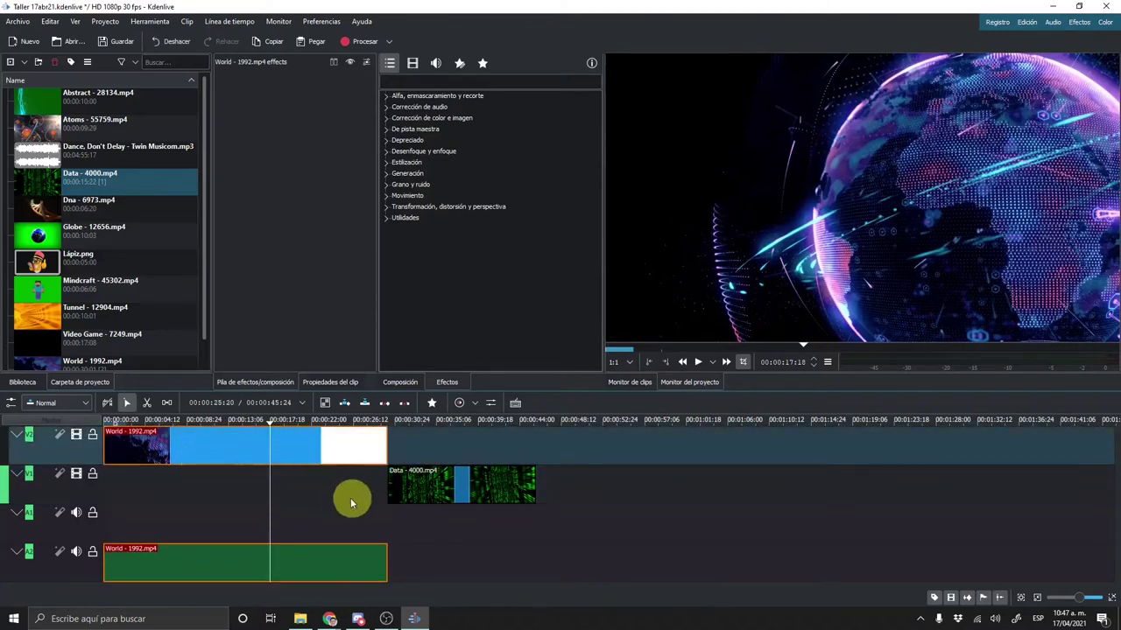
left_click(328, 566)
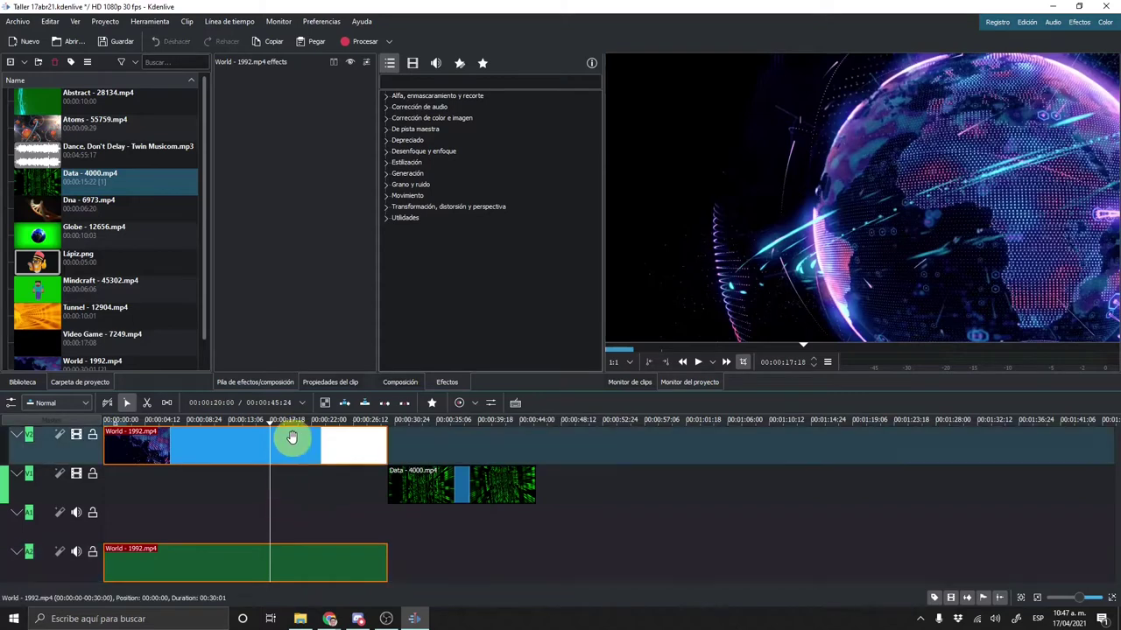
left_click_drag(443, 484, 137, 476)
left_click_drag(183, 446, 275, 450)
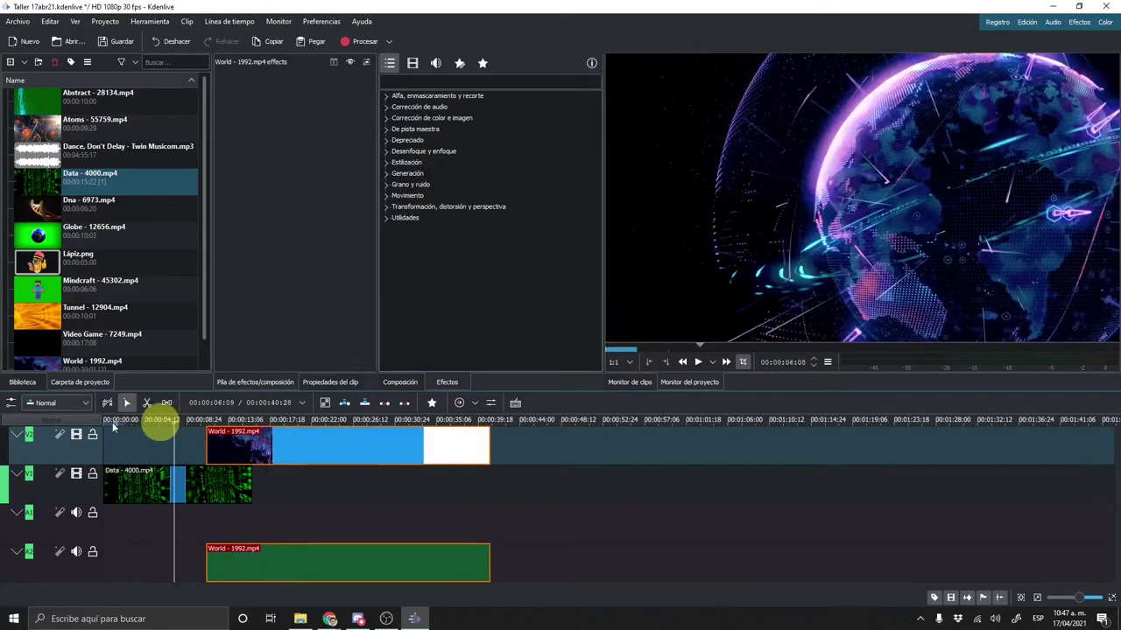
left_click_drag(180, 420, 63, 422)
left_click_drag(267, 450, 241, 449)
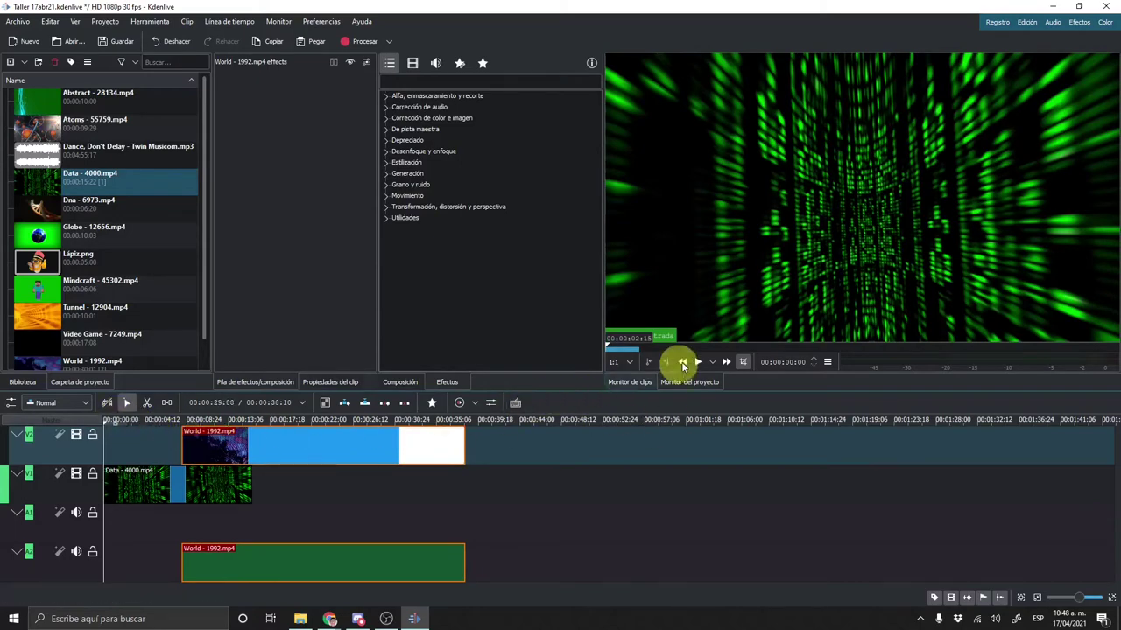
Play the timeline, then shift World and its audio to start about 0:13:05 over Data's end.
left_click(698, 362)
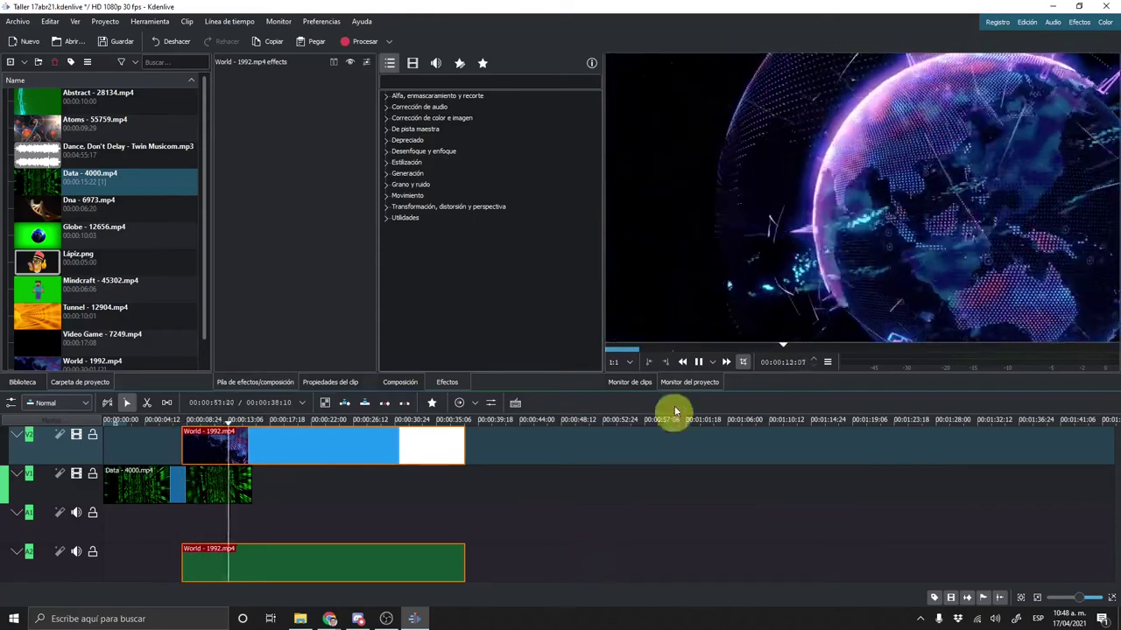
left_click(698, 362)
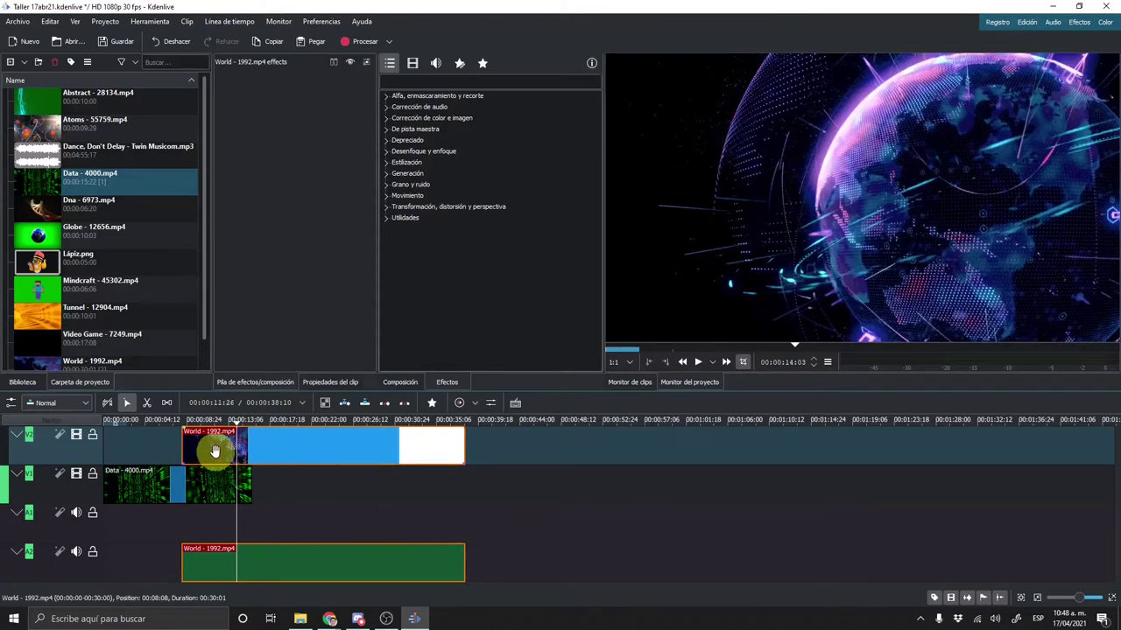
left_click_drag(210, 447, 267, 453)
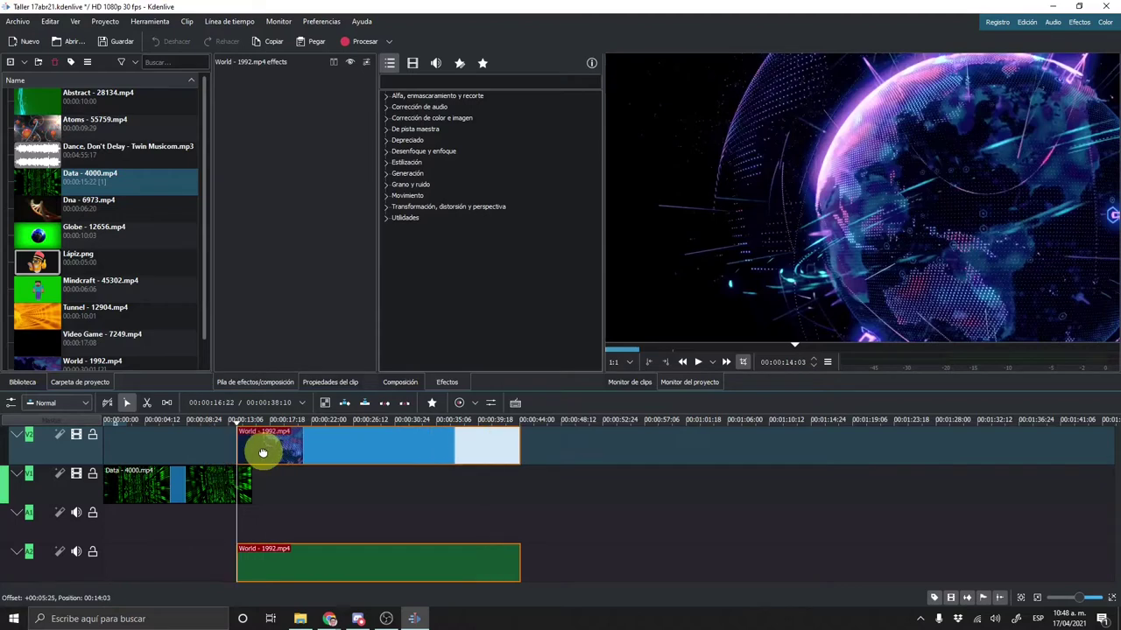
left_click(202, 422)
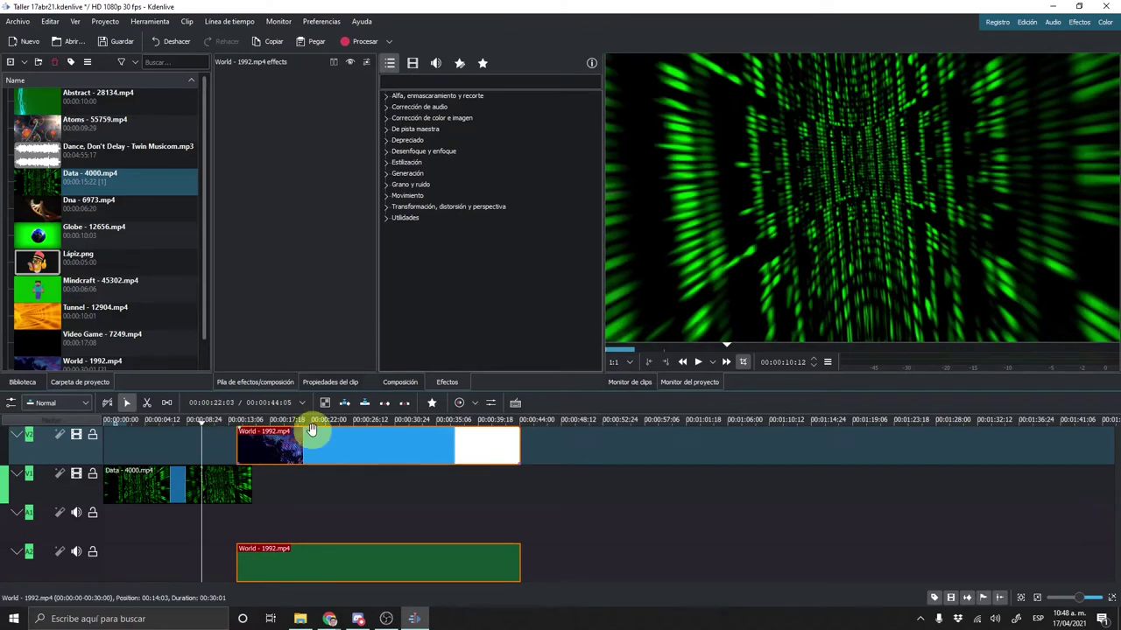
left_click_drag(315, 445, 306, 445)
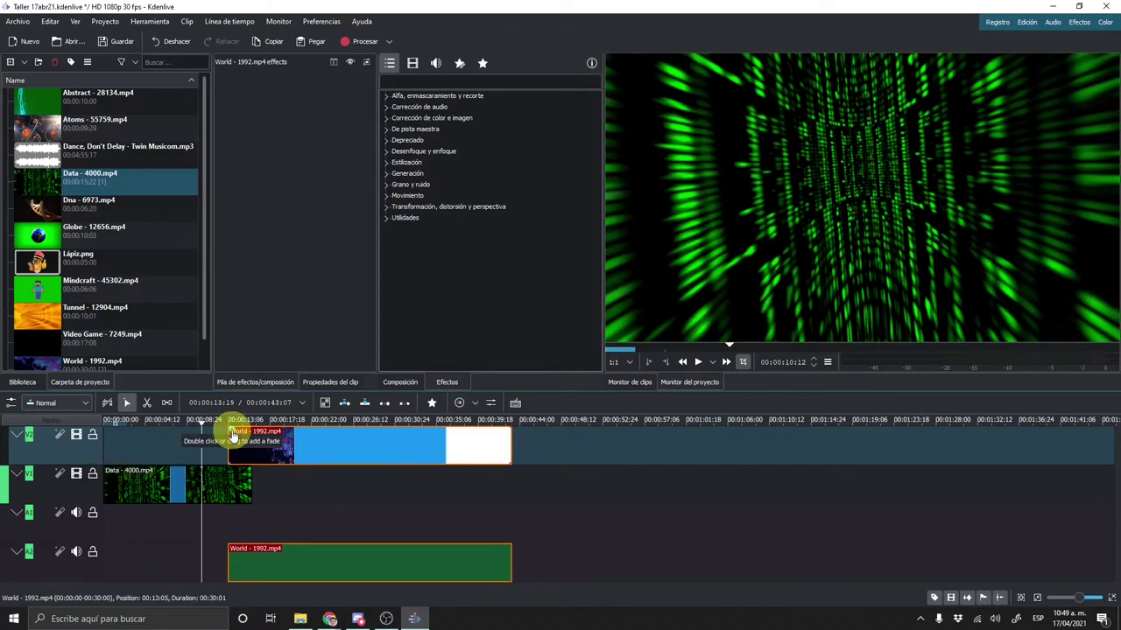
Add Fade from Black to World's start and Fade to Black to Data's end.
left_click_drag(233, 435, 251, 436)
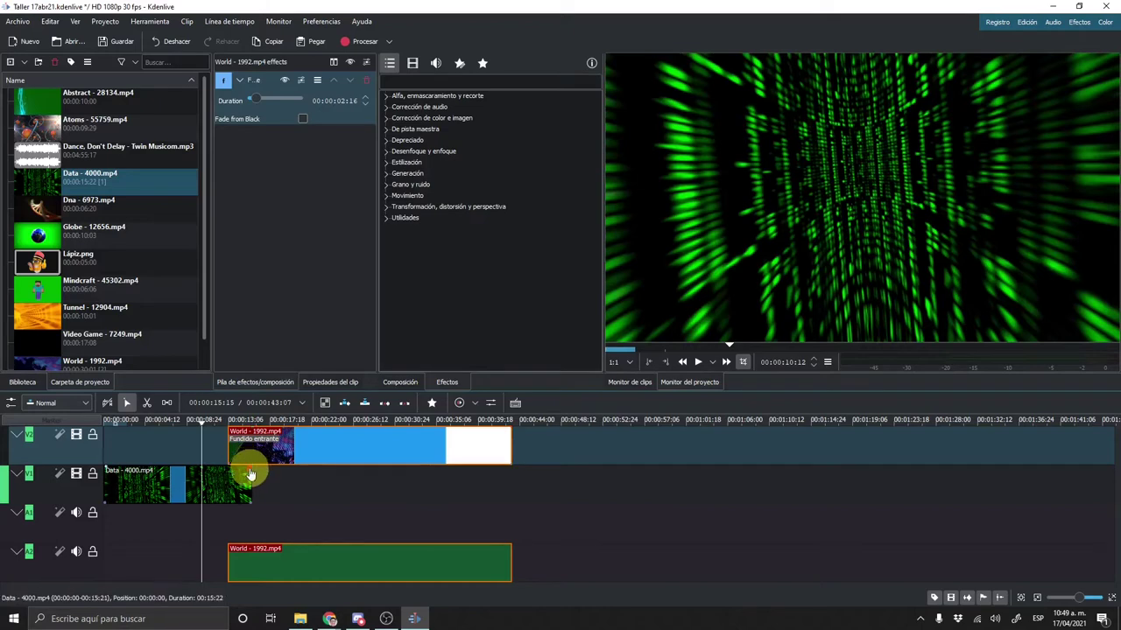
left_click_drag(250, 473, 241, 467)
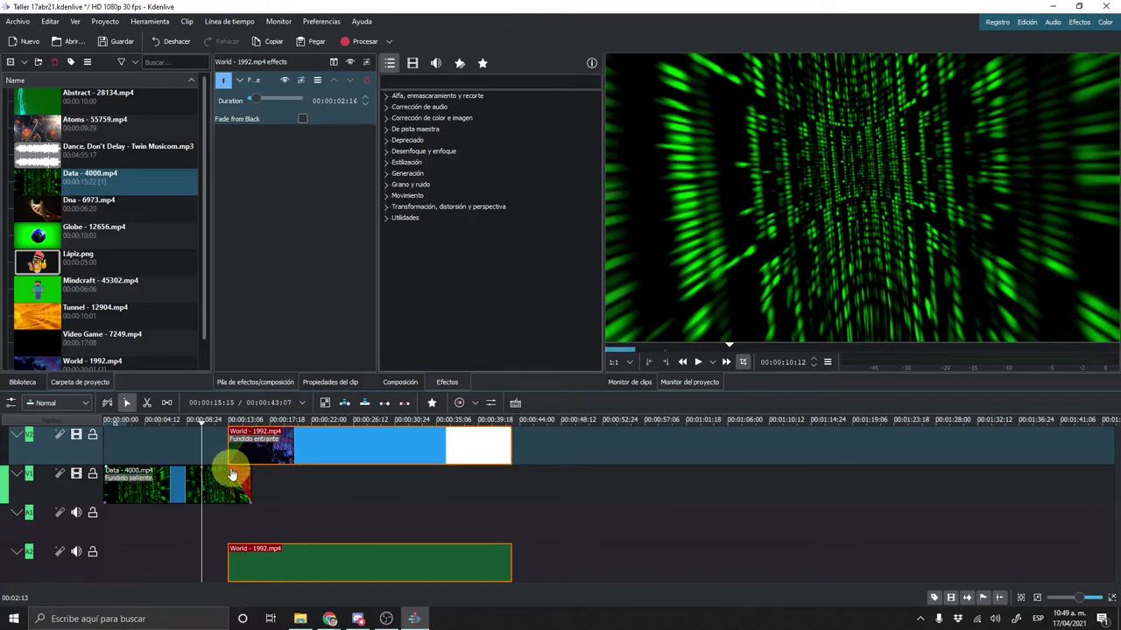
left_click(267, 478)
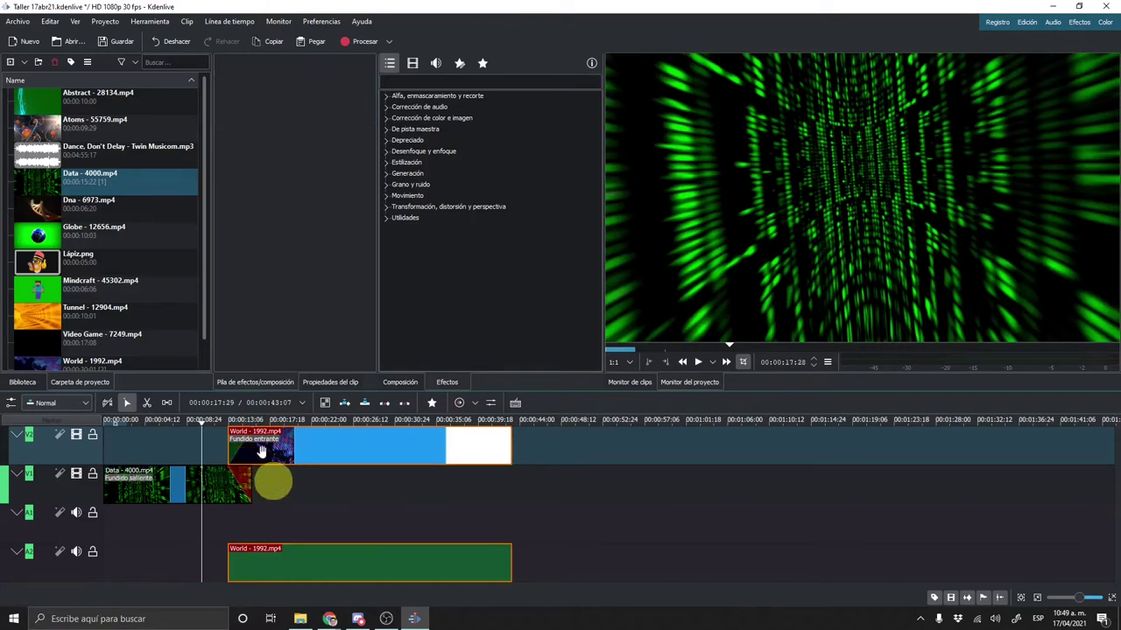
left_click(249, 447)
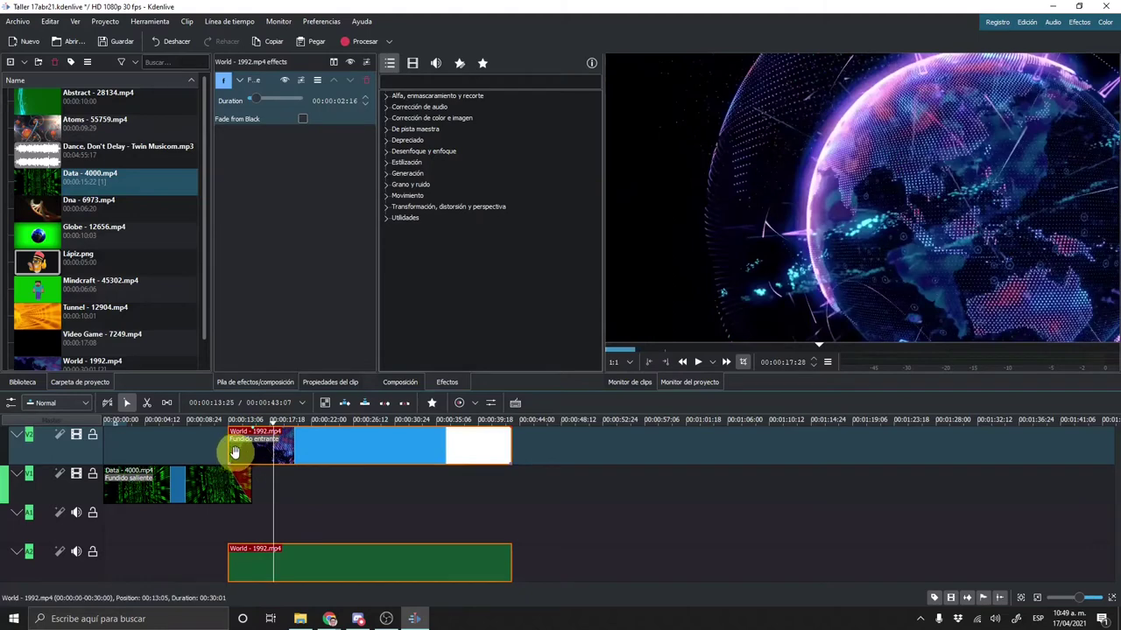
left_click(241, 482)
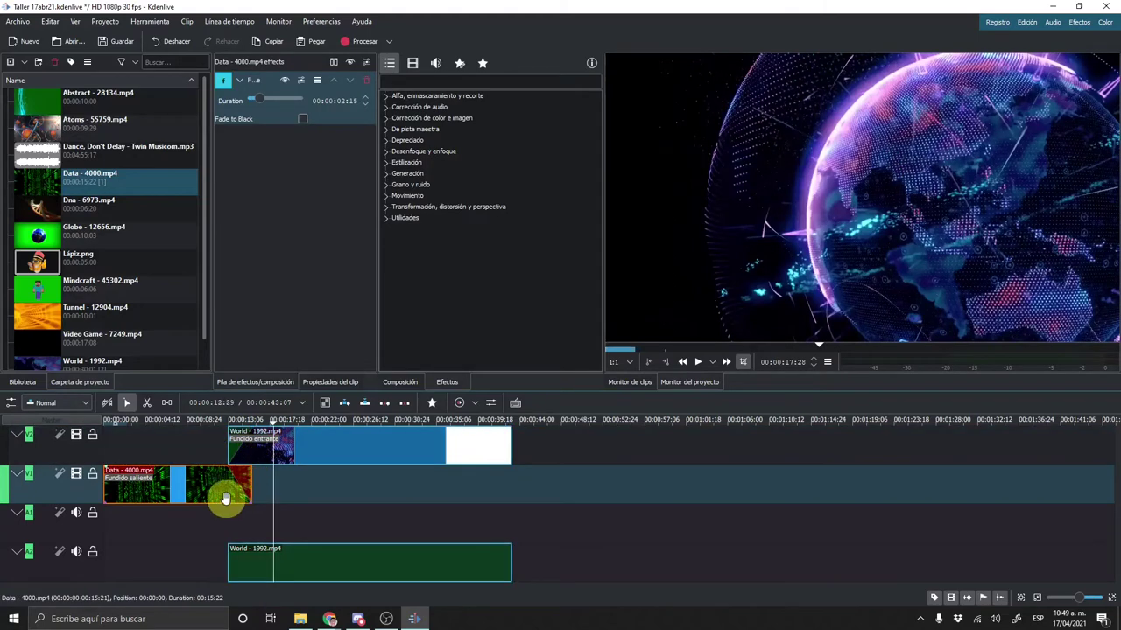
Play back the fade transition between the Data and World clips twice.
left_click(219, 422)
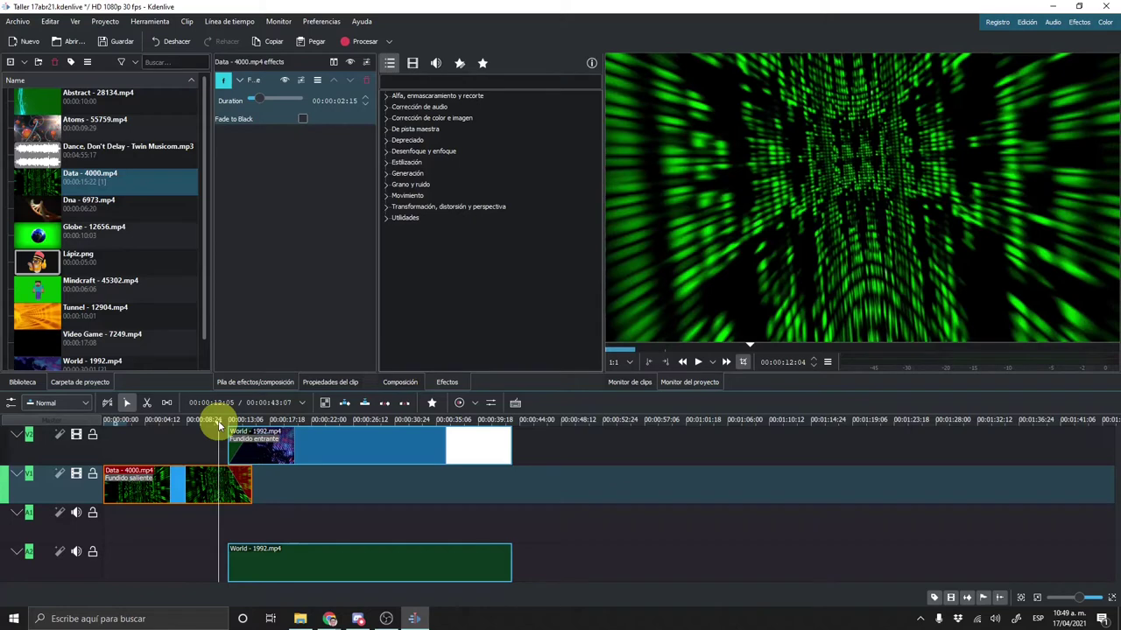
left_click(181, 423)
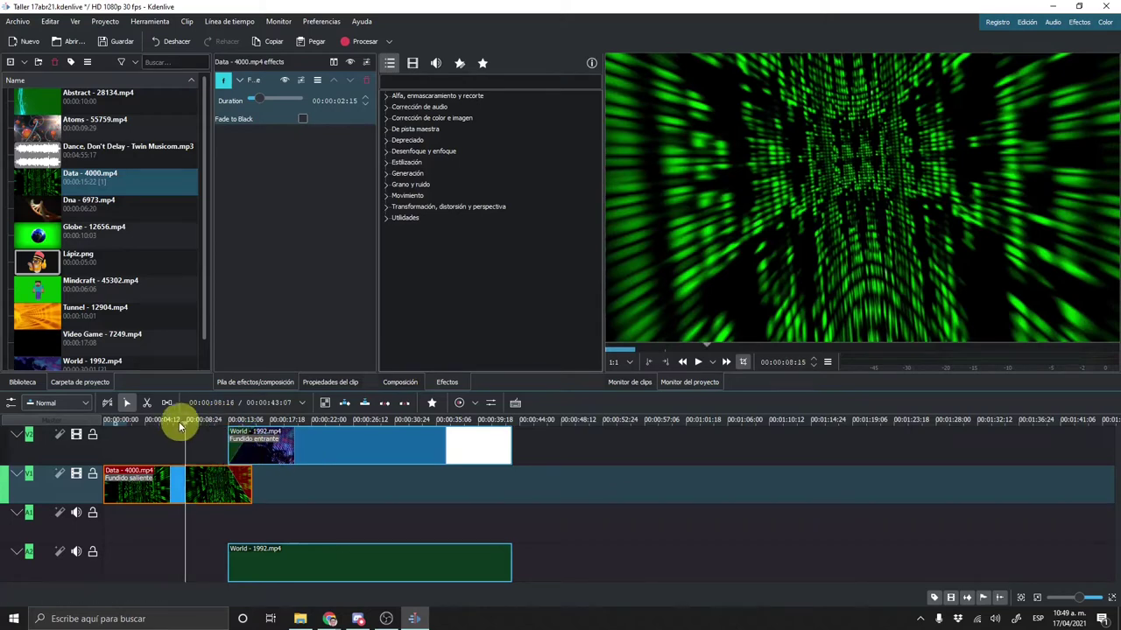
left_click(160, 420)
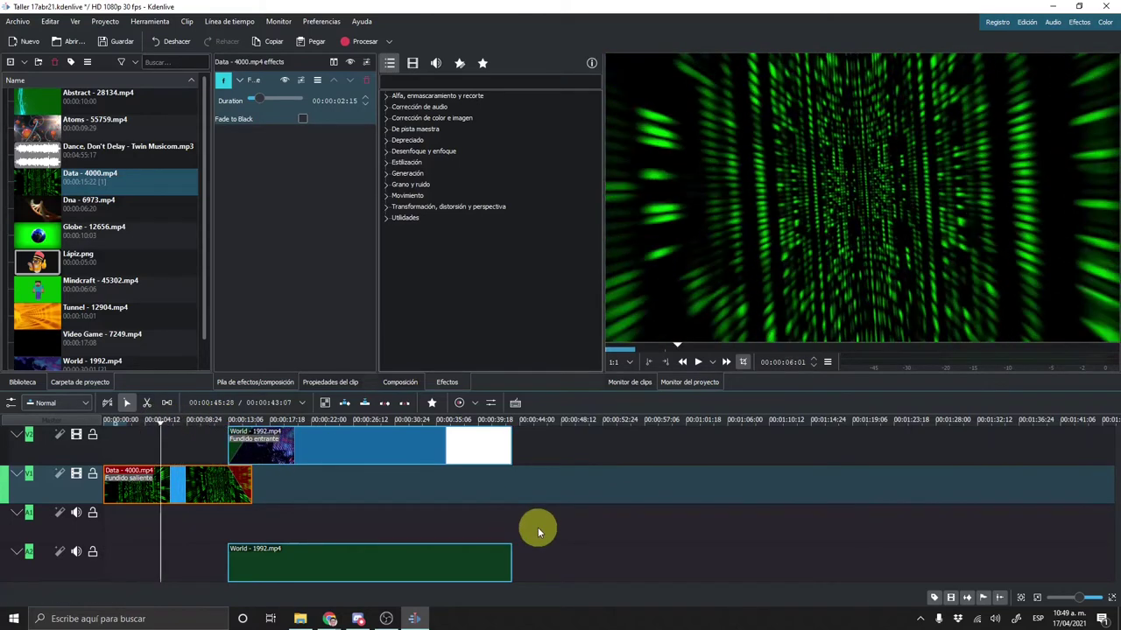
left_click(698, 362)
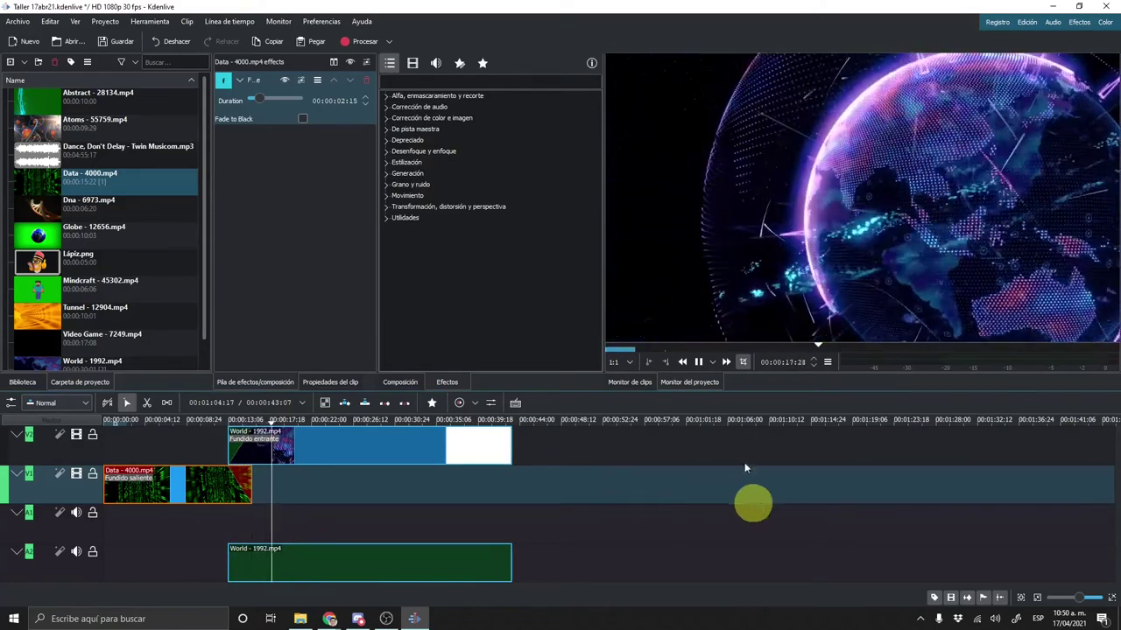
left_click(698, 362)
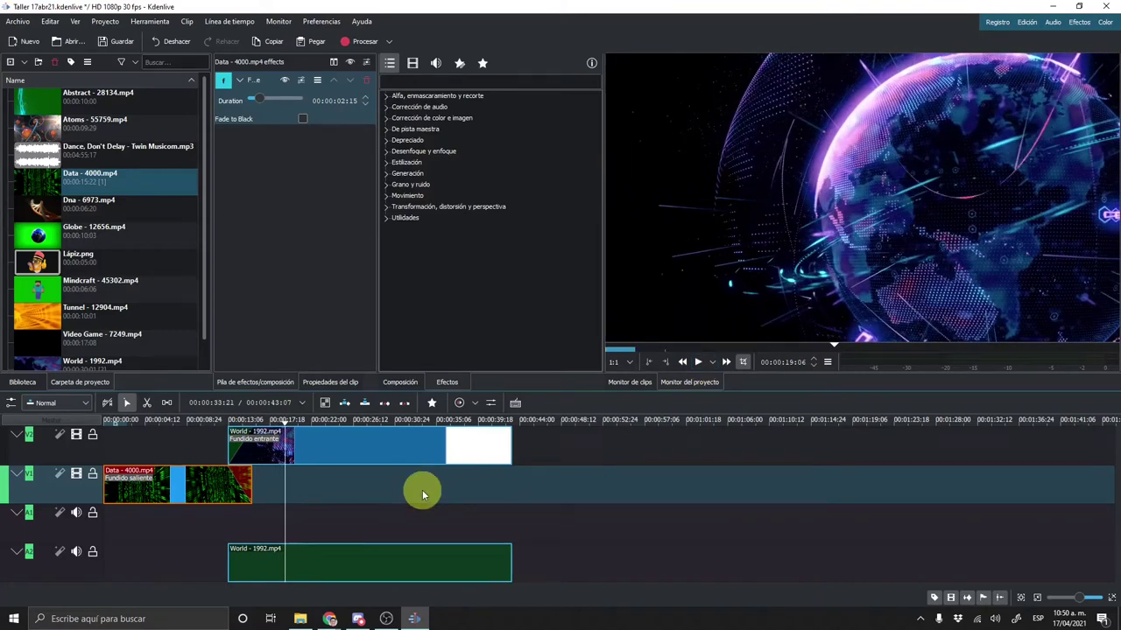
left_click(198, 420)
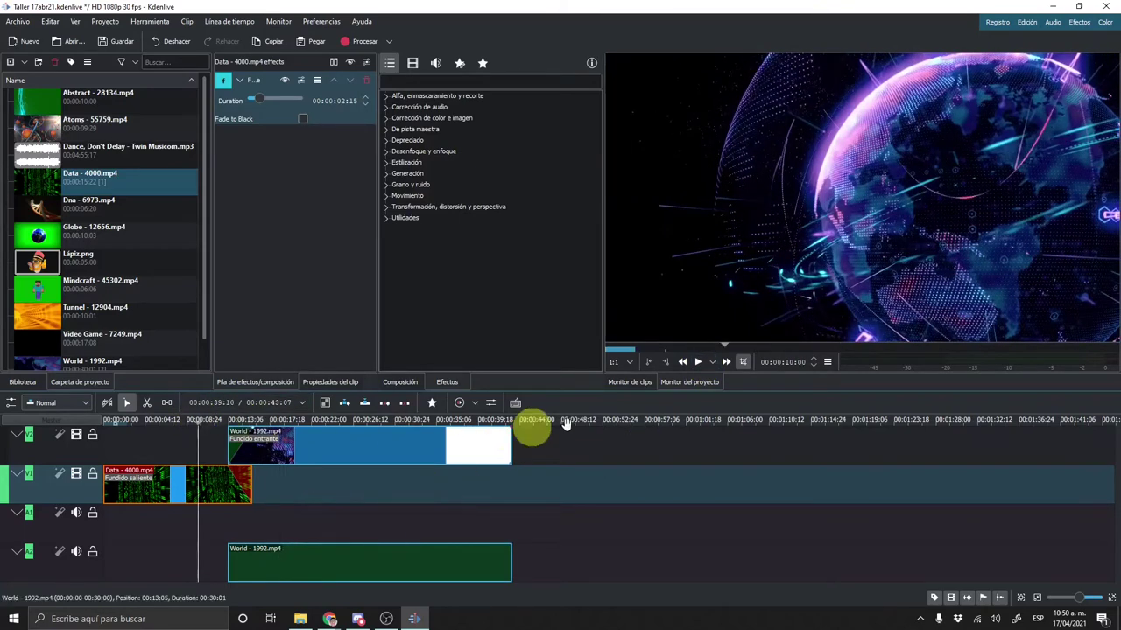
left_click(698, 363)
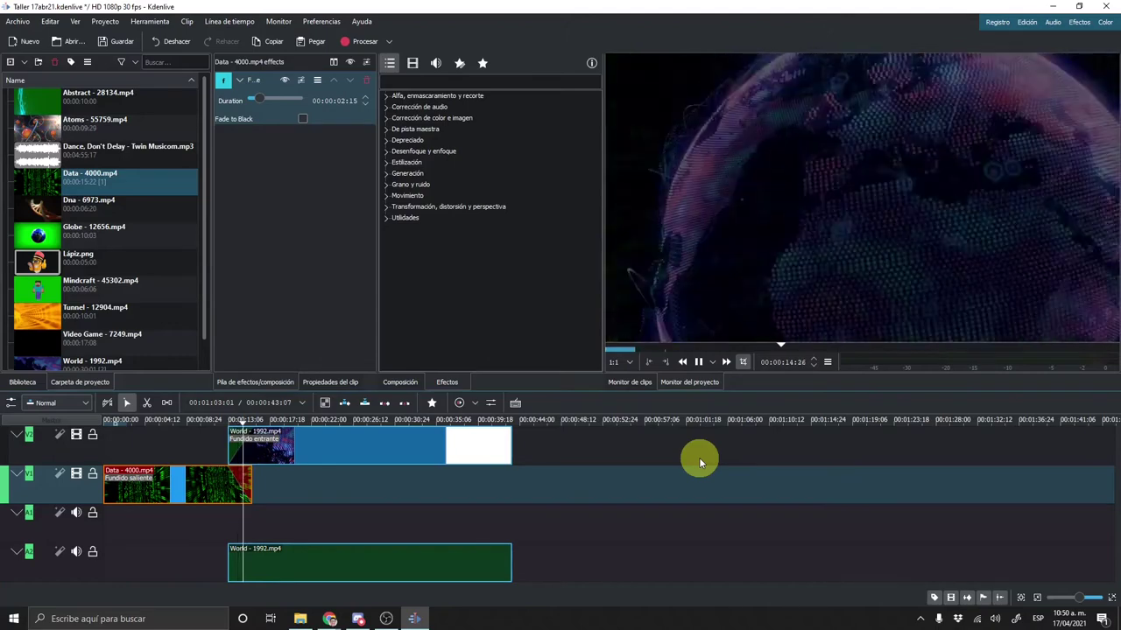
key("space")
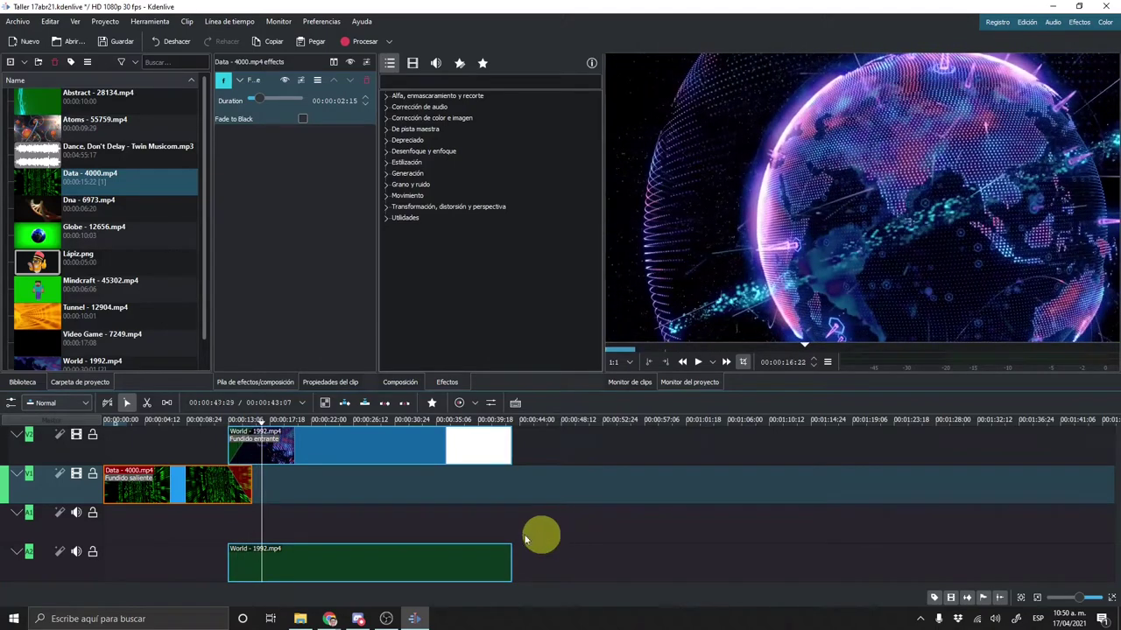
Drop the World clip on V2 at about 00:00:13:08, deselect it, then reselect it.
left_click(331, 440)
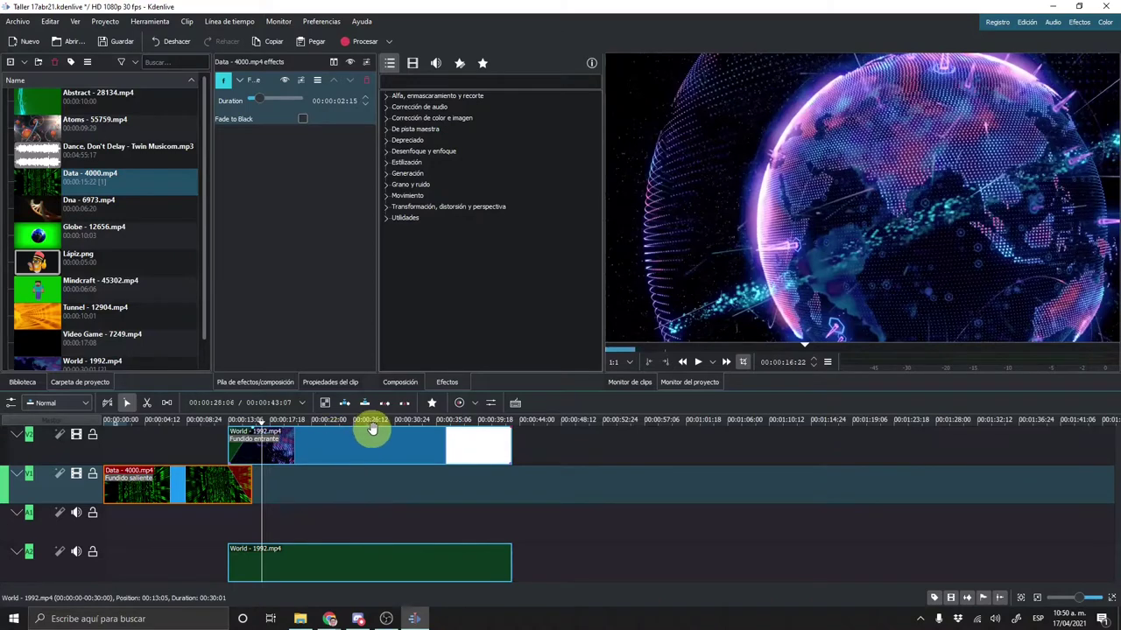
mouse_move(384, 450)
left_mouse_down()
mouse_move(431, 484)
mouse_move(381, 444)
left_mouse_up()
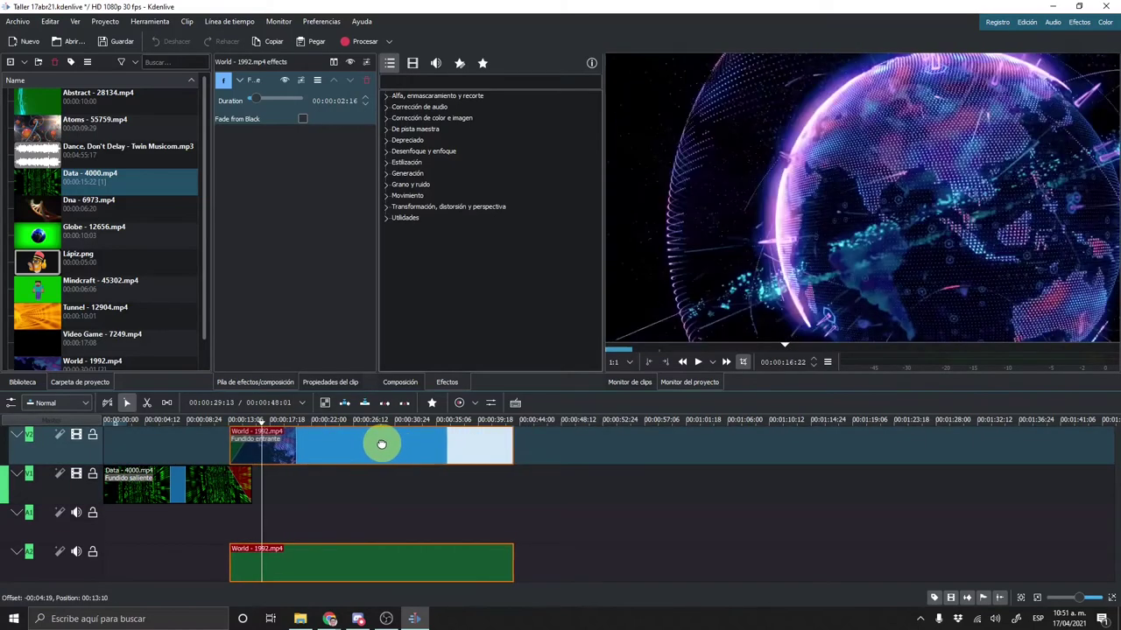
left_click(445, 507)
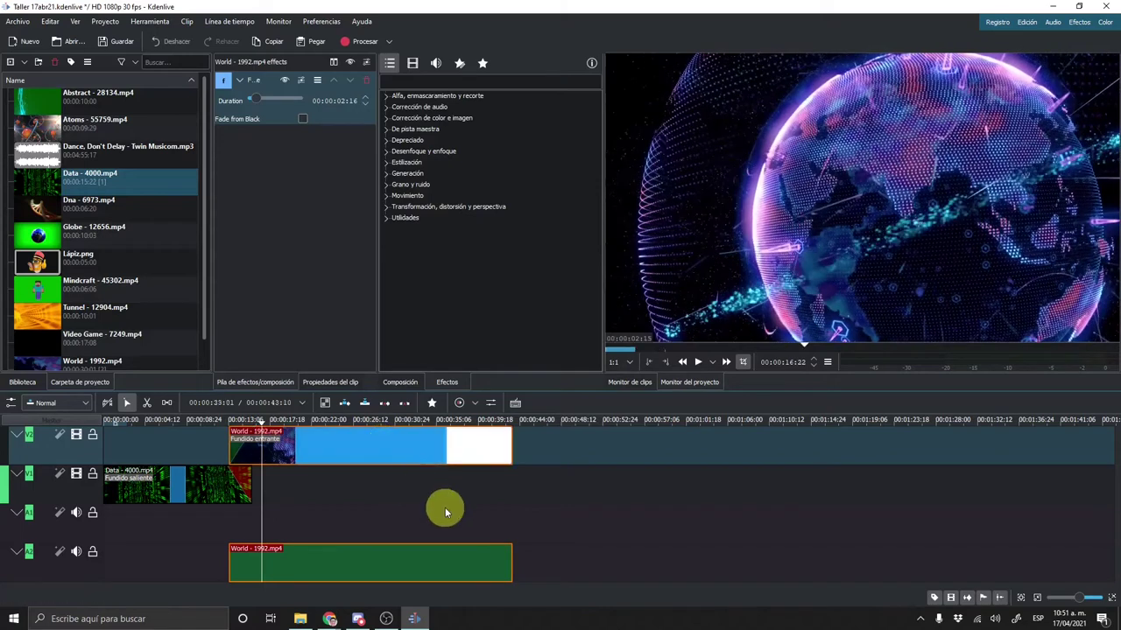
left_click(435, 441)
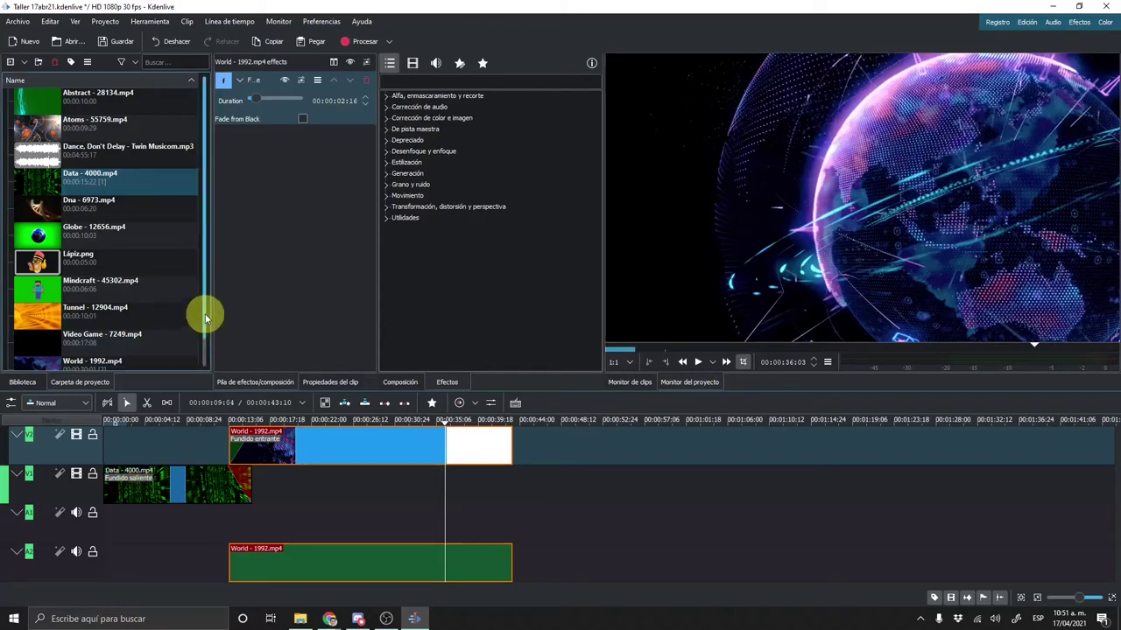
left_click_drag(206, 318, 207, 233)
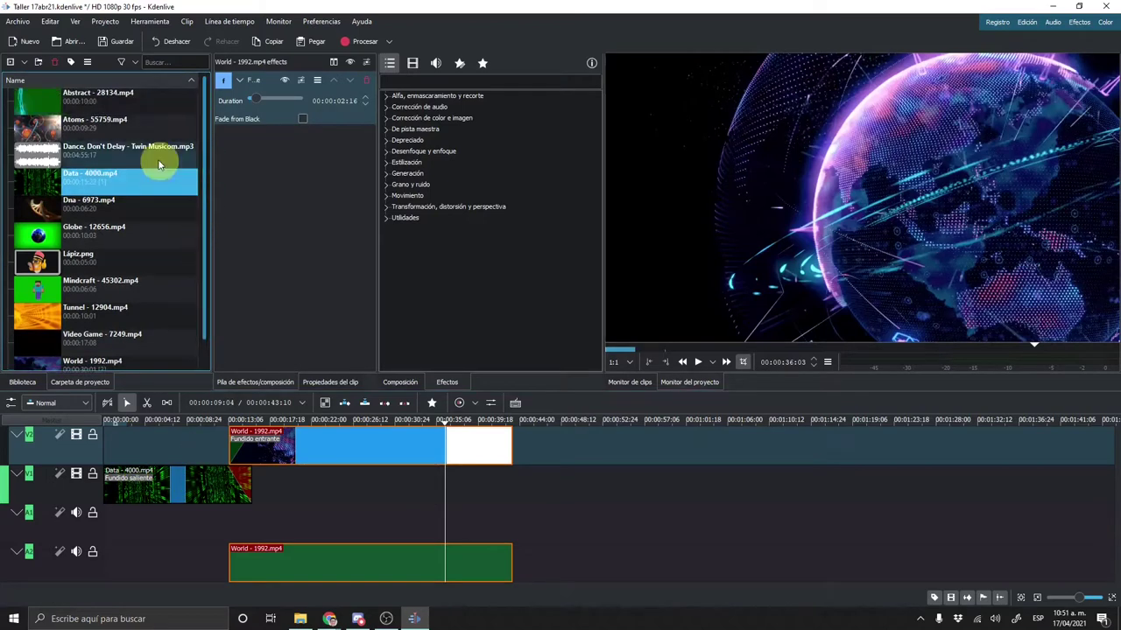
Place Dance, Don't Delay - Twin Musicom.mp3 on track A1 starting at 00:00:00.
left_click(156, 155)
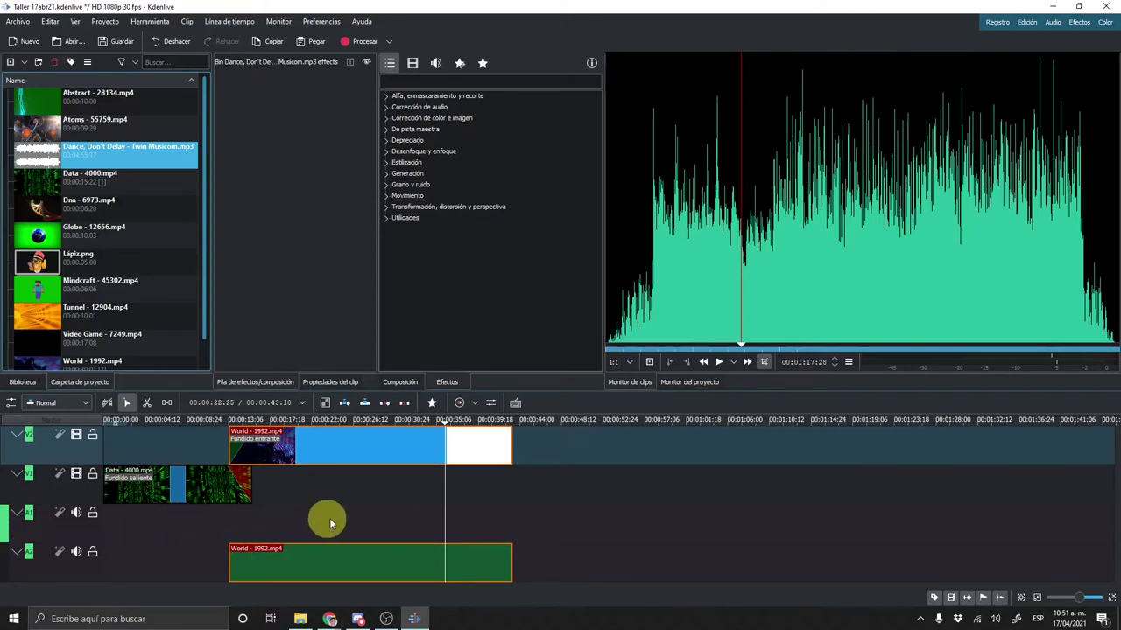
mouse_move(93, 151)
left_mouse_down()
mouse_move(150, 268)
mouse_move(193, 518)
left_mouse_up()
left_click_drag(631, 528, 413, 528)
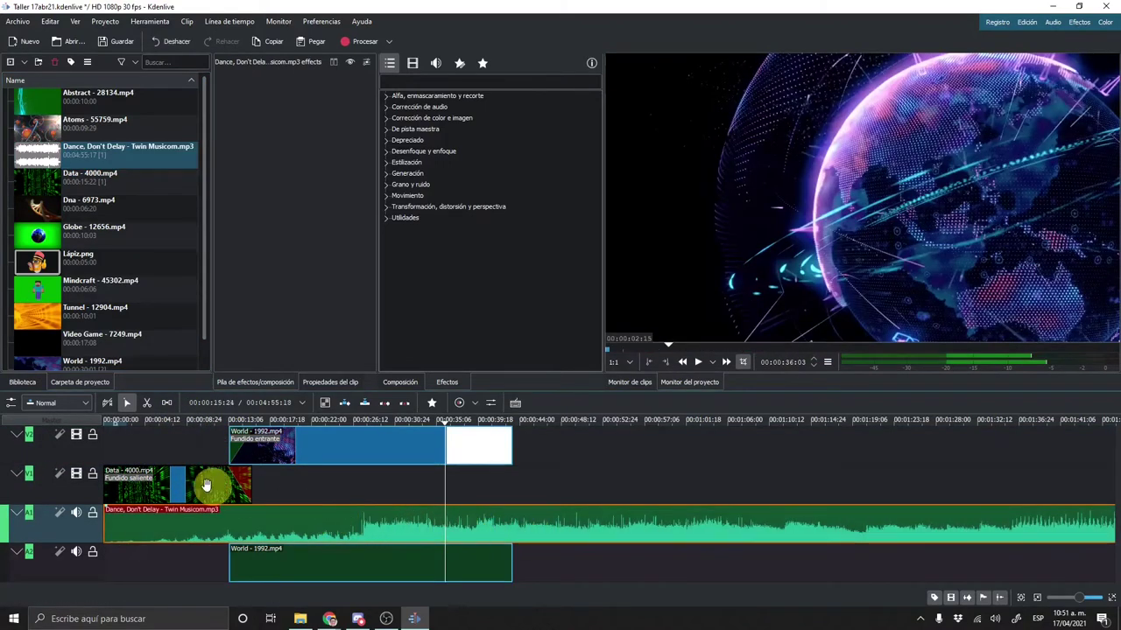
left_click(134, 420)
left_click_drag(132, 420, 94, 409)
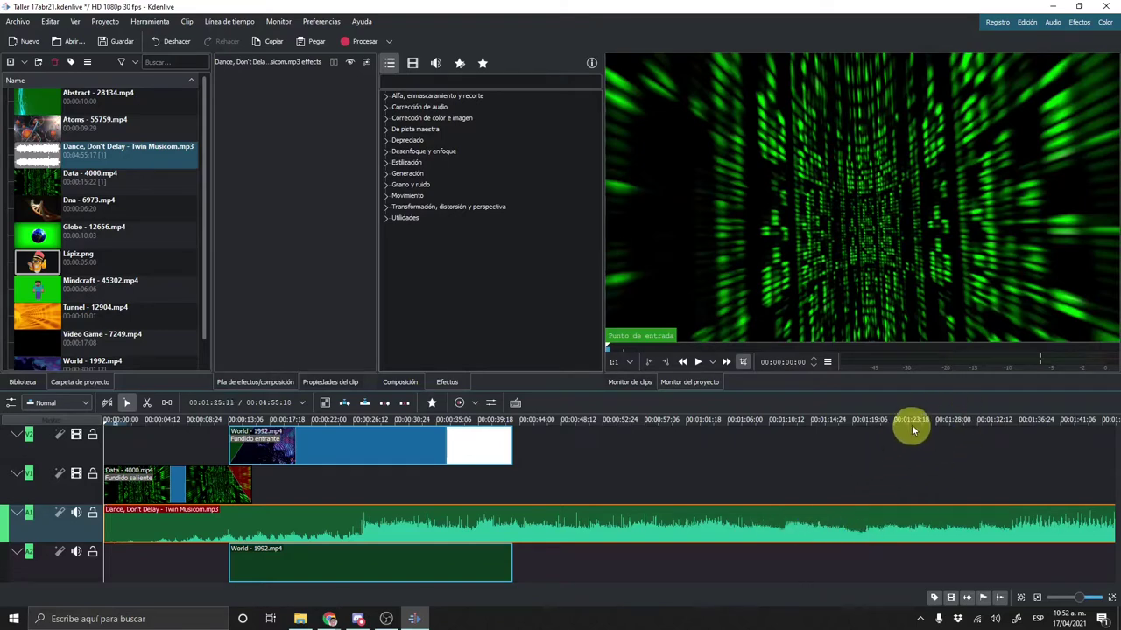
left_click_drag(915, 420, 543, 425)
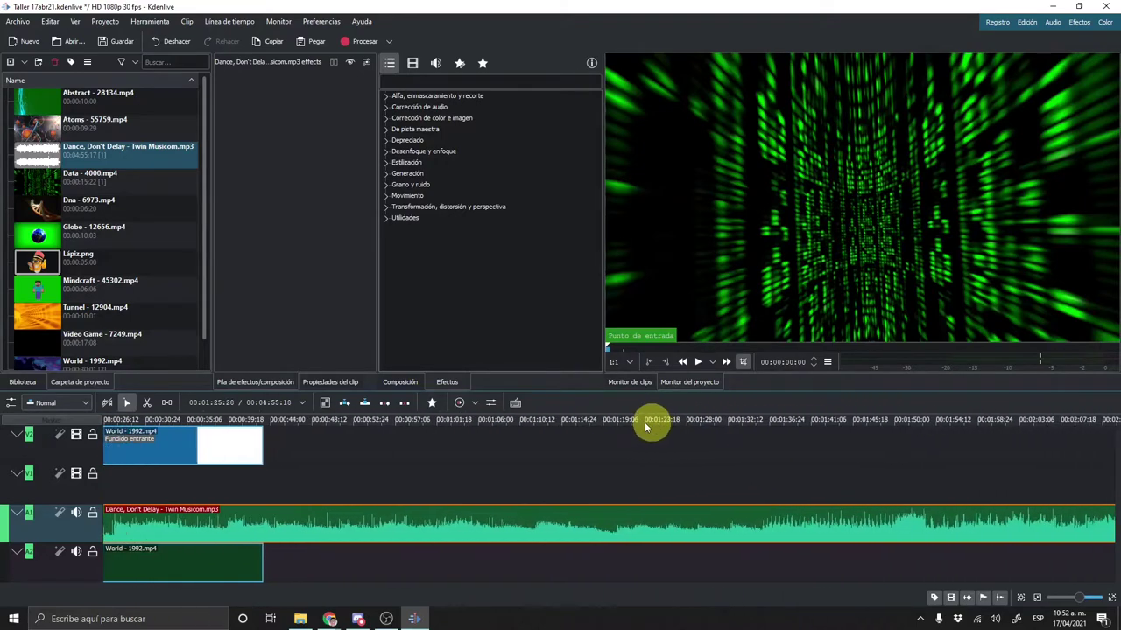
left_click_drag(543, 424, 328, 422)
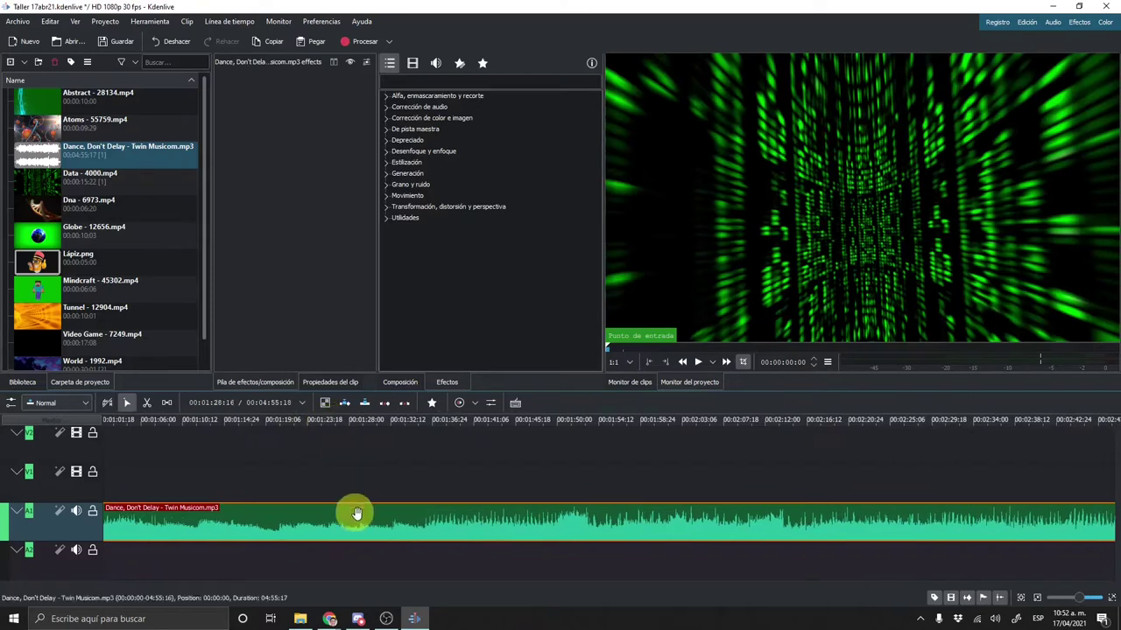
left_click_drag(400, 420, 1019, 426)
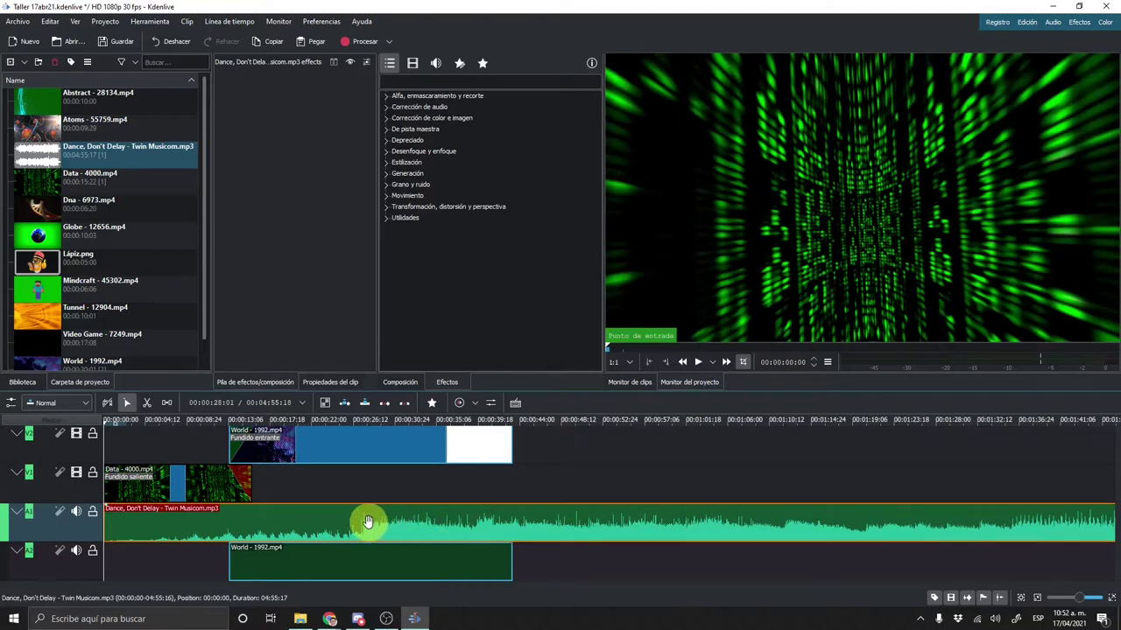
left_click(698, 362)
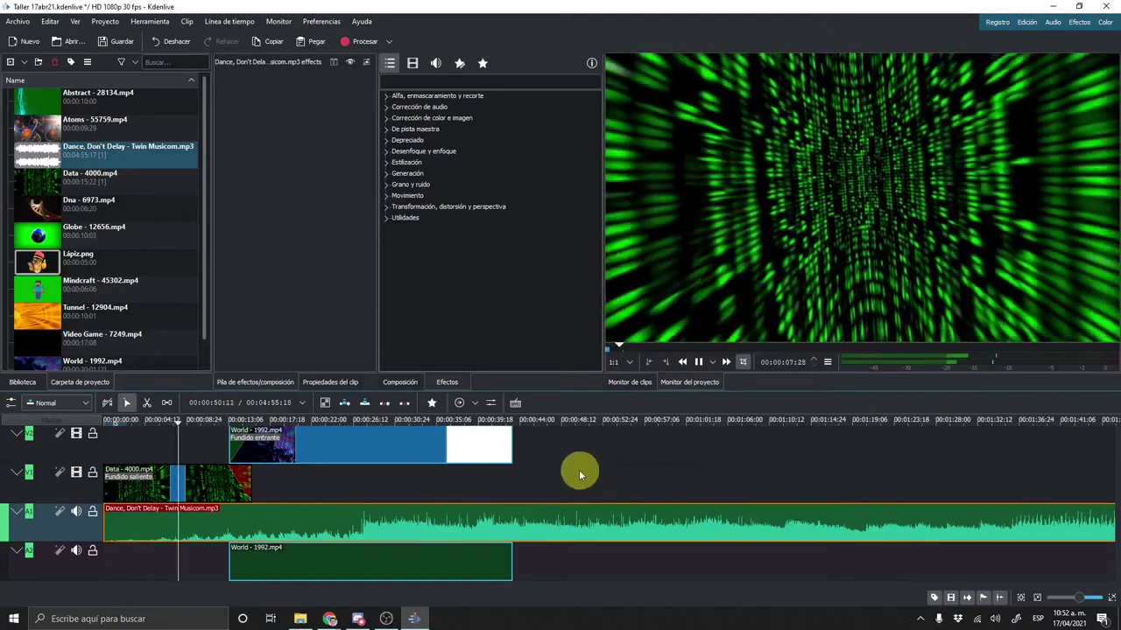
left_click(698, 362)
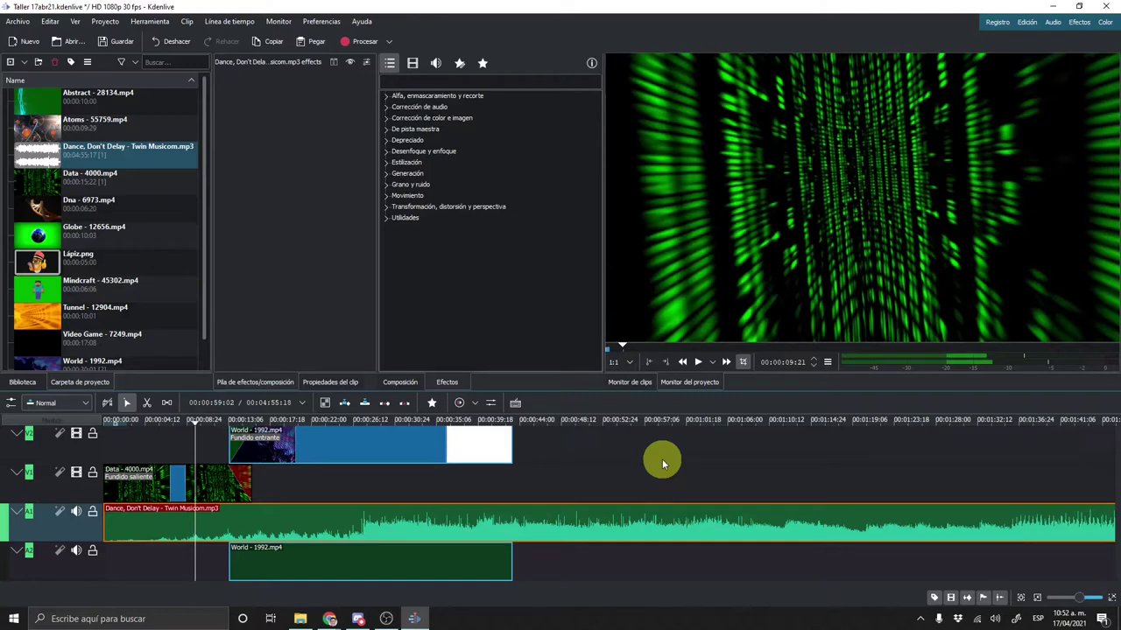
scroll(662, 459, "down", 1)
scroll(656, 459, "down", 1)
scroll(656, 459, "down", 1)
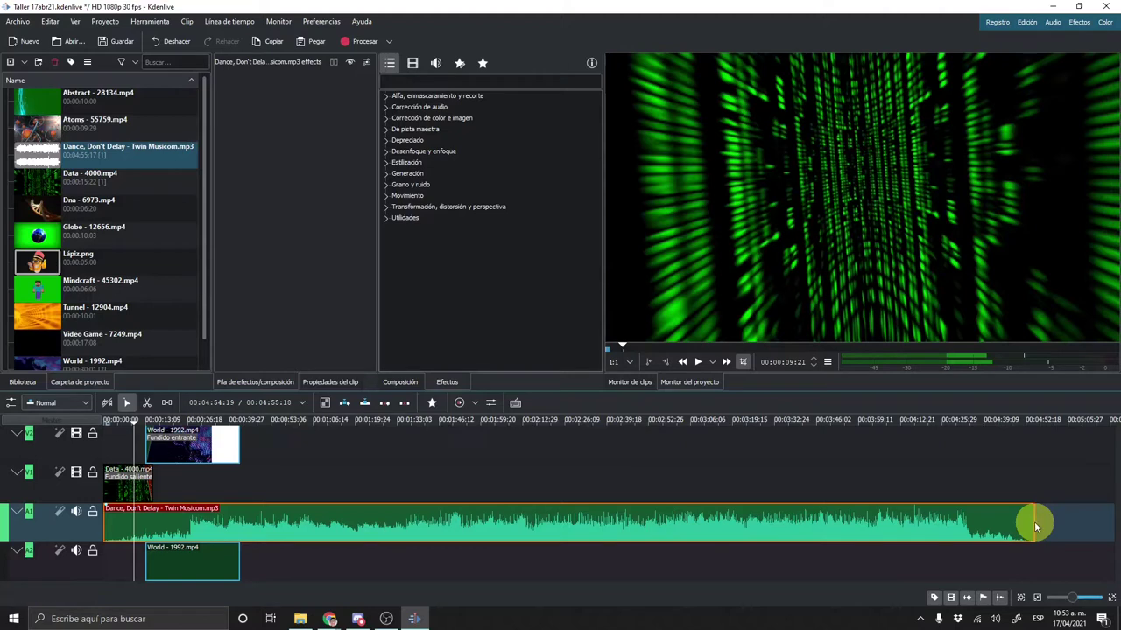
Trim the music clip's end to about 00:01:54 and play the trimmed ending.
left_click_drag(1034, 522, 482, 523)
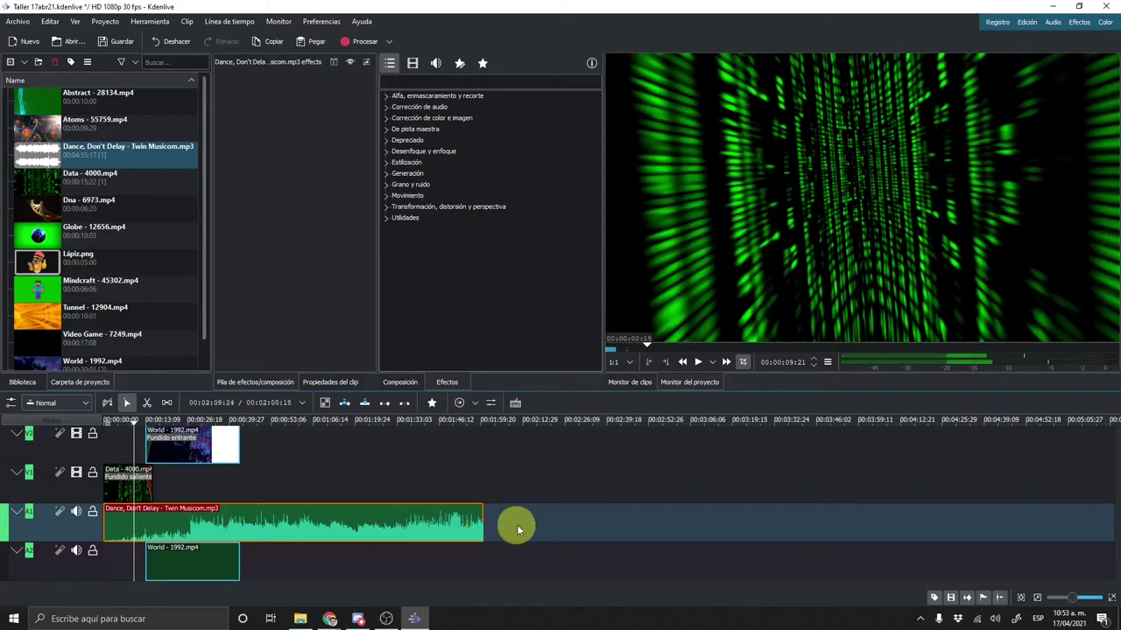
left_click(462, 433)
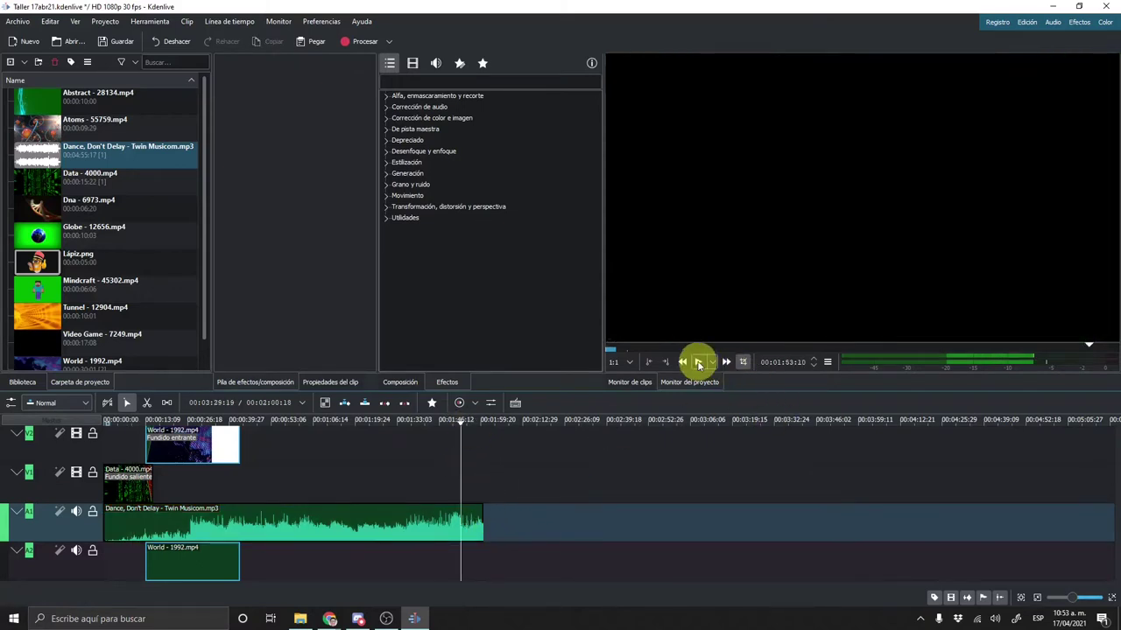
left_click(698, 362)
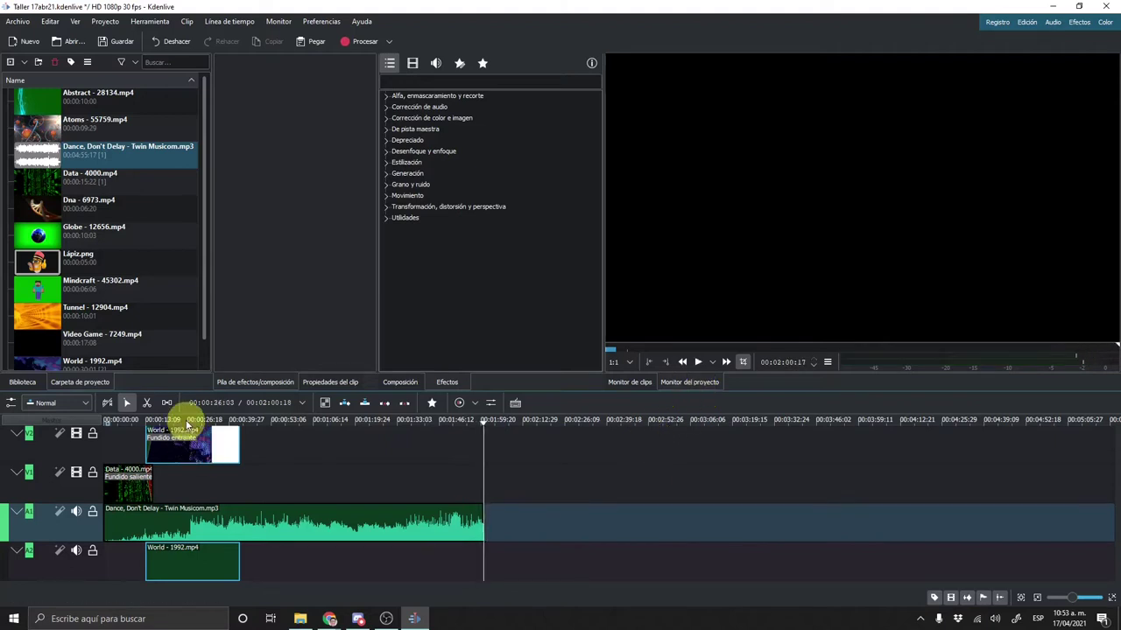
left_click_drag(184, 421, 45, 421)
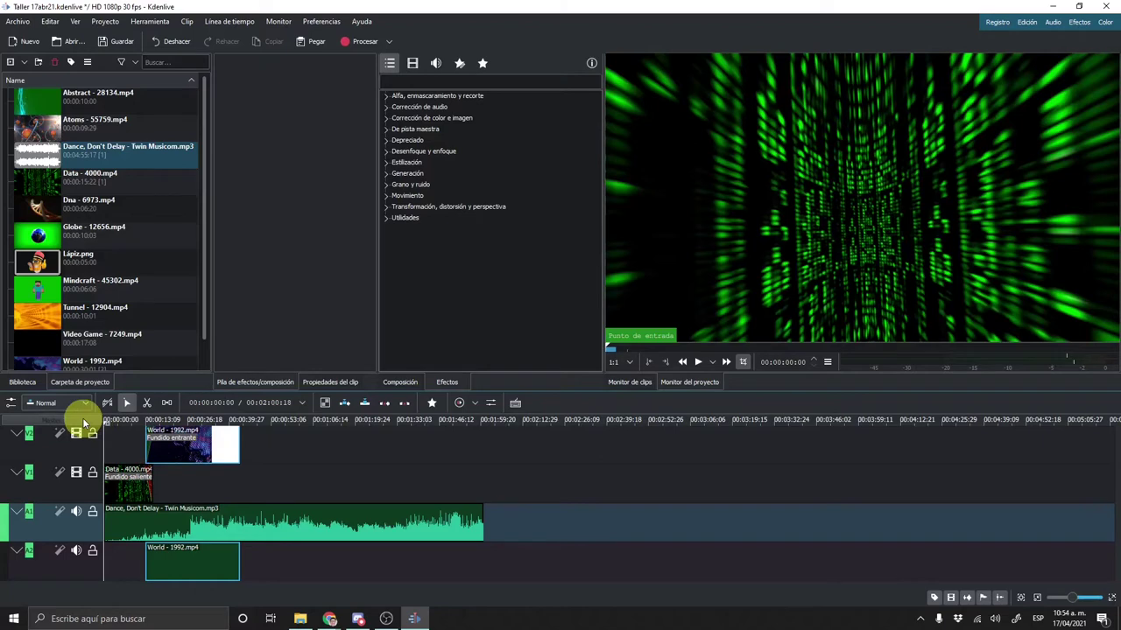
Add the Atoms clip from the Project Bin to track V1.
left_click_drag(103, 419, 200, 421)
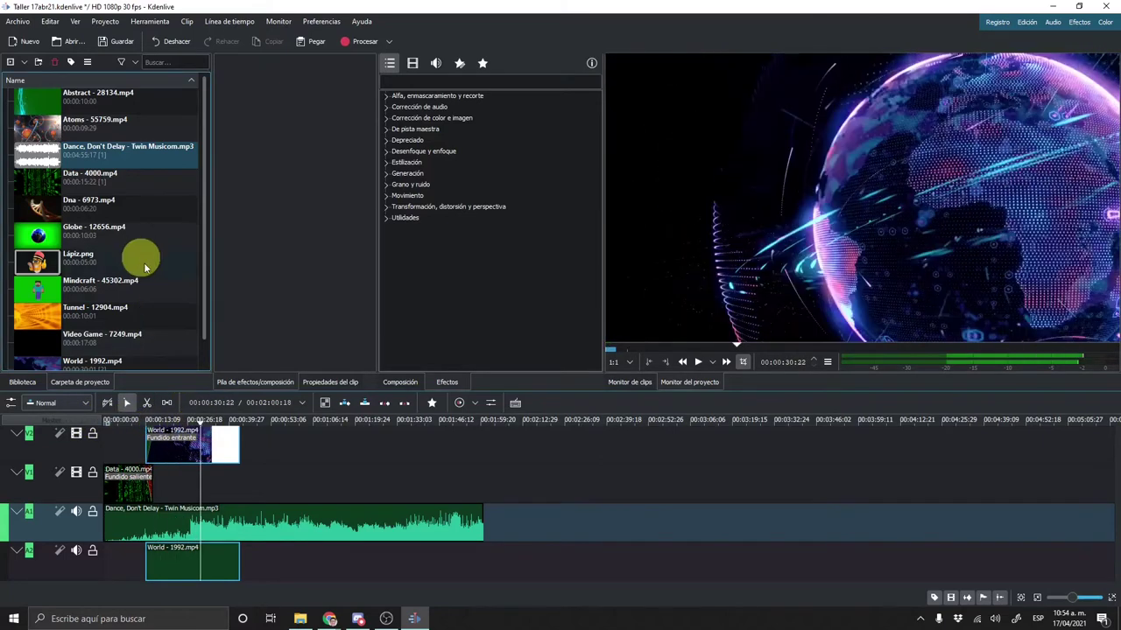
scroll(143, 295, "down", 1)
left_click(143, 307)
scroll(110, 254, "up", 1)
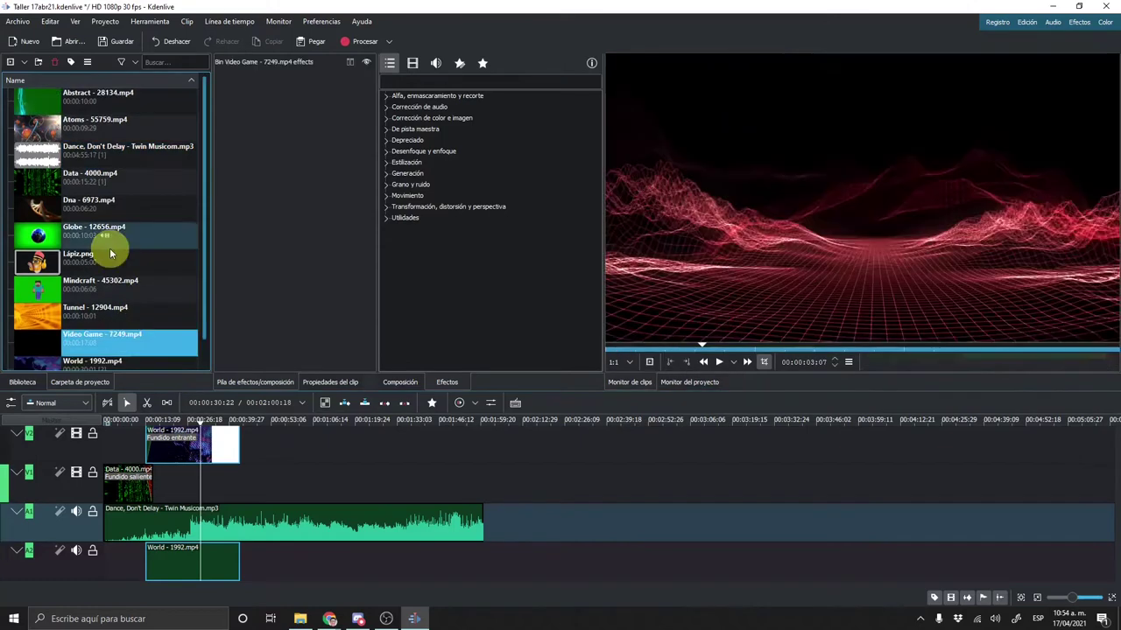
mouse_move(114, 127)
left_mouse_down()
mouse_move(221, 252)
mouse_move(359, 473)
left_mouse_up()
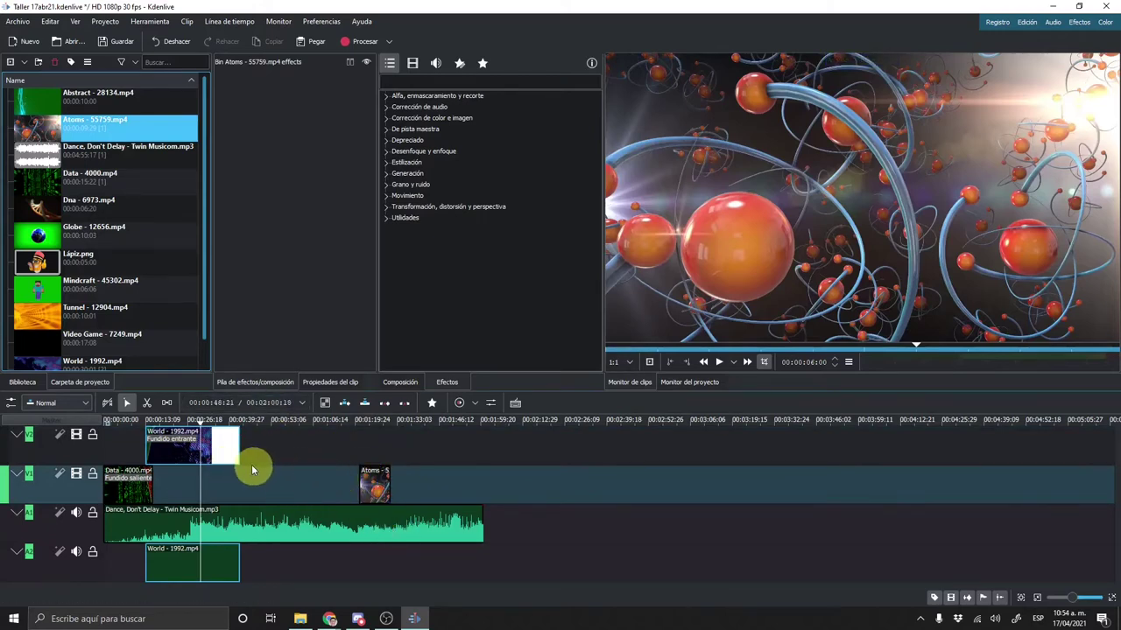
Slide the Atoms clip earlier on V1 so it starts after the gap, around 0:40.
scroll(279, 477, "up", 1)
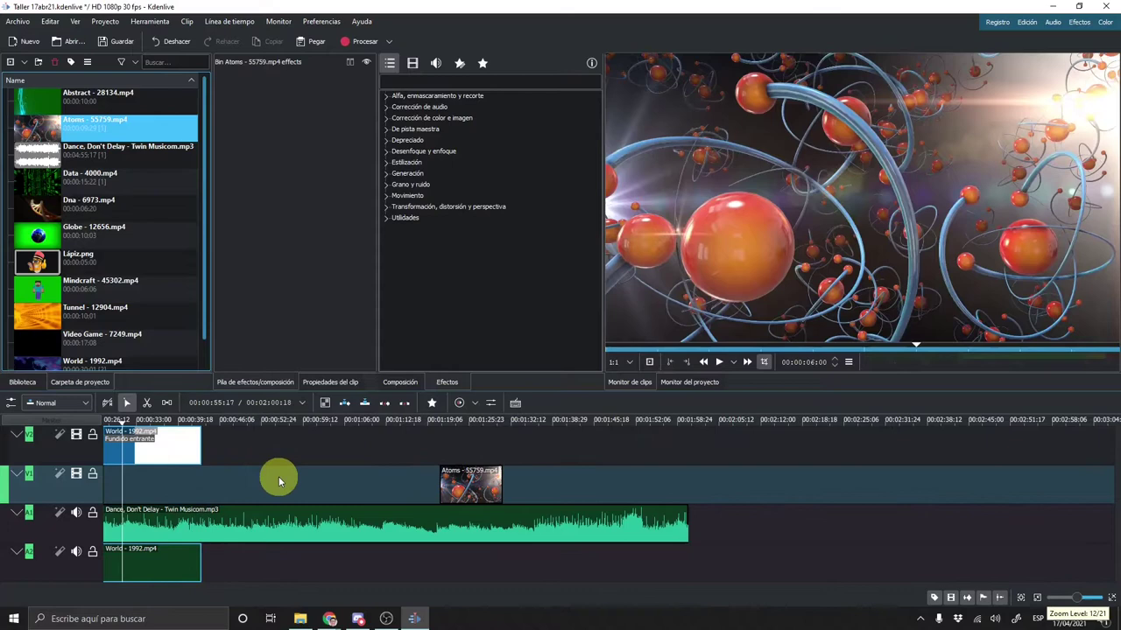
left_click(244, 425)
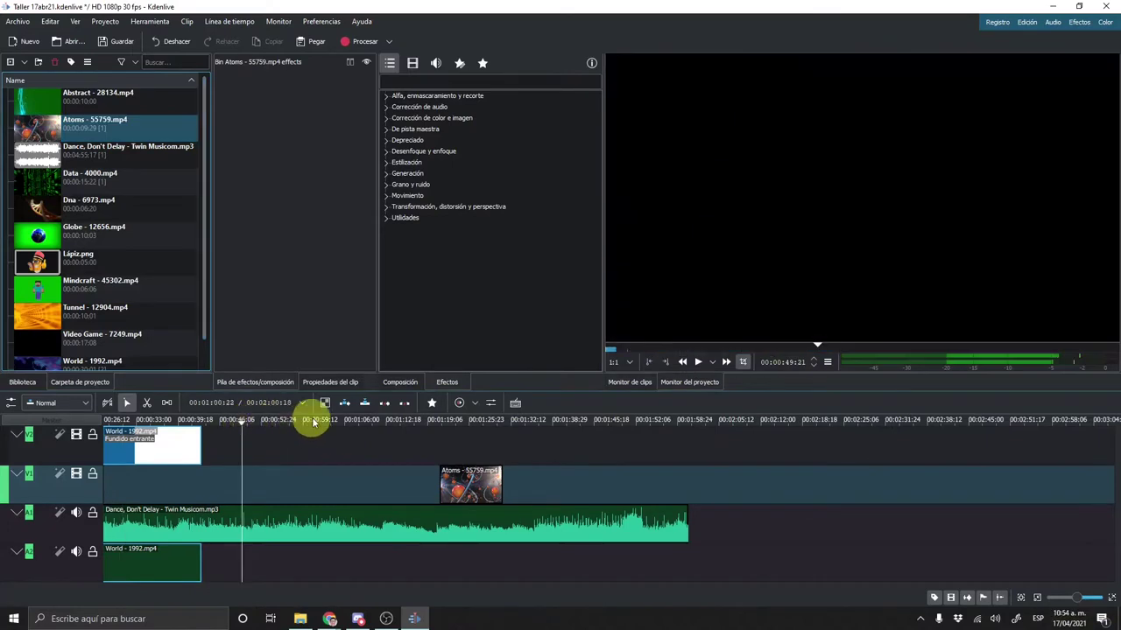
scroll(321, 420, "up", 3)
left_click_drag(630, 482, 449, 483)
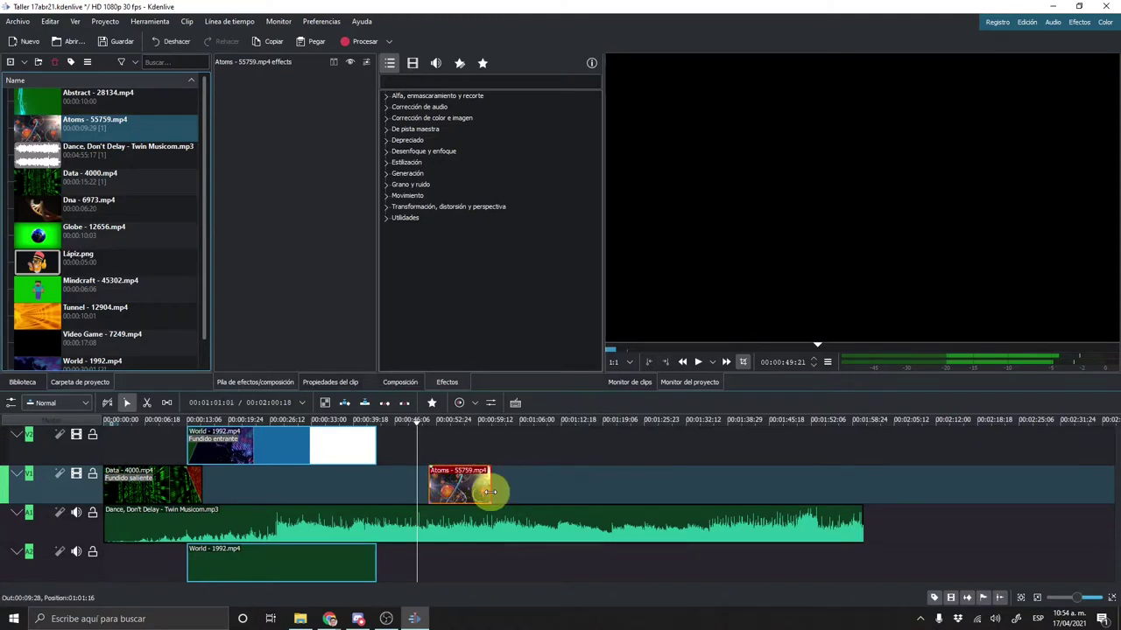
left_click(268, 446)
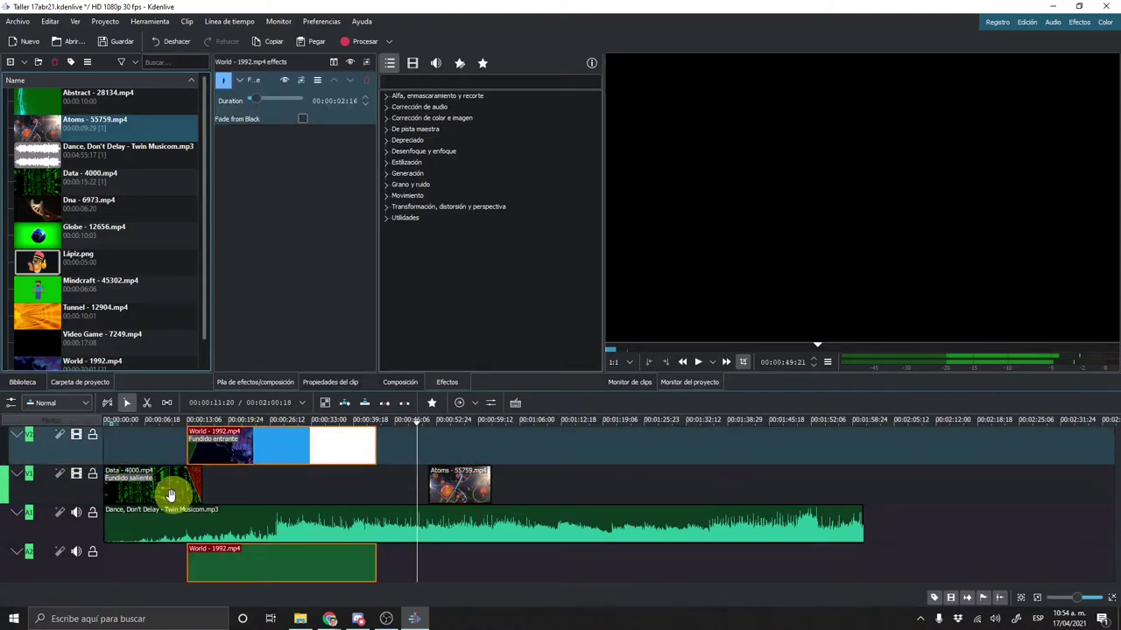
left_click(136, 487)
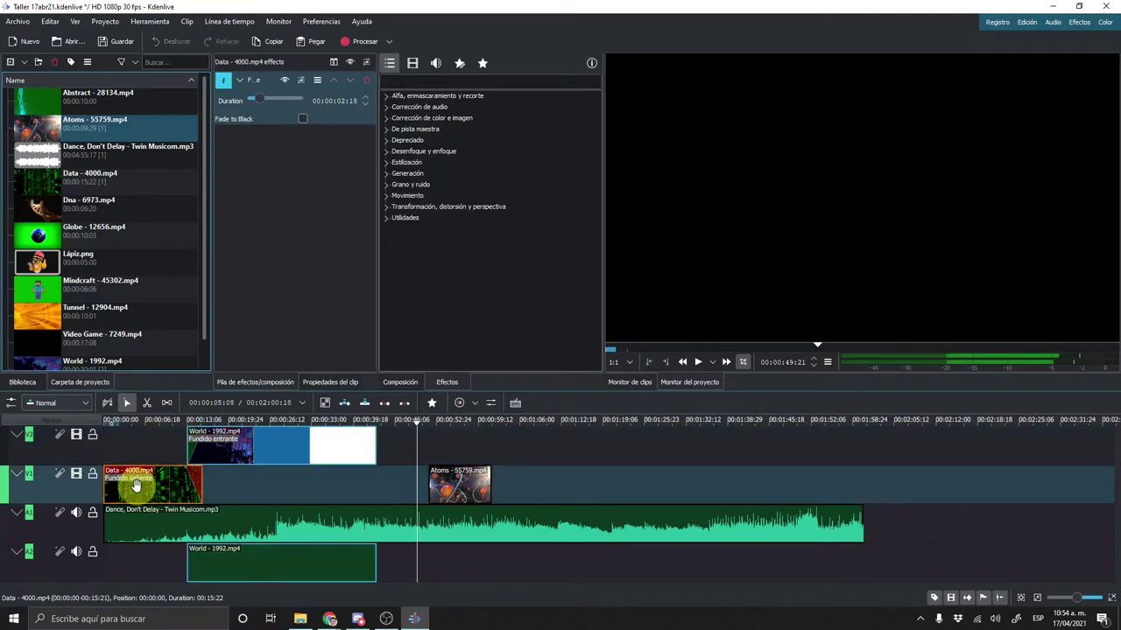
left_click(308, 453)
left_click(451, 491)
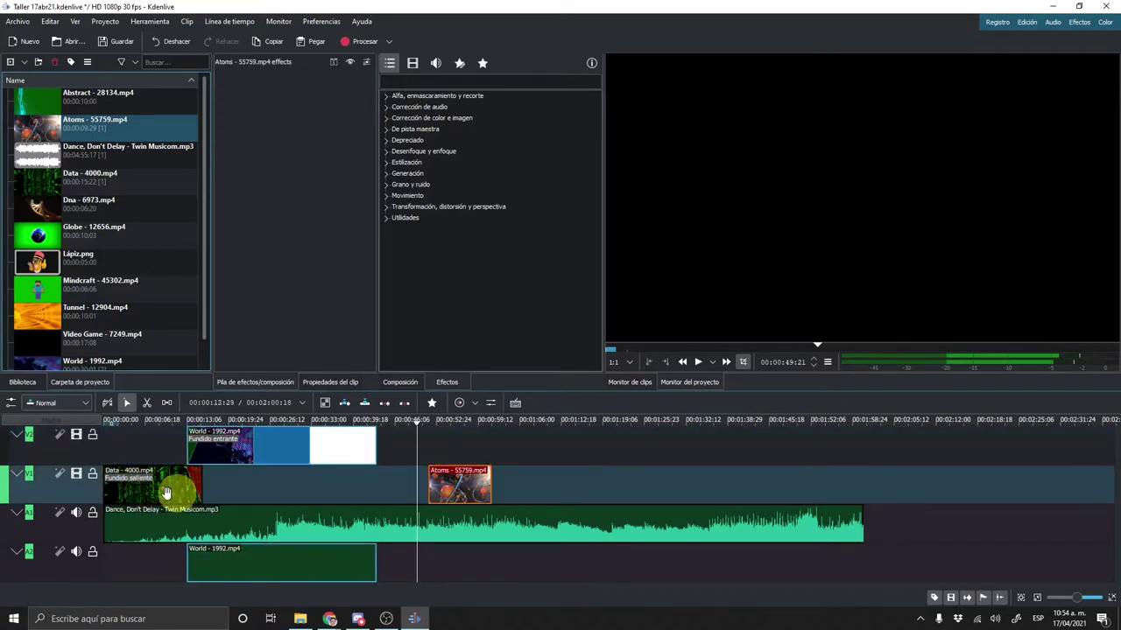
left_click_drag(436, 501, 400, 490)
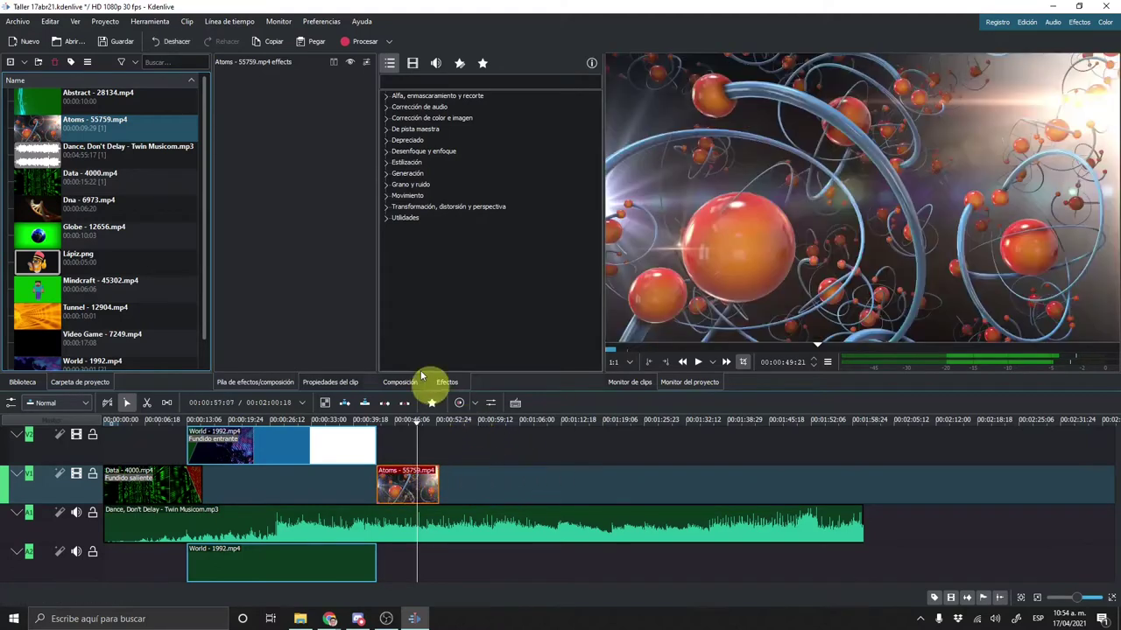
Add the Dna and Tunnel clips to V1, snapped end to end after Atoms.
left_click_drag(109, 216, 476, 487)
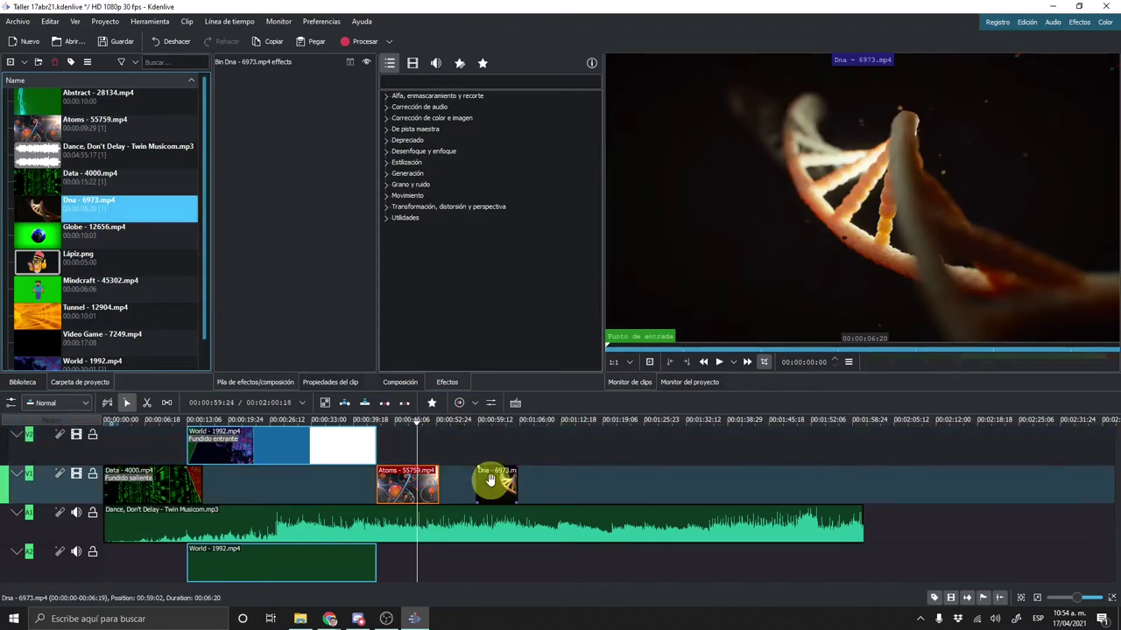
left_click_drag(475, 479, 451, 483)
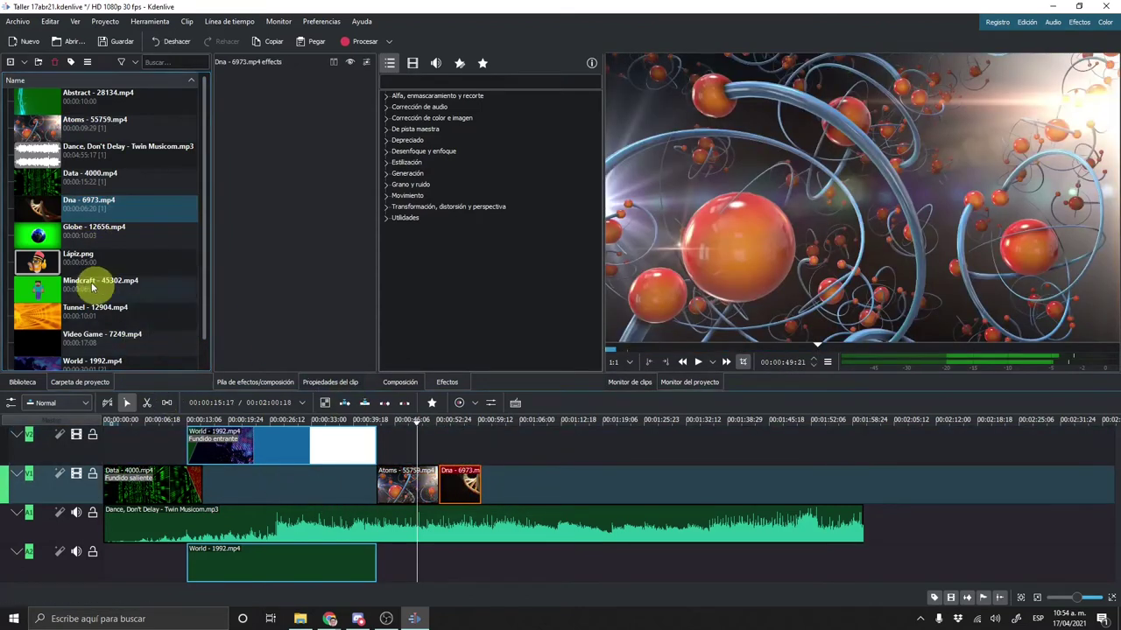
scroll(100, 293, "down", 1)
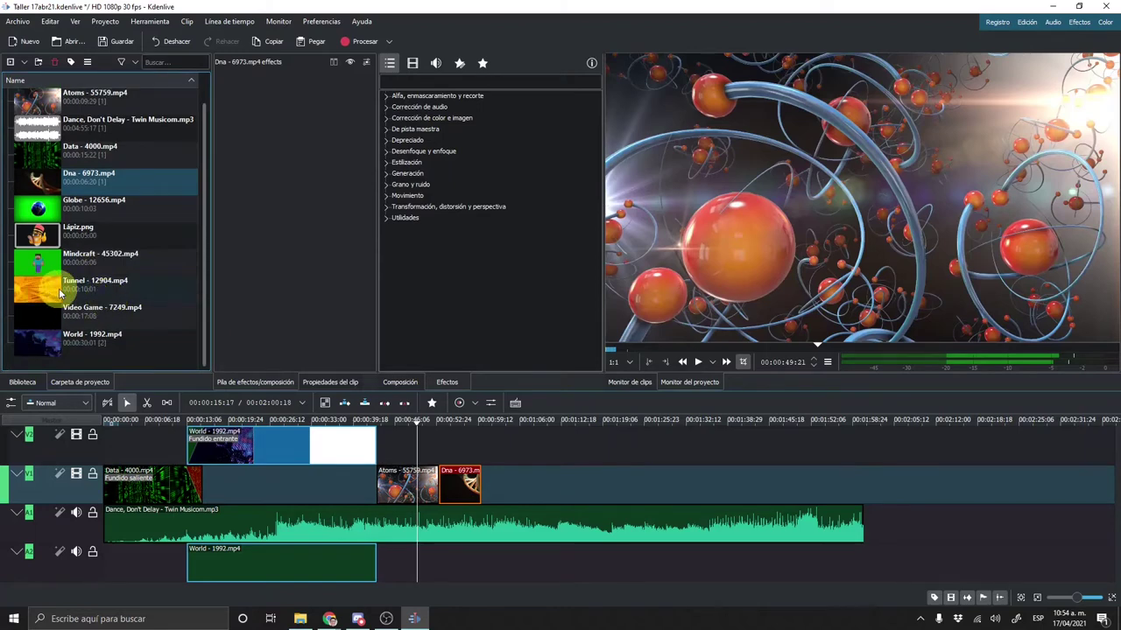
mouse_move(59, 288)
left_mouse_down()
mouse_move(566, 486)
mouse_move(486, 486)
left_mouse_up()
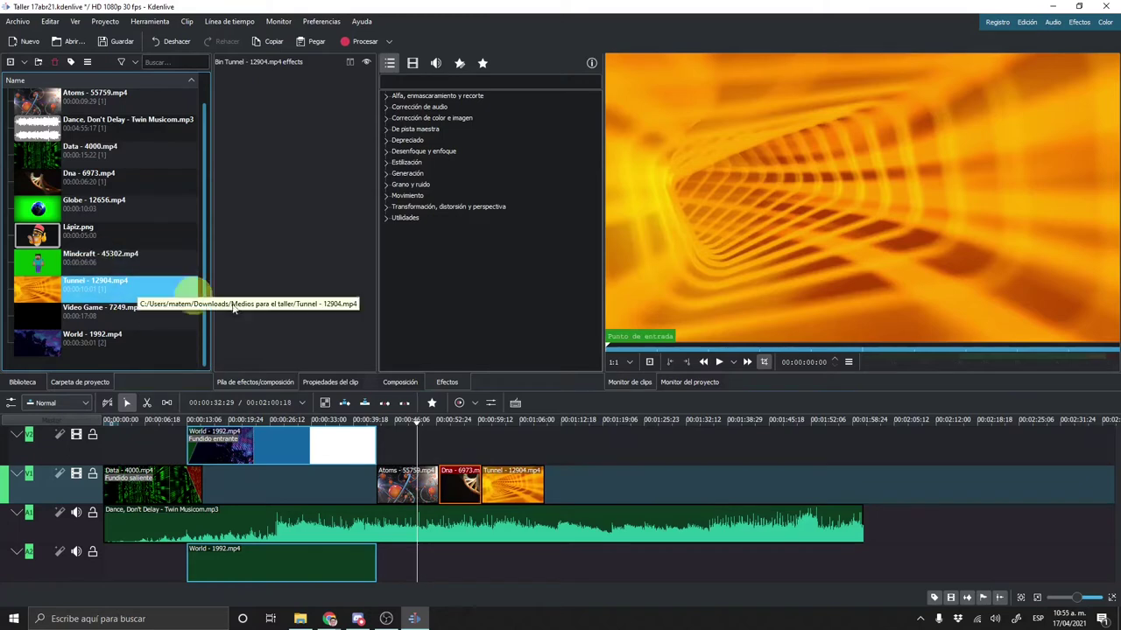
left_click(403, 421)
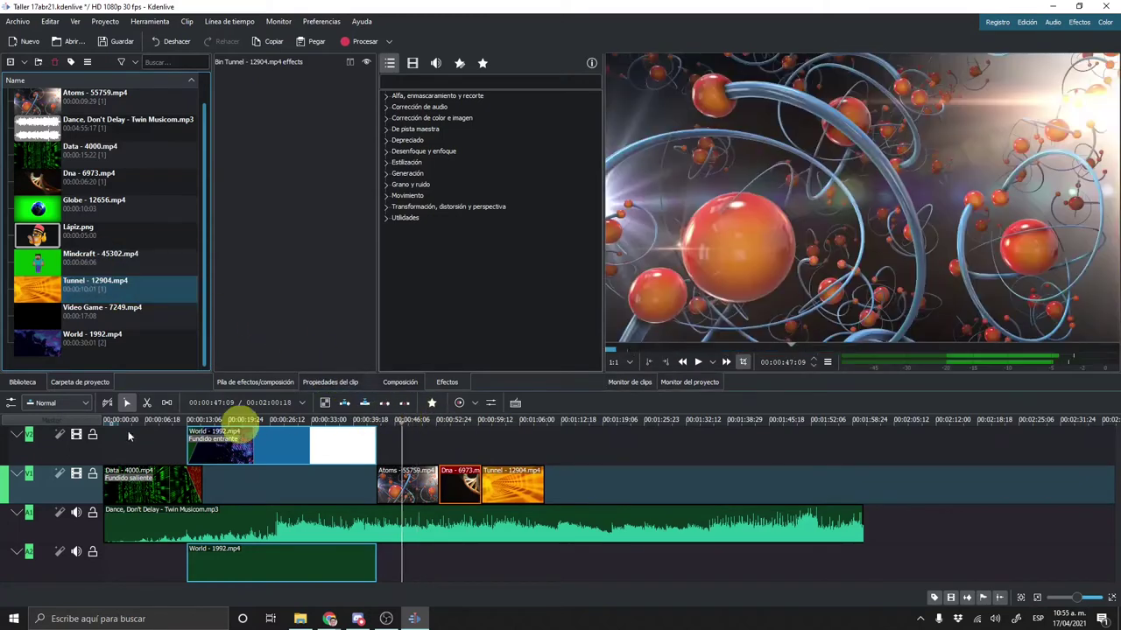
key("Home")
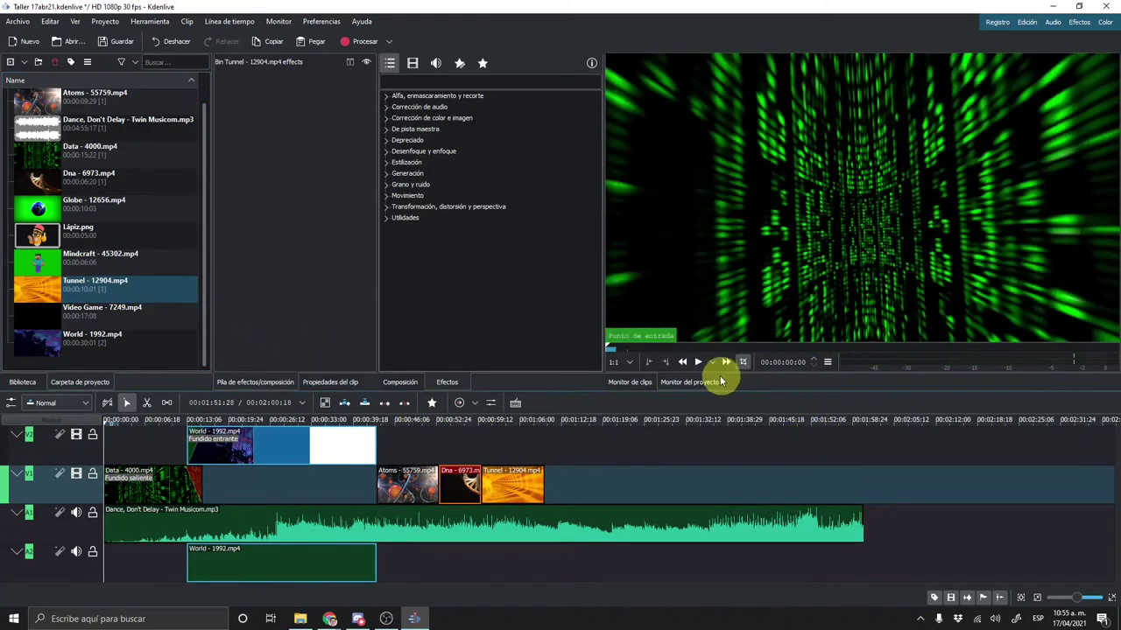
left_click(698, 362)
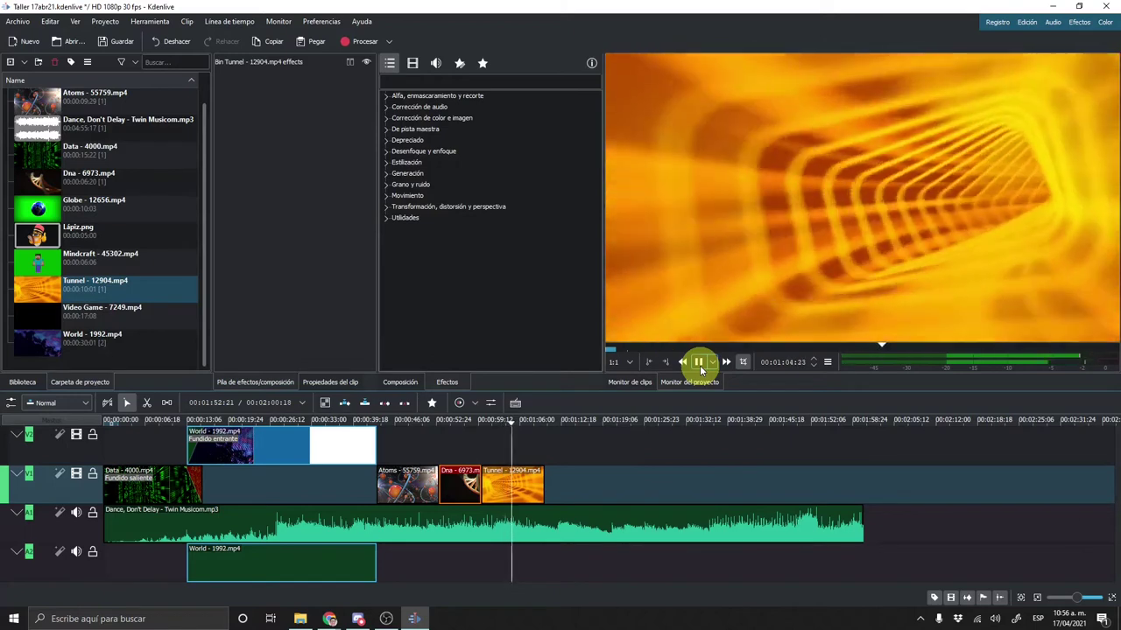
left_click(700, 364)
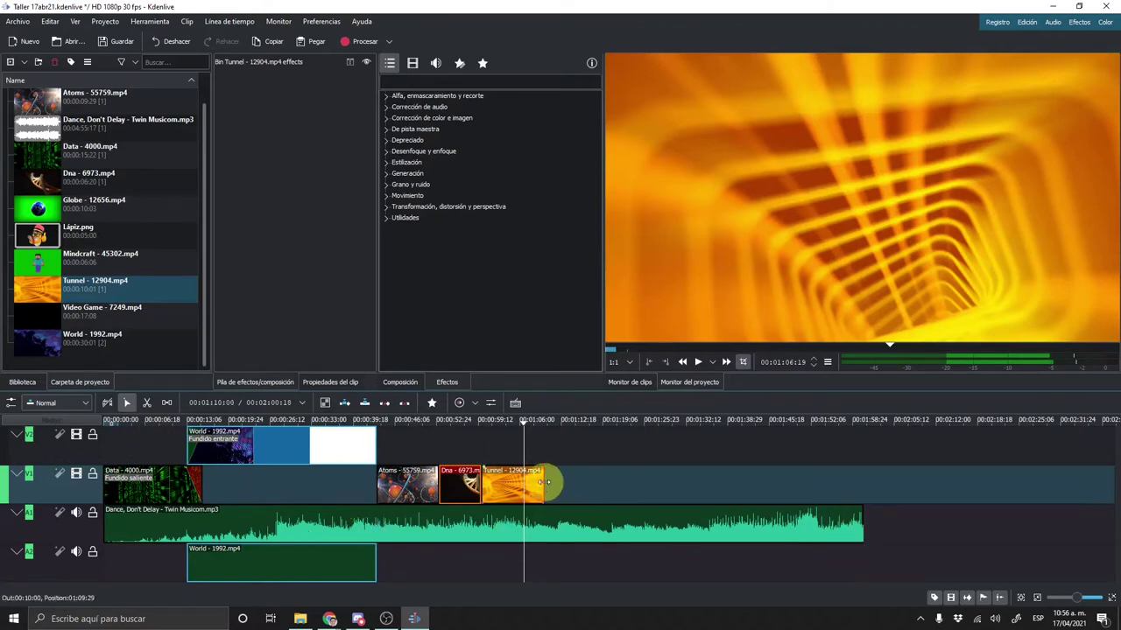
Trim the music clip to end with Tunnel and insert a video track above V2.
left_click_drag(857, 510, 549, 515)
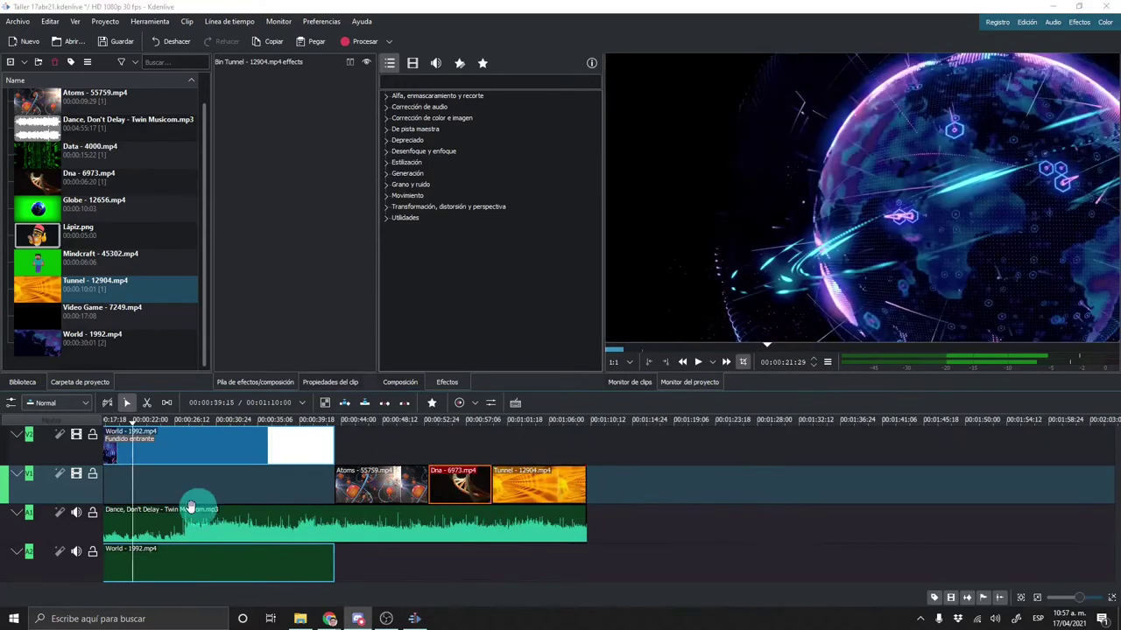
left_click(43, 442)
right_click(43, 442)
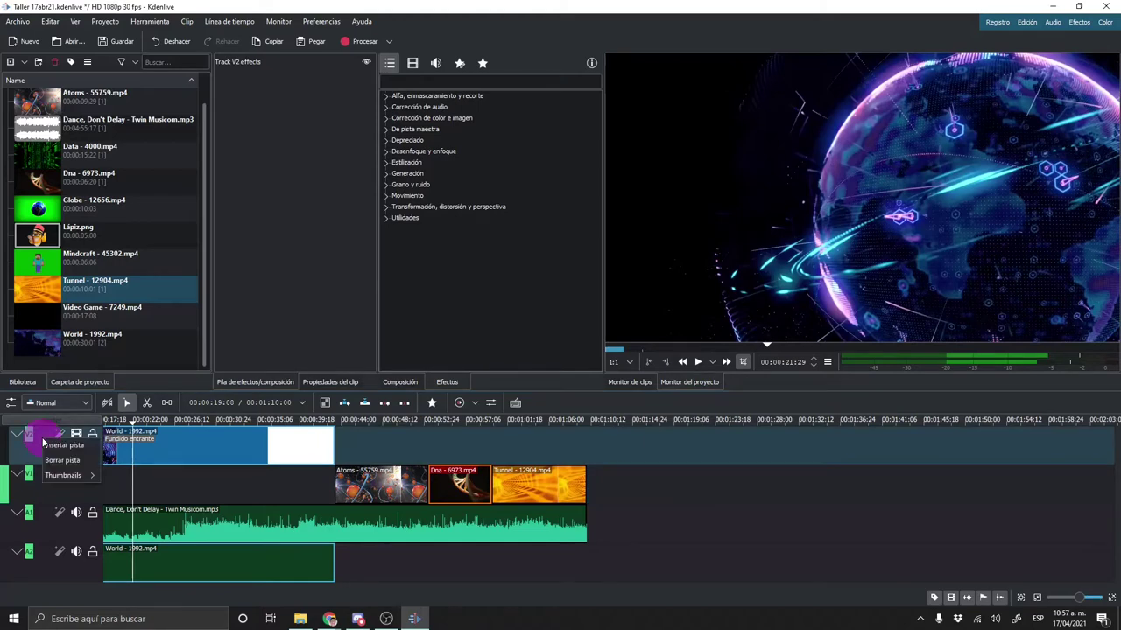
left_click(69, 450)
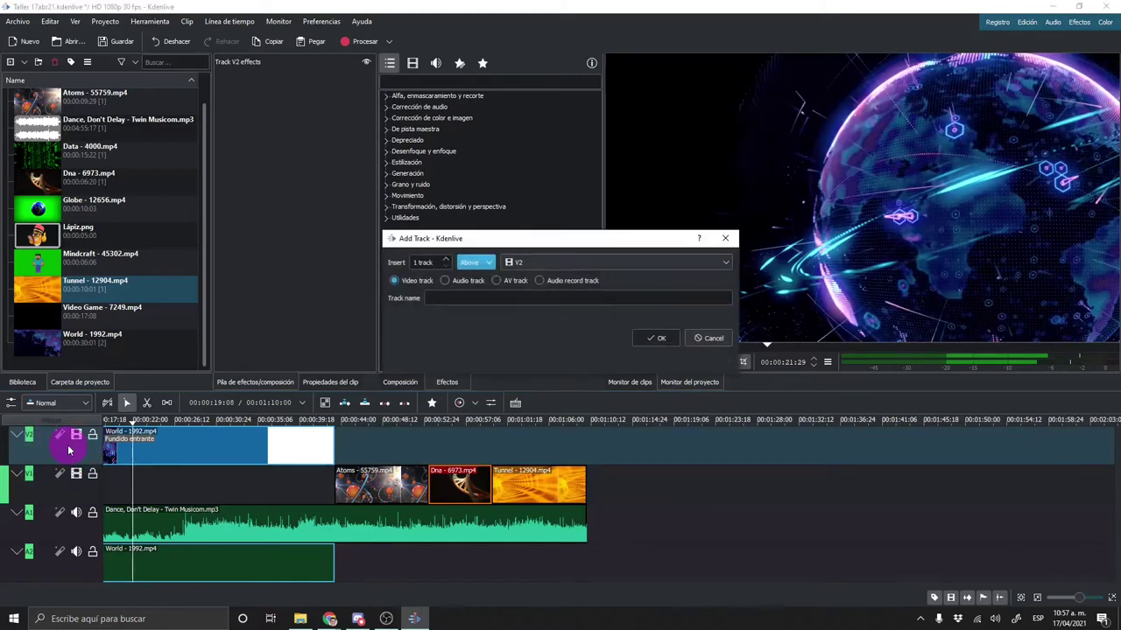
left_click(547, 262)
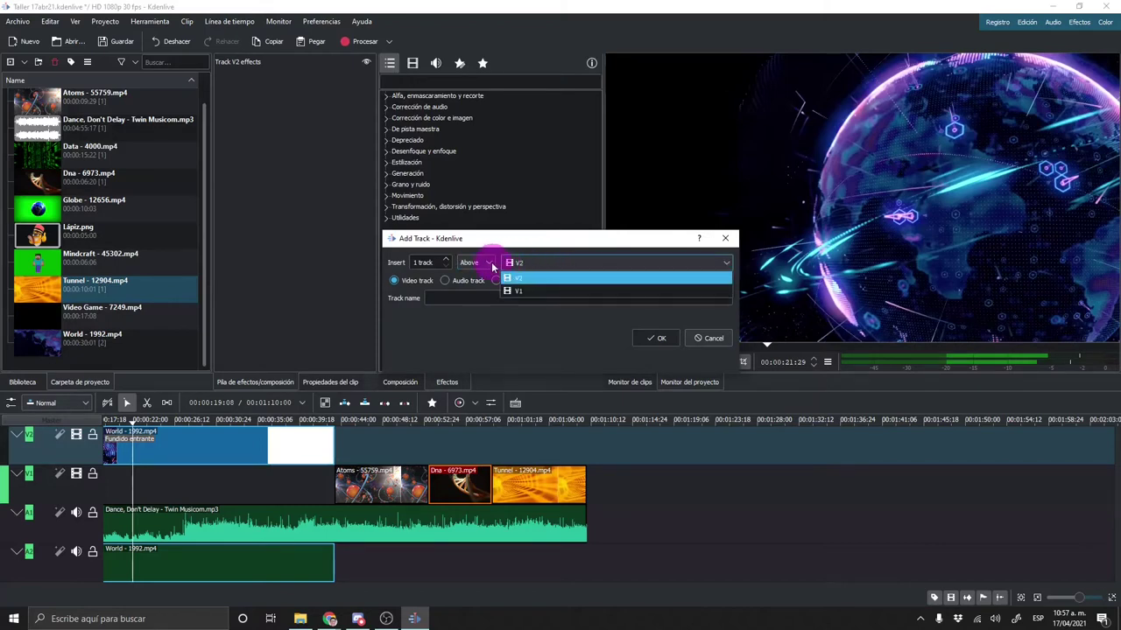
left_click(491, 310)
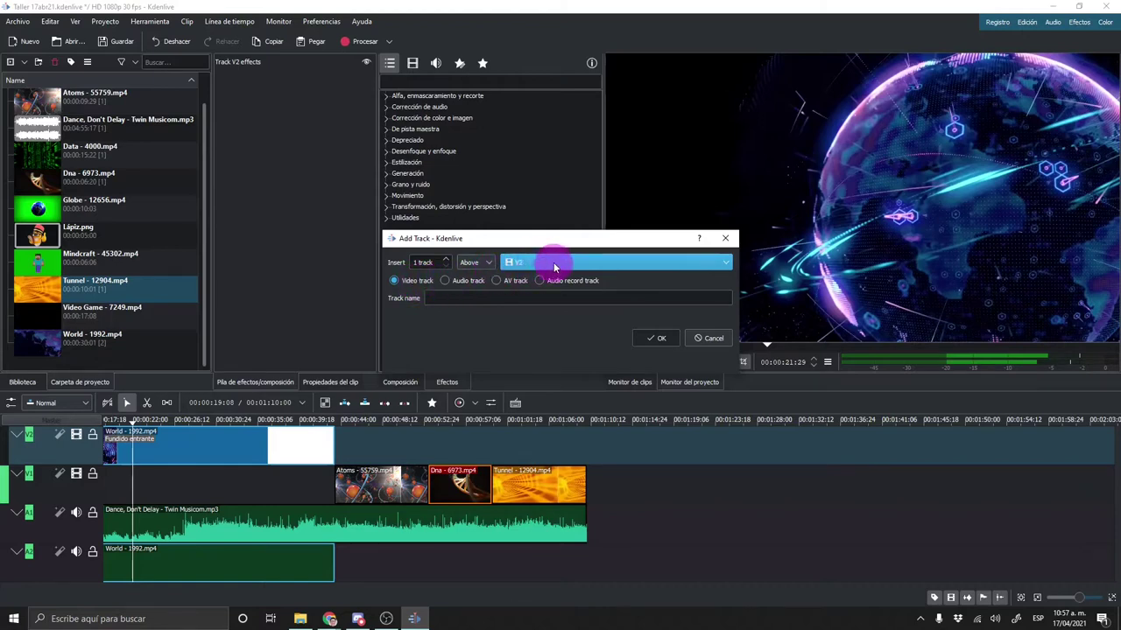
left_click(657, 338)
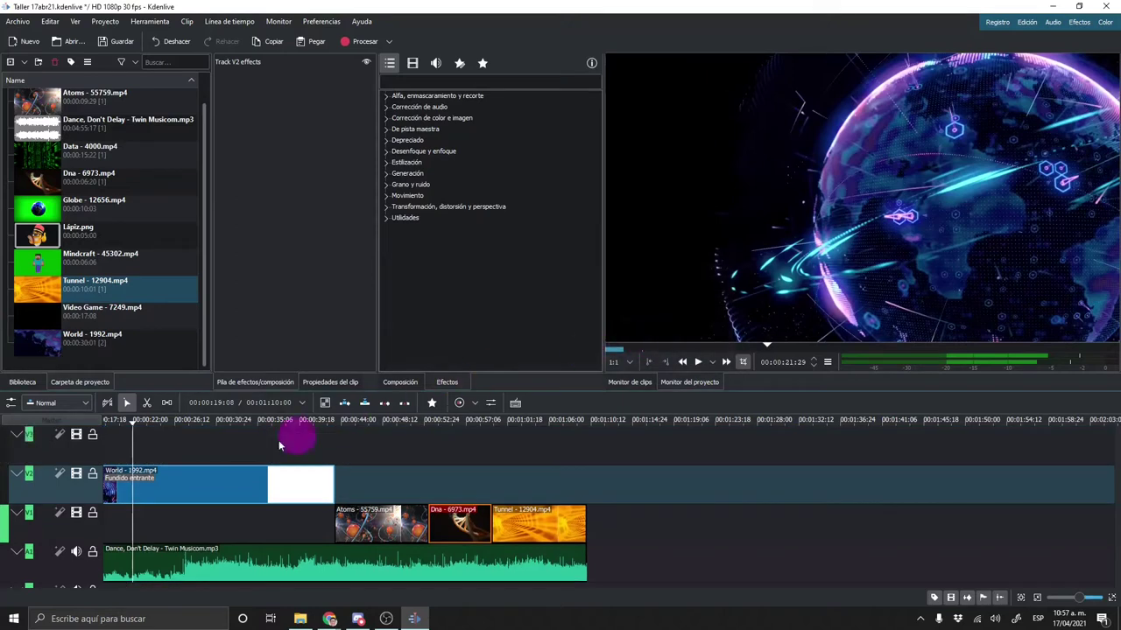
Insert a second new video track above the one just added.
right_click(43, 441)
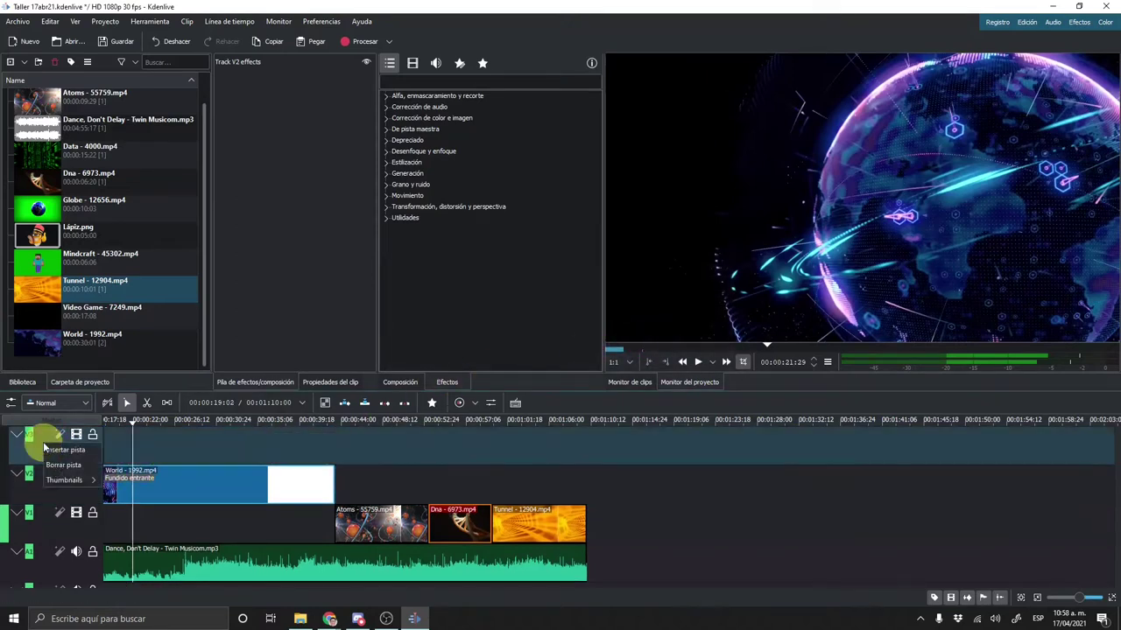
left_click(85, 452)
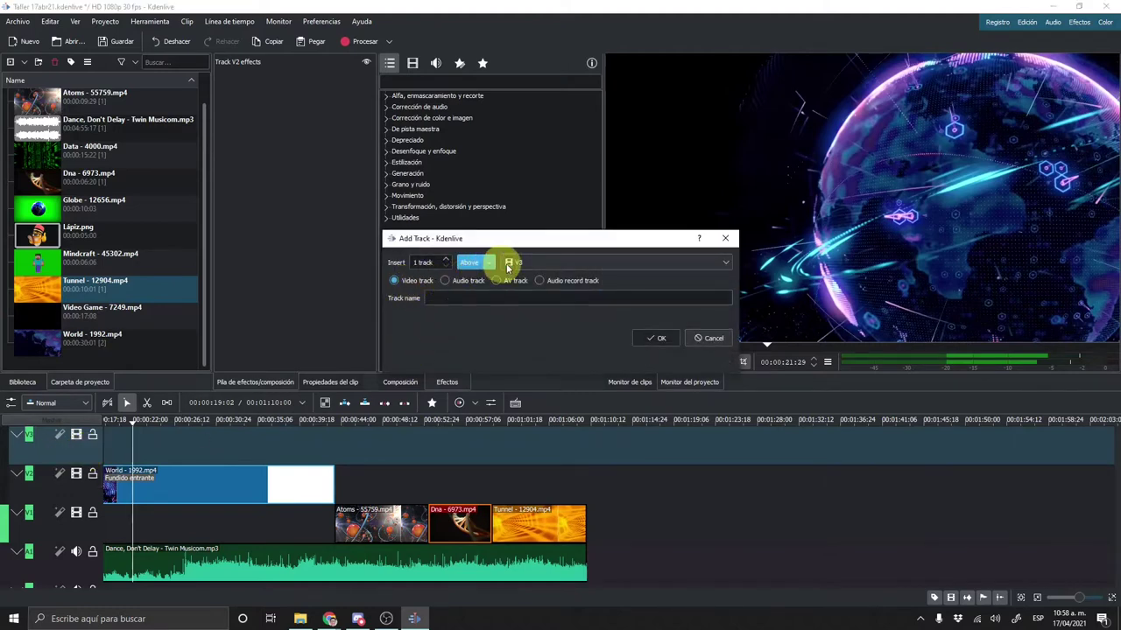
left_click(655, 342)
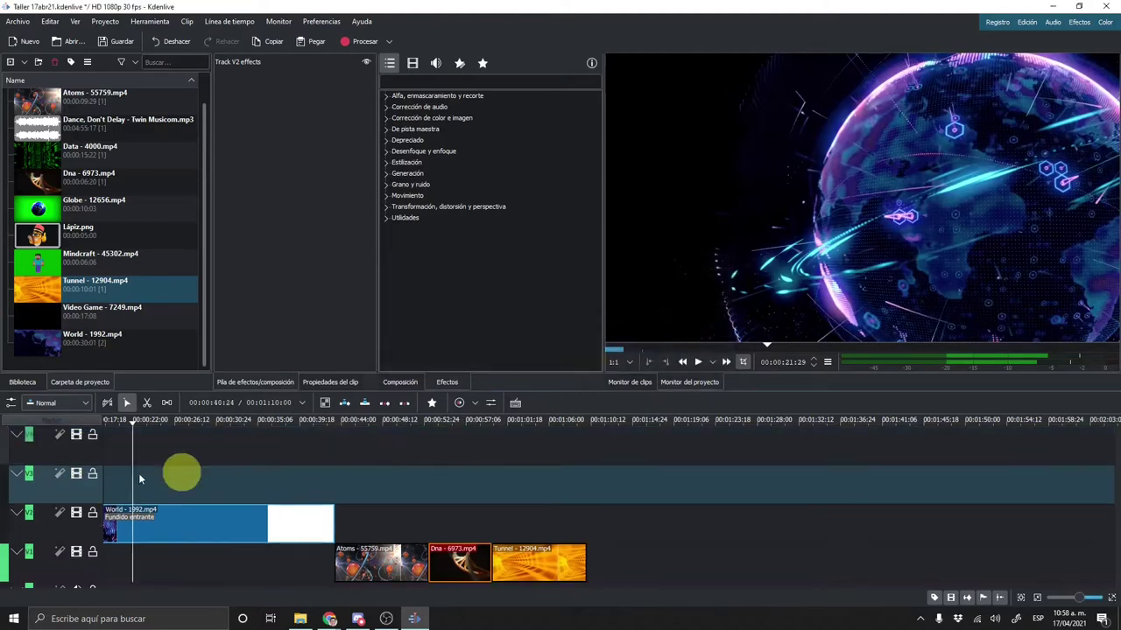
scroll(50, 455, "down", 2)
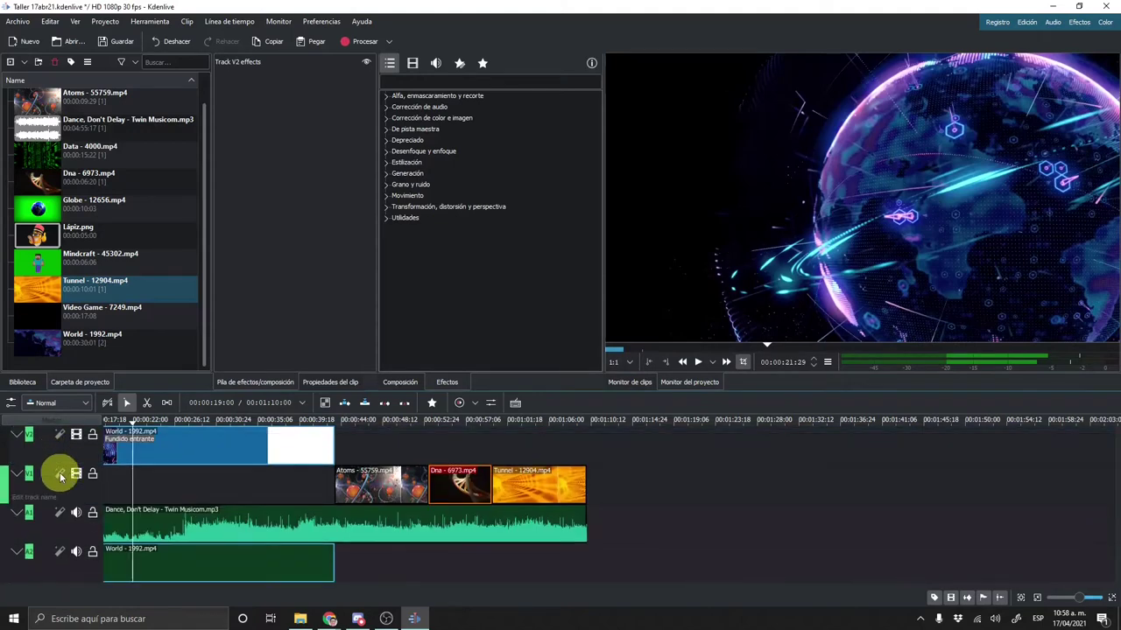
scroll(58, 469, "up", 3)
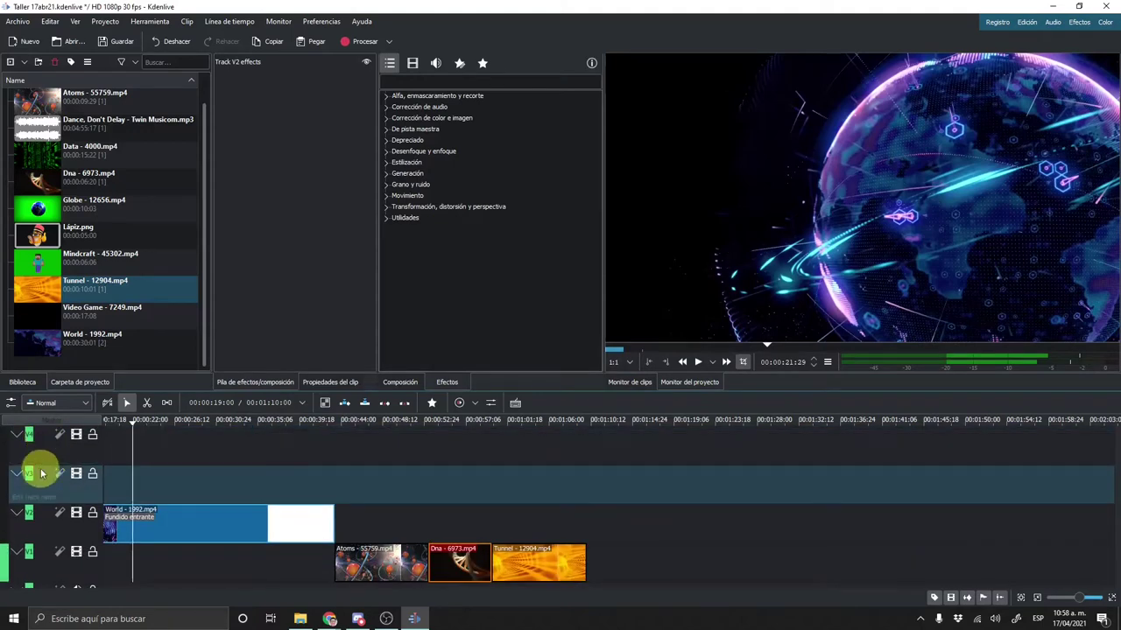
scroll(35, 525, "down", 3)
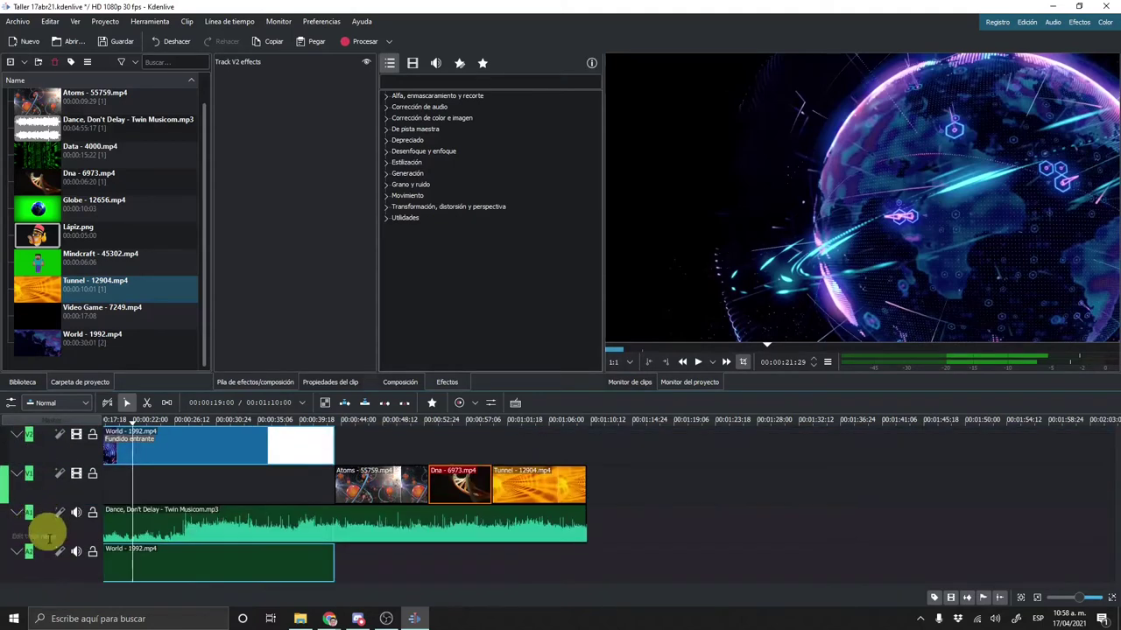
scroll(60, 532, "up", 3)
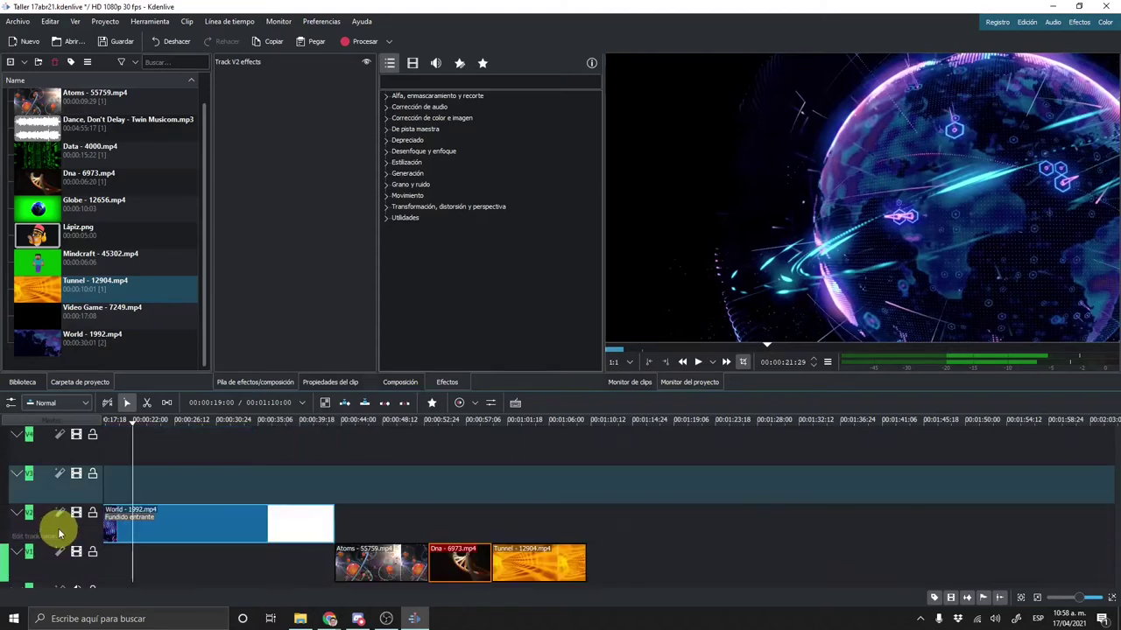
Move the Atoms clip up to V3 and the Dna clip up to the top track.
left_click_drag(371, 561, 374, 492)
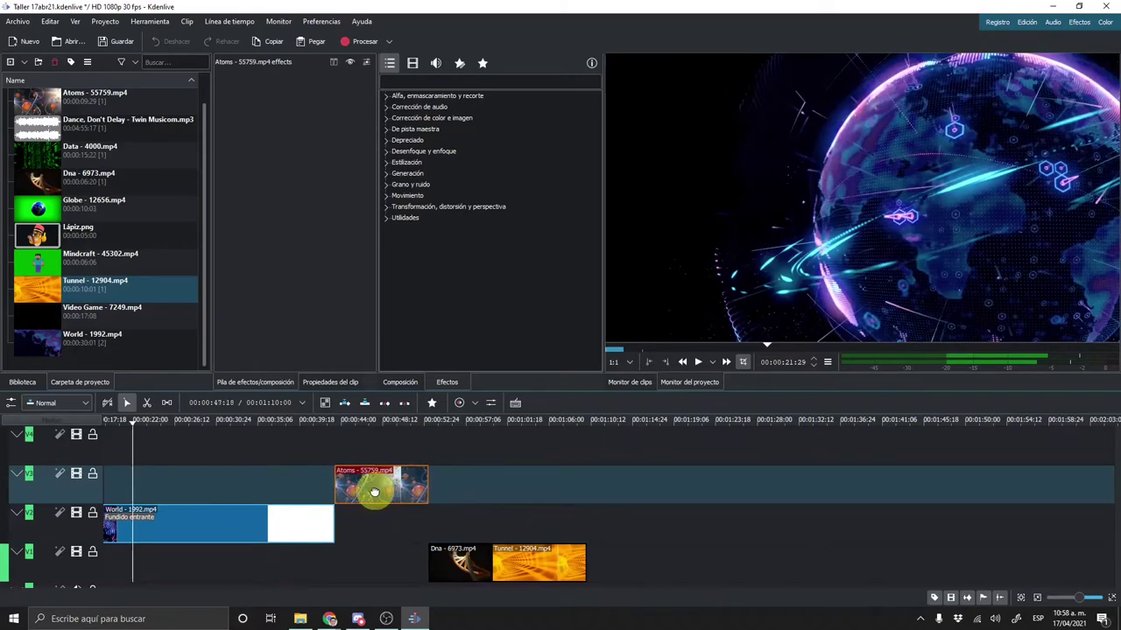
left_click_drag(438, 555, 444, 449)
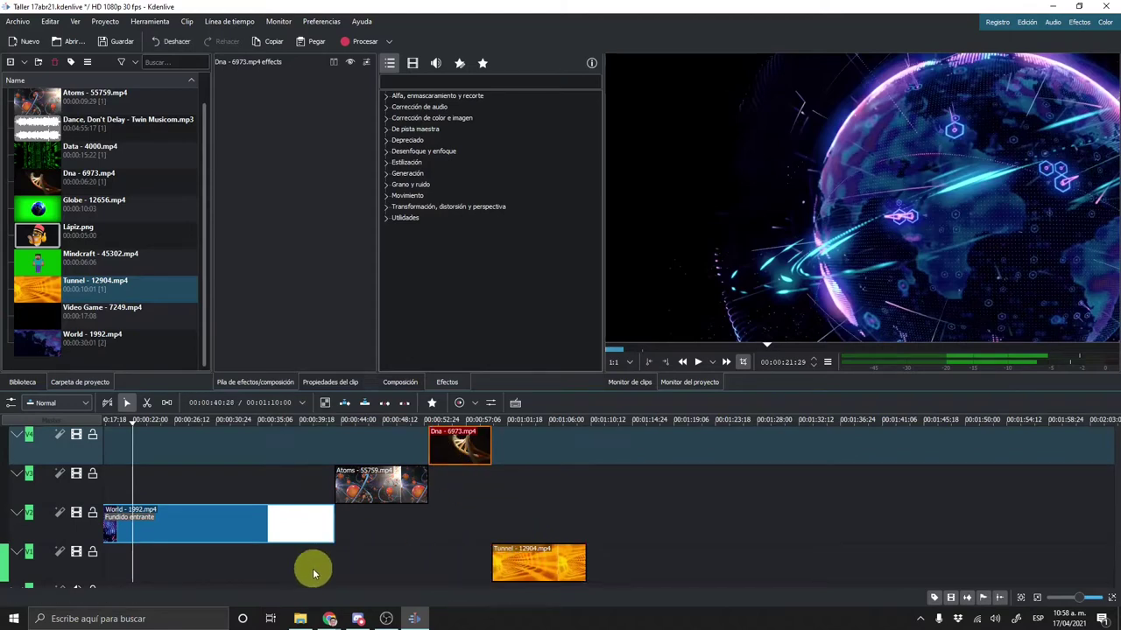
left_click_drag(380, 484, 361, 484)
left_click_drag(463, 444, 388, 449)
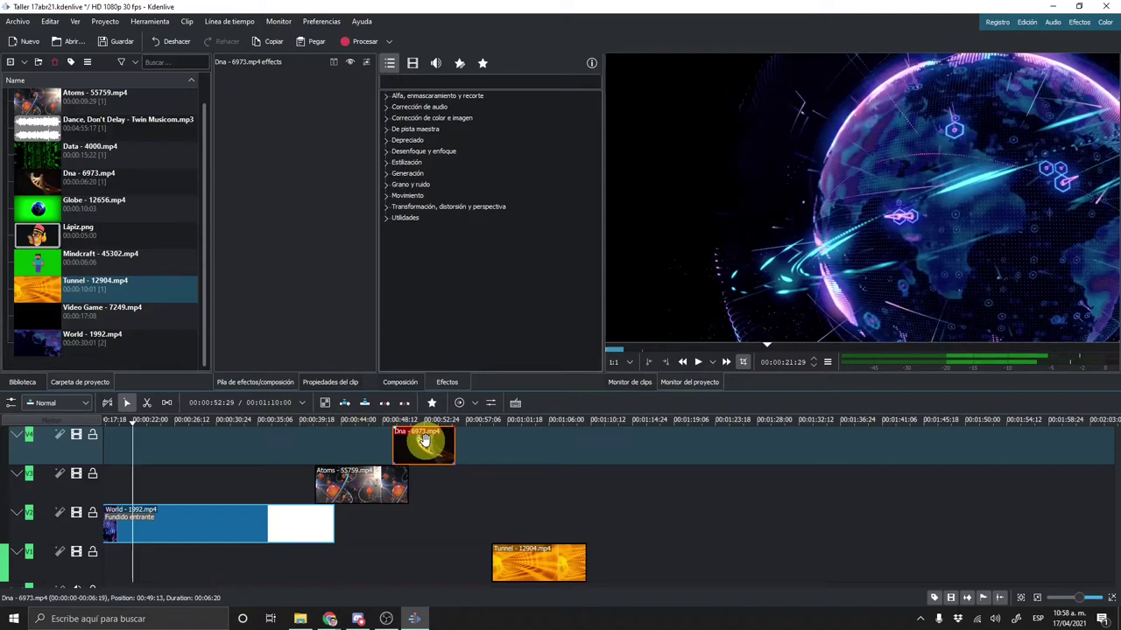
Line Atoms up after World and start Dna where Atoms ends, adjusting Tunnel on V1.
left_click_drag(350, 484, 405, 486)
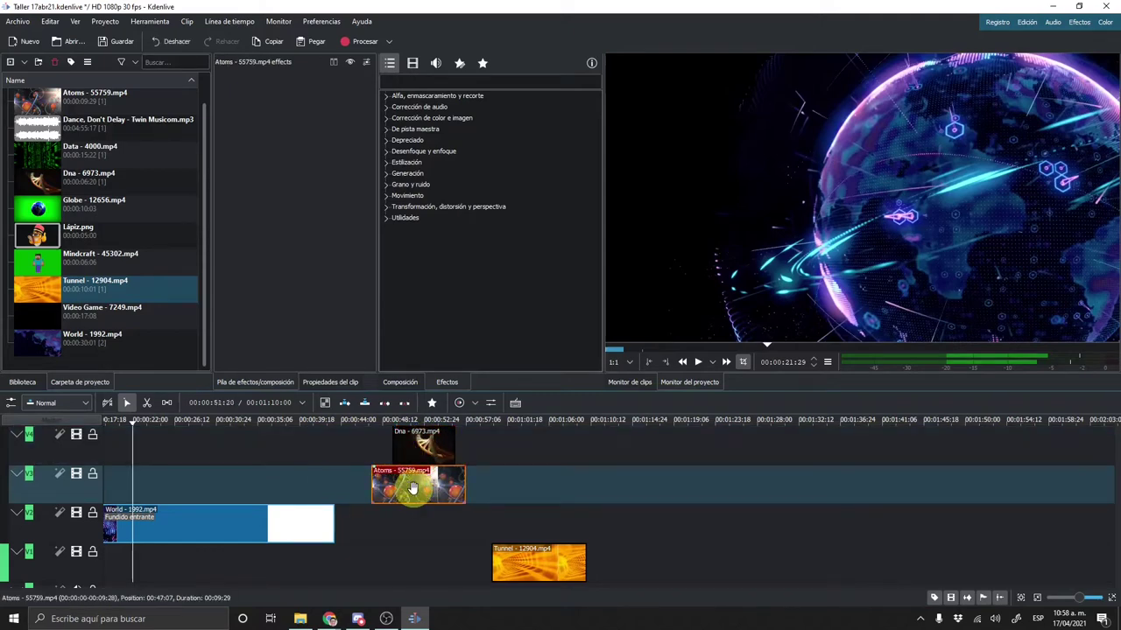
left_click_drag(417, 488, 403, 488)
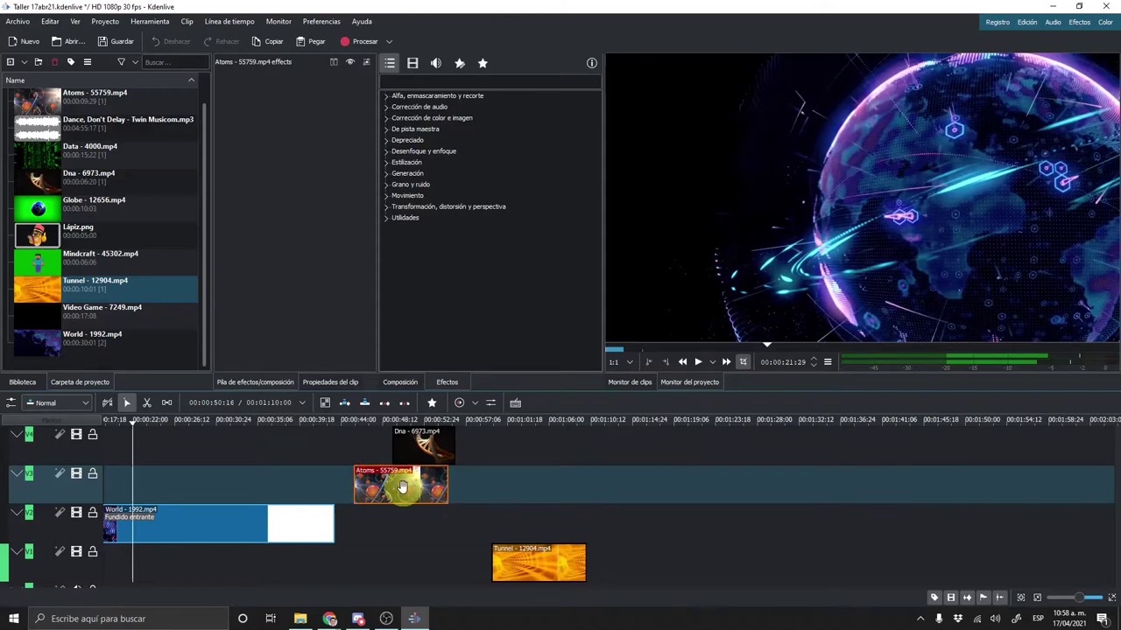
left_click_drag(407, 487, 394, 486)
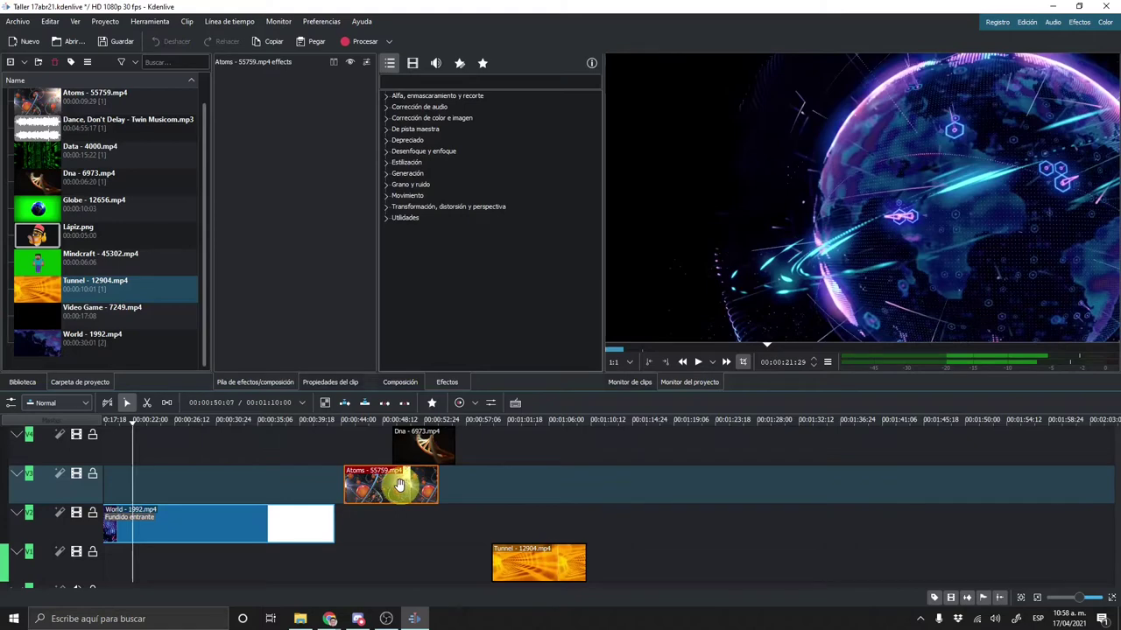
left_click_drag(398, 487, 390, 487)
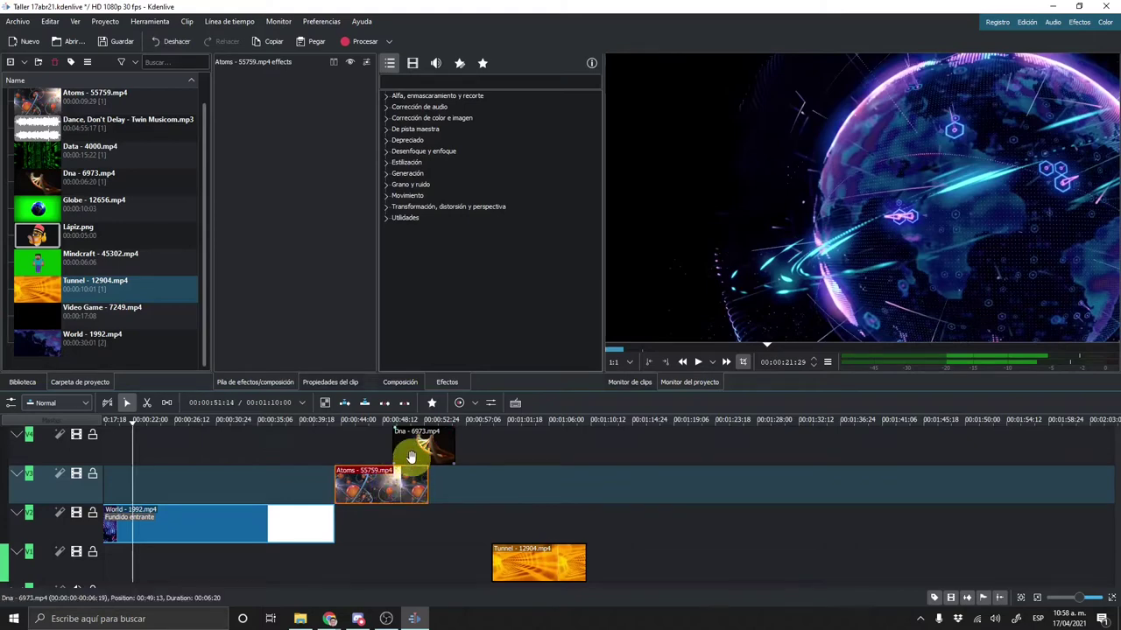
left_click(414, 451)
left_click_drag(414, 451, 450, 451)
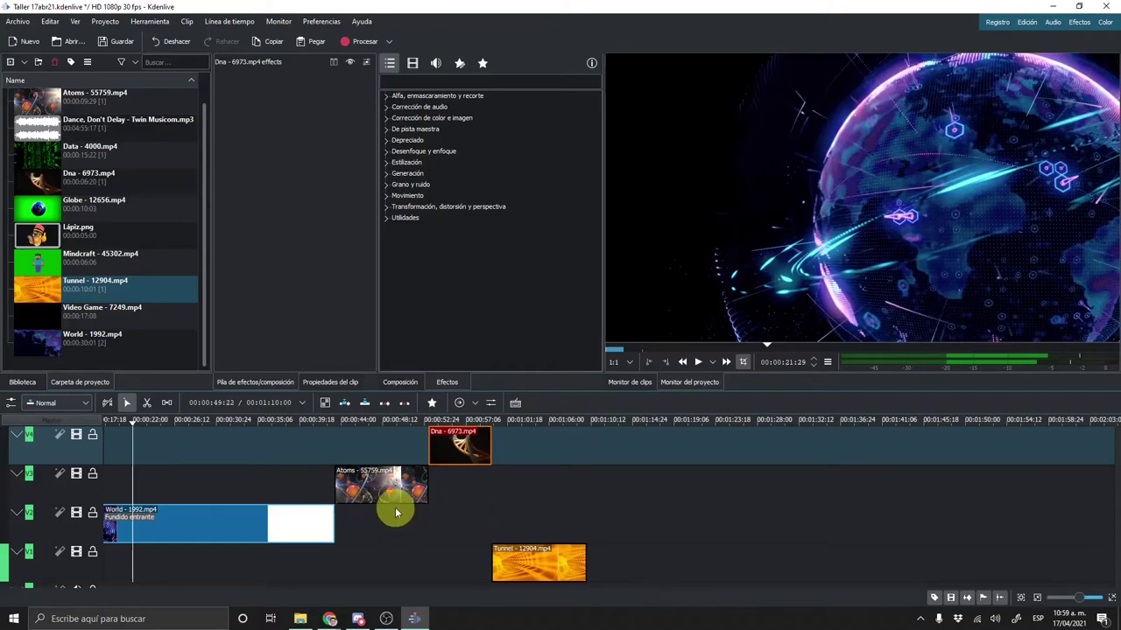
mouse_move(533, 565)
left_mouse_down()
mouse_move(556, 565)
mouse_move(535, 562)
left_mouse_up()
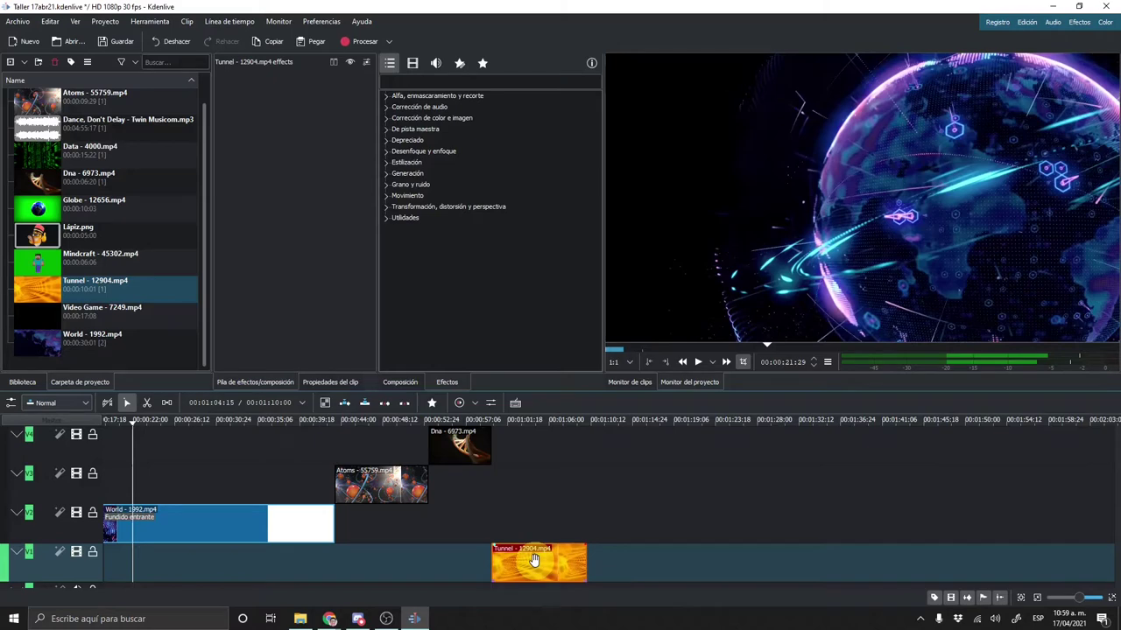
left_click_drag(529, 560, 470, 559)
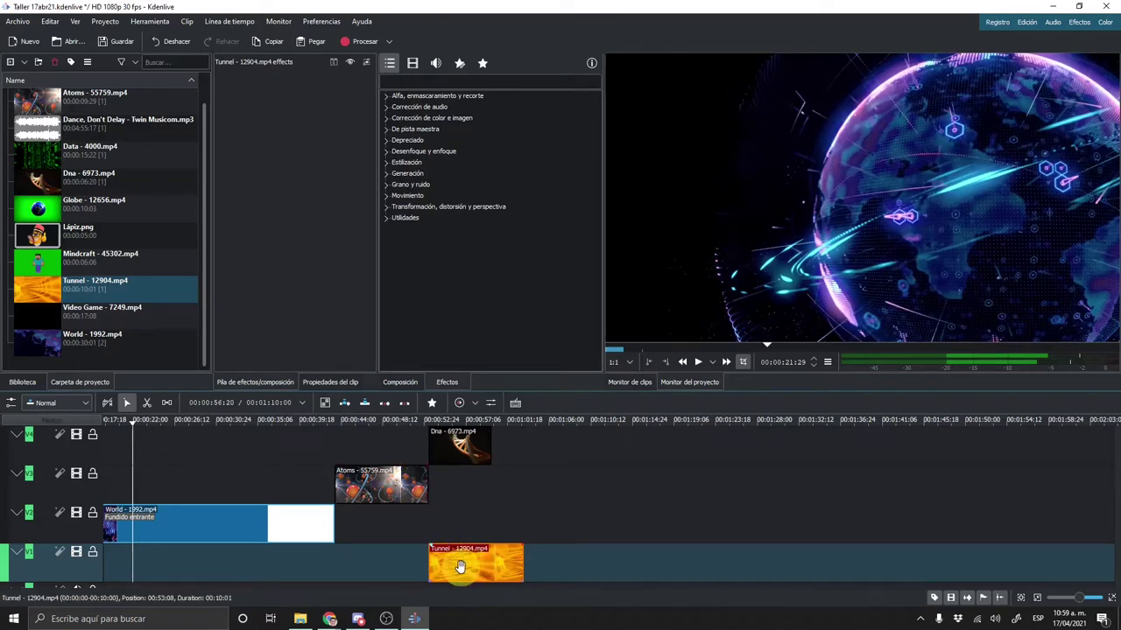
left_click_drag(458, 568, 515, 563)
left_click(477, 502)
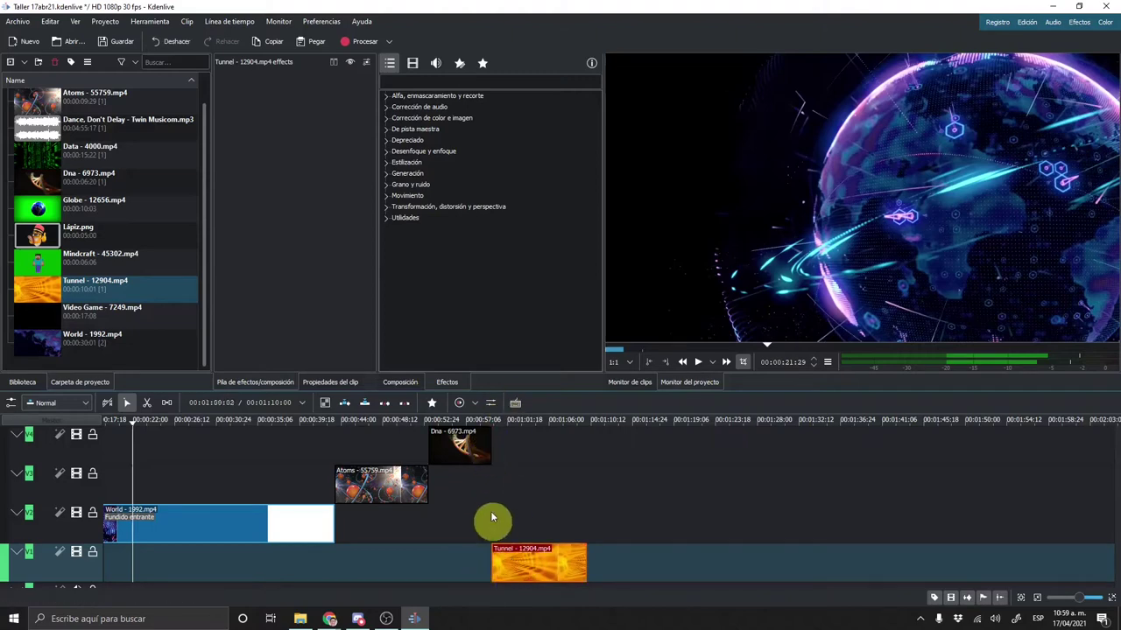
left_click(308, 420)
left_click(698, 362)
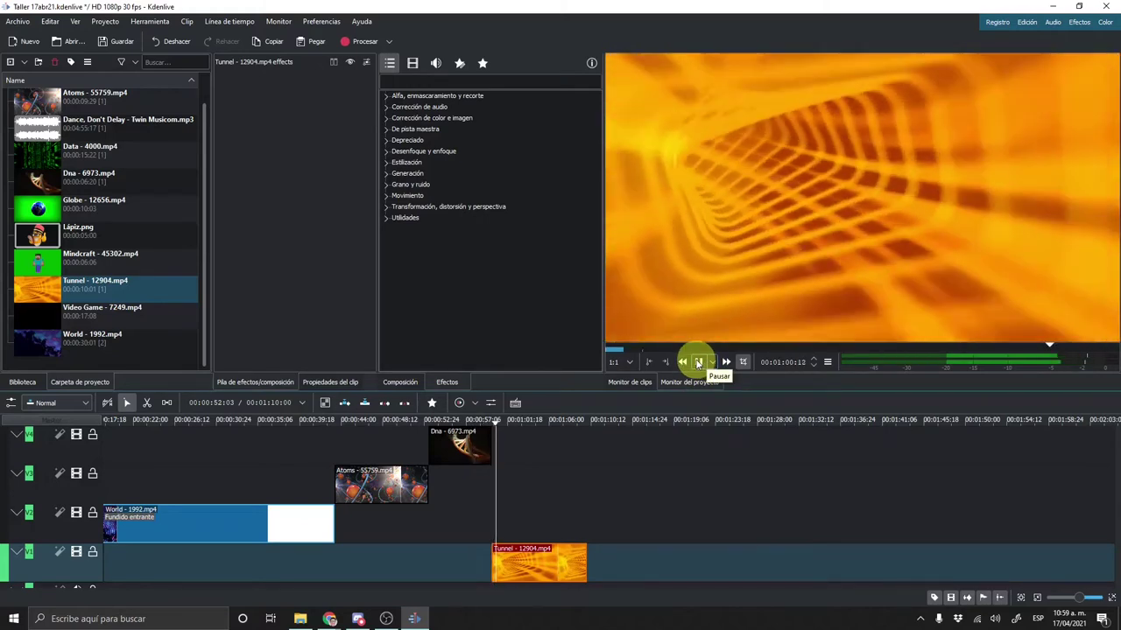
left_click(698, 363)
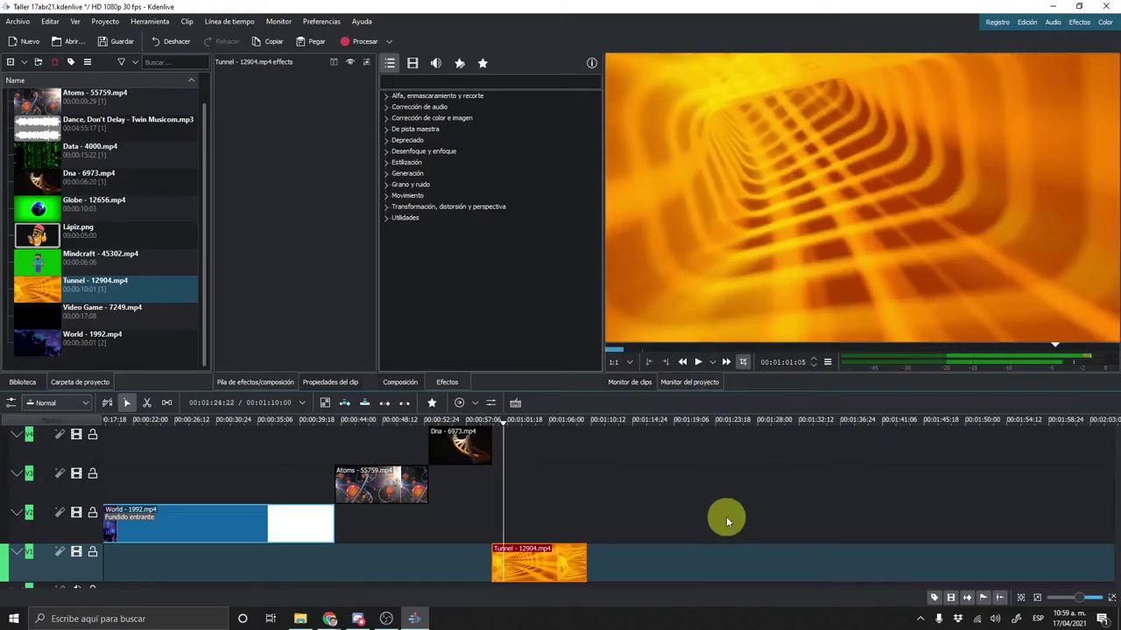
left_click(358, 619)
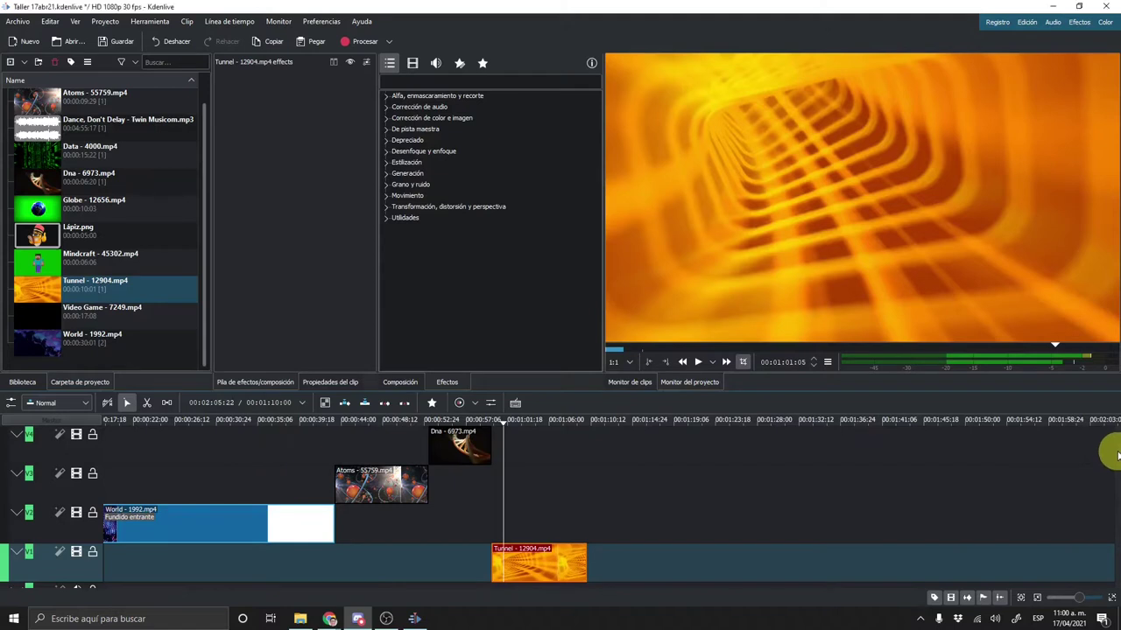
scroll(1110, 468, "down", 1)
scroll(1111, 516, "down", 1)
Bring Atoms, Dna and Tunnel down onto V2, back to back right after World.
scroll(1114, 491, "up", 1)
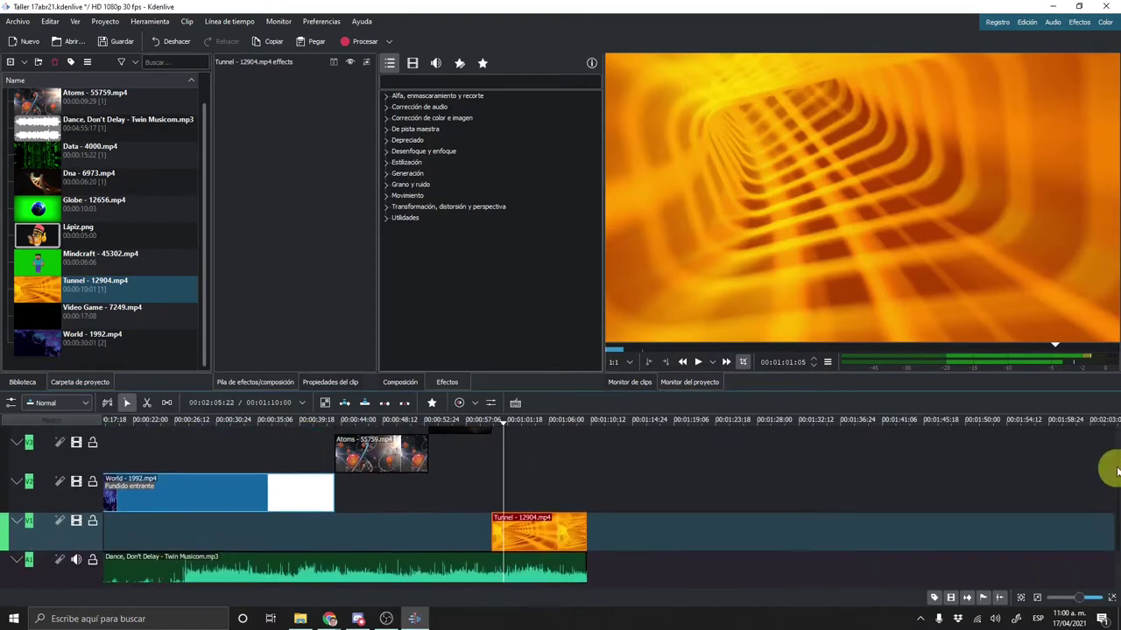
scroll(1110, 438, "up", 1)
scroll(1109, 490, "down", 2)
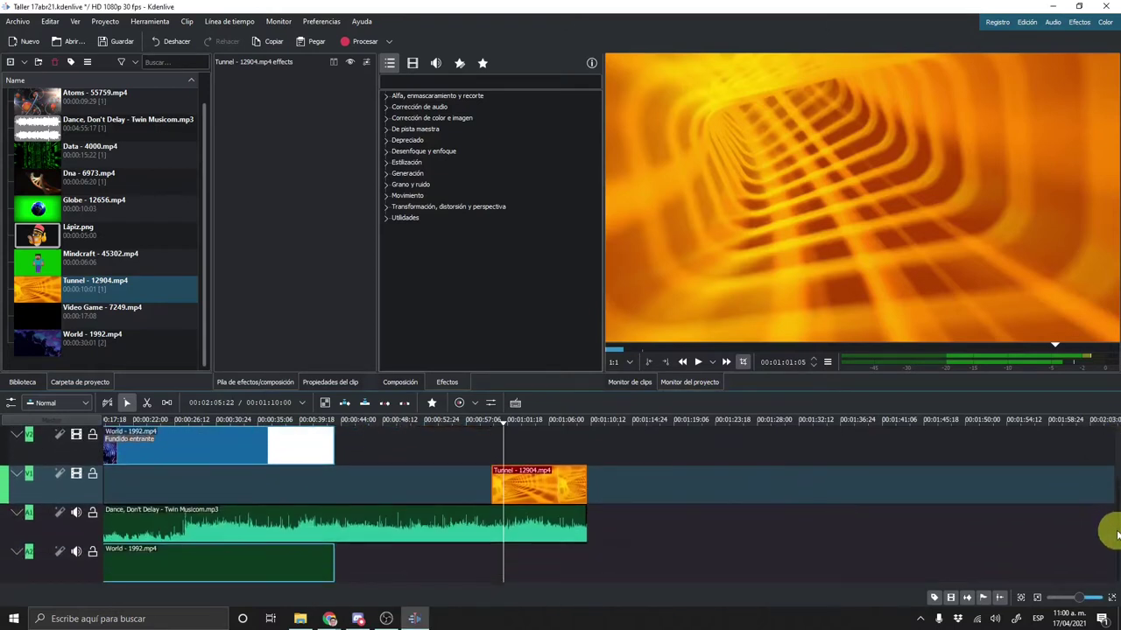
scroll(1110, 490, "up", 1)
scroll(1109, 459, "up", 1)
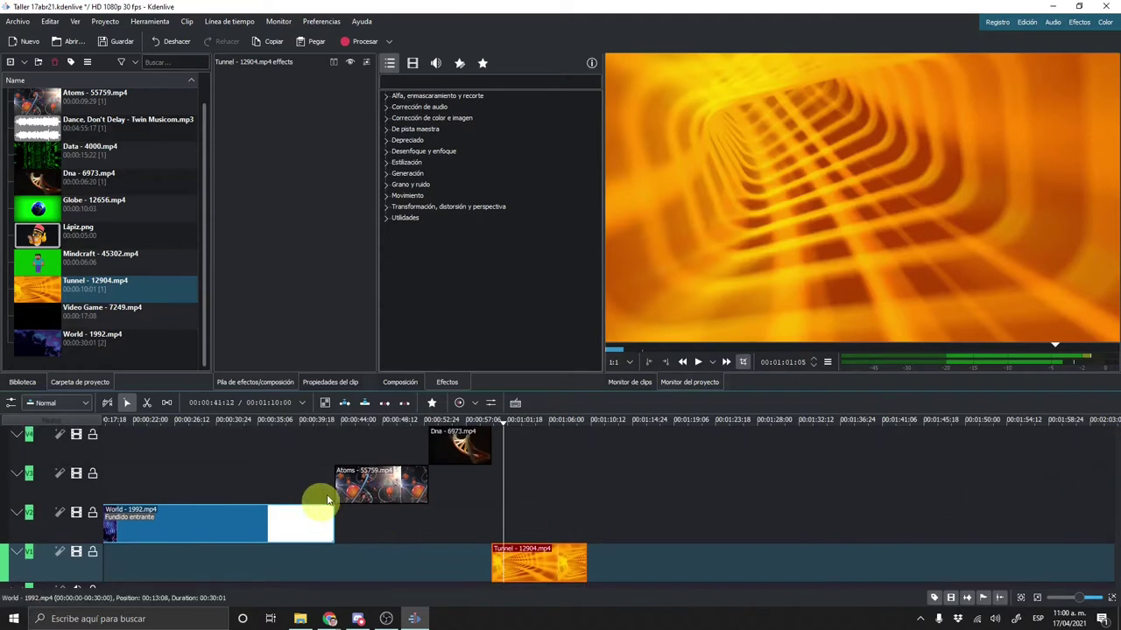
left_click_drag(362, 484, 366, 523)
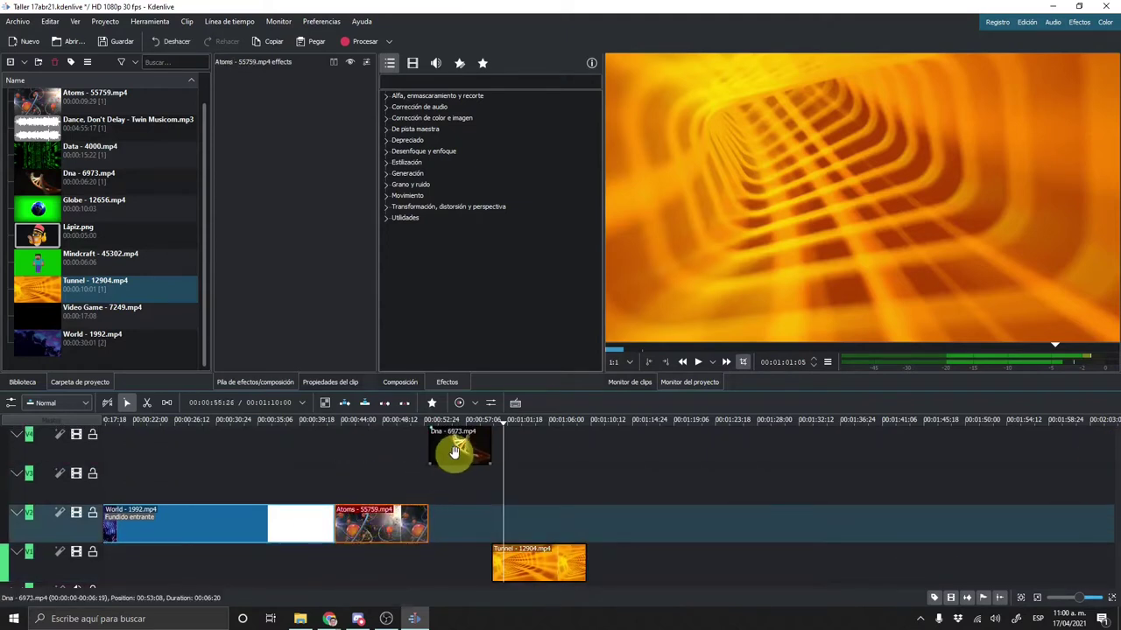
left_click_drag(454, 451, 458, 523)
left_click_drag(533, 558, 536, 529)
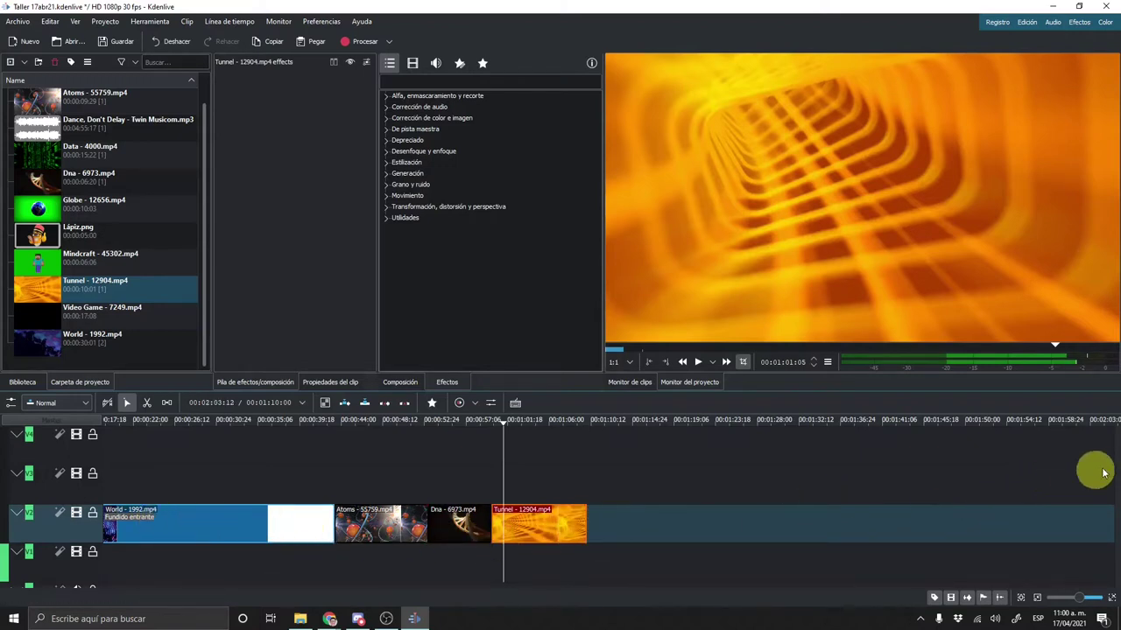
scroll(1113, 513, "down", 2)
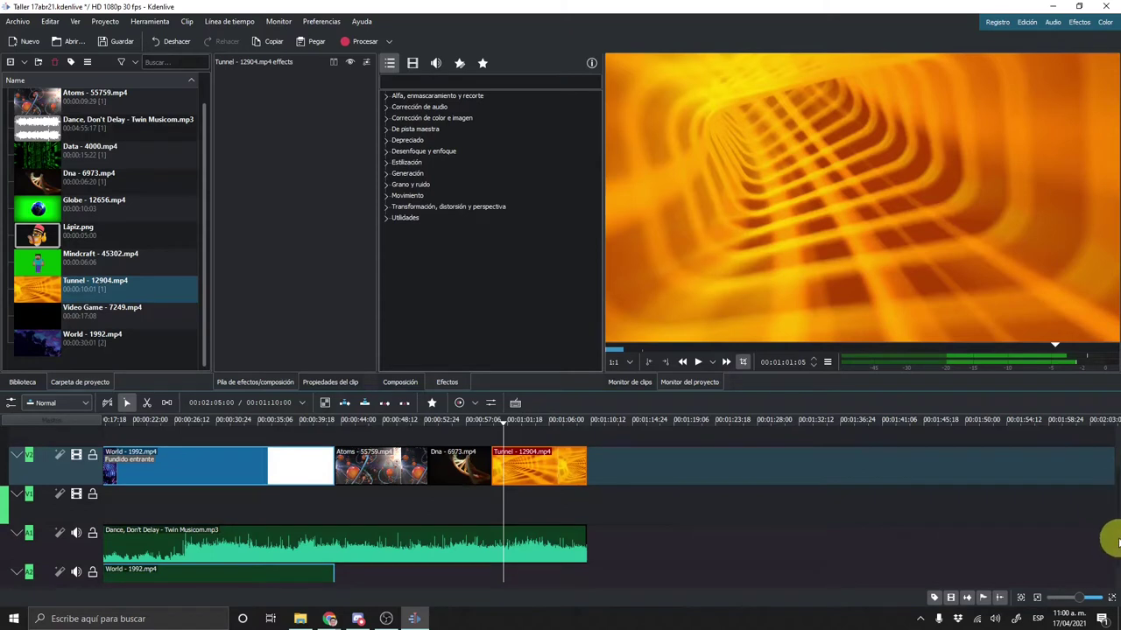
scroll(1114, 516, "up", 2)
scroll(1117, 551, "down", 3)
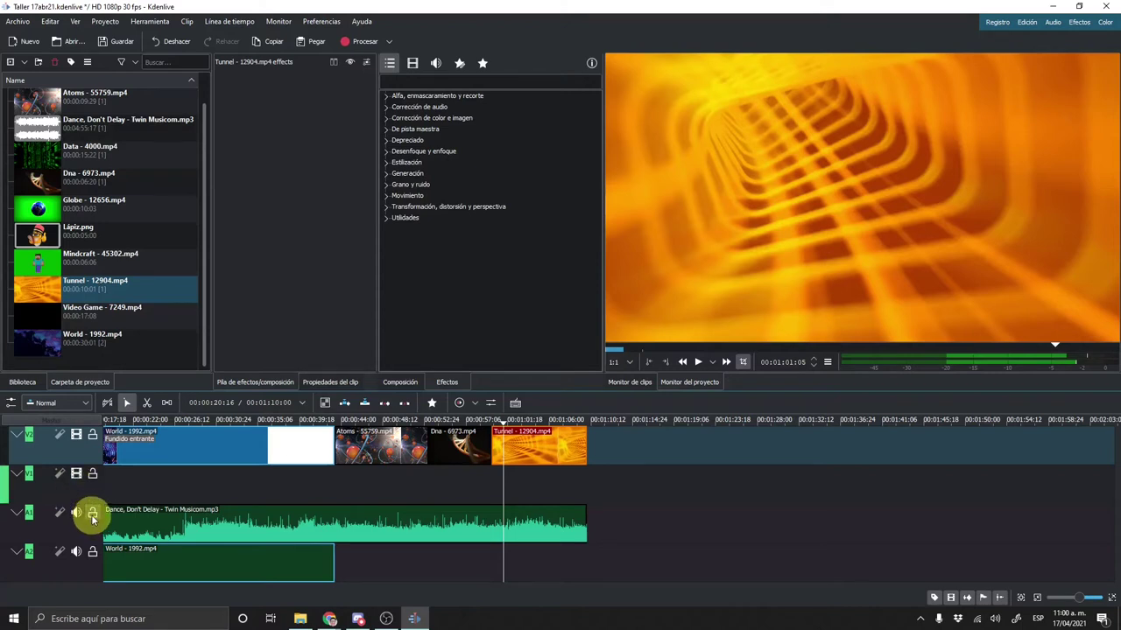
left_click(107, 521)
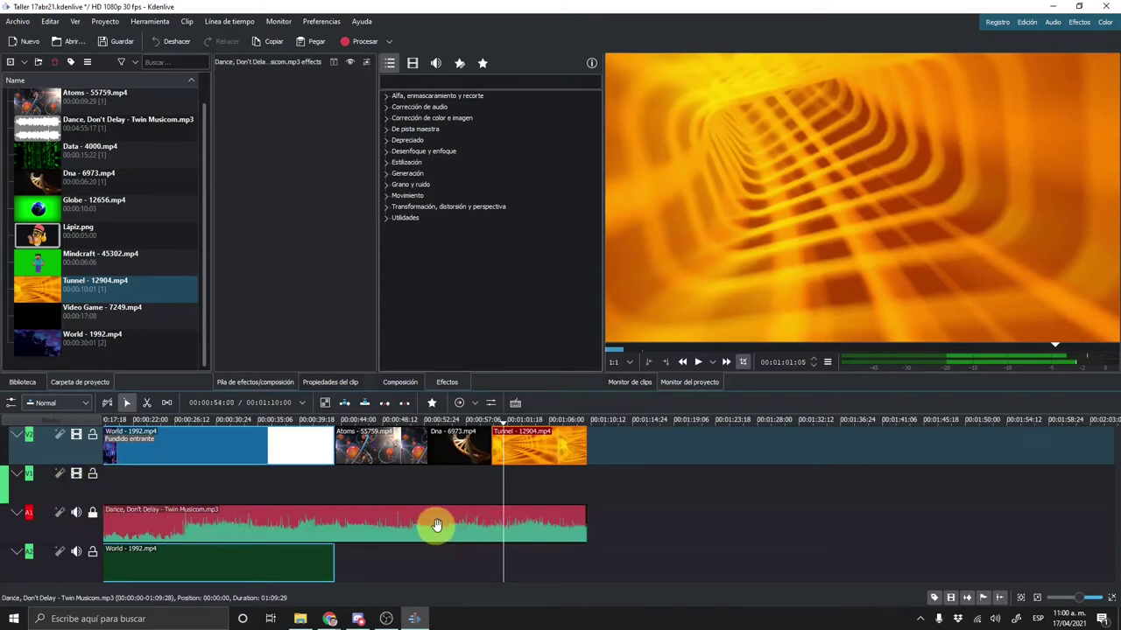
left_click(651, 524)
left_click(576, 527)
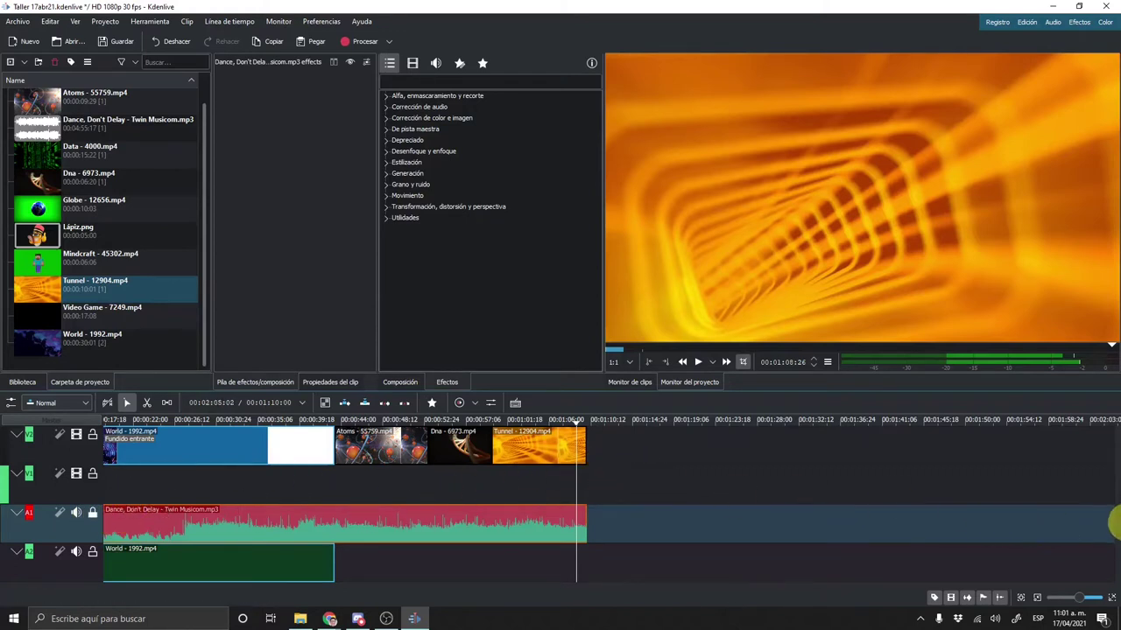
Select the Data clip on V1 to show its Fade to Black effect stack.
scroll(1112, 521, "up", 3)
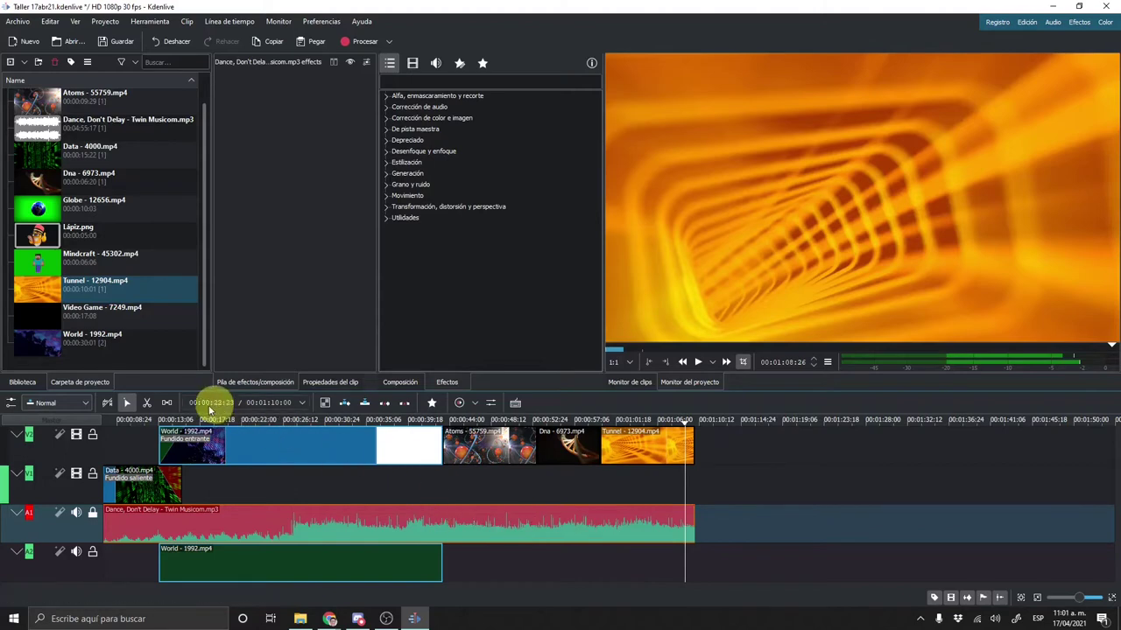
scroll(169, 423, "up", 2)
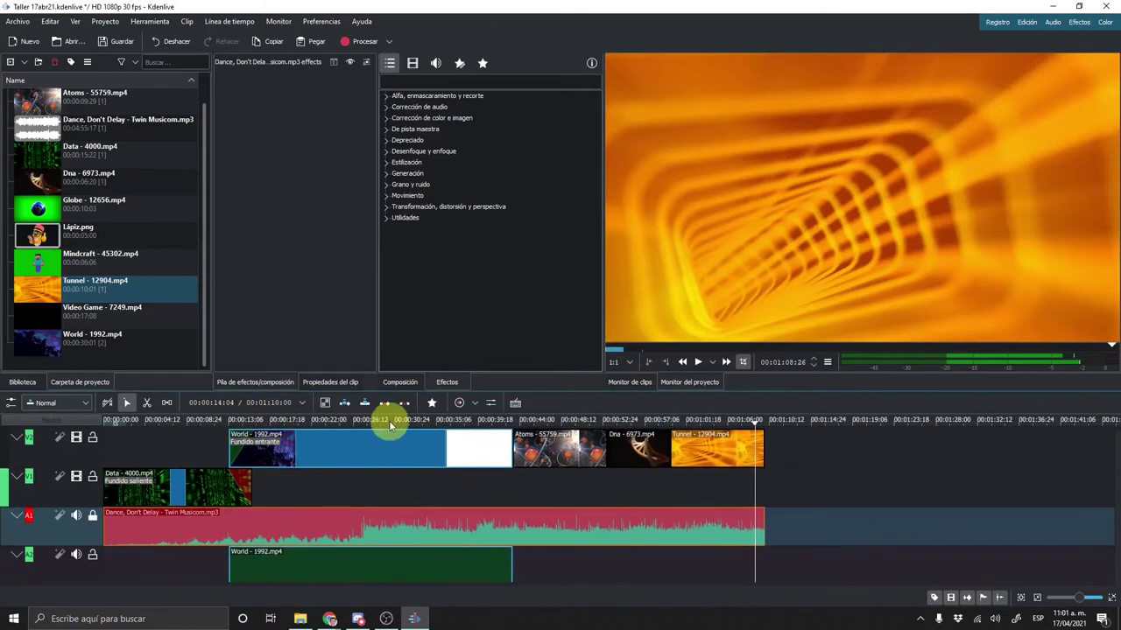
left_click(180, 498)
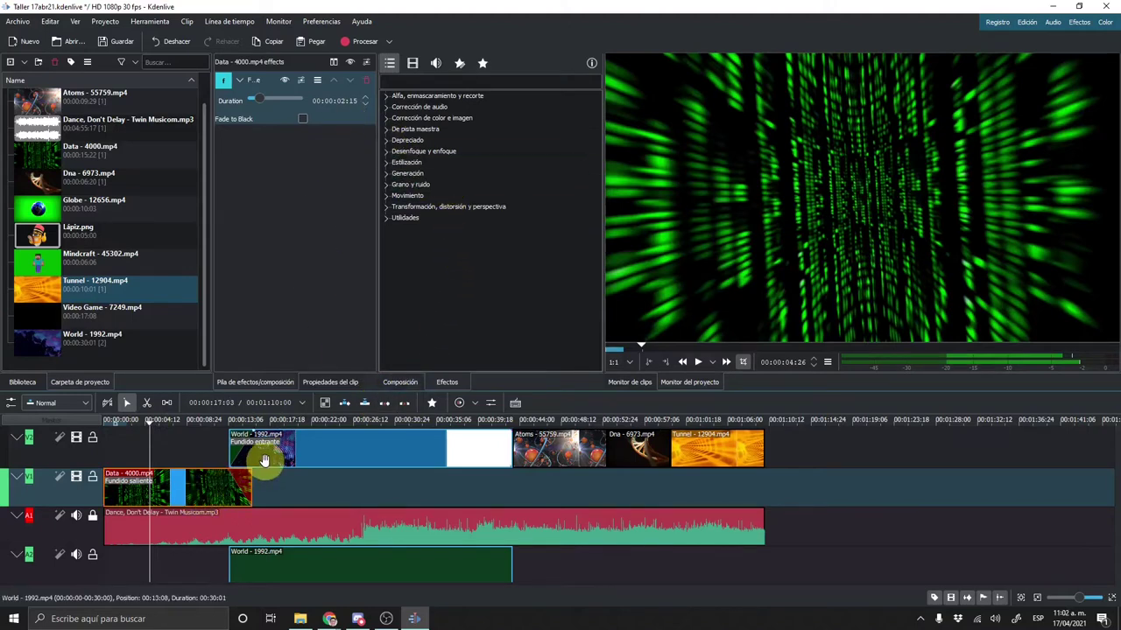
left_click(547, 455)
left_click(186, 482)
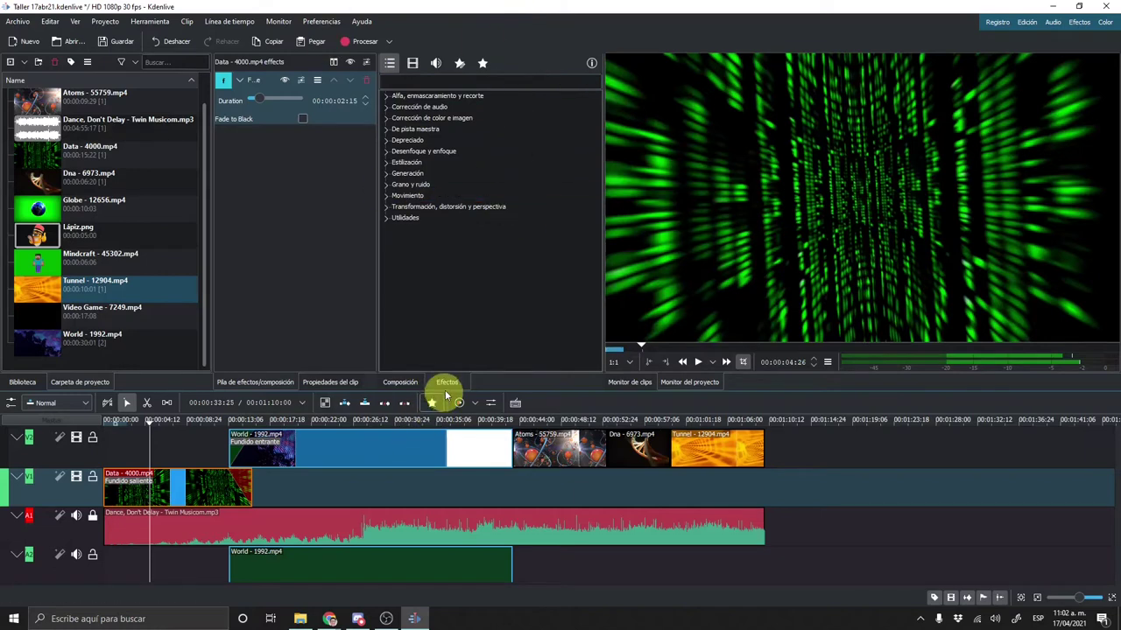
Filter the effects library to video effects after trying the audio, custom and favourite filters.
left_click(413, 65)
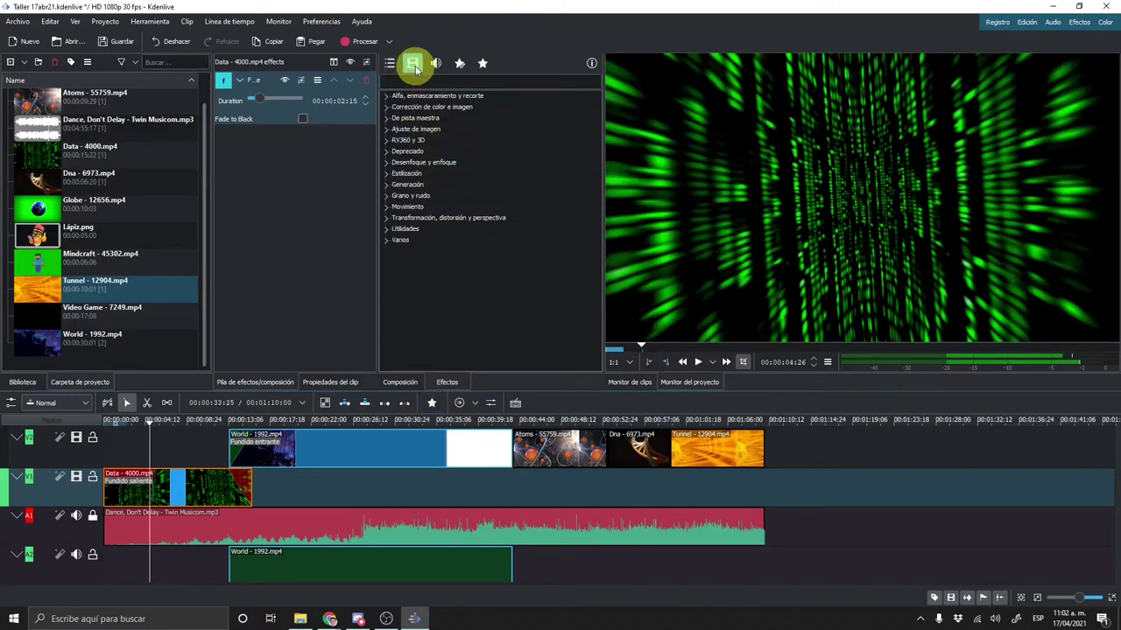
left_click(437, 64)
left_click(459, 64)
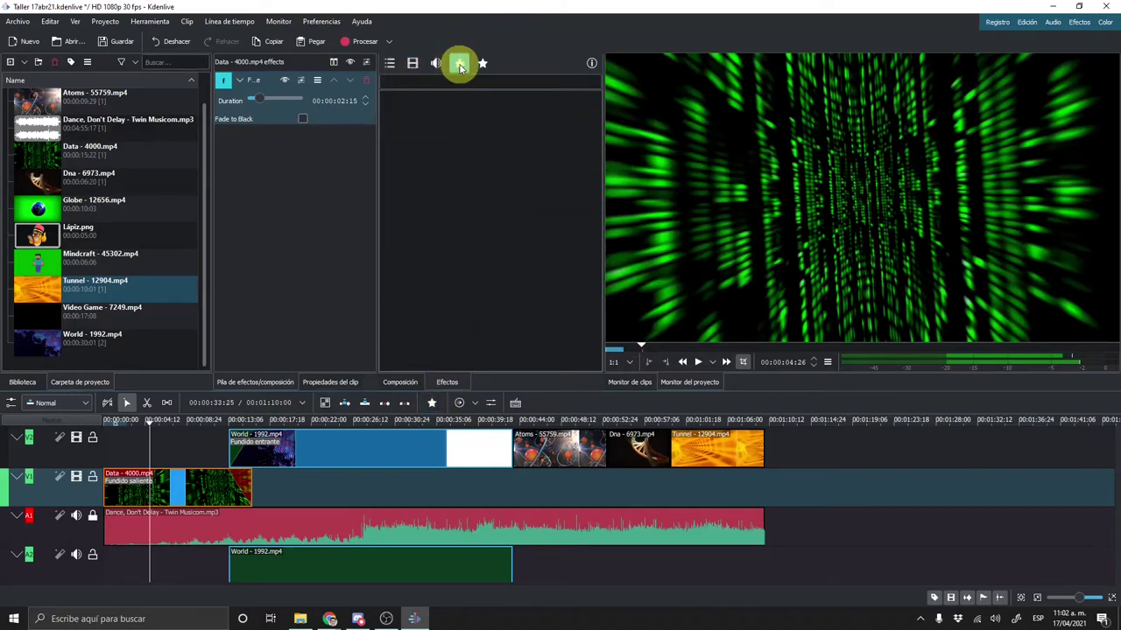
left_click(481, 64)
left_click(461, 64)
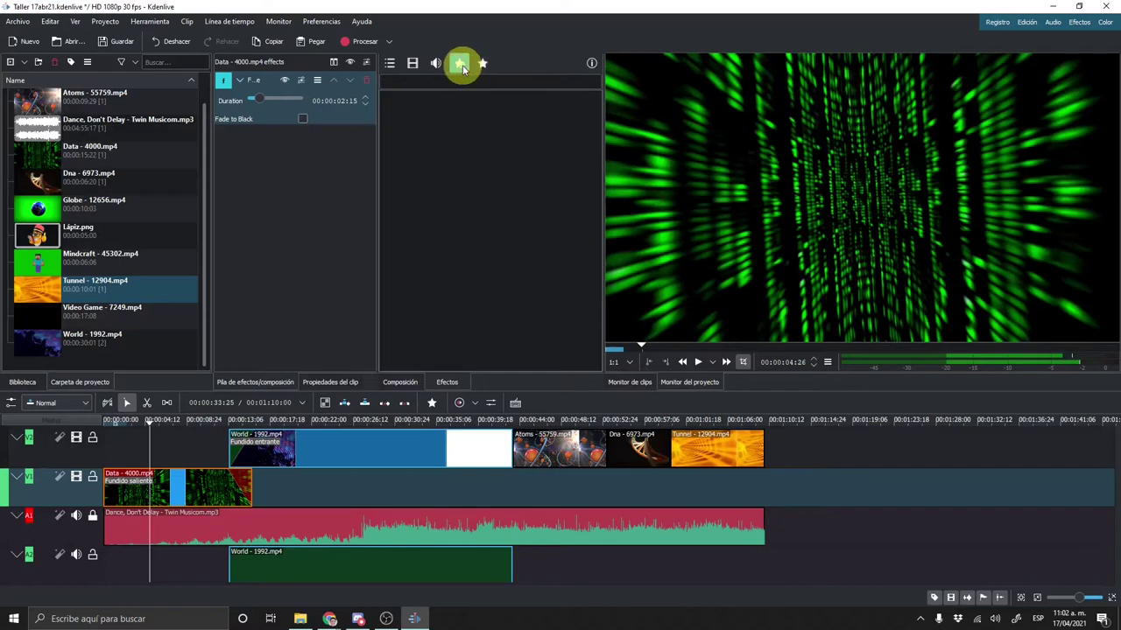
left_click(414, 65)
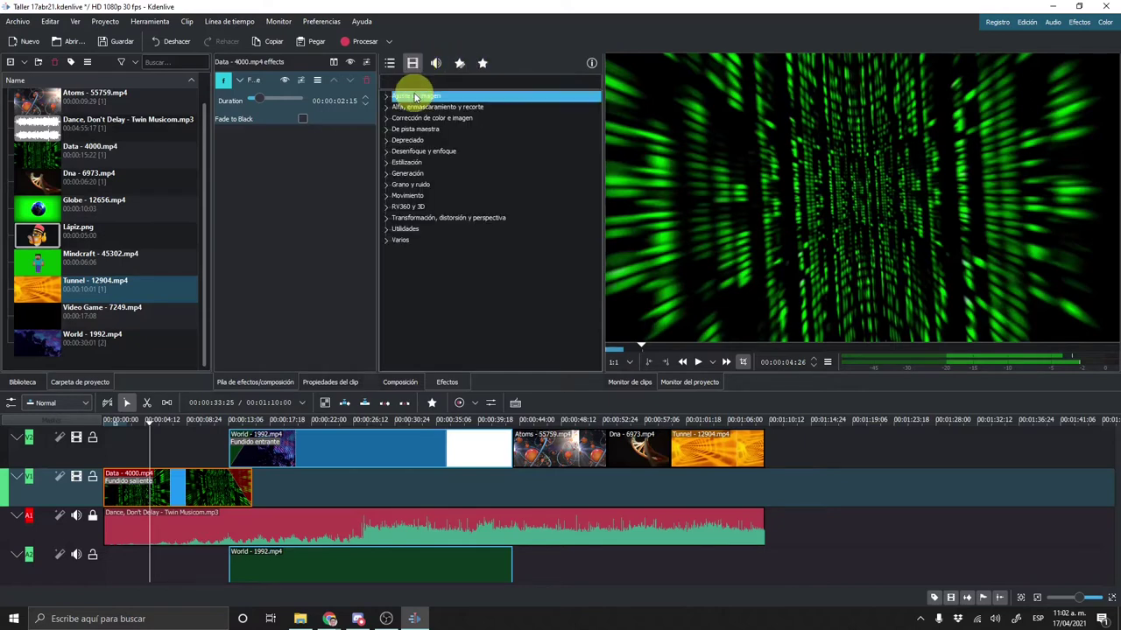
Expand the Ajuste de imagen, Alfa enmascaramiento y recorte, and Corrección de color e imagen categories.
left_click(415, 96)
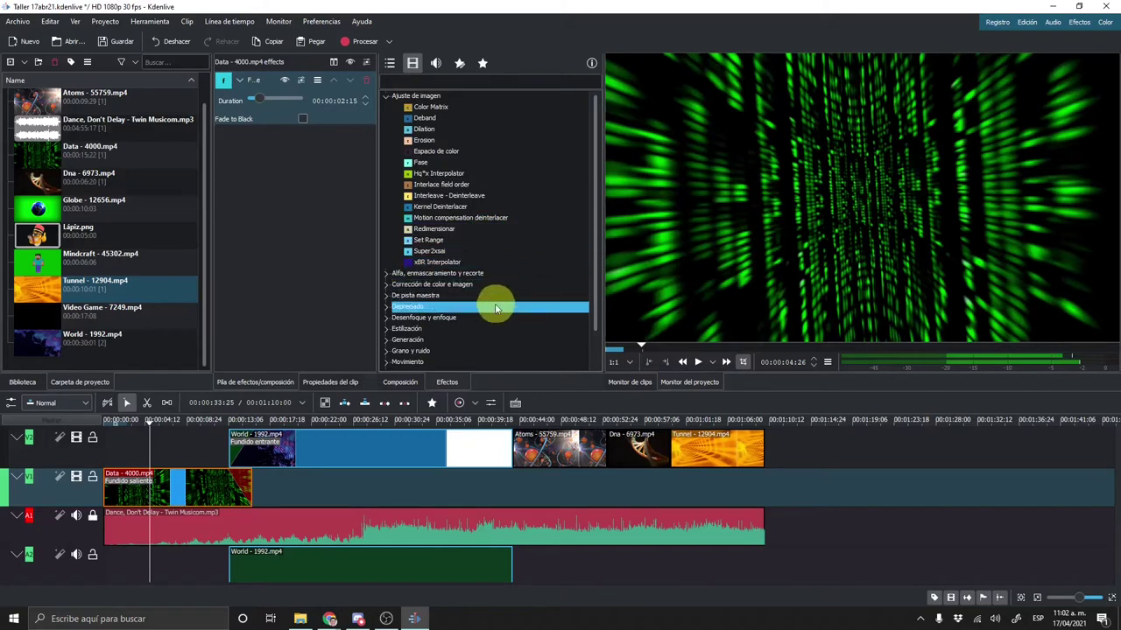
left_click(386, 274)
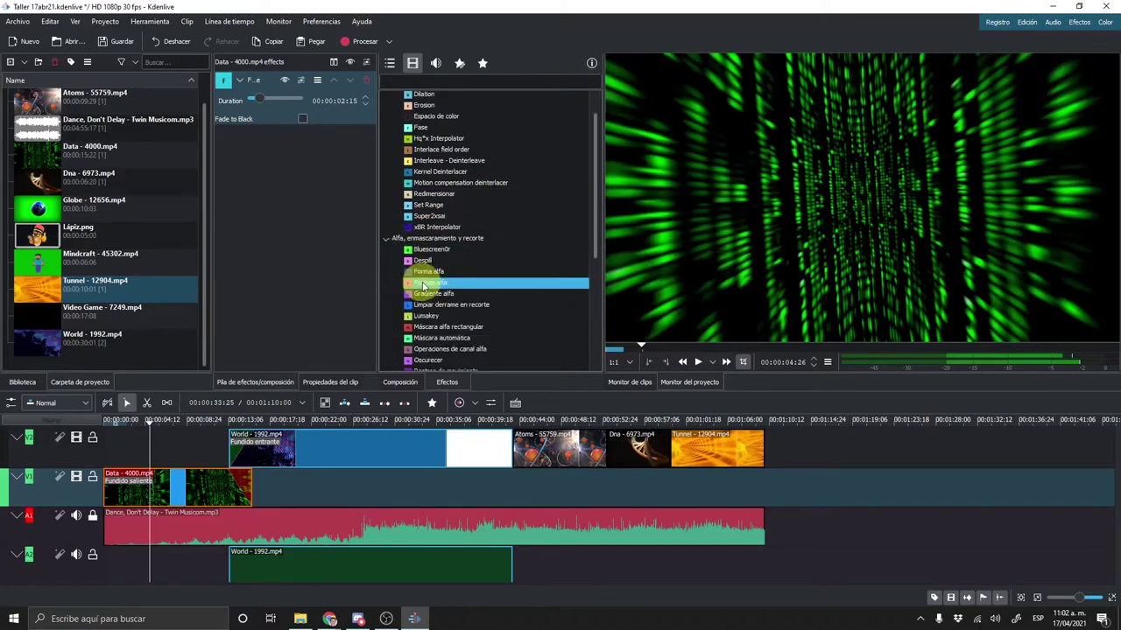
scroll(475, 307, "down", 3)
scroll(477, 311, "down", 2)
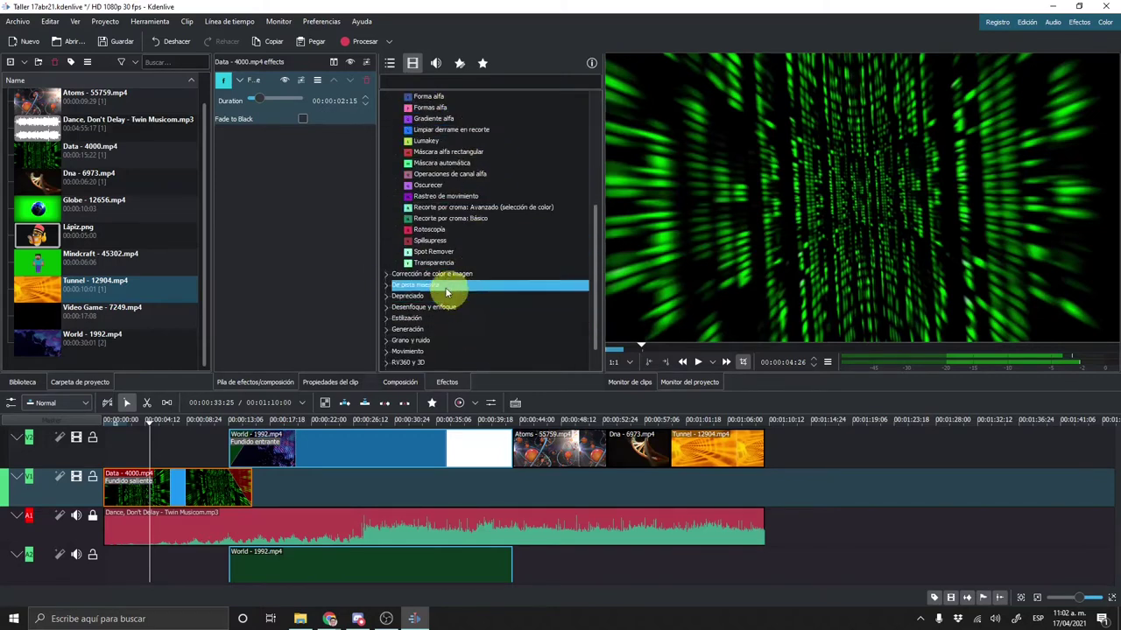
left_click(412, 275)
scroll(486, 282, "down", 3)
scroll(487, 277, "down", 4)
scroll(483, 277, "down", 4)
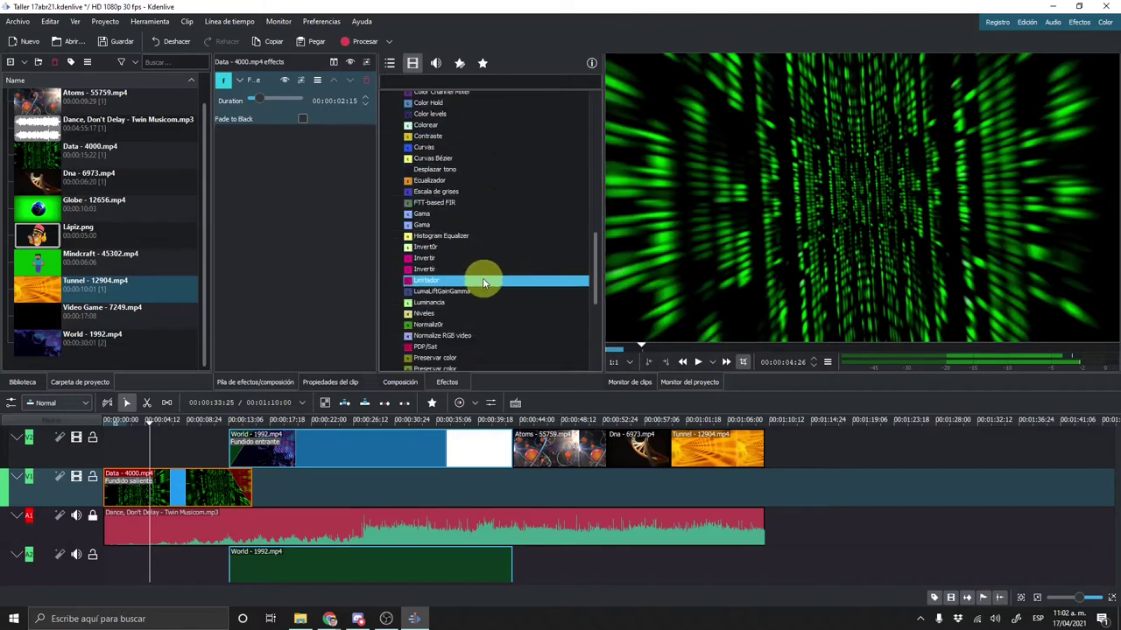
scroll(470, 274, "down", 4)
Expand De pista maestra, Depreciado, Desenfoque y enfoque and Transformación, distorsión y perspectiva, browsing the list.
left_click(386, 253)
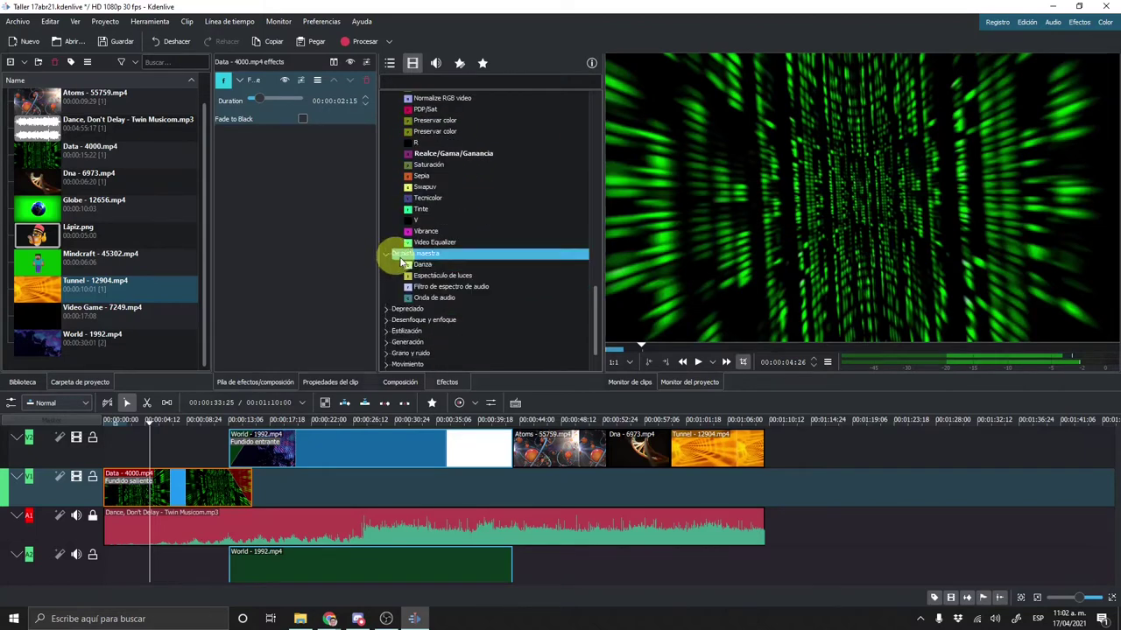
left_click(388, 264)
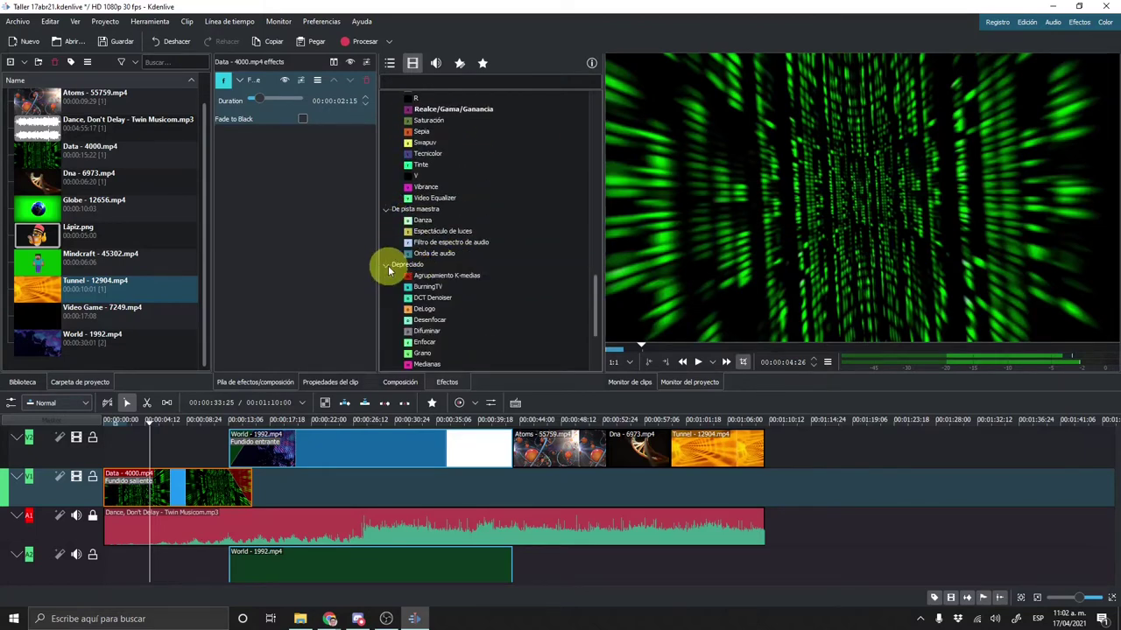
scroll(391, 267, "down", 4)
left_click(389, 277)
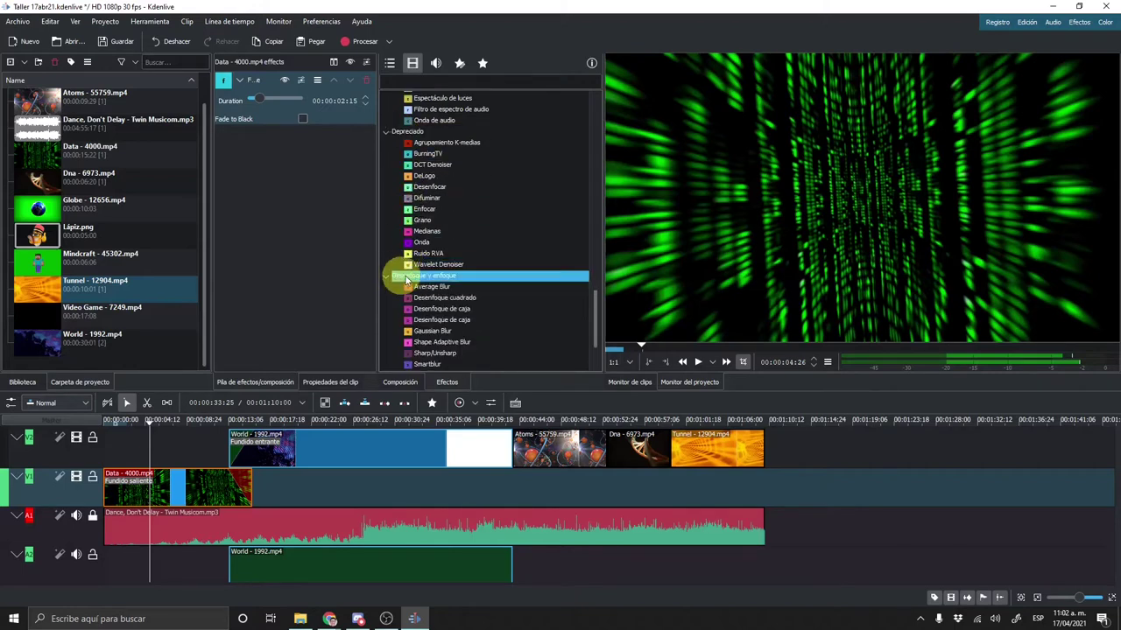
scroll(491, 289, "down", 3)
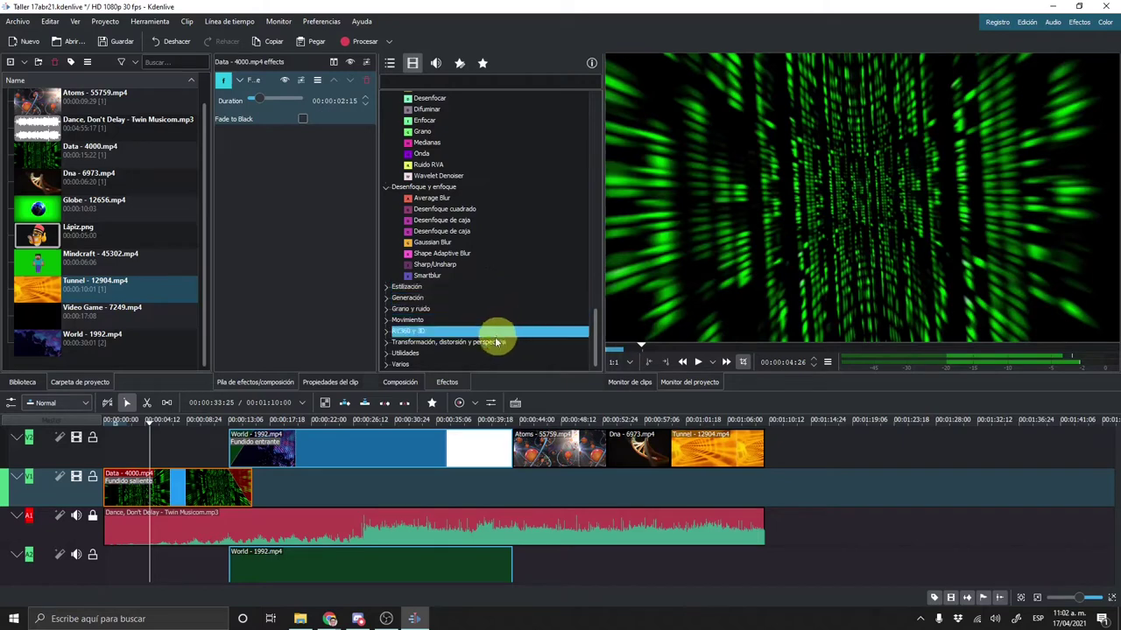
left_click(388, 347)
scroll(513, 320, "down", 2)
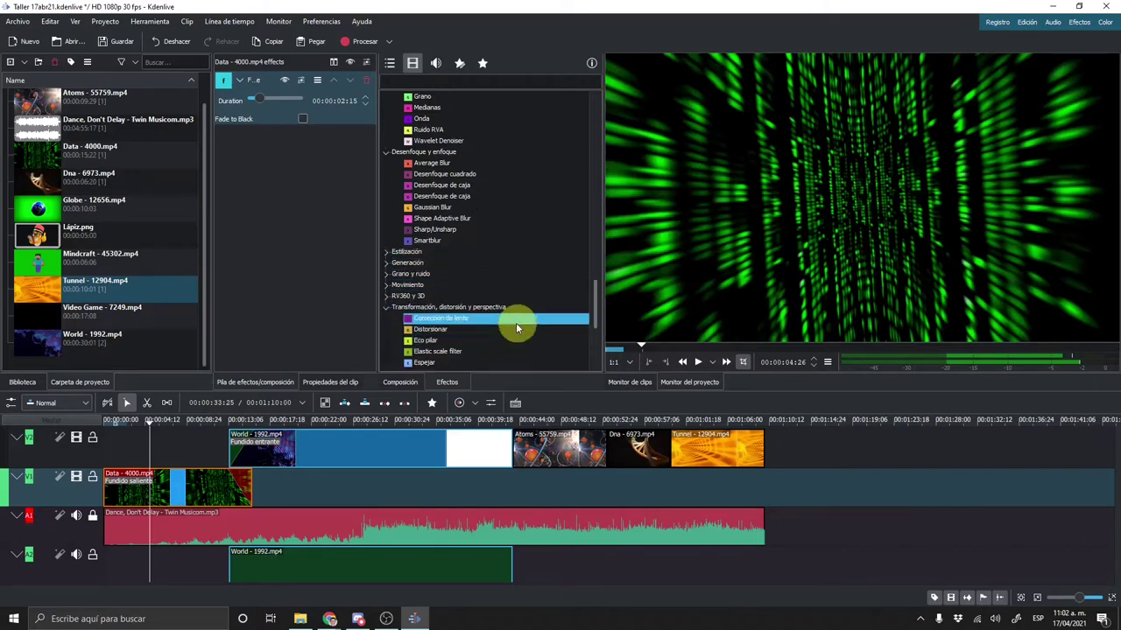
scroll(523, 308, "down", 2)
scroll(523, 309, "down", 3)
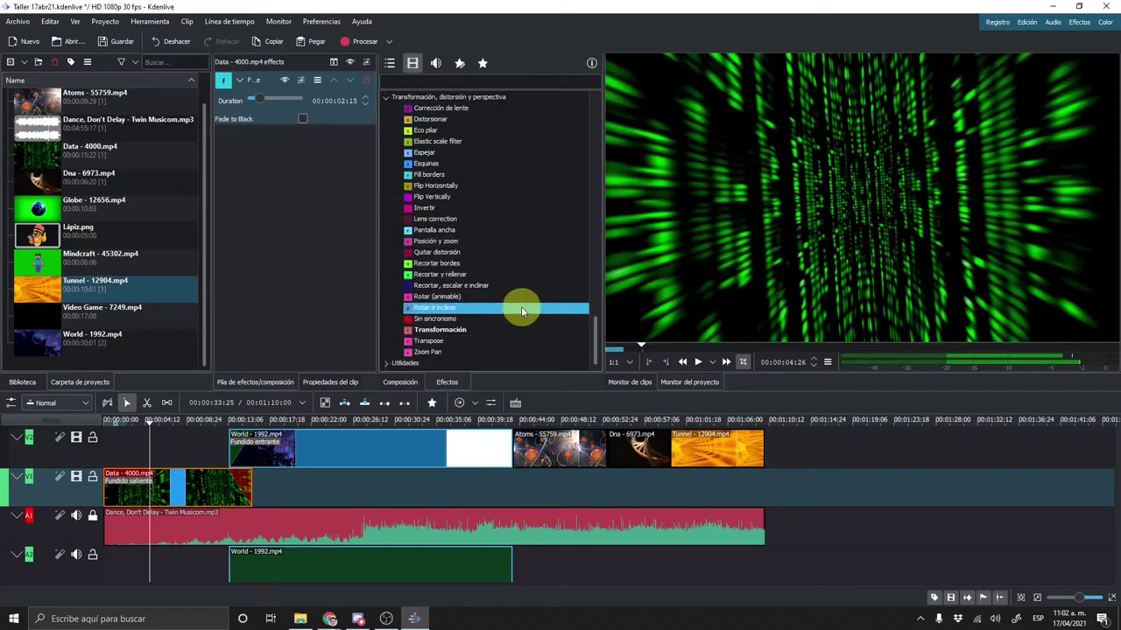
scroll(522, 312, "down", 1)
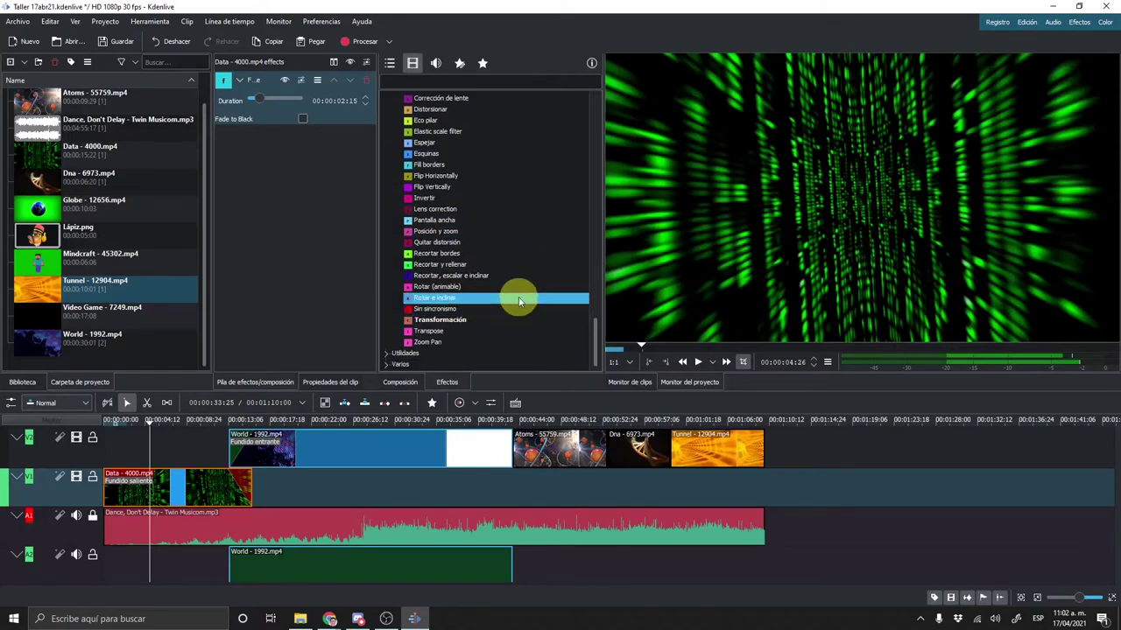
scroll(516, 302, "up", 5)
scroll(516, 302, "up", 5)
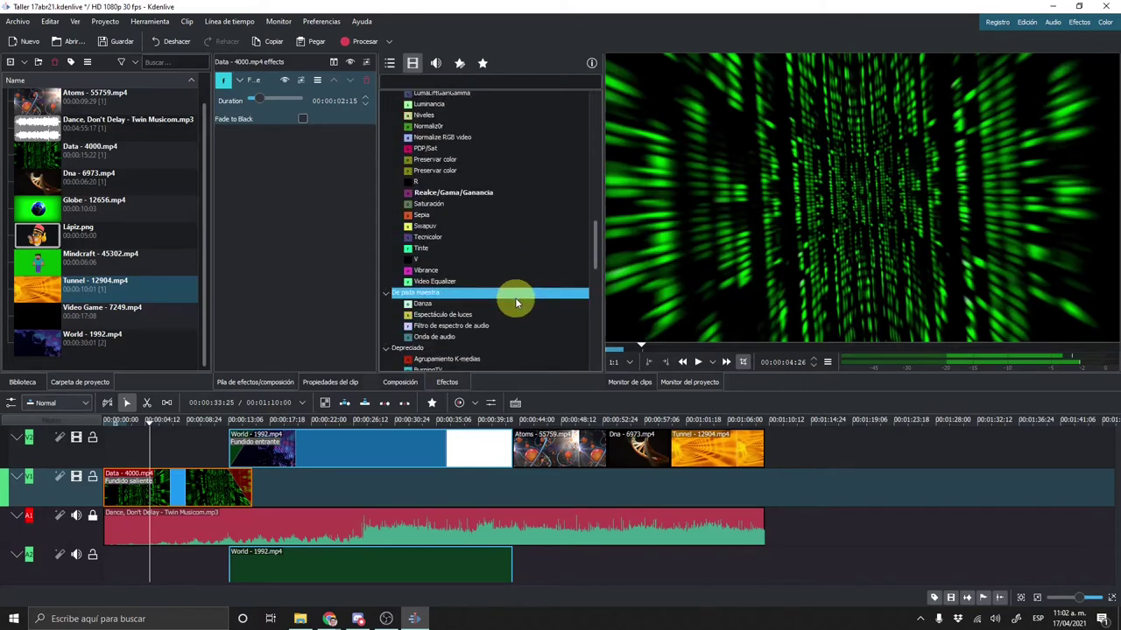
scroll(516, 302, "up", 5)
scroll(516, 302, "up", 5)
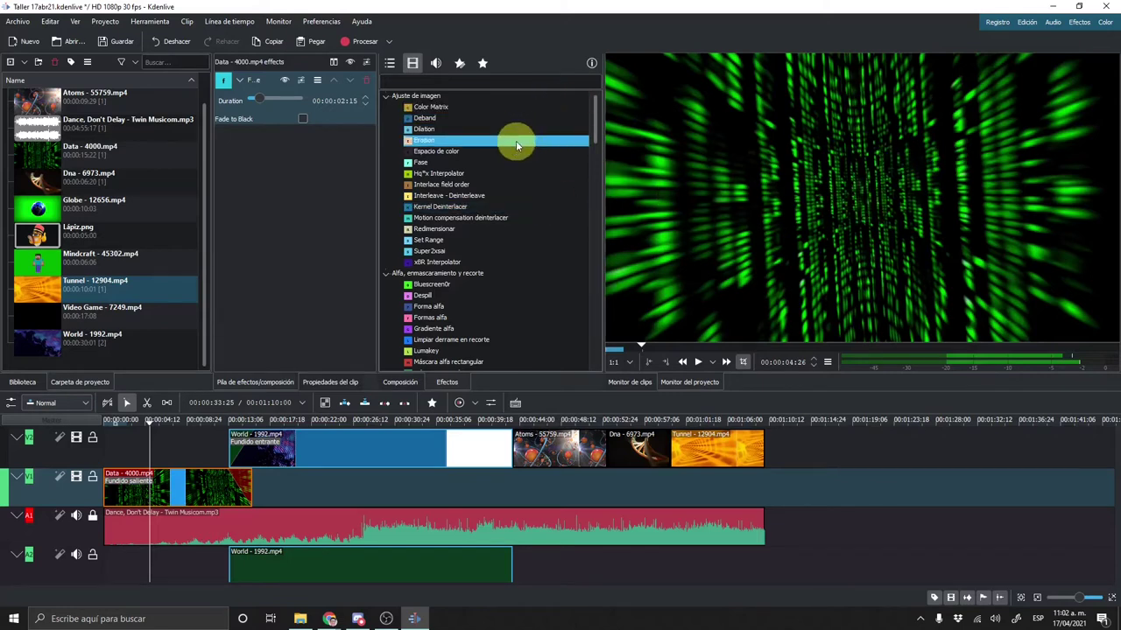
scroll(515, 140, "down", 2)
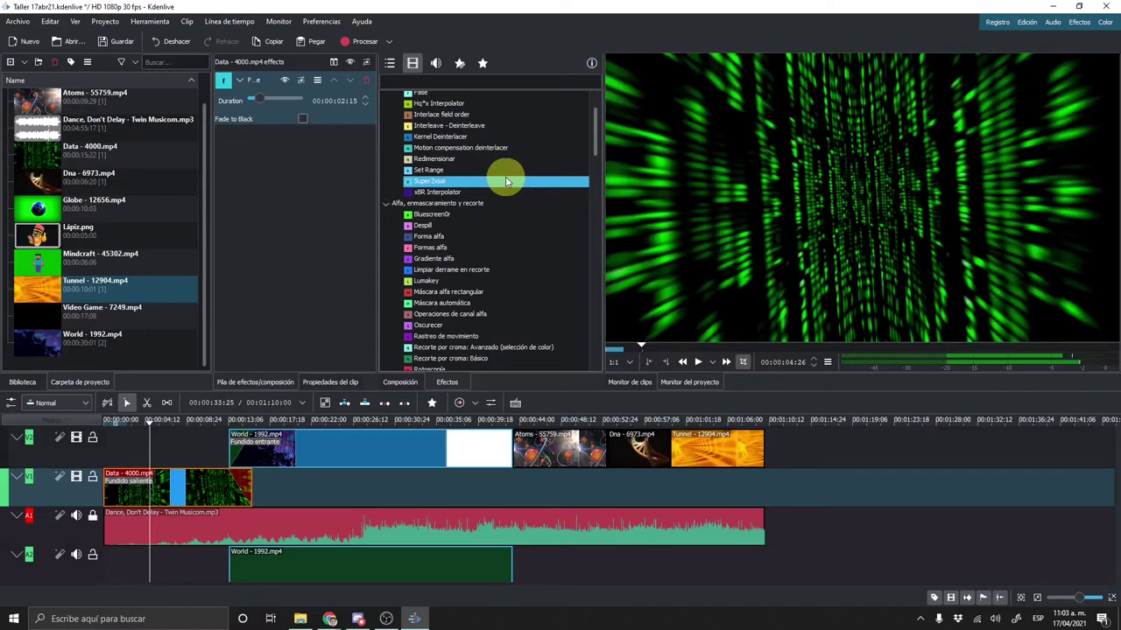
scroll(500, 300, "down", 9)
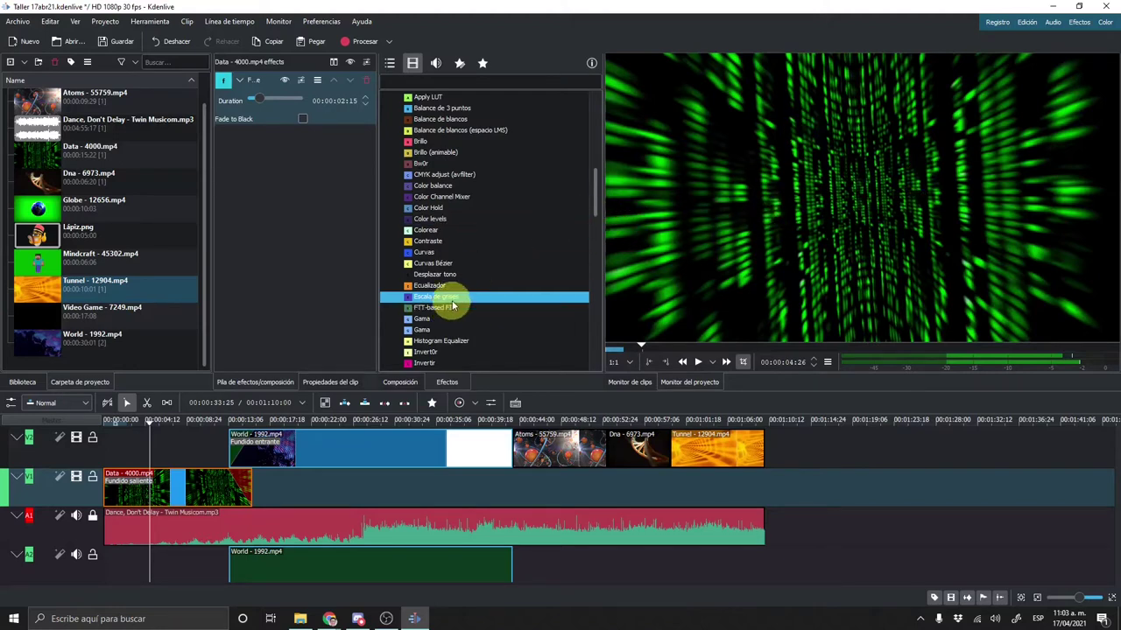
Apply Escala de grises to the Data clip and play the preview in greyscale.
mouse_move(463, 298)
left_mouse_down()
mouse_move(238, 410)
mouse_move(176, 481)
left_mouse_up()
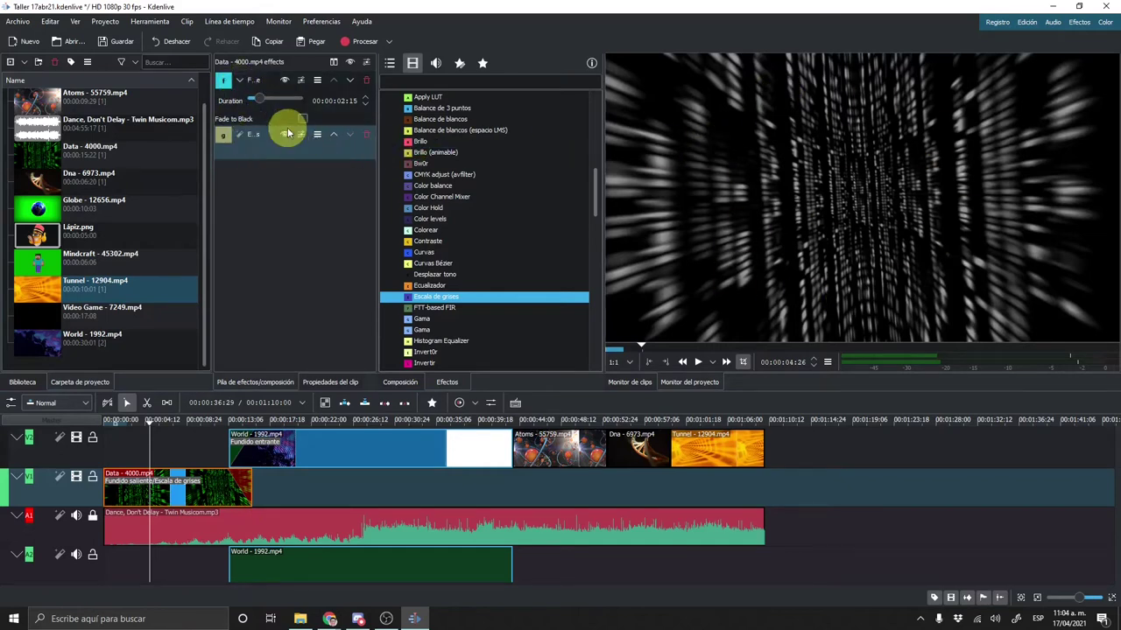
left_click(232, 481)
left_click(253, 140)
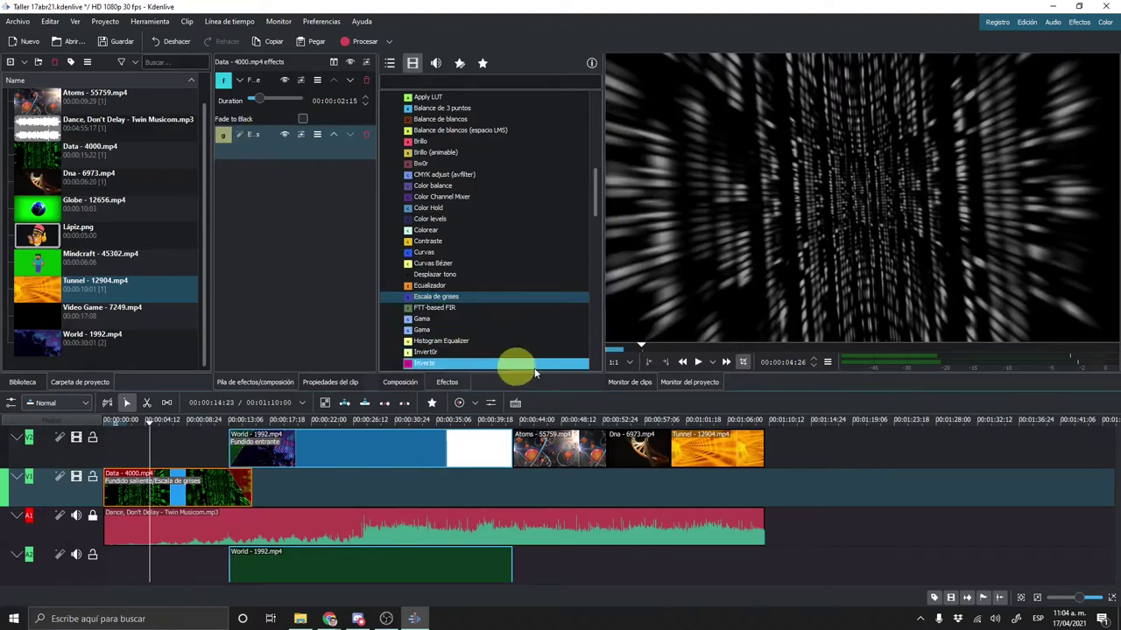
left_click(697, 361)
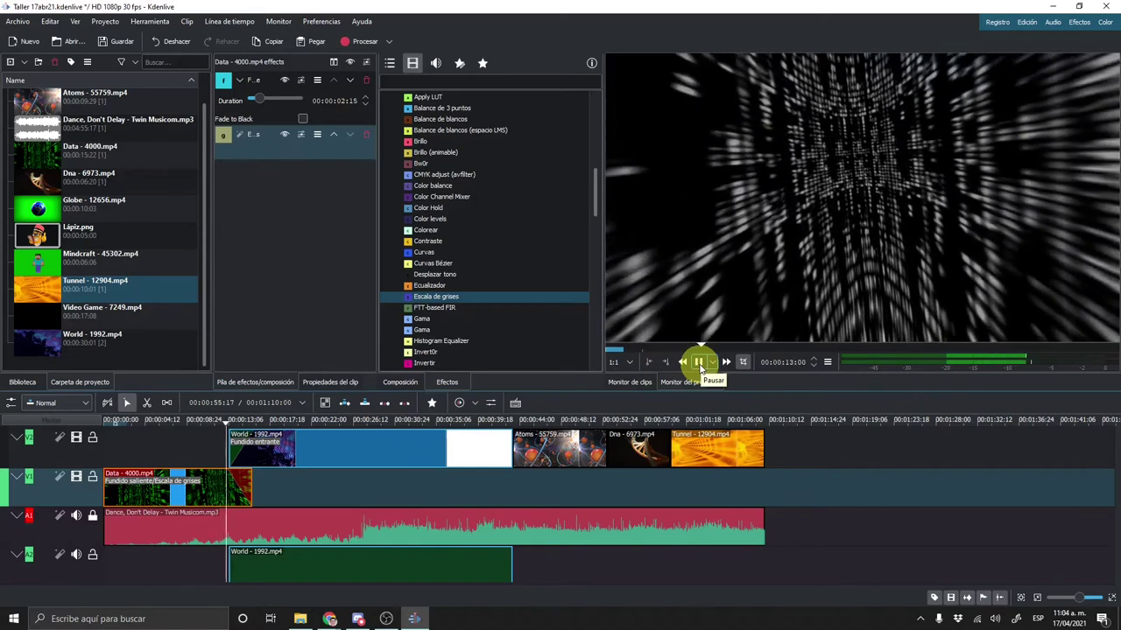
Pause playback and move the playhead back to about 00:00:08.
left_click(698, 362)
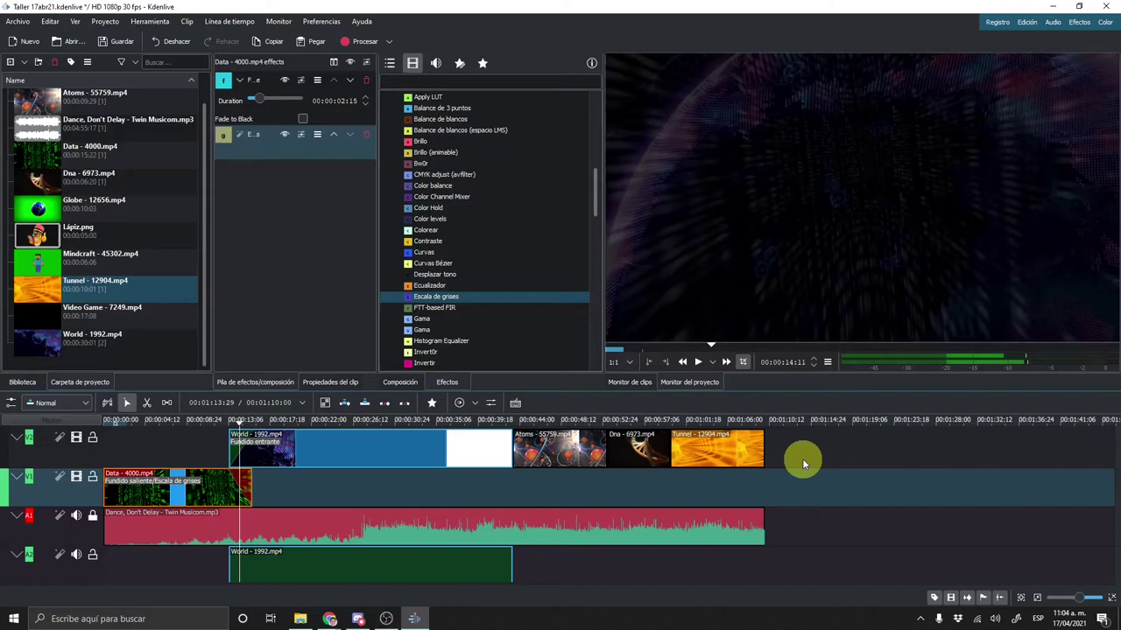
scroll(476, 328, "down", 1)
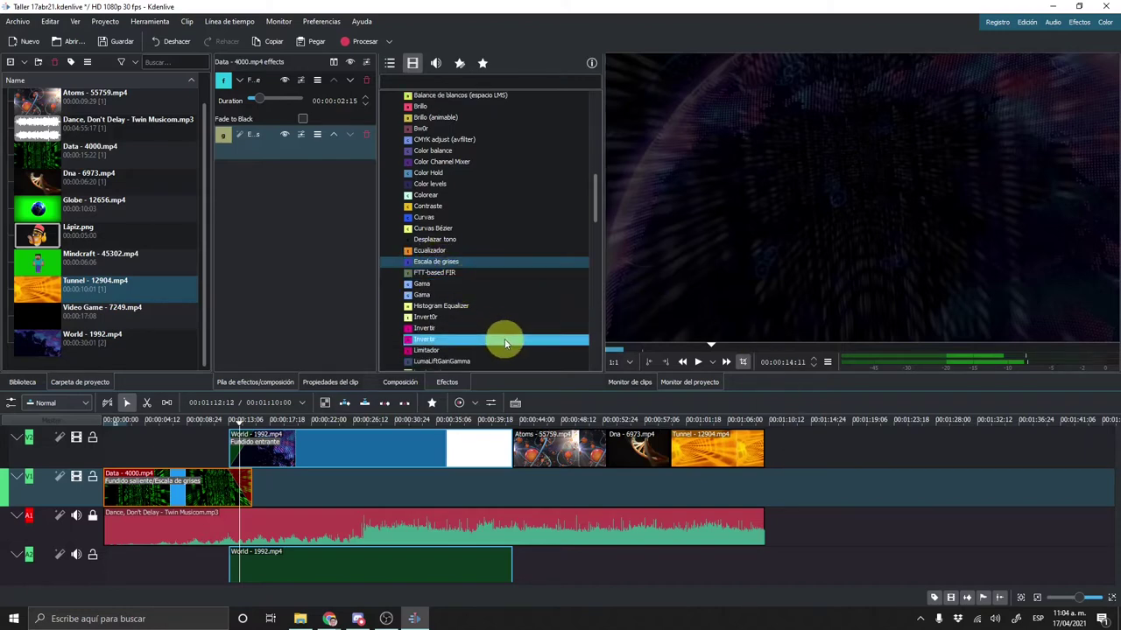
scroll(502, 330, "up", 1)
left_click_drag(467, 315, 394, 381)
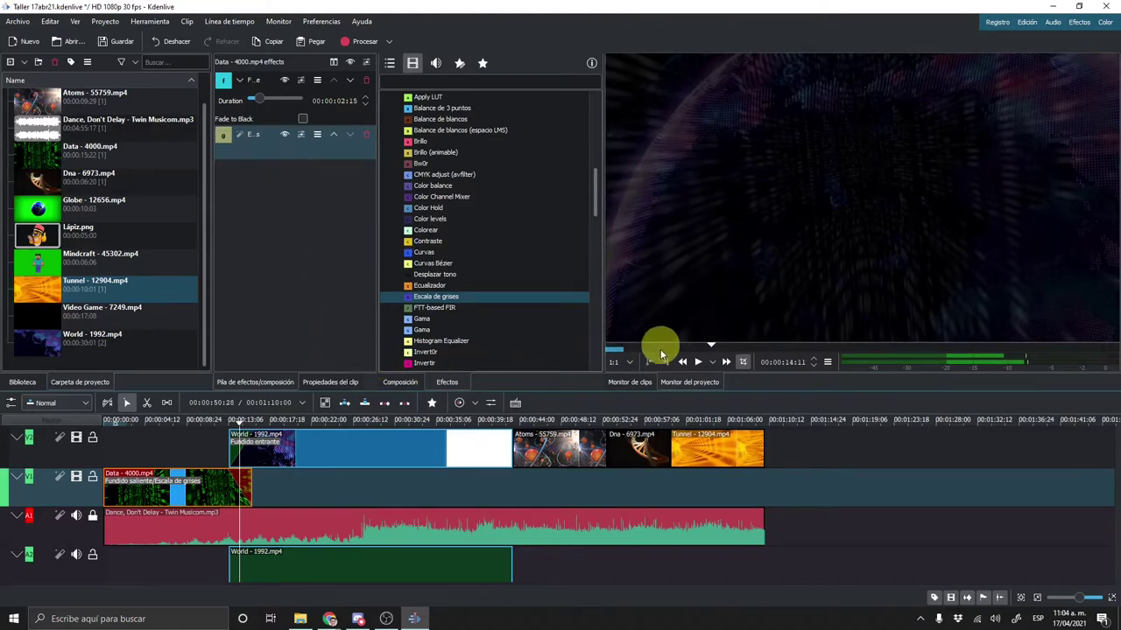
left_click(180, 419)
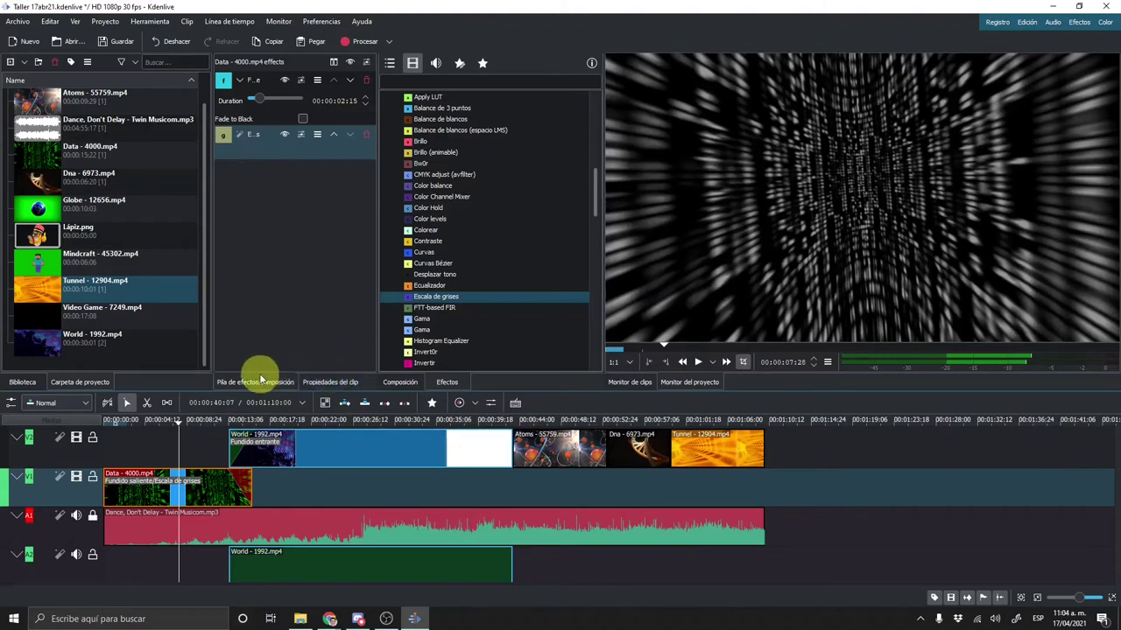
Delete Escala de grises from the Data clip's effect stack, leaving only Fade to Black.
left_click(310, 383)
left_click(267, 384)
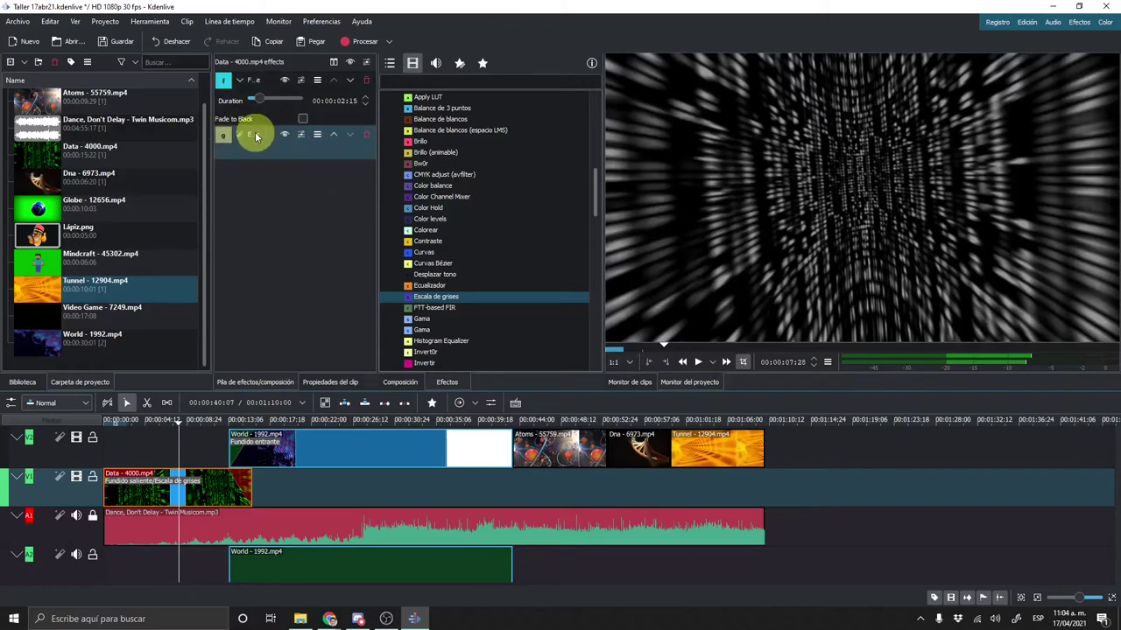
left_click(365, 135)
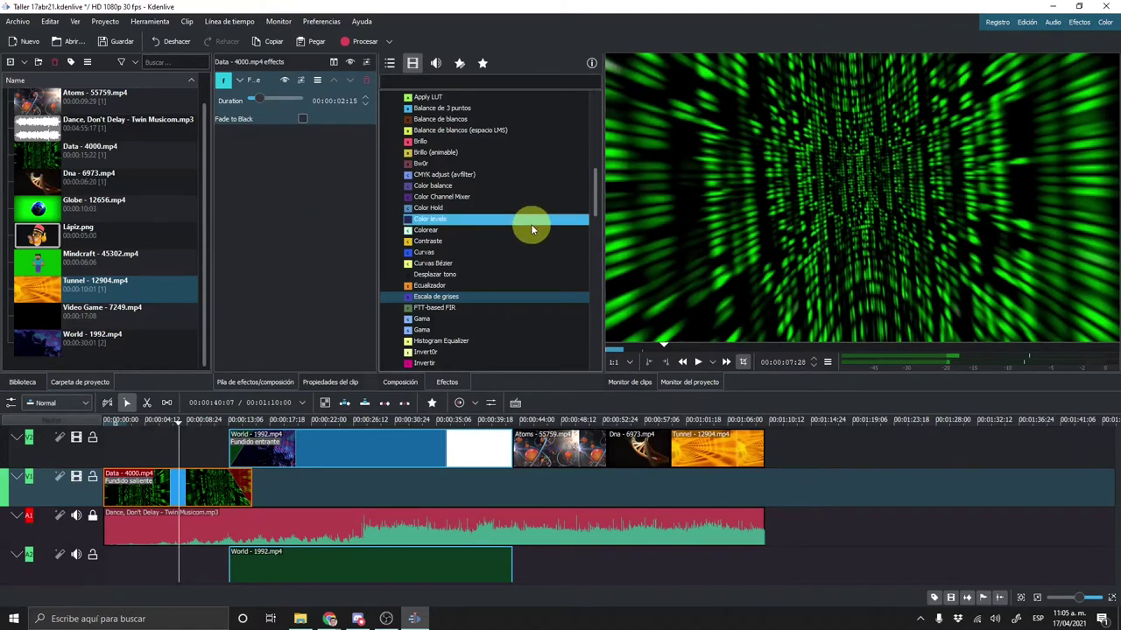
scroll(530, 219, "up", 2)
scroll(519, 211, "up", 2)
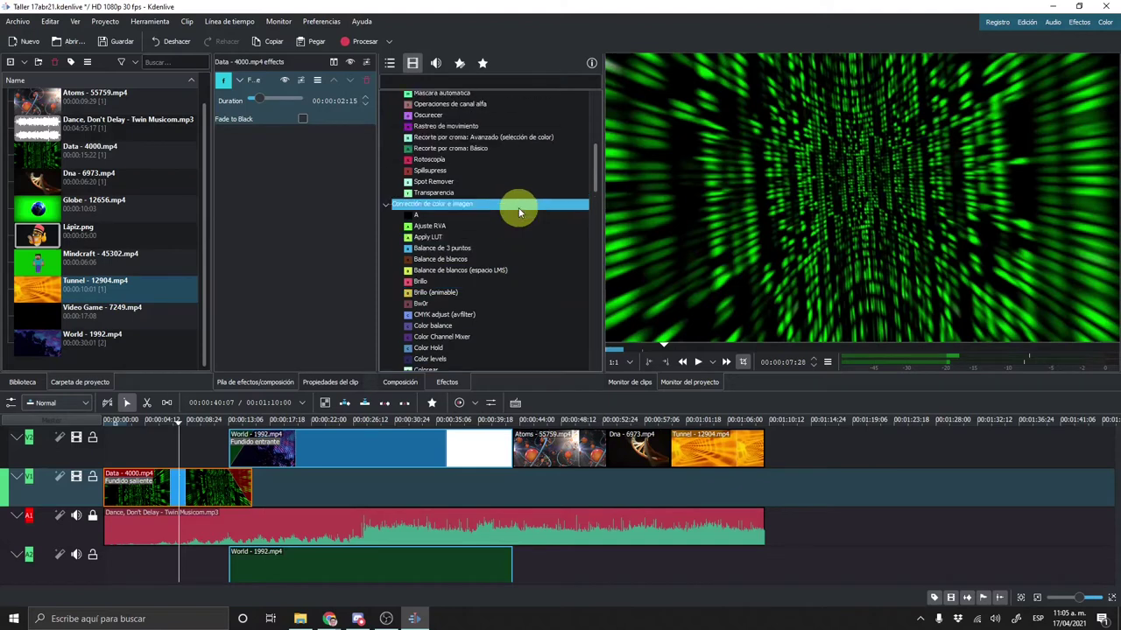
scroll(519, 212, "up", 1)
scroll(519, 212, "up", 1)
scroll(518, 211, "up", 1)
scroll(518, 211, "down", 5)
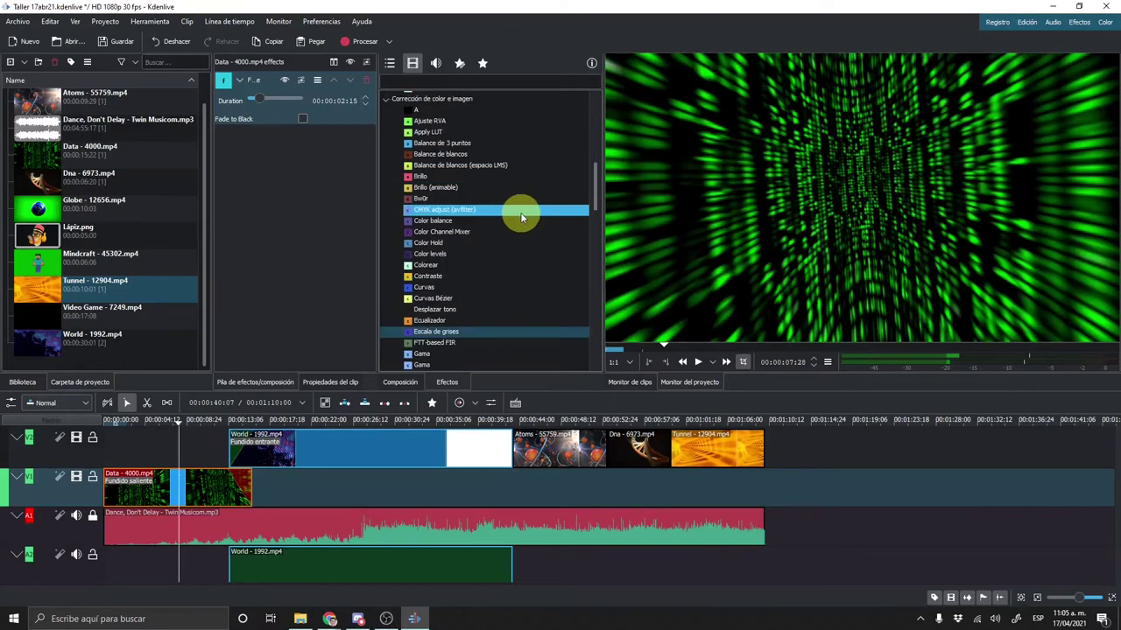
scroll(520, 214, "down", 4)
scroll(522, 215, "down", 4)
scroll(522, 216, "down", 3)
scroll(521, 216, "down", 3)
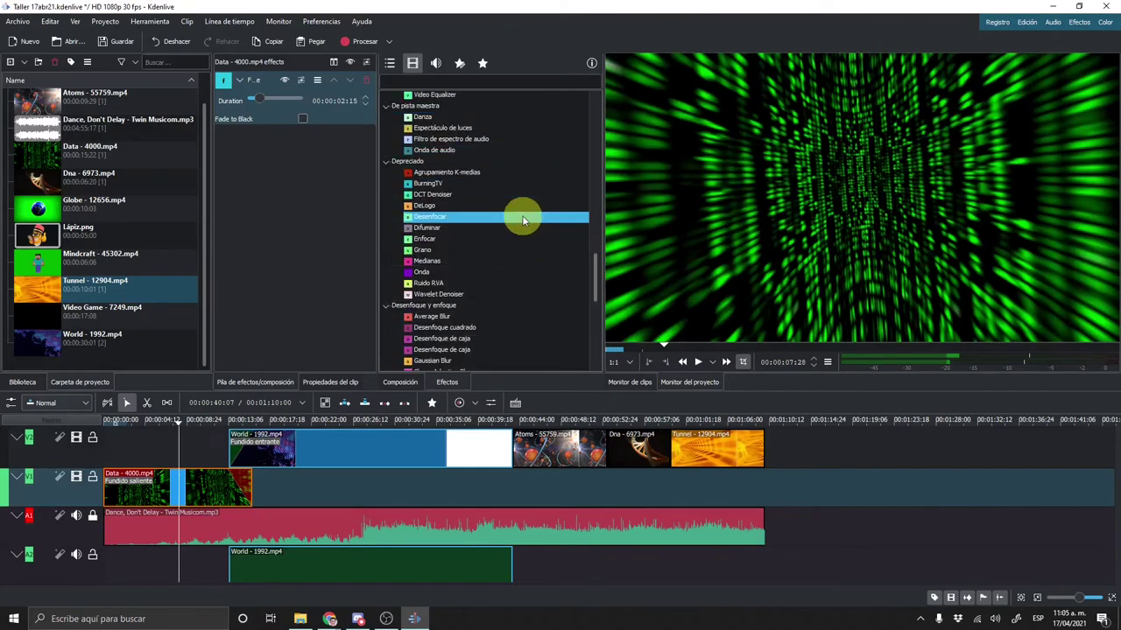
scroll(529, 226, "down", 3)
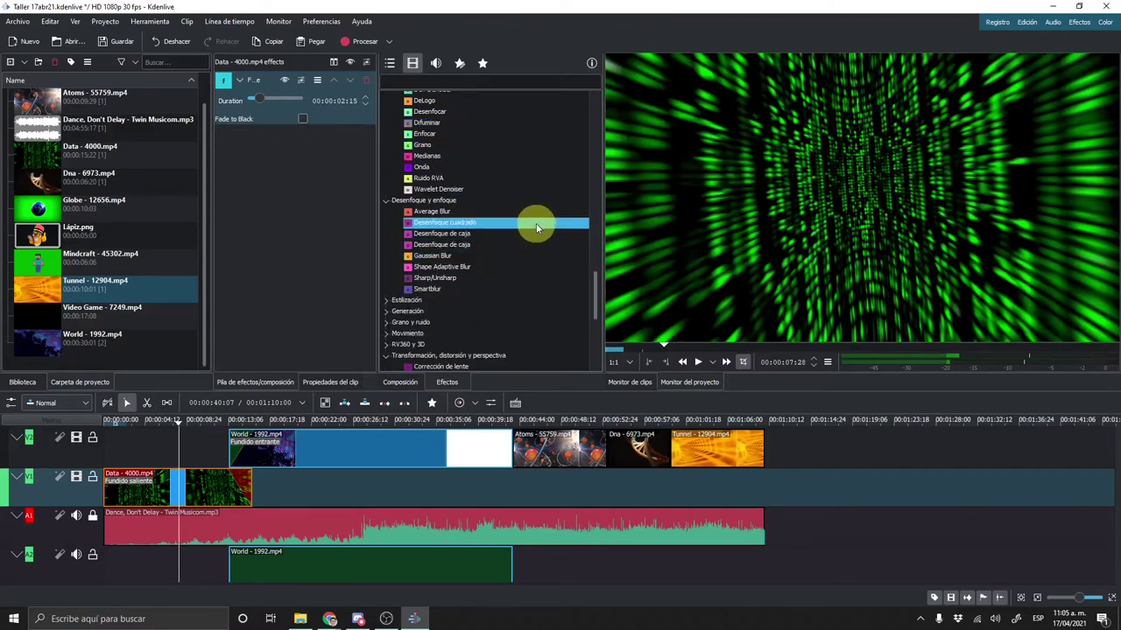
left_click(536, 223)
left_click_drag(514, 222, 212, 481)
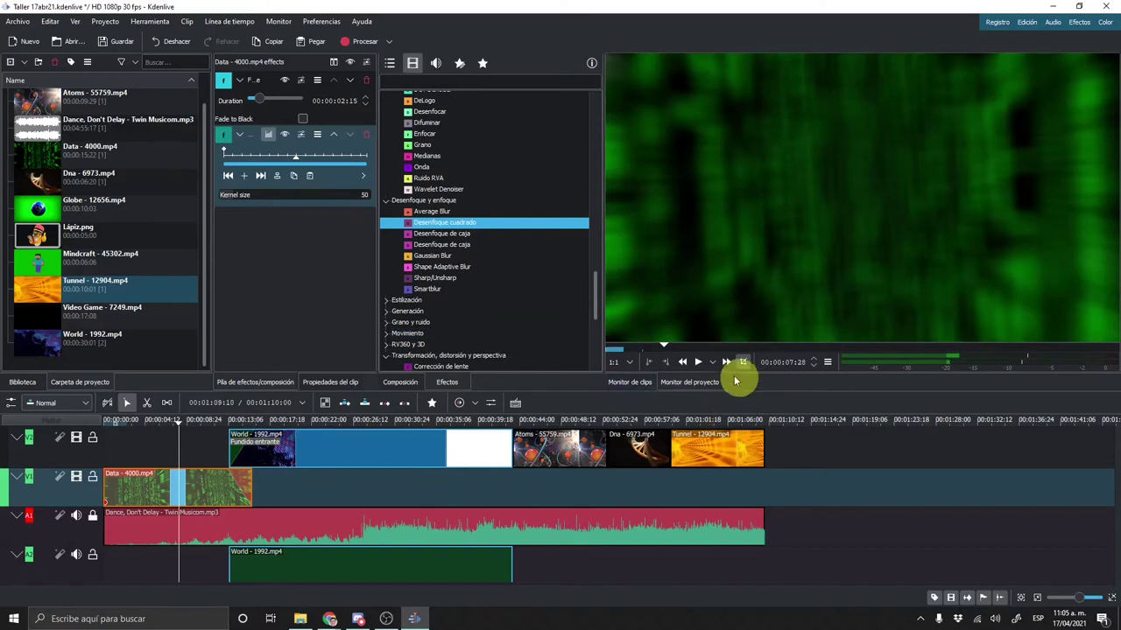
left_click(698, 361)
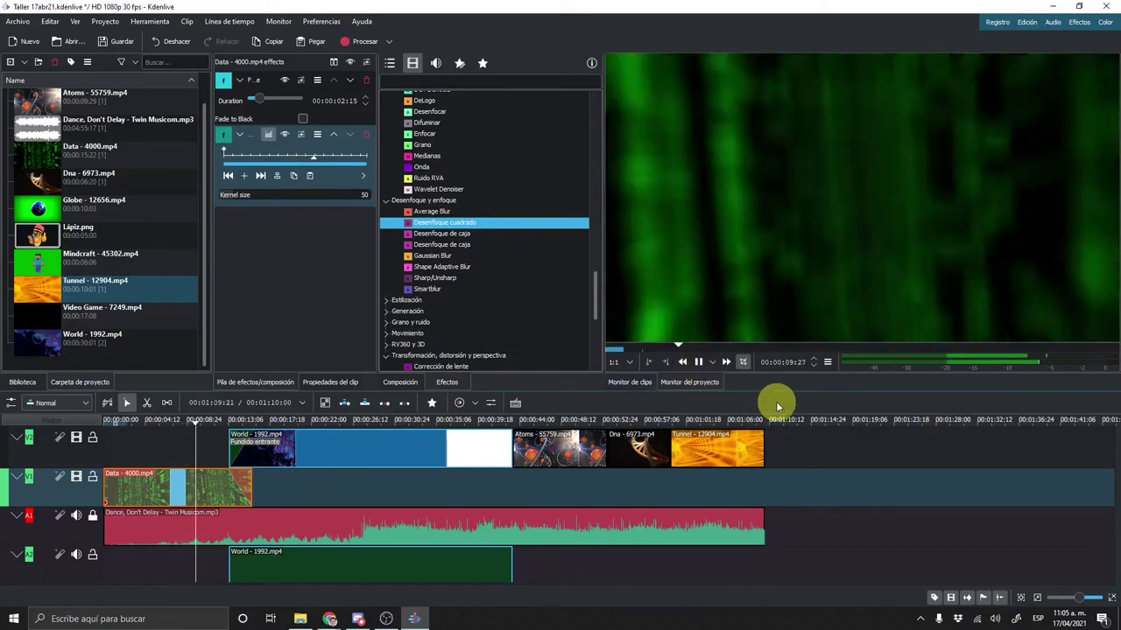
left_click(696, 363)
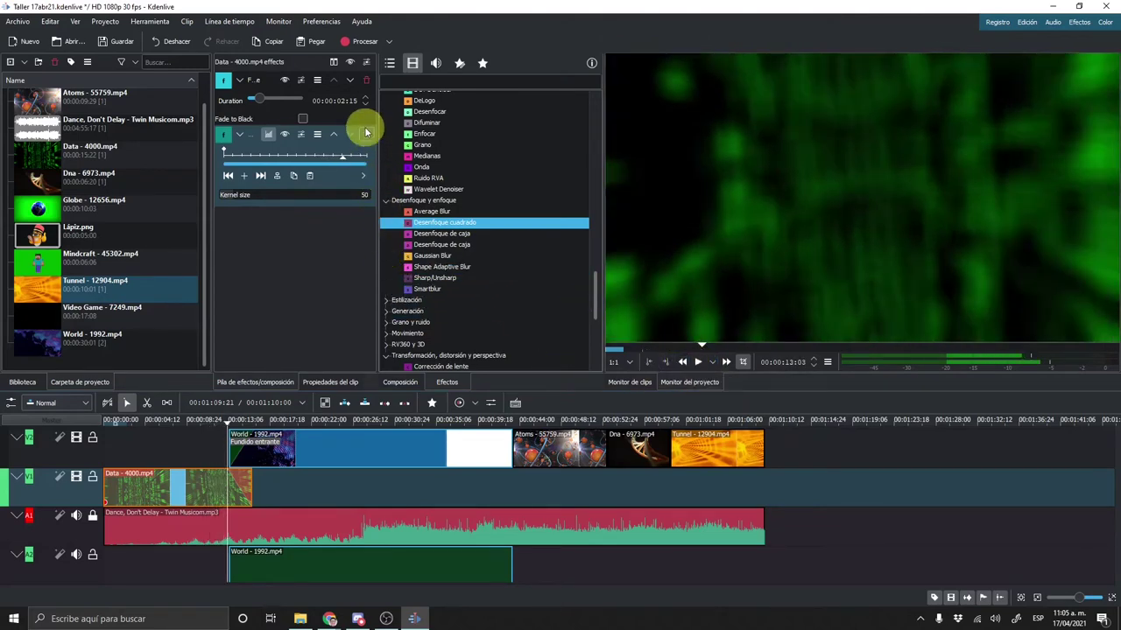
left_click(366, 133)
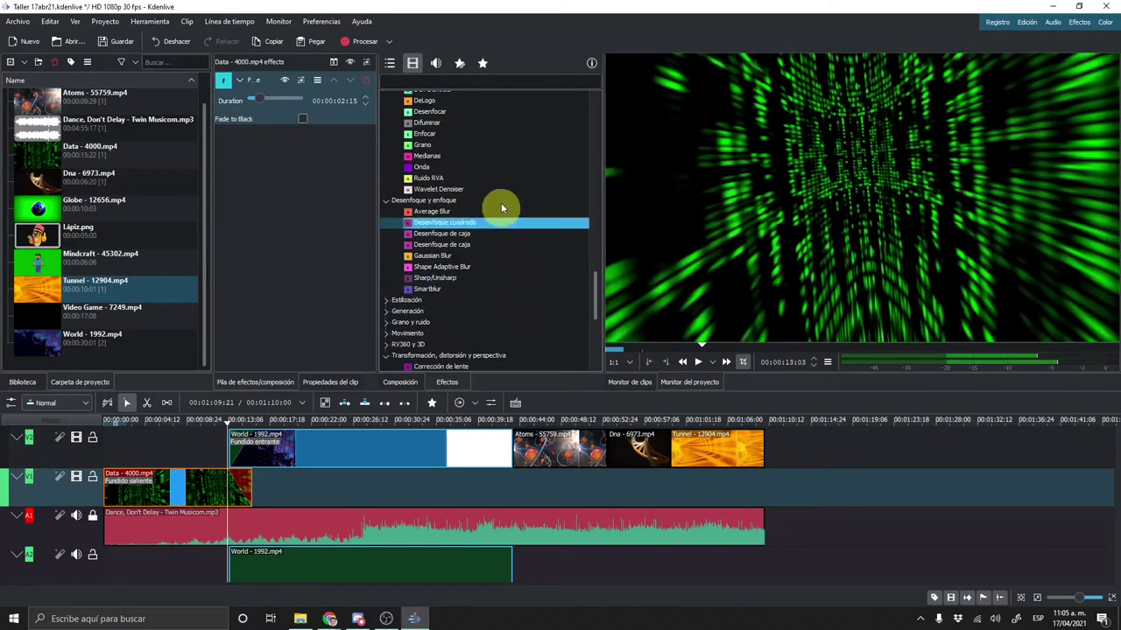
scroll(504, 194, "up", 5)
scroll(506, 183, "up", 4)
scroll(506, 183, "up", 4)
scroll(507, 183, "up", 4)
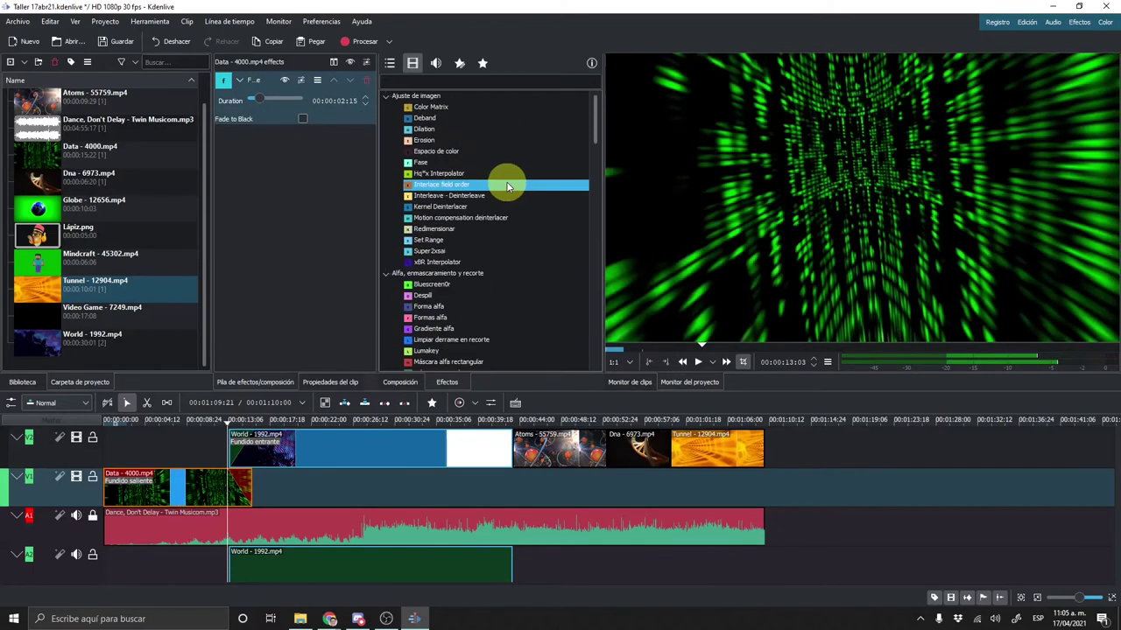
scroll(501, 207, "down", 1)
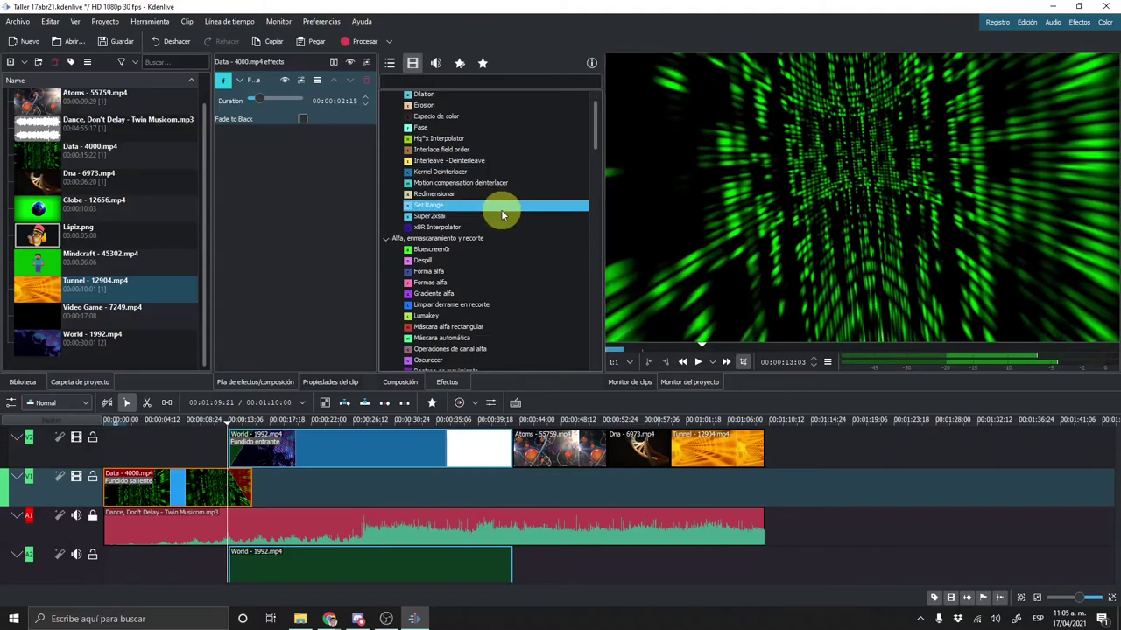
scroll(505, 213, "down", 1)
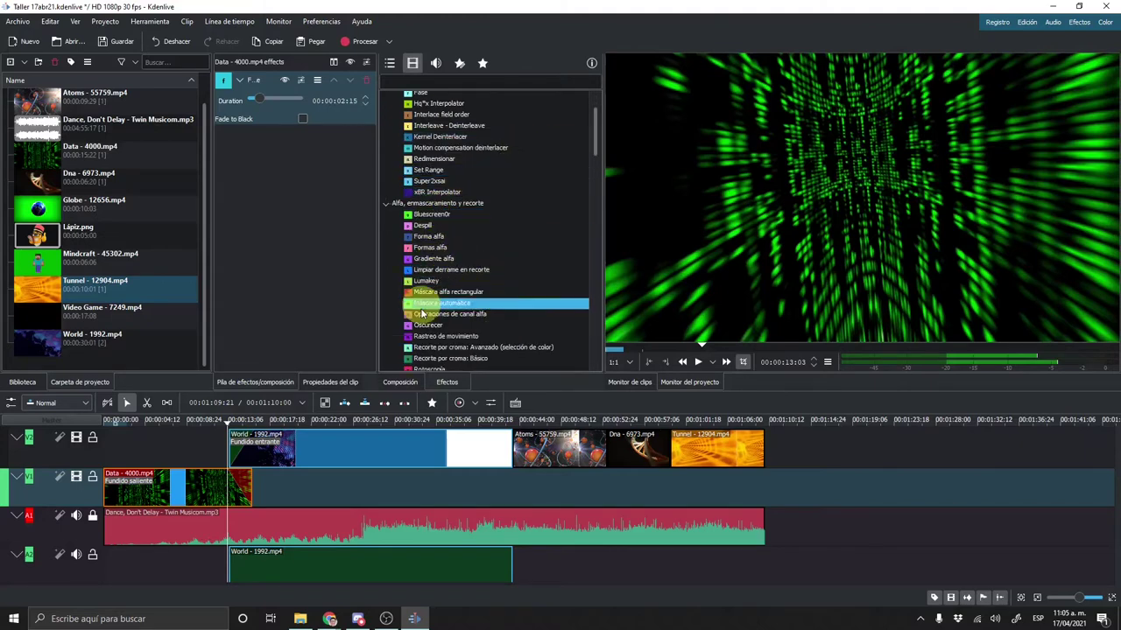
scroll(405, 357, "down", 1)
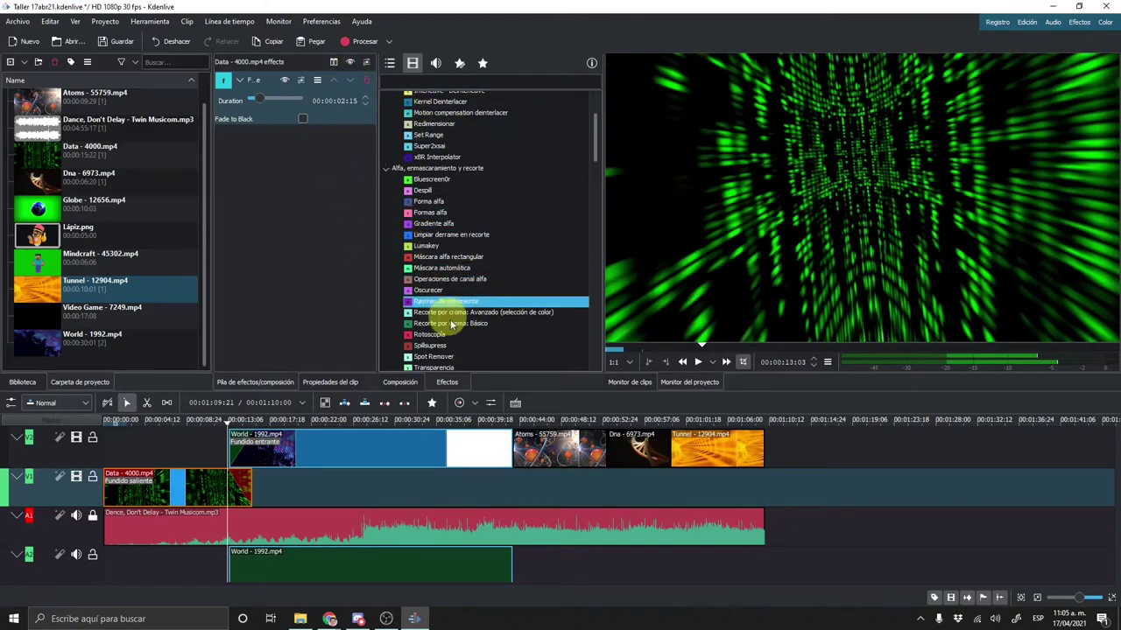
scroll(491, 317, "down", 2)
scroll(550, 319, "down", 2)
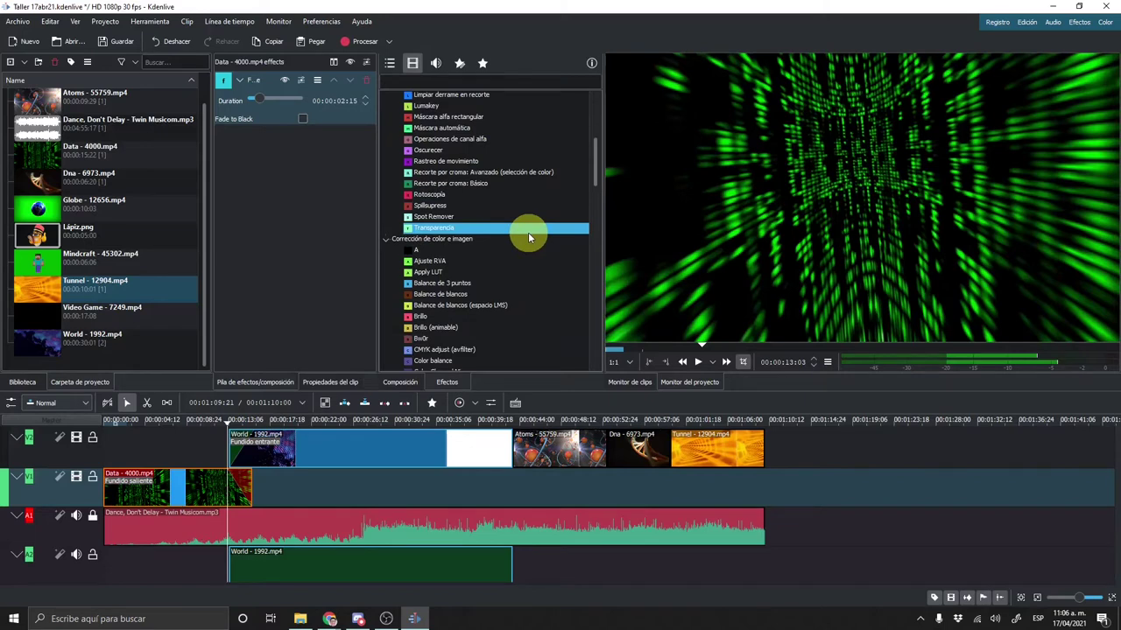
scroll(508, 249, "down", 1)
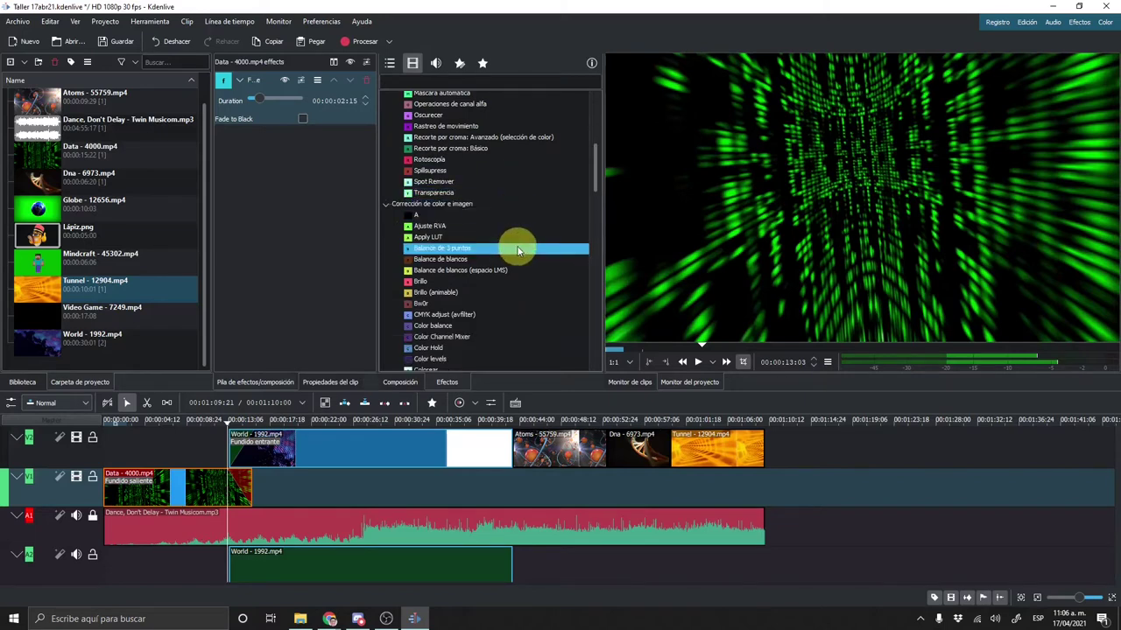
scroll(516, 247, "down", 2)
scroll(518, 247, "down", 2)
scroll(525, 250, "down", 2)
scroll(528, 250, "down", 2)
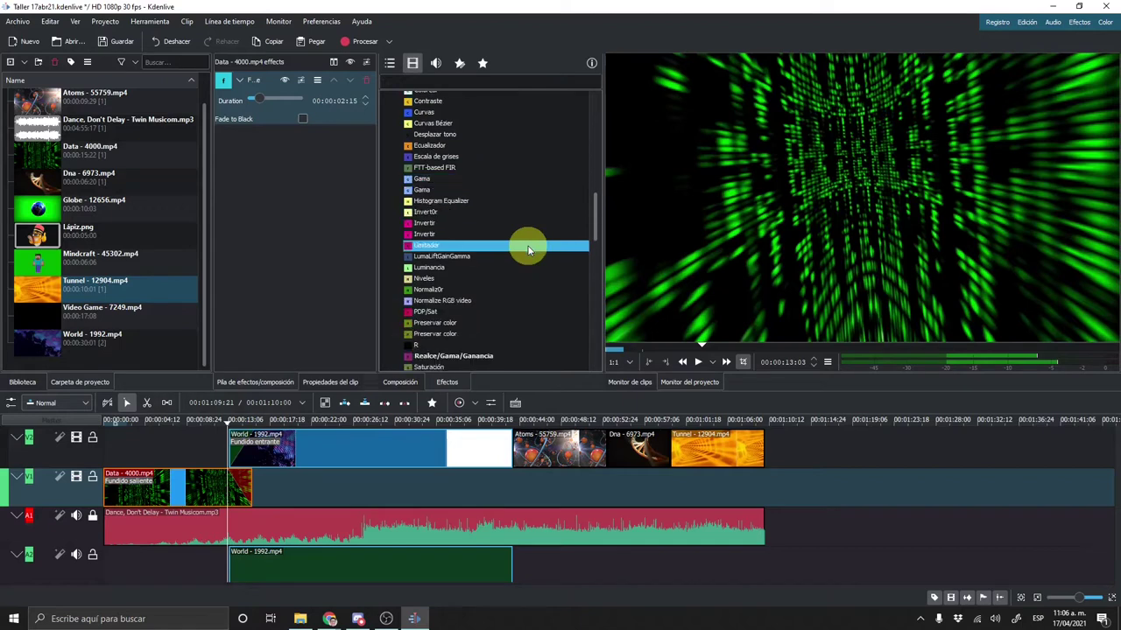
scroll(527, 251, "down", 2)
scroll(529, 248, "down", 3)
scroll(531, 243, "down", 3)
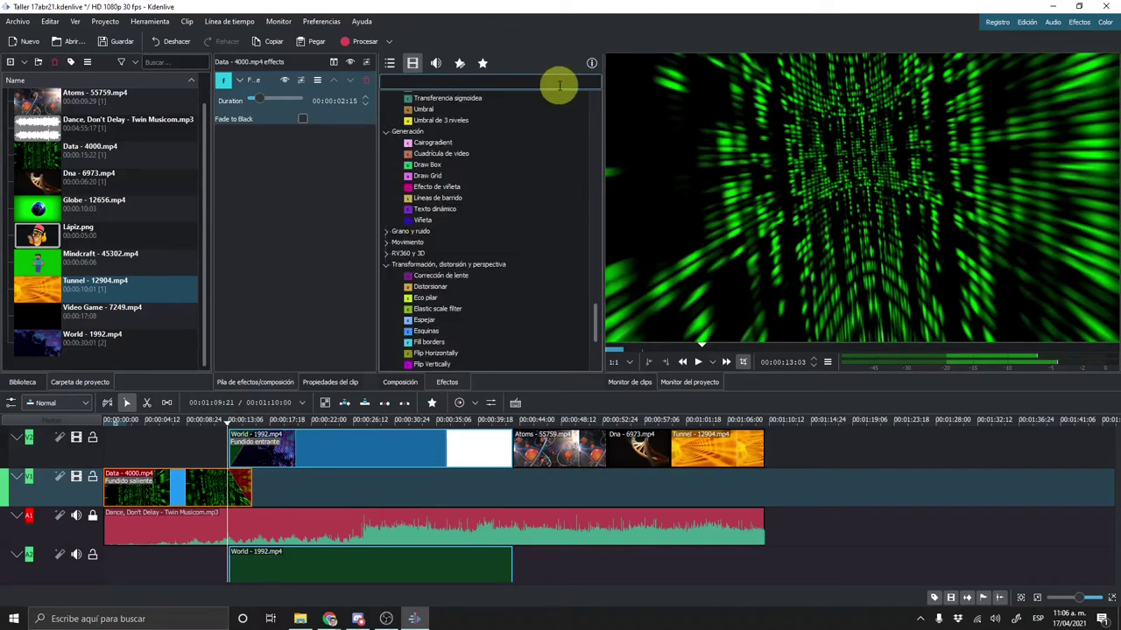
Search the effects for 'pel' and apply Película antigua to the Data clip.
type("pel")
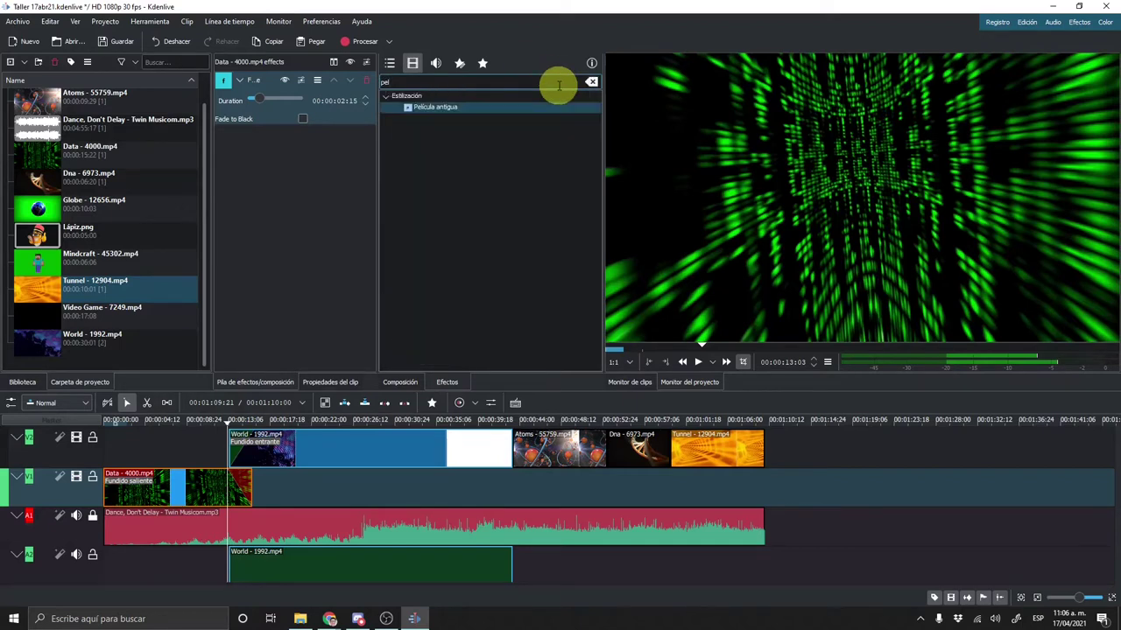
left_click_drag(513, 107, 461, 126)
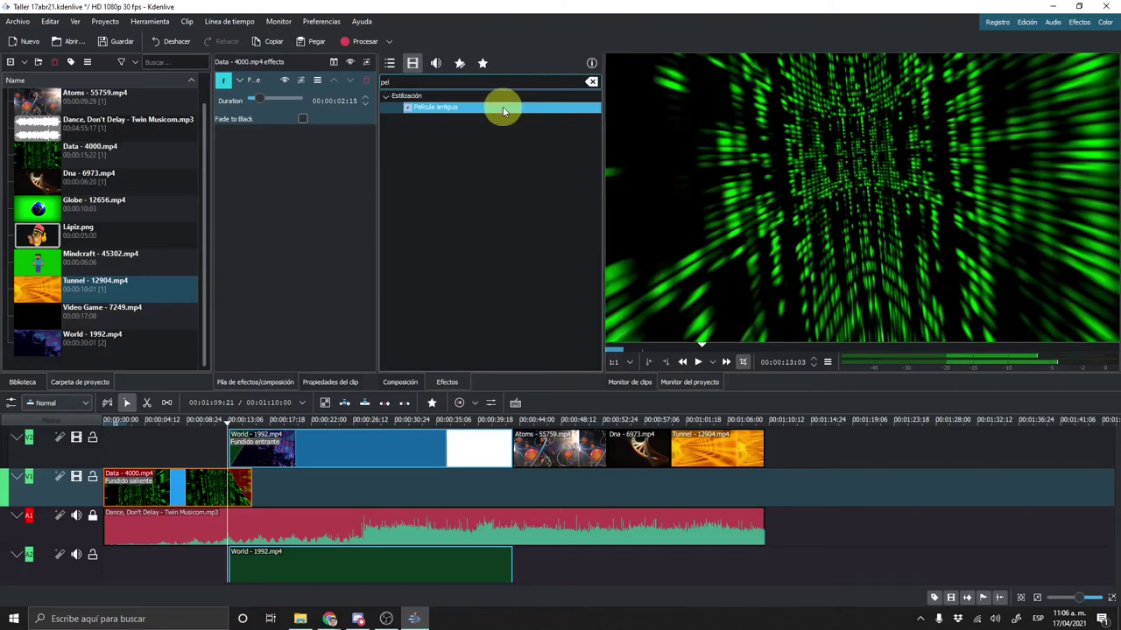
left_click_drag(460, 126, 169, 480)
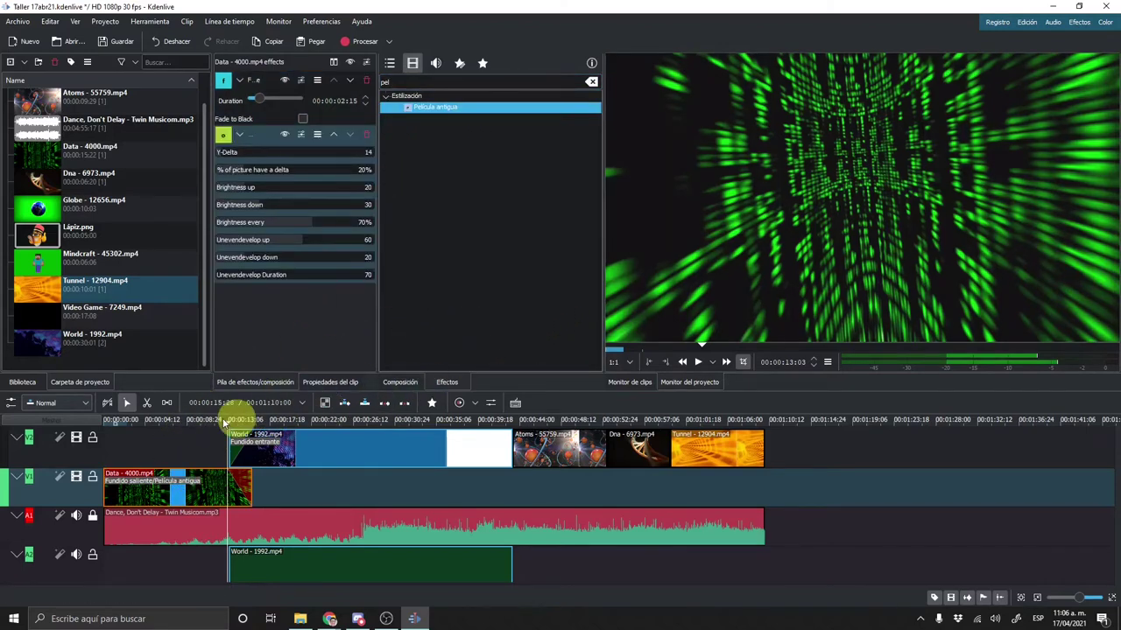
Preview the old-film look from the project start, then remove Película antigua from the clip.
left_click_drag(162, 421, 106, 420)
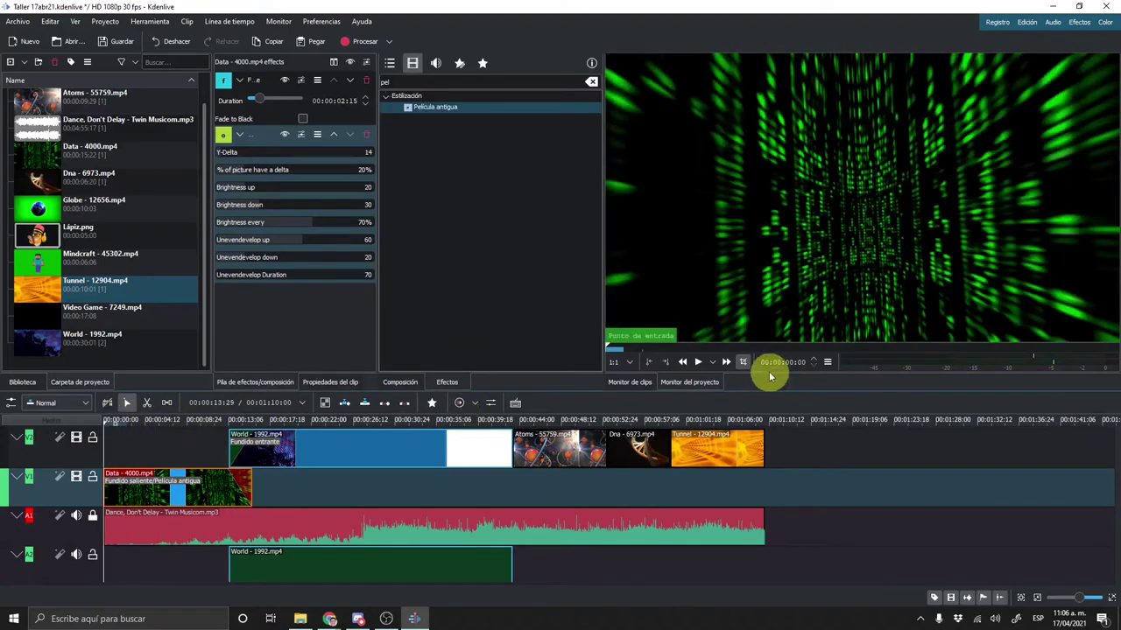
left_click(698, 362)
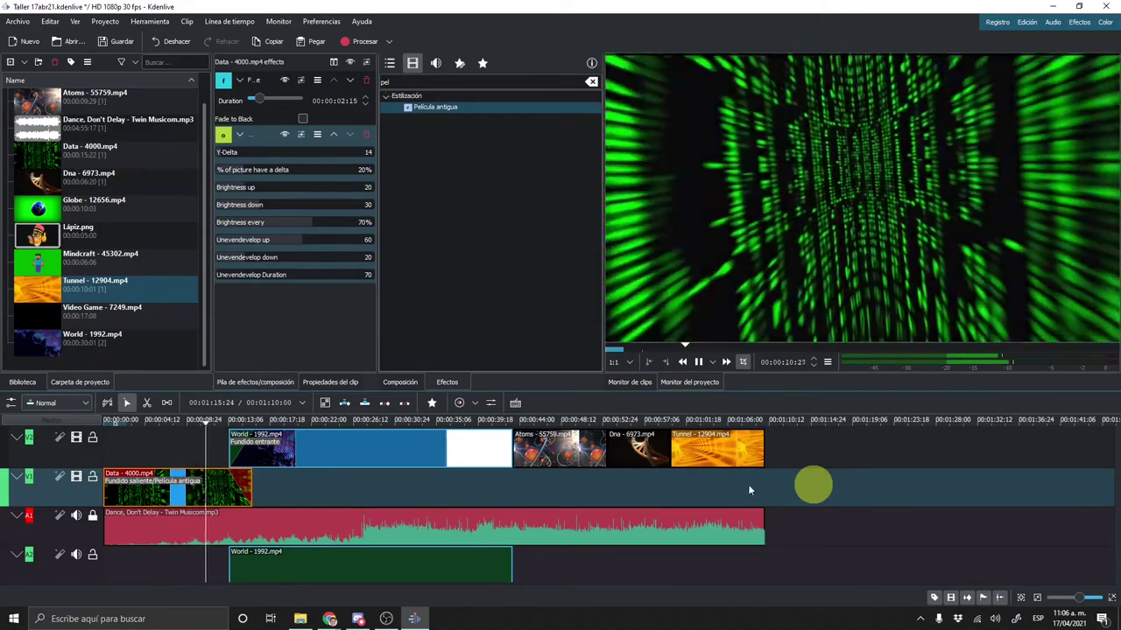
left_click(697, 362)
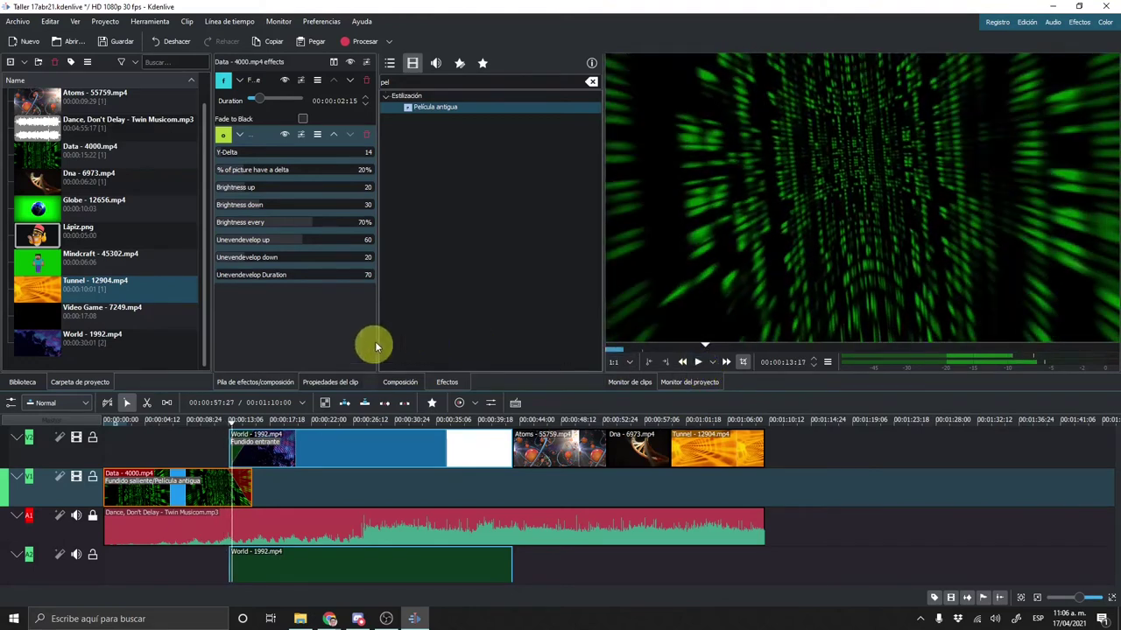
left_click(366, 137)
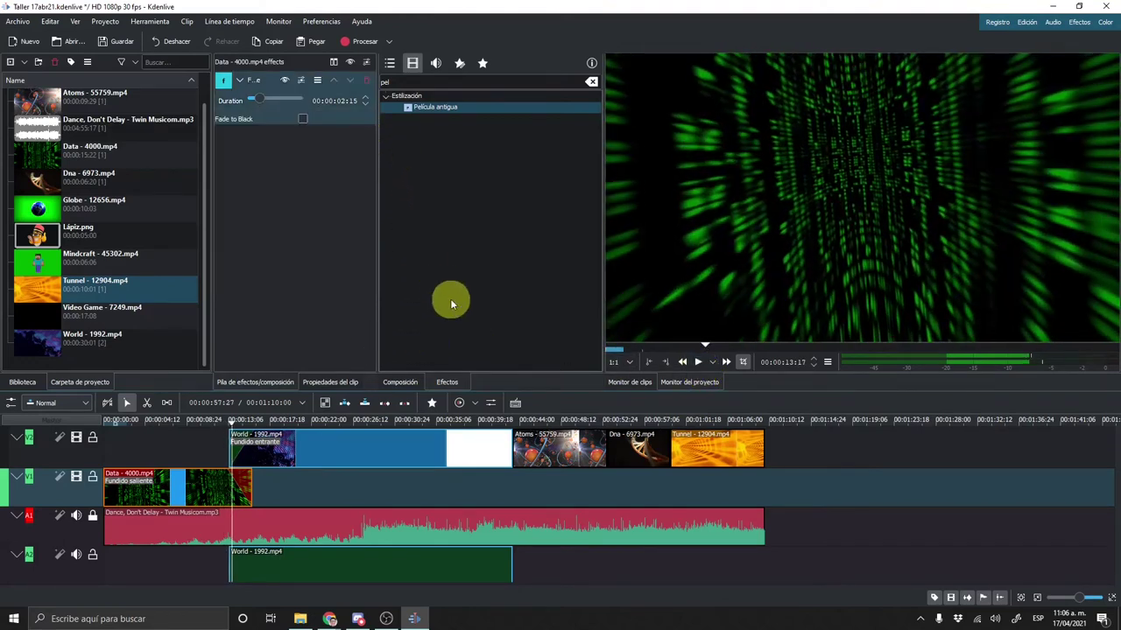
Select the Dance, Don't Delay music clip and list all audio effect categories with the search cleared.
left_click(603, 519)
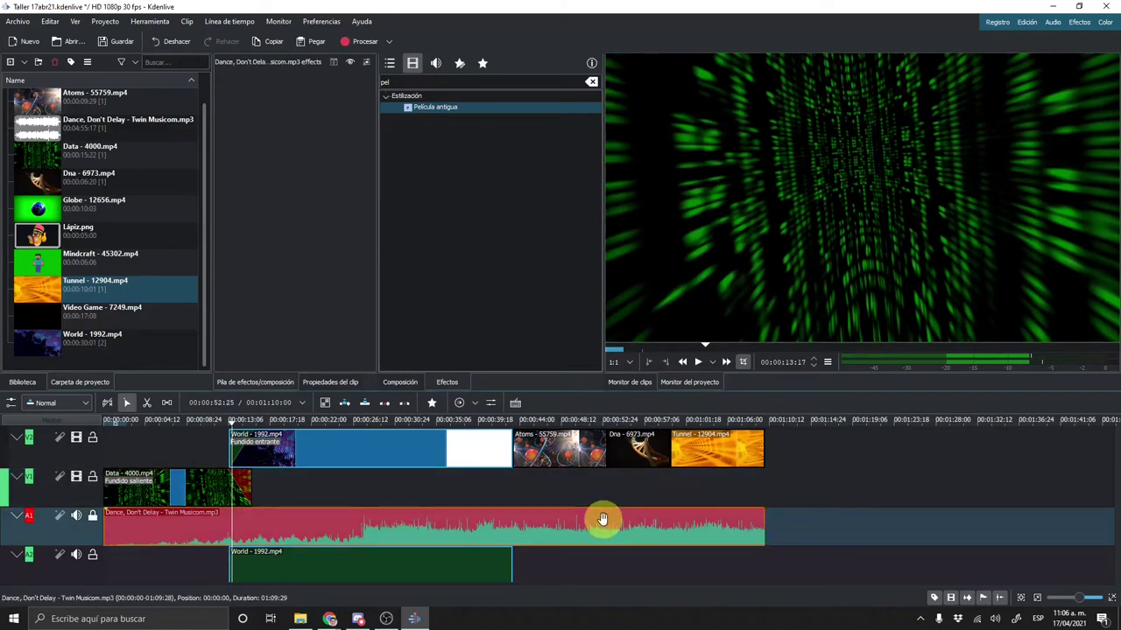
left_click(433, 64)
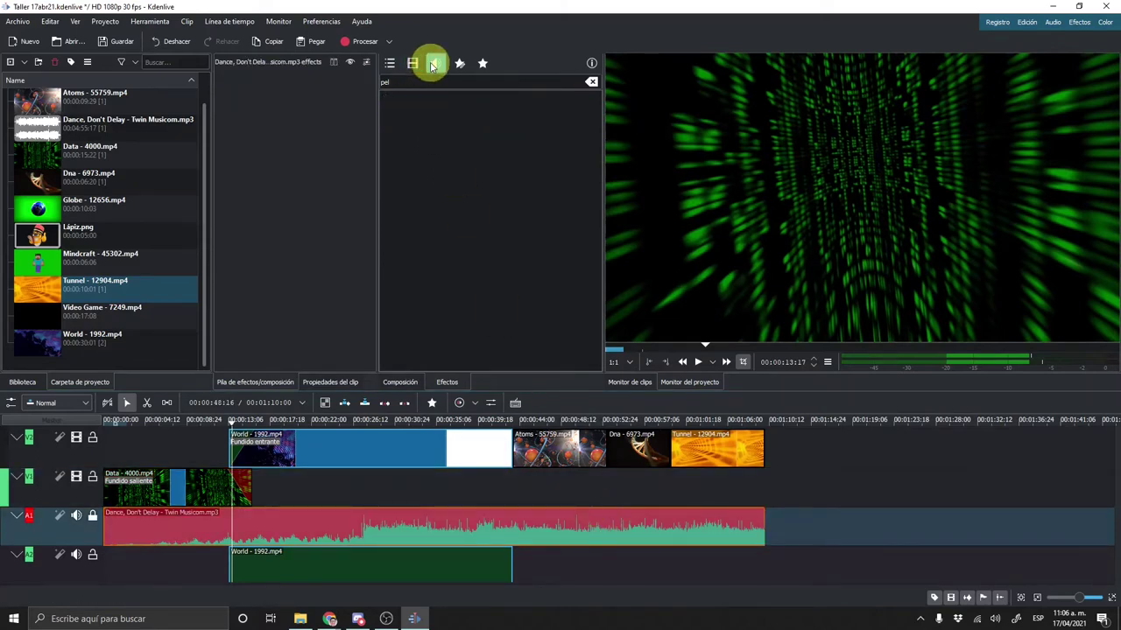
left_click(592, 82)
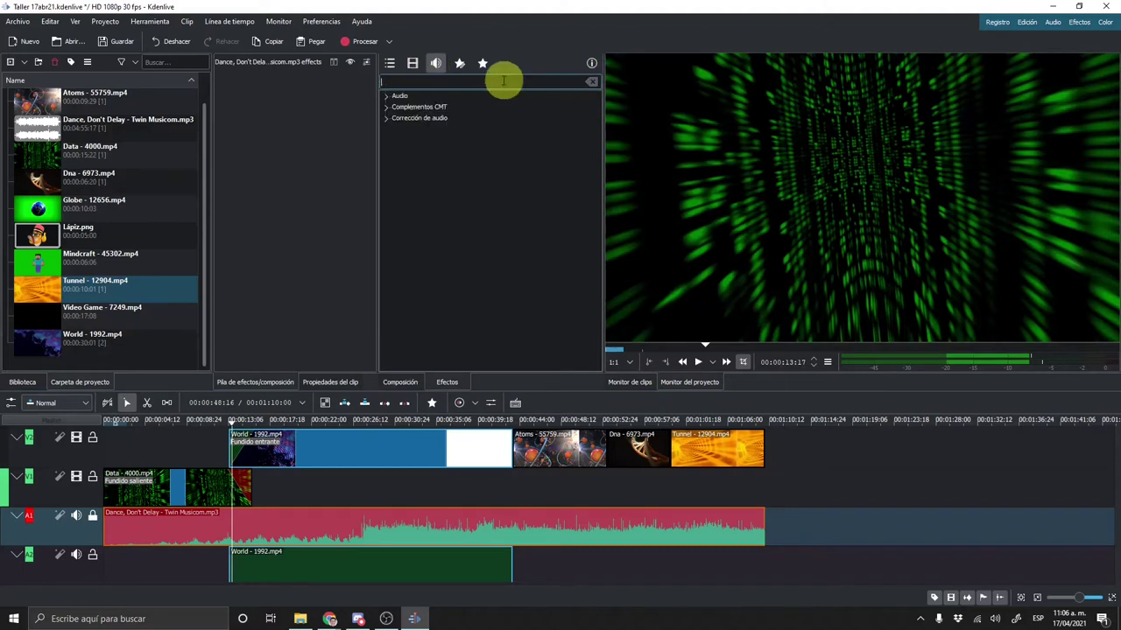
left_click(391, 96)
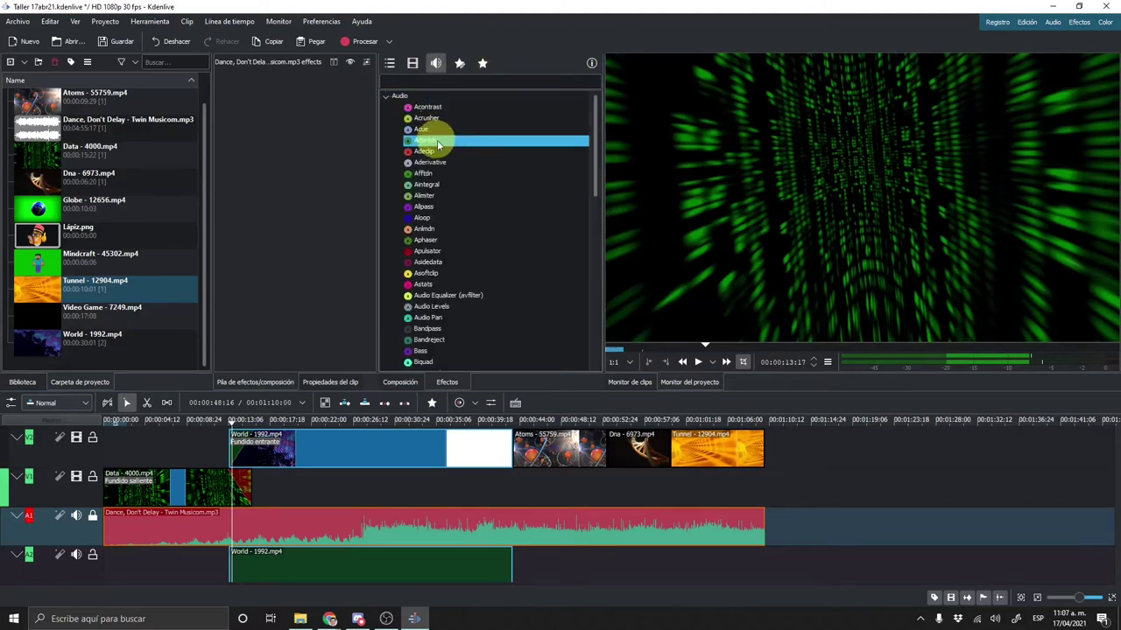
Expand Corrección de audio to reveal Balance, Paneo and Volumen (animable), and select Paneo.
scroll(469, 163, "down", 1)
scroll(470, 164, "down", 3)
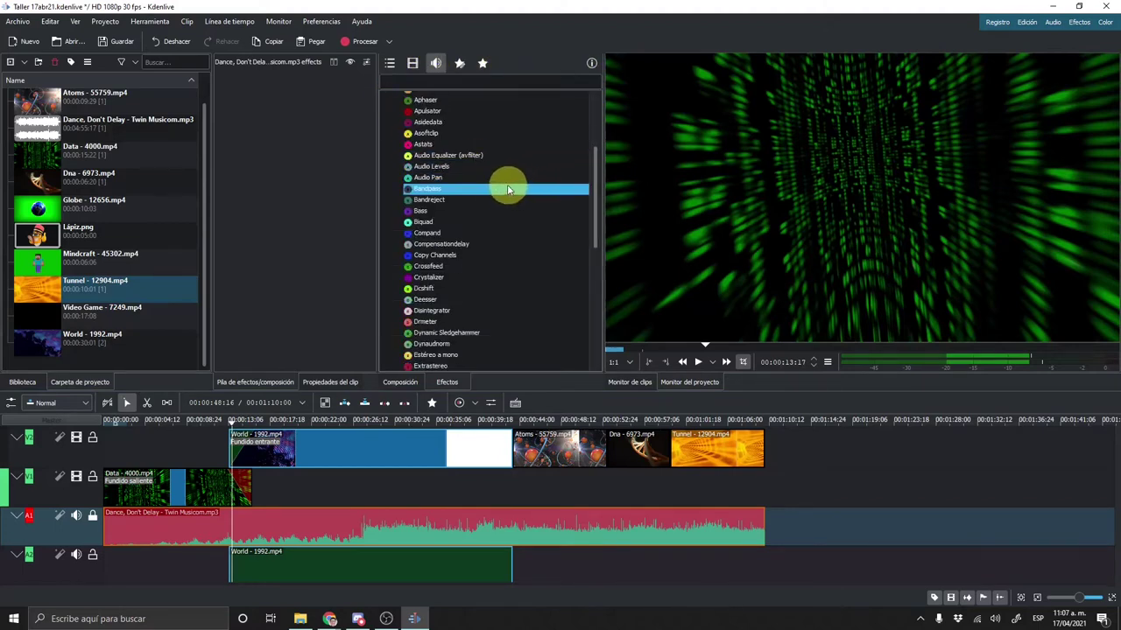
scroll(468, 163, "down", 1)
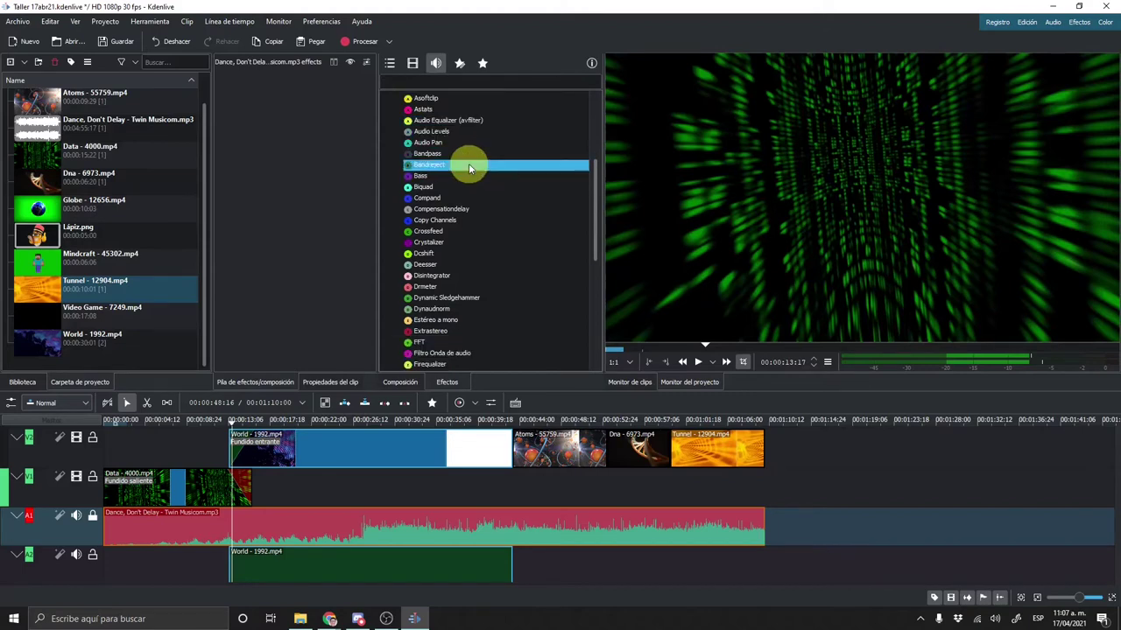
scroll(473, 167, "down", 3)
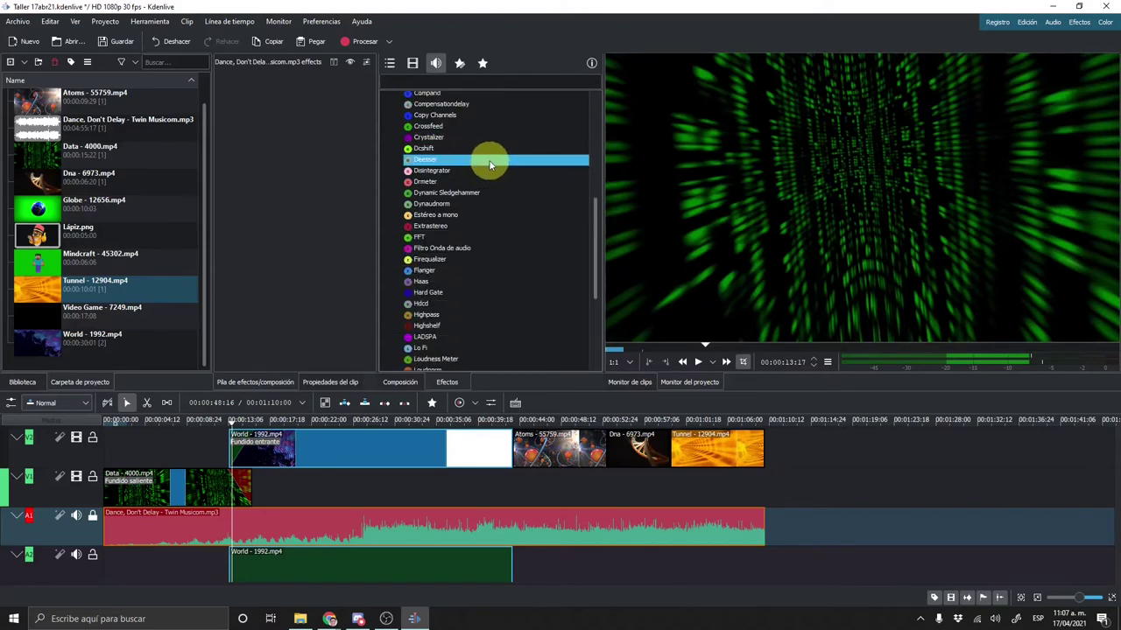
scroll(492, 169, "down", 3)
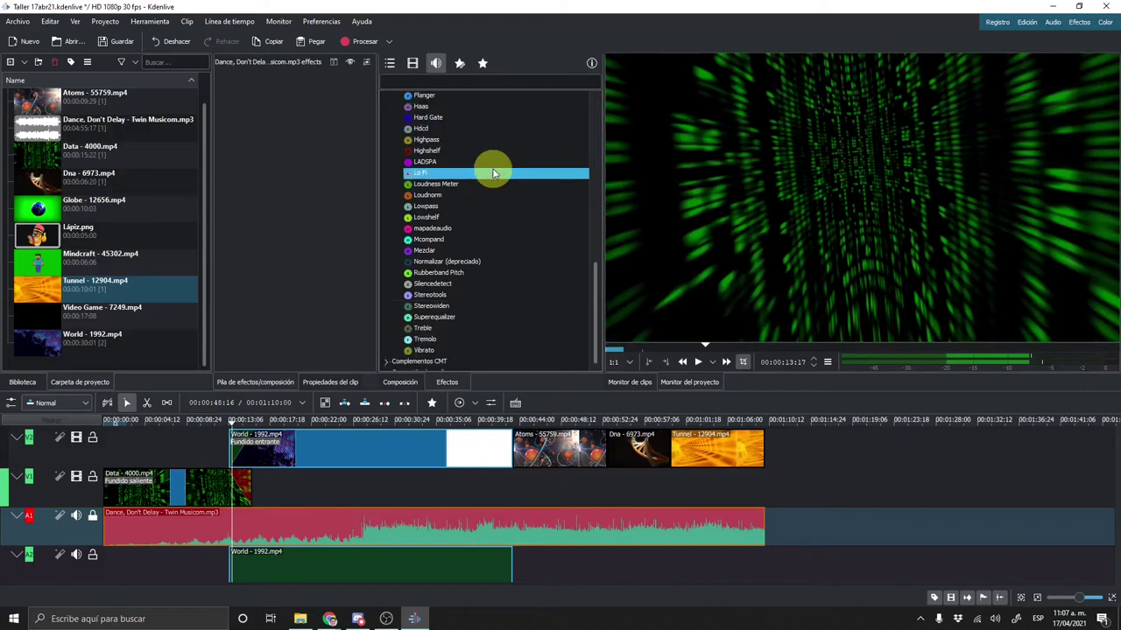
scroll(492, 168, "down", 3)
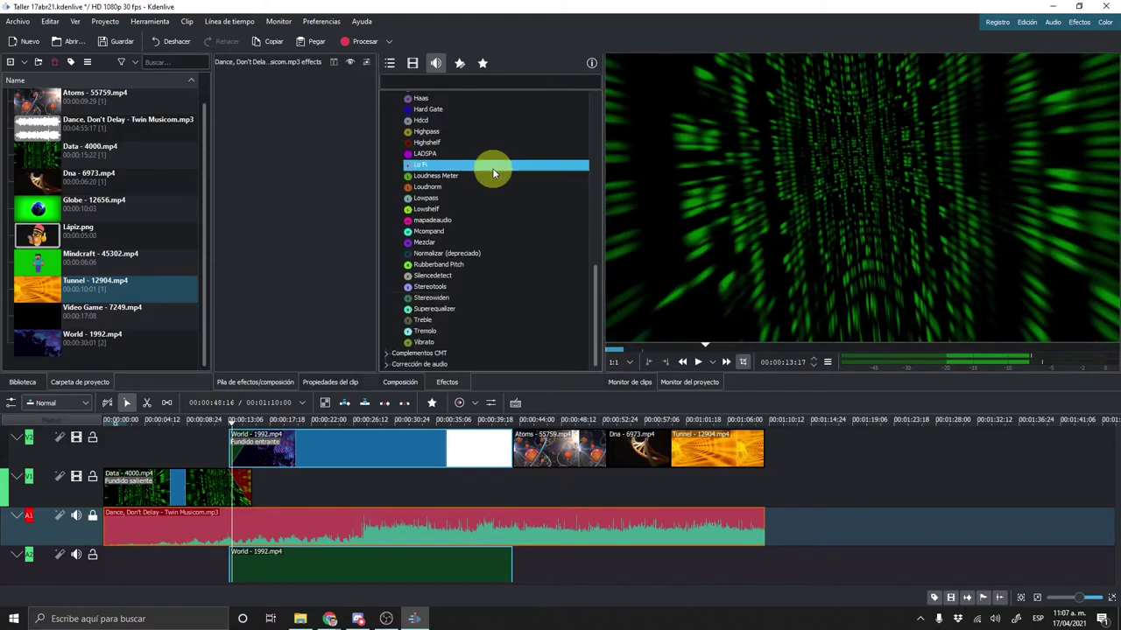
left_click(389, 365)
scroll(491, 276, "down", 2)
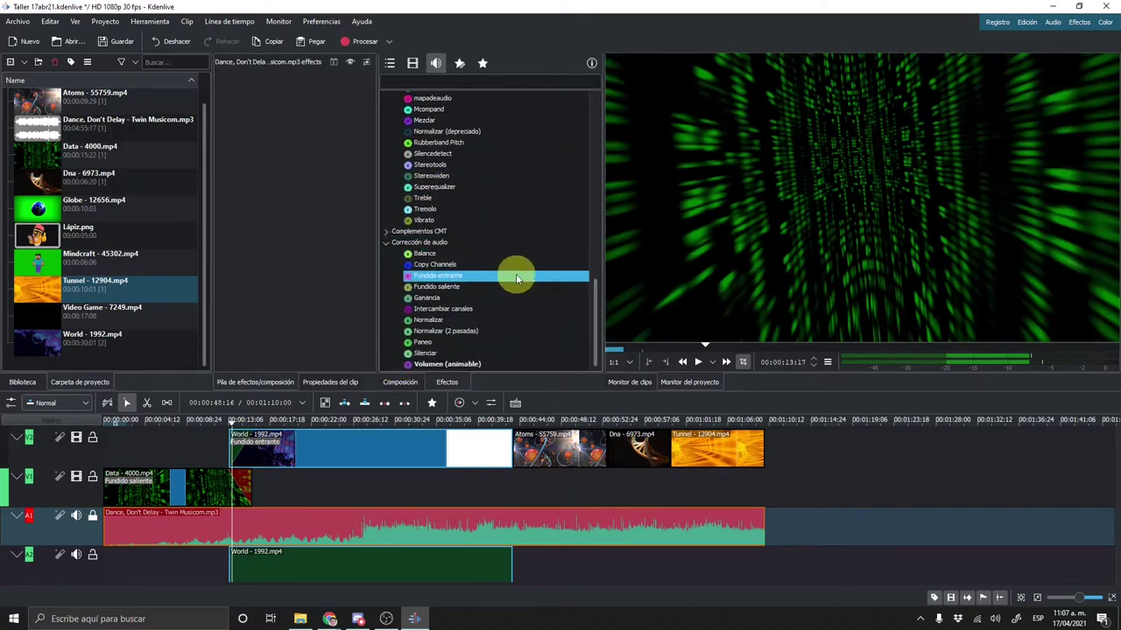
left_click(502, 343)
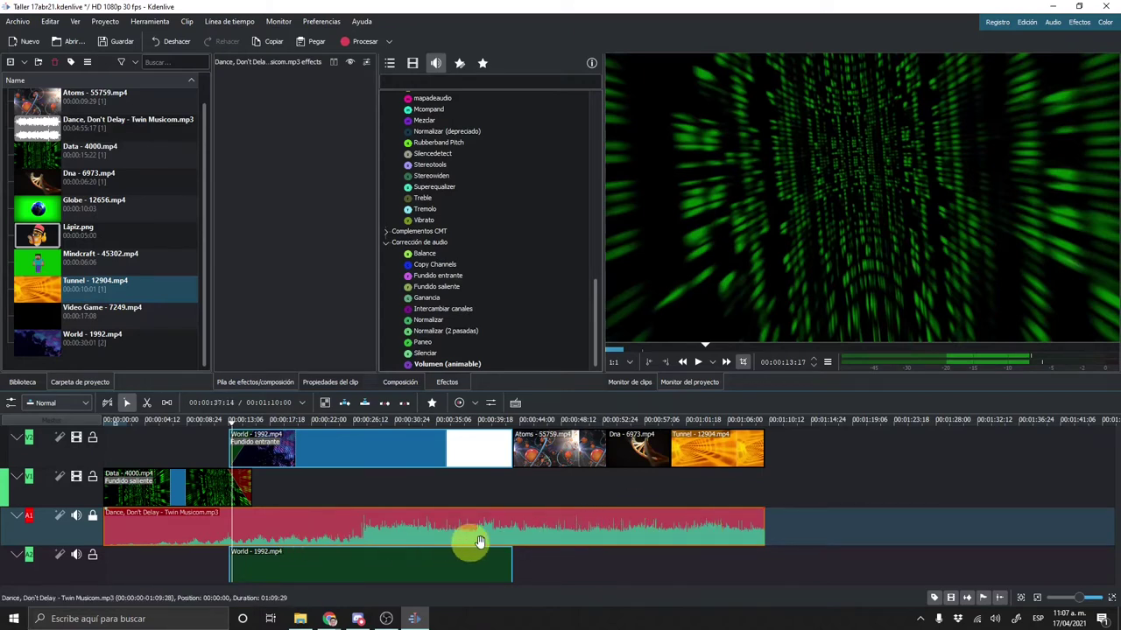
Add the Volumen (animable) effect to the Dance, Don't Delay music clip.
right_click(546, 532)
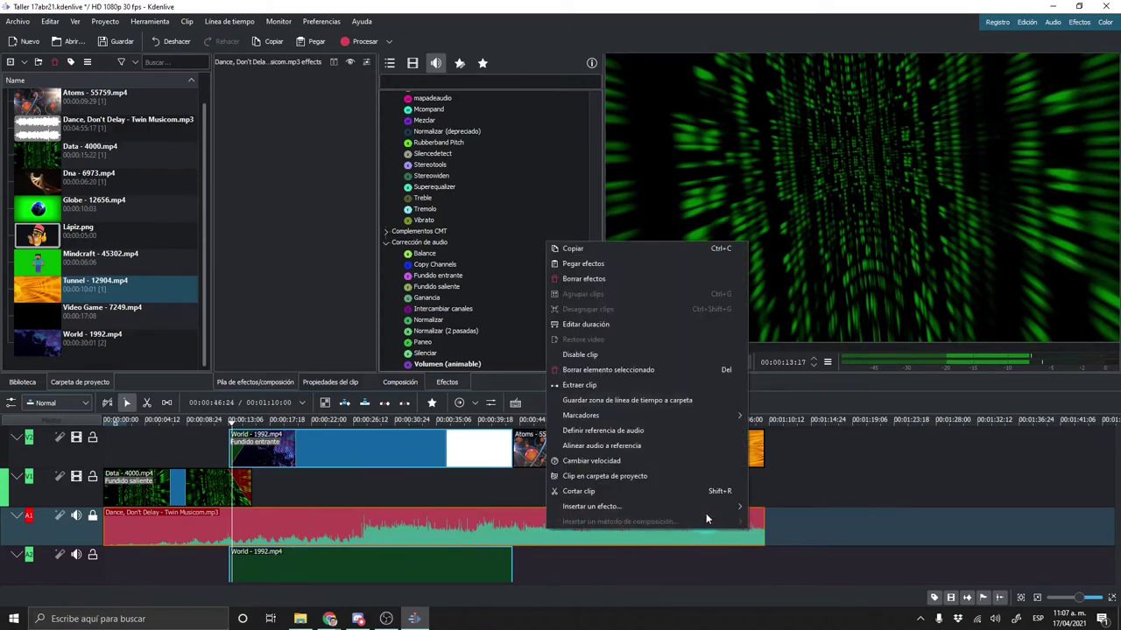
mouse_move(714, 511)
left_click(767, 508)
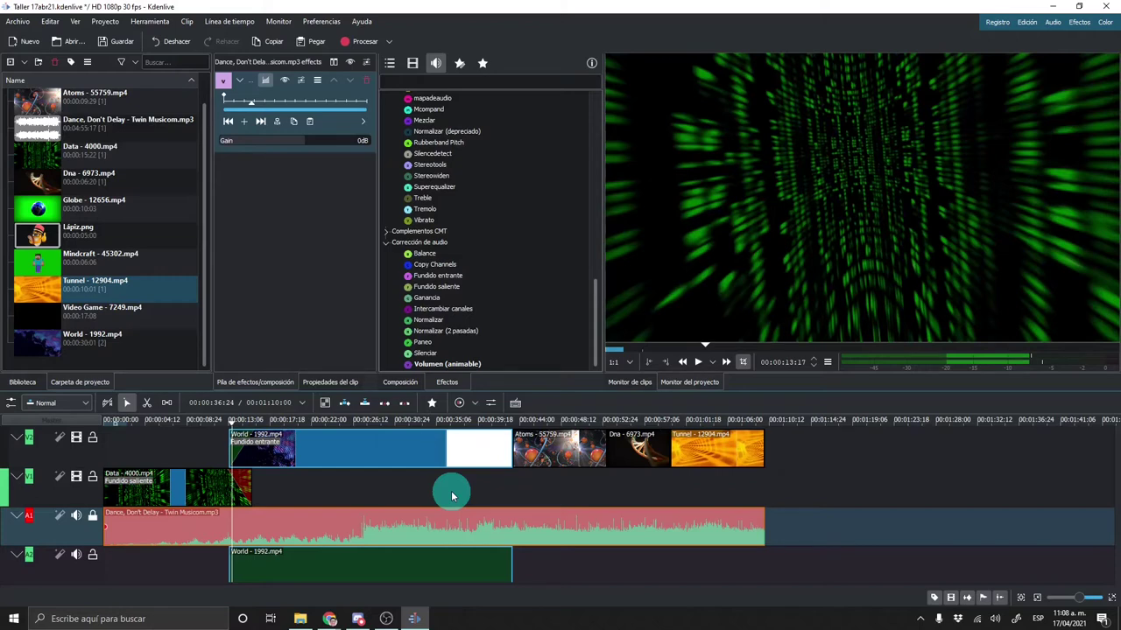
Try the Gain slider at 20dB, 31dB and -3dB, then set the Gain back to 0dB.
left_click(322, 140)
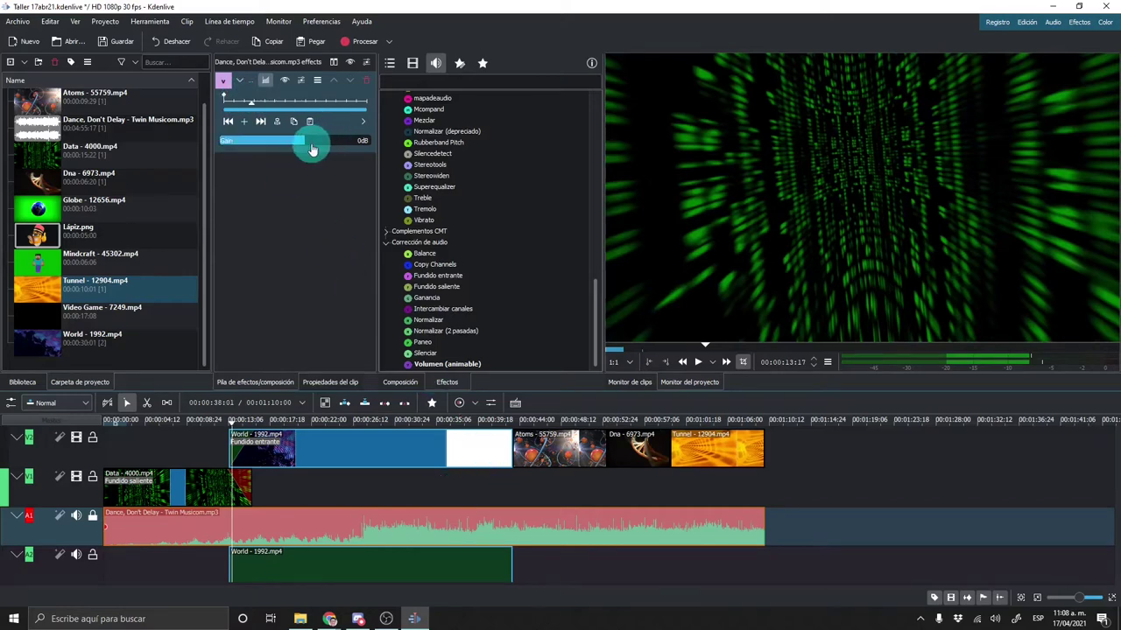
left_click_drag(324, 148, 325, 149)
left_click_drag(323, 148, 303, 148)
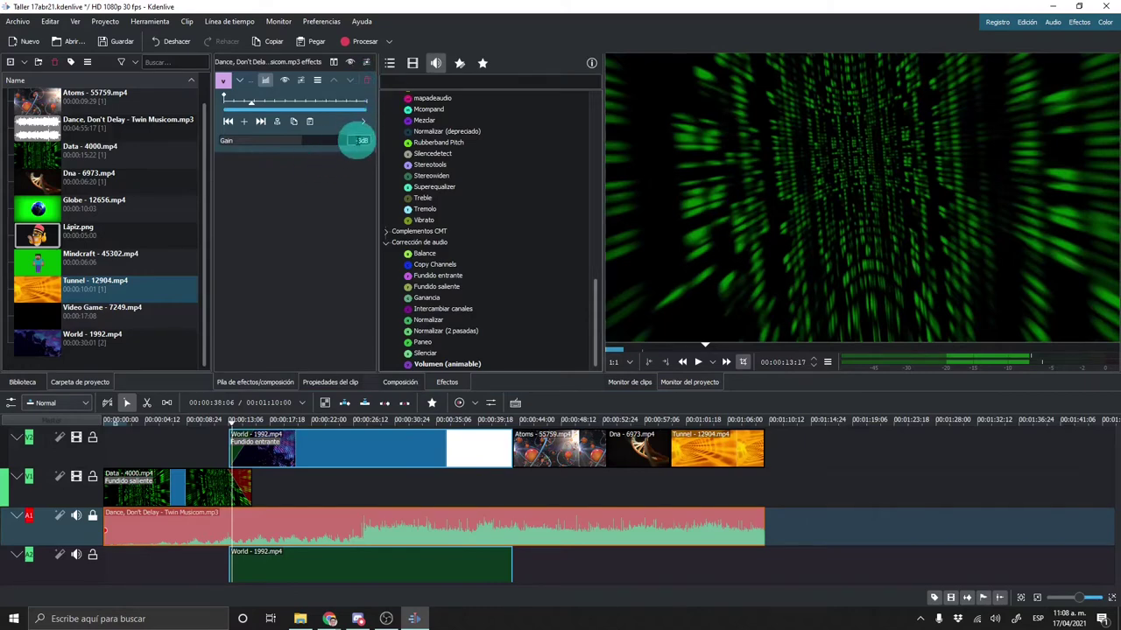
left_click(362, 140)
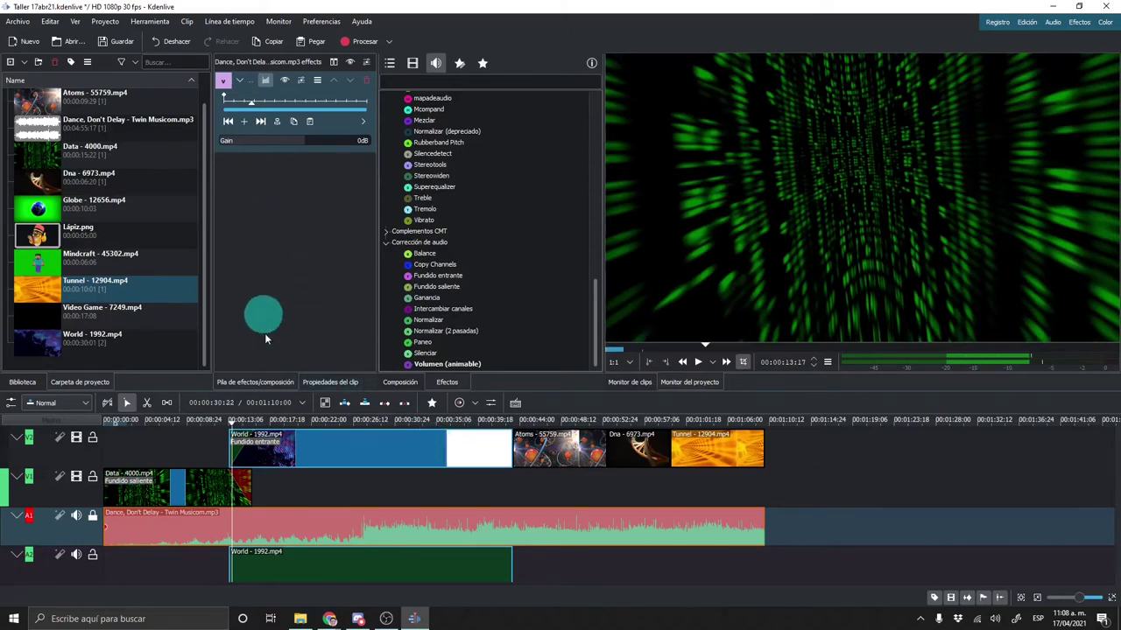
Preview the music in the project monitor at 9dB gain, stopping around 38 seconds.
left_click(698, 361)
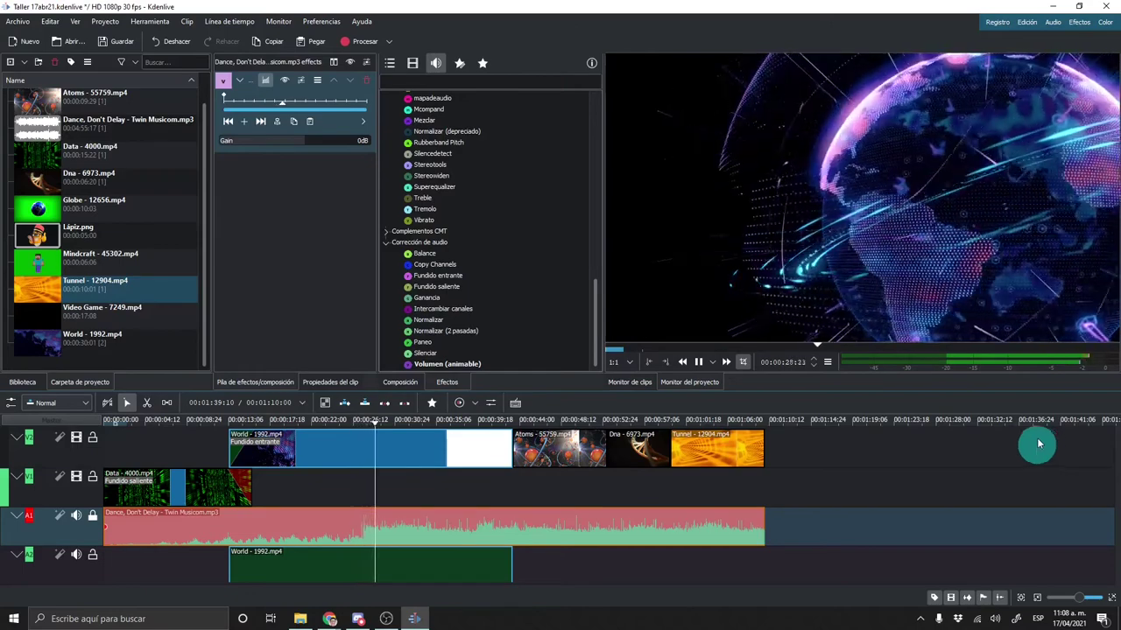
left_click(701, 363)
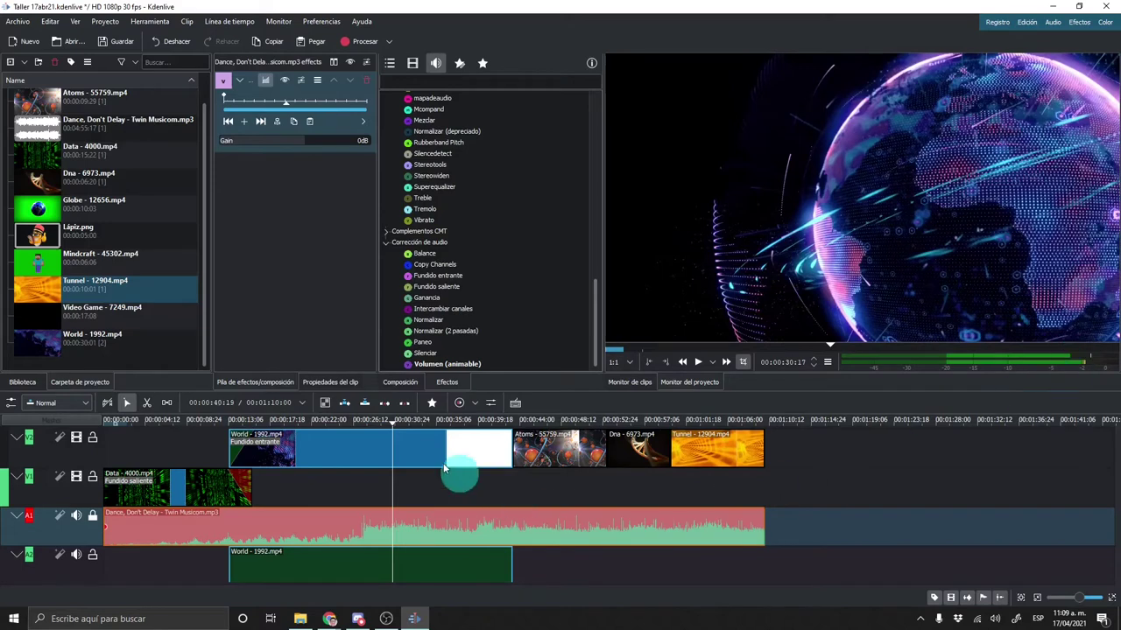
left_click_drag(396, 424, 400, 424)
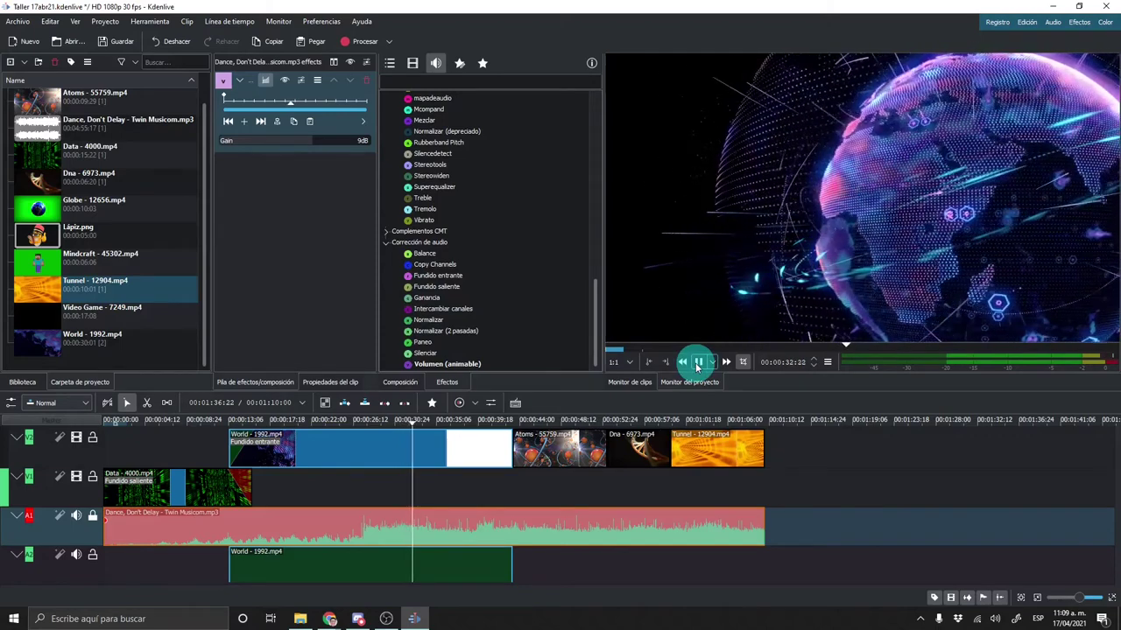
left_click(698, 363)
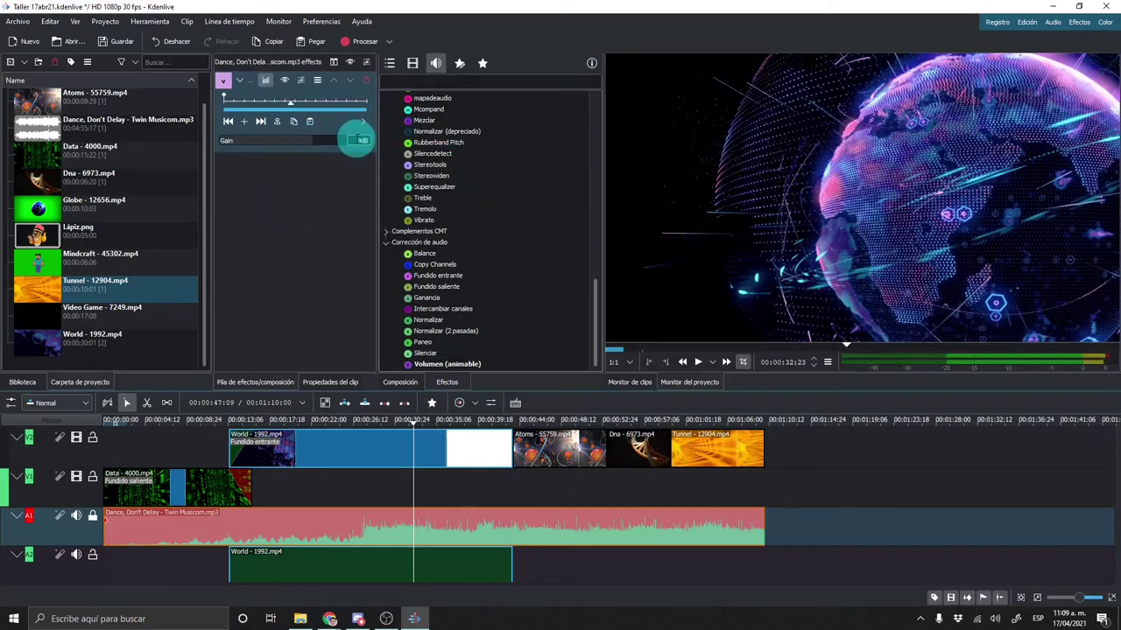
double_click(361, 140)
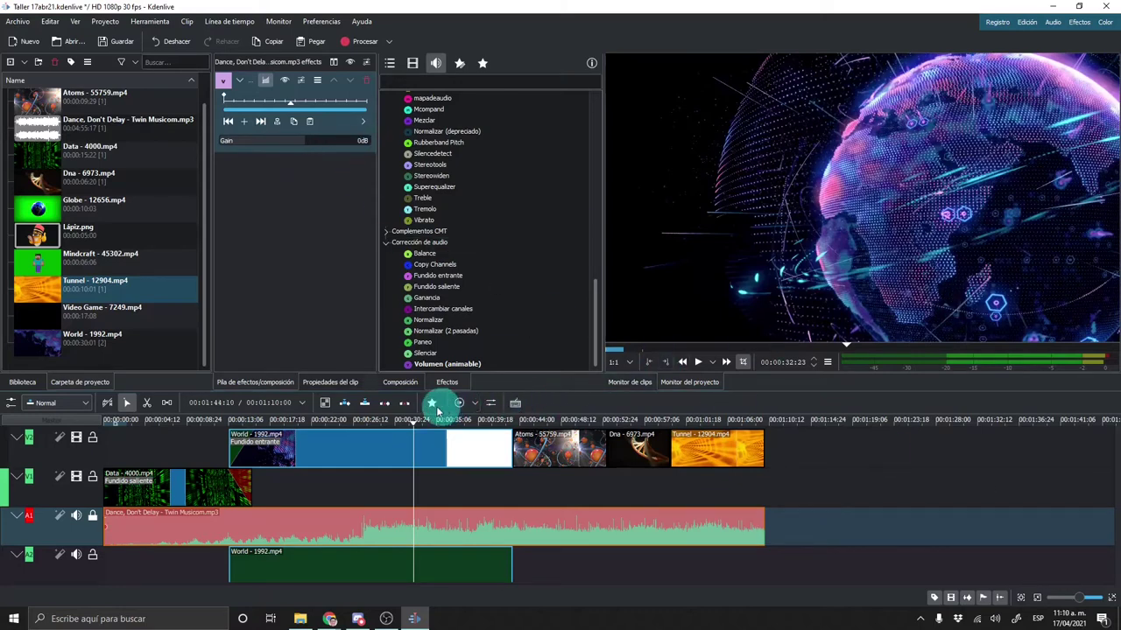
left_click(698, 362)
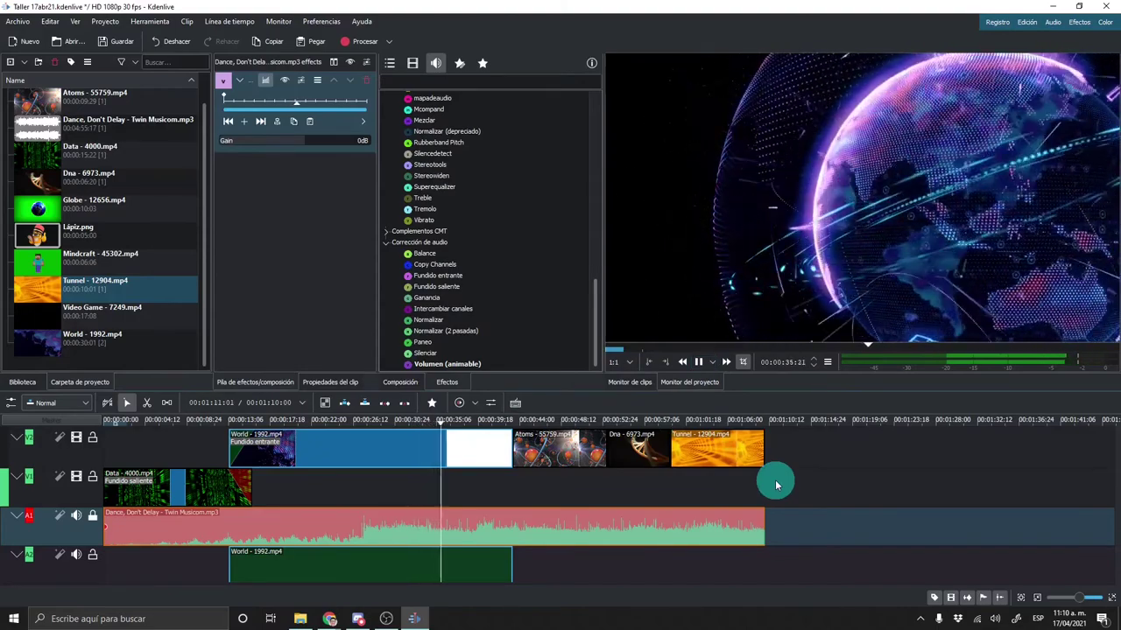
left_click(698, 362)
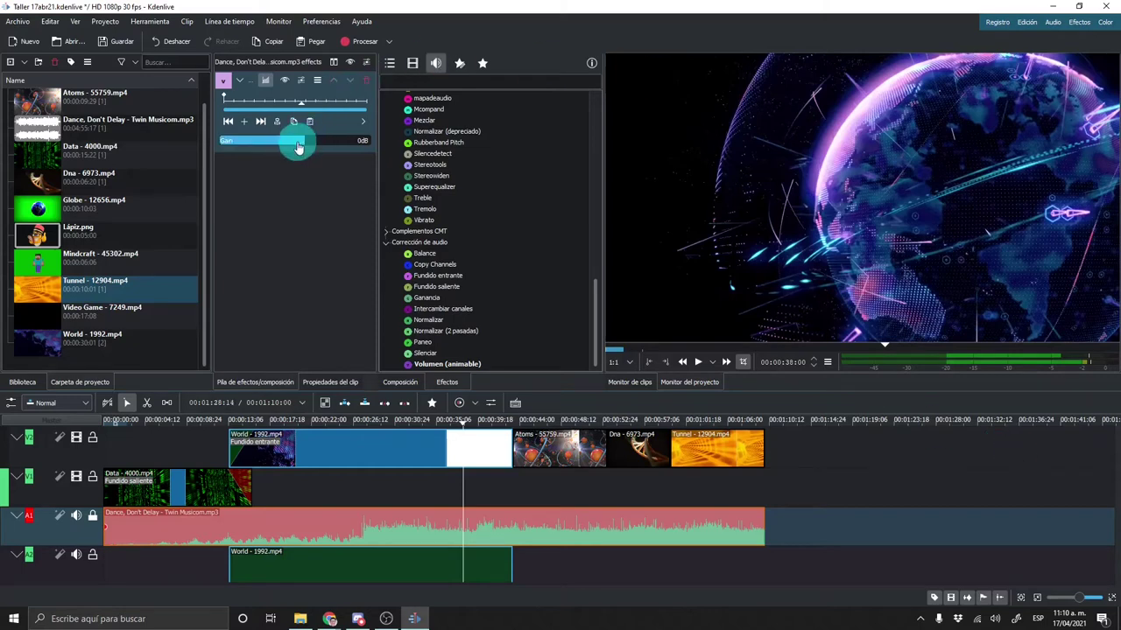
Lower the music gain to -32dB, raise it while playing, and settle on -18dB from 38 seconds.
left_click_drag(301, 146, 277, 145)
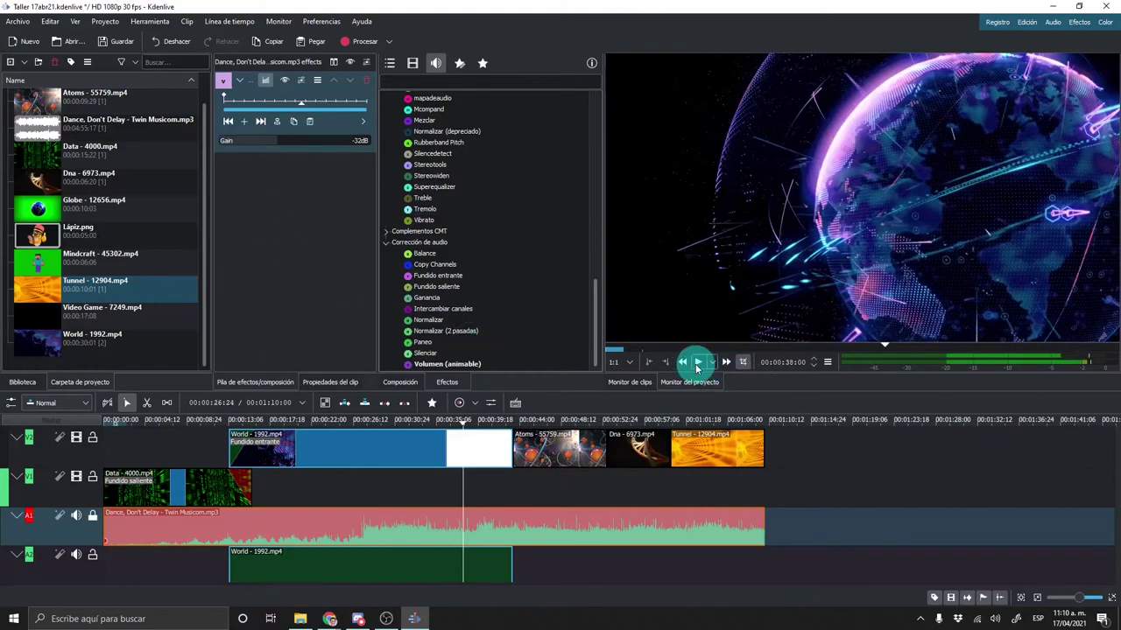
left_click(698, 362)
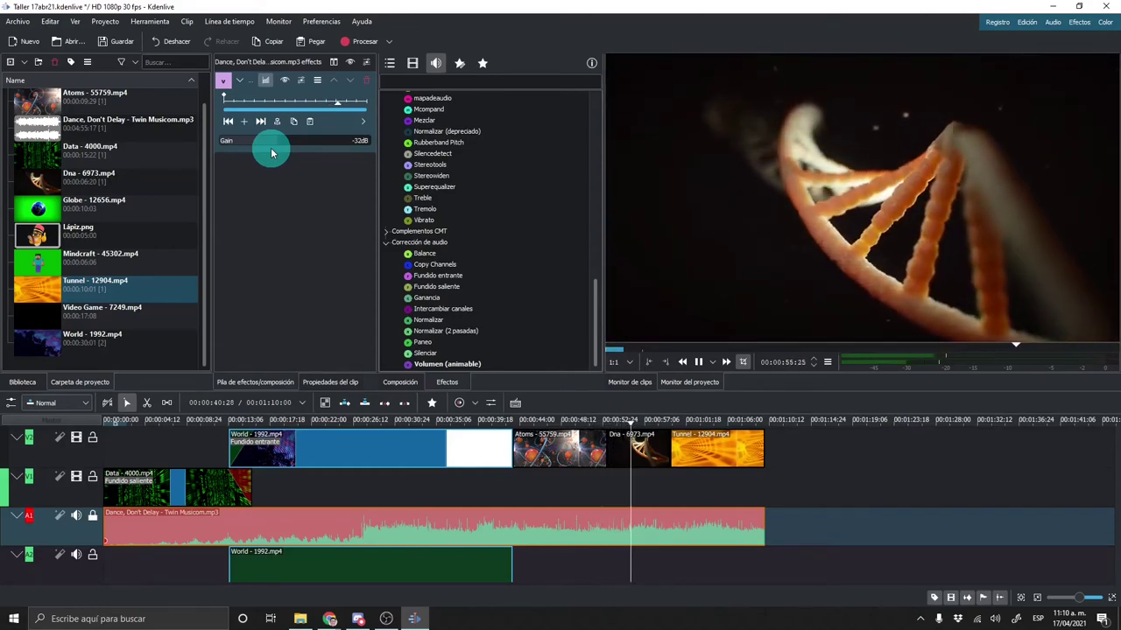
left_click_drag(271, 154, 284, 149)
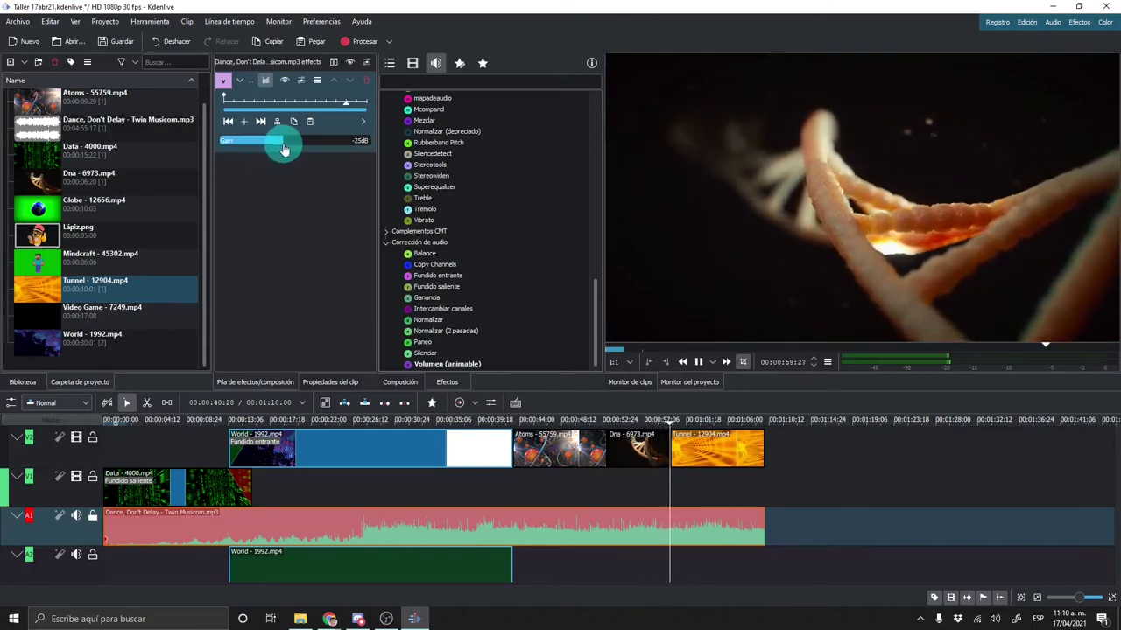
left_click_drag(283, 150, 302, 143)
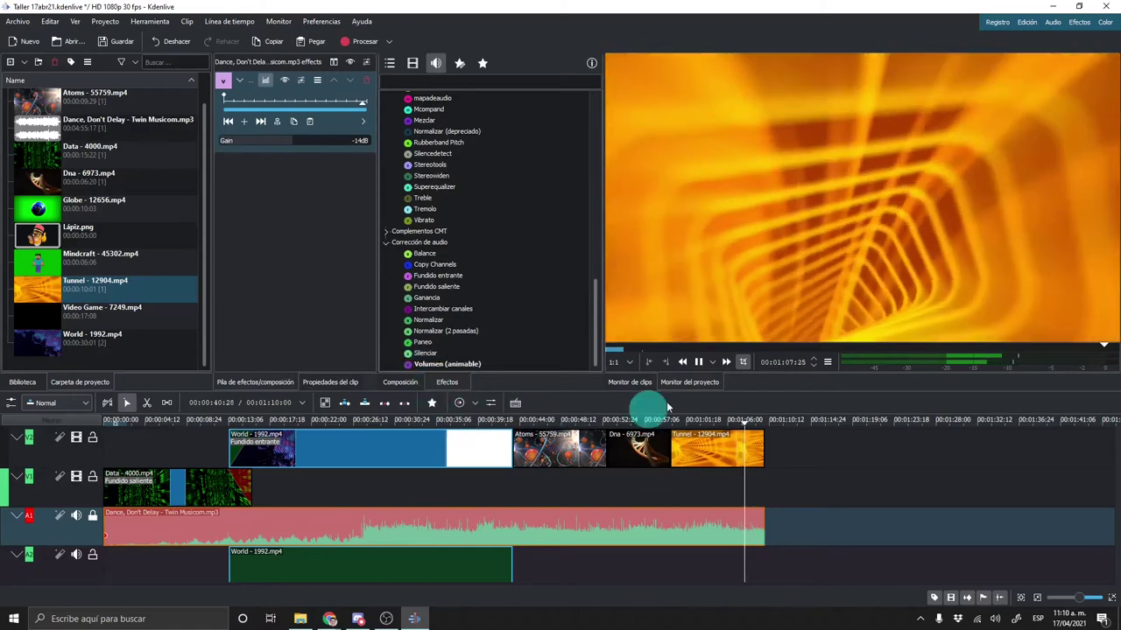
left_click(697, 361)
left_click(714, 451)
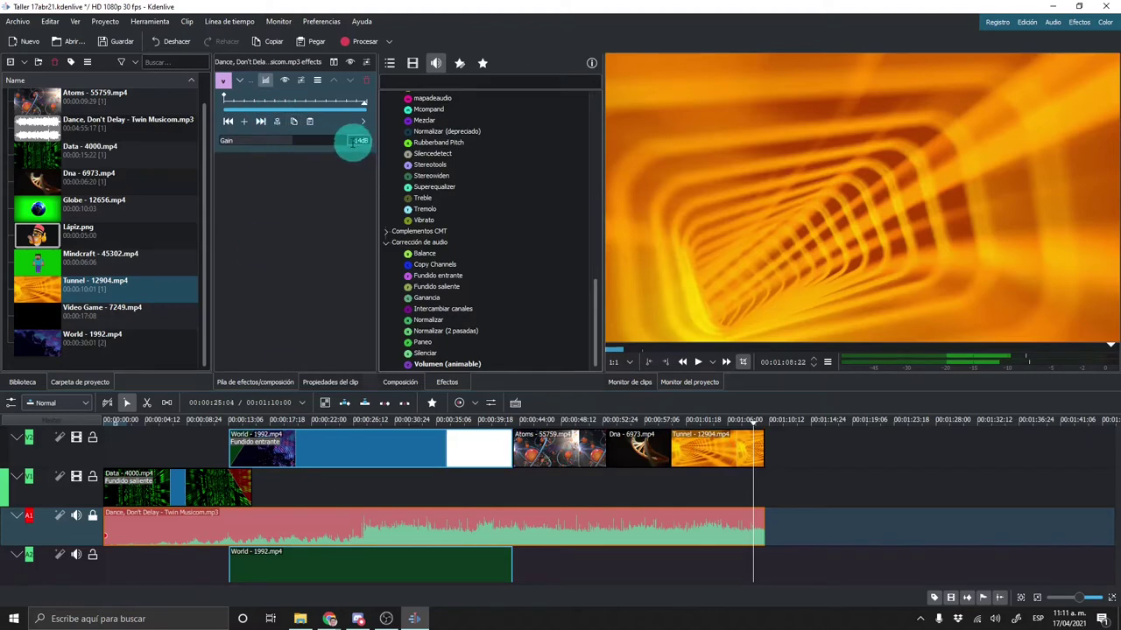
left_click(353, 143)
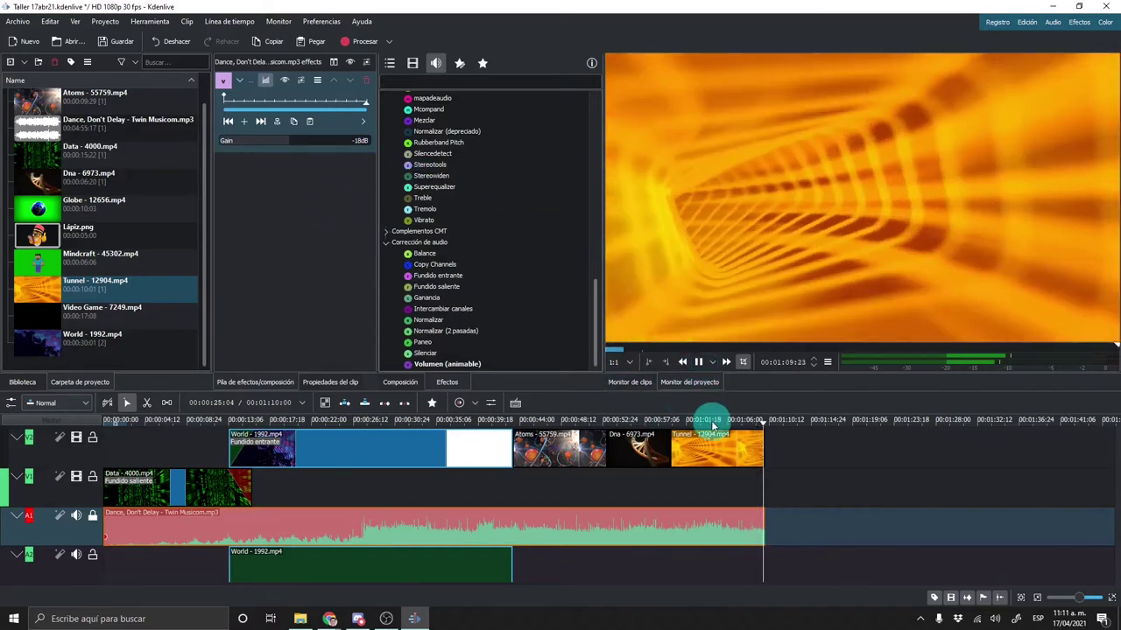
left_click(468, 420)
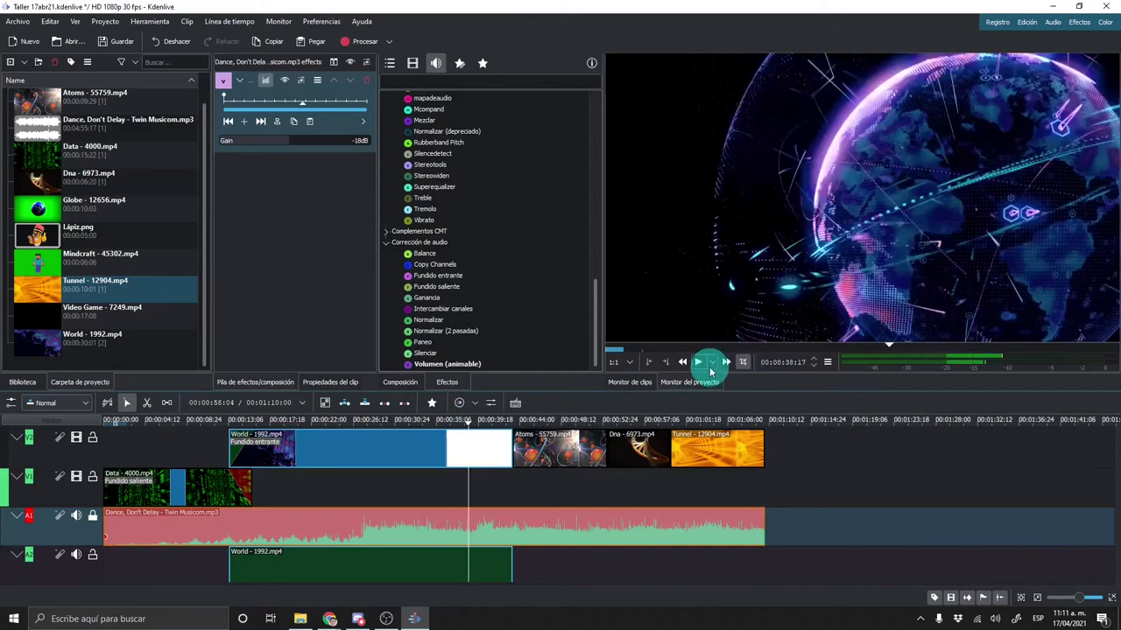
left_click(699, 362)
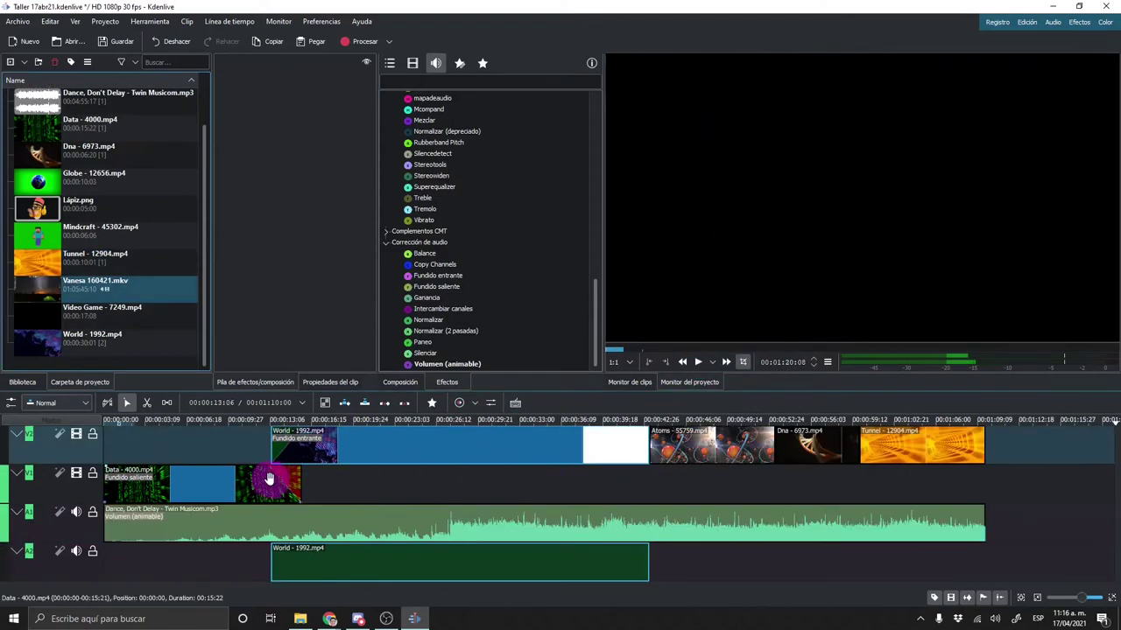
Create a 5-second PAL Color Bars generator clip with the default settings.
left_click(189, 294)
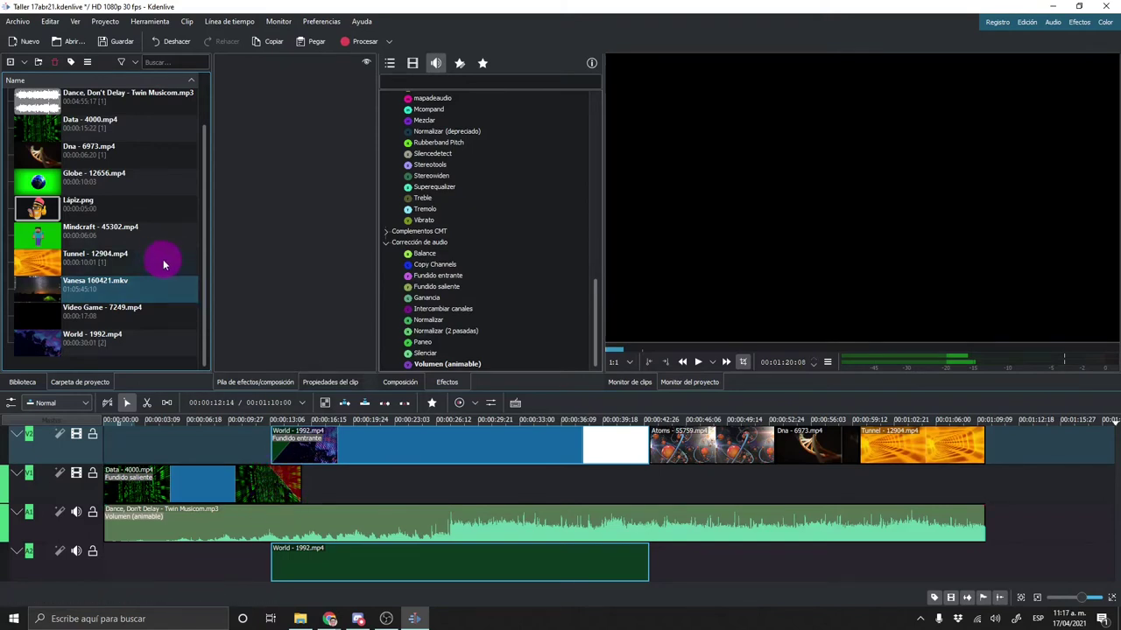
scroll(160, 280, "up", 2)
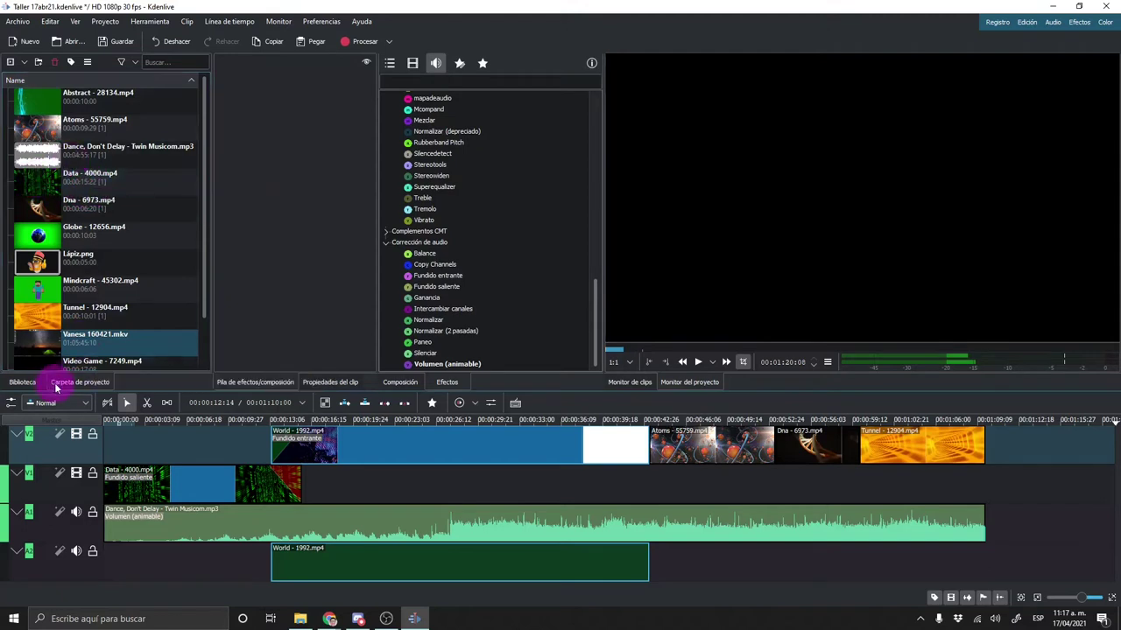
left_click(25, 65)
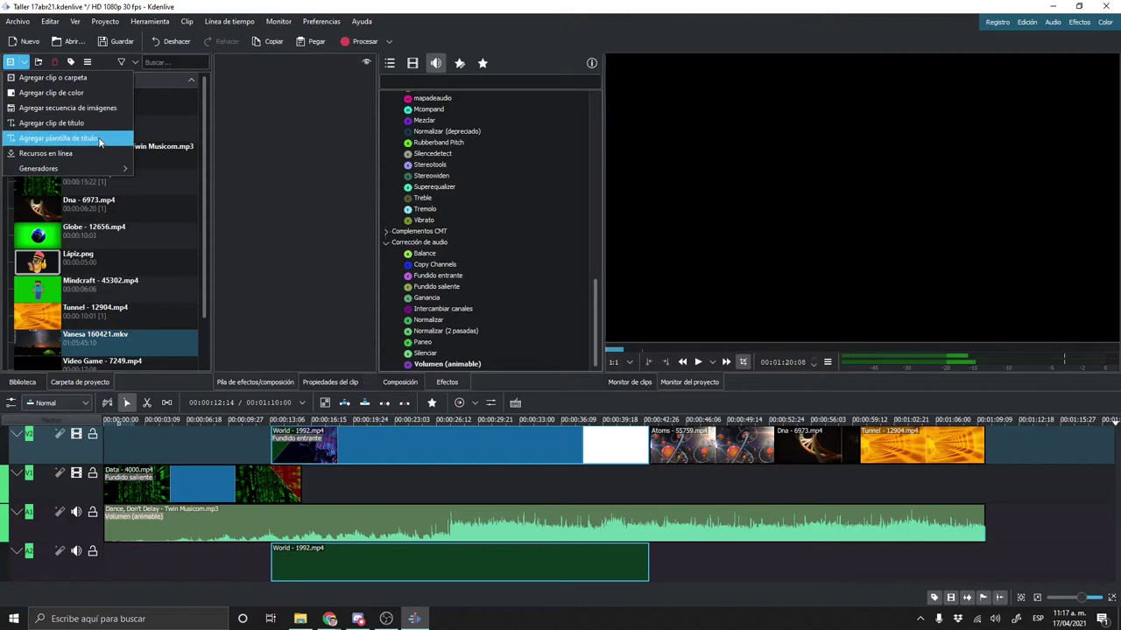
mouse_move(93, 172)
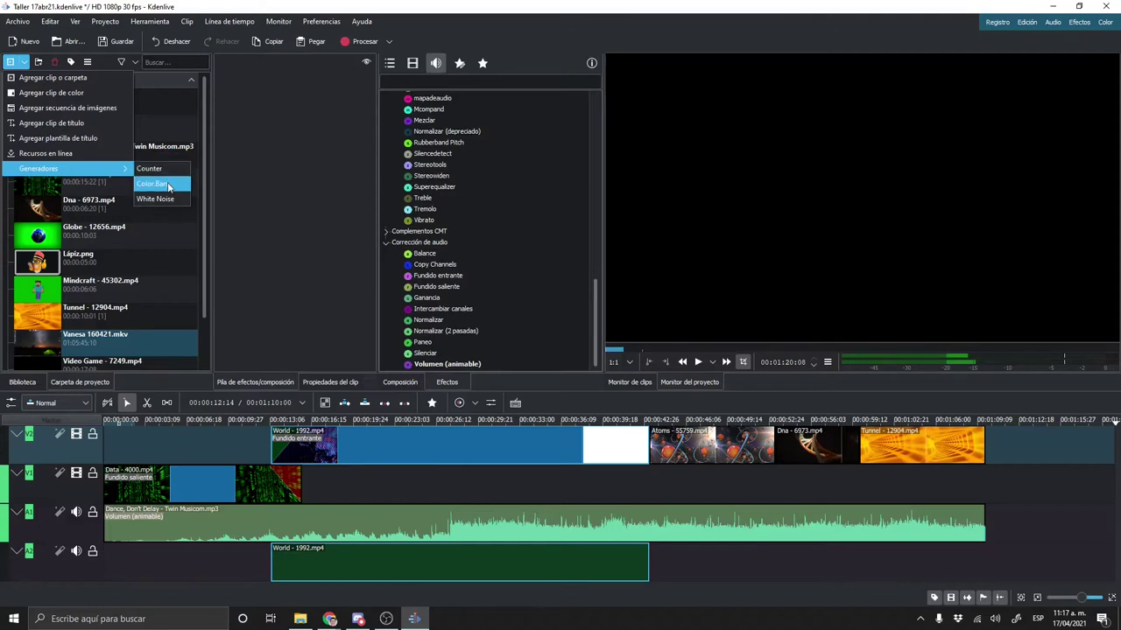
left_click(173, 203)
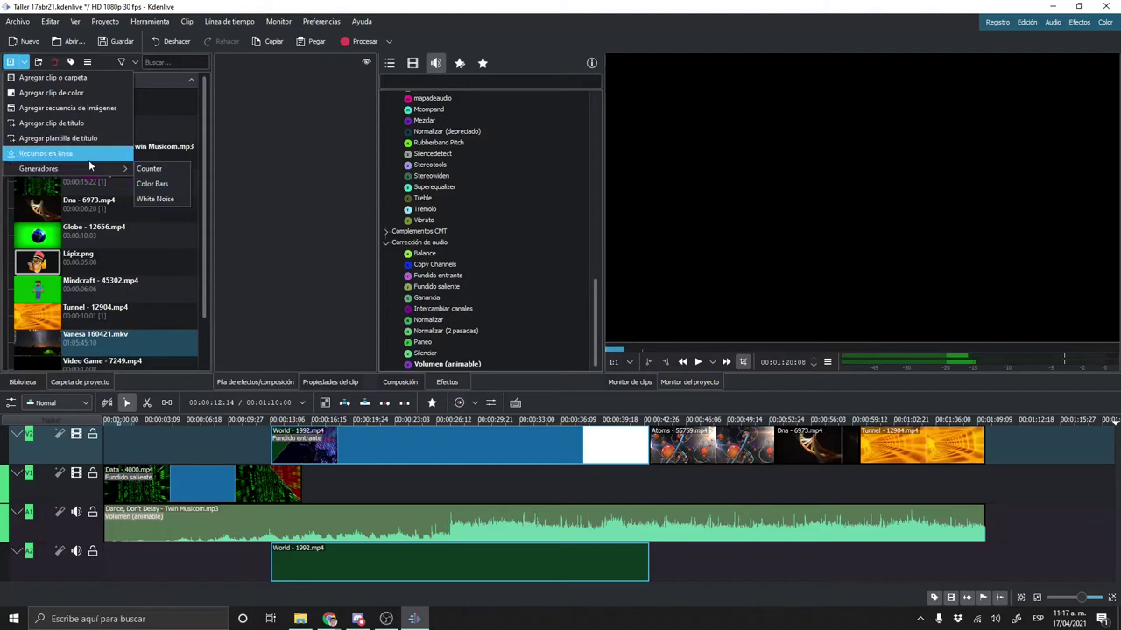
left_click(172, 184)
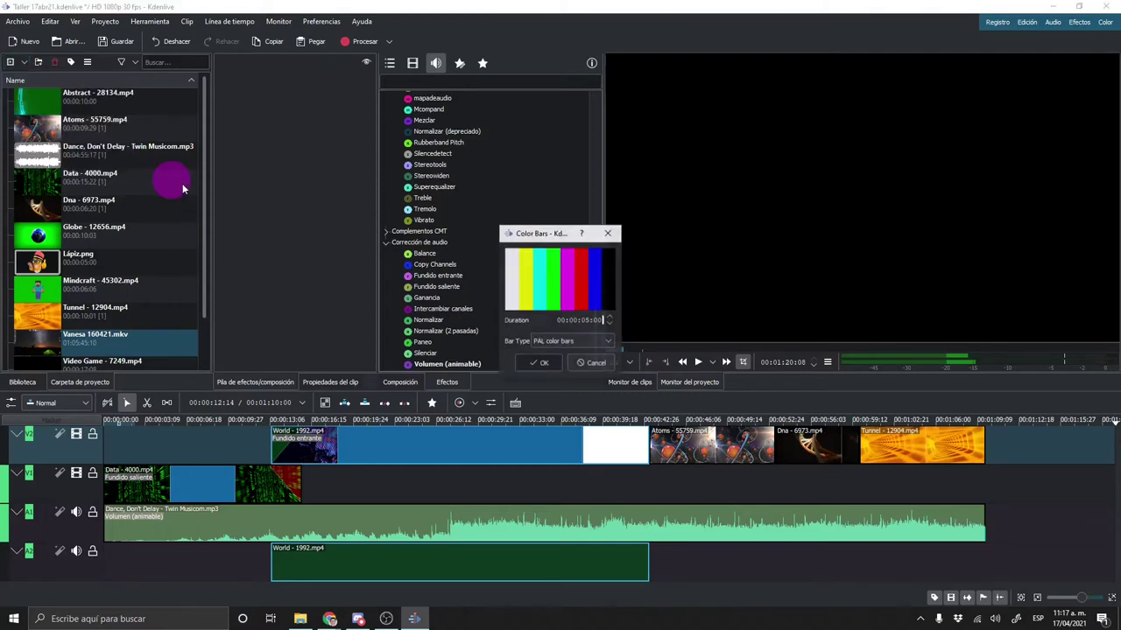
left_click(543, 366)
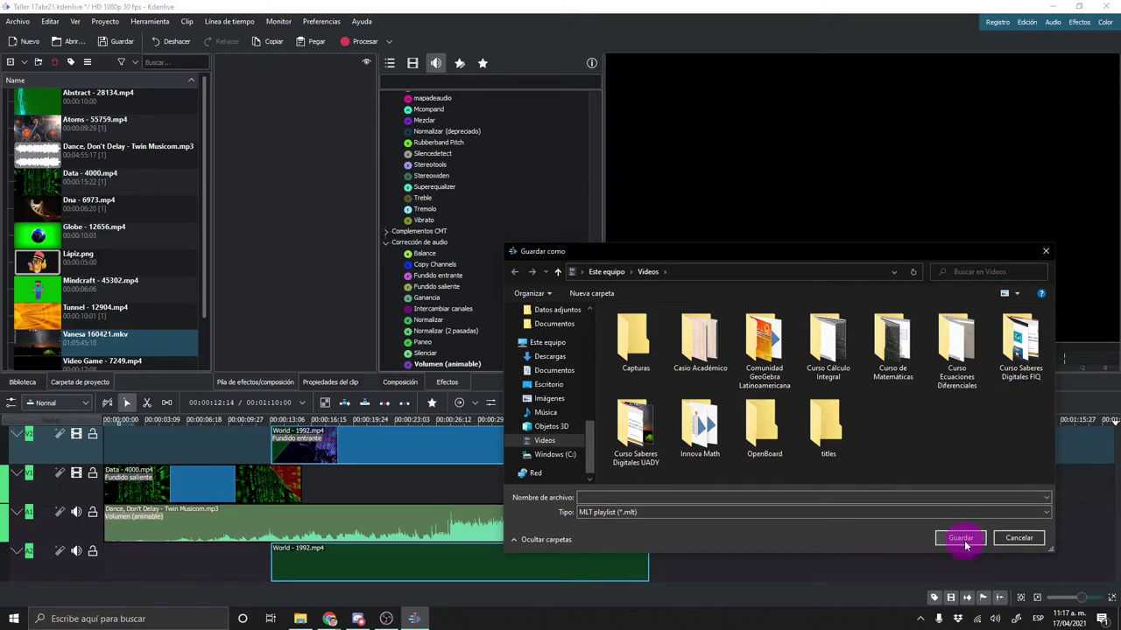
Save the colour bars clip as 1.mlt and preview it in the bin.
left_click(728, 497)
type("1")
key("Return")
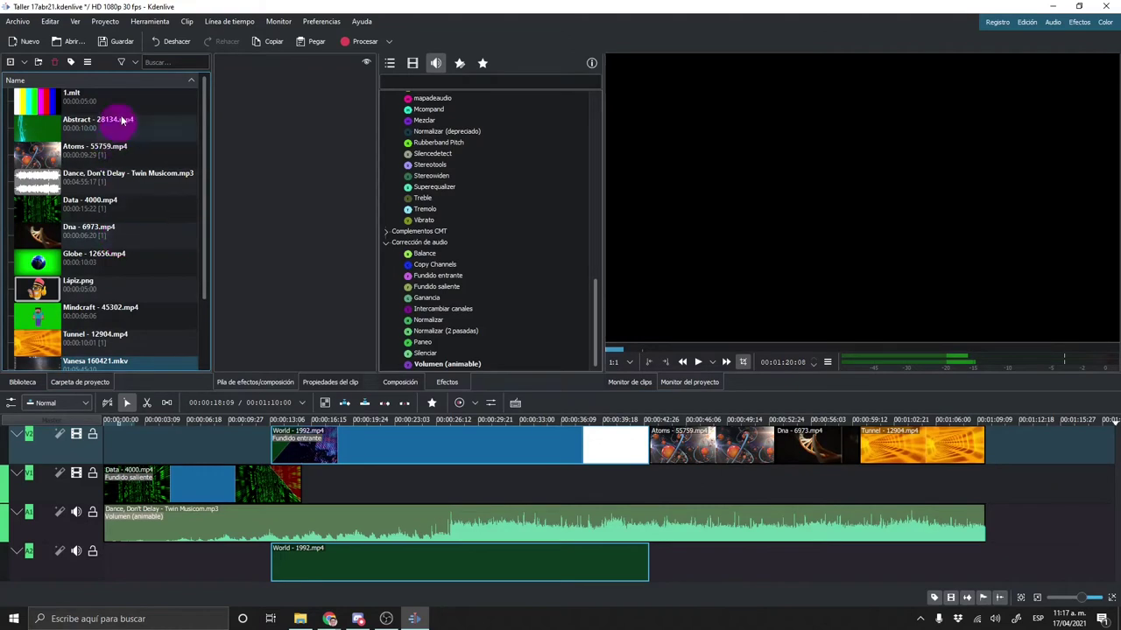
left_click(123, 98)
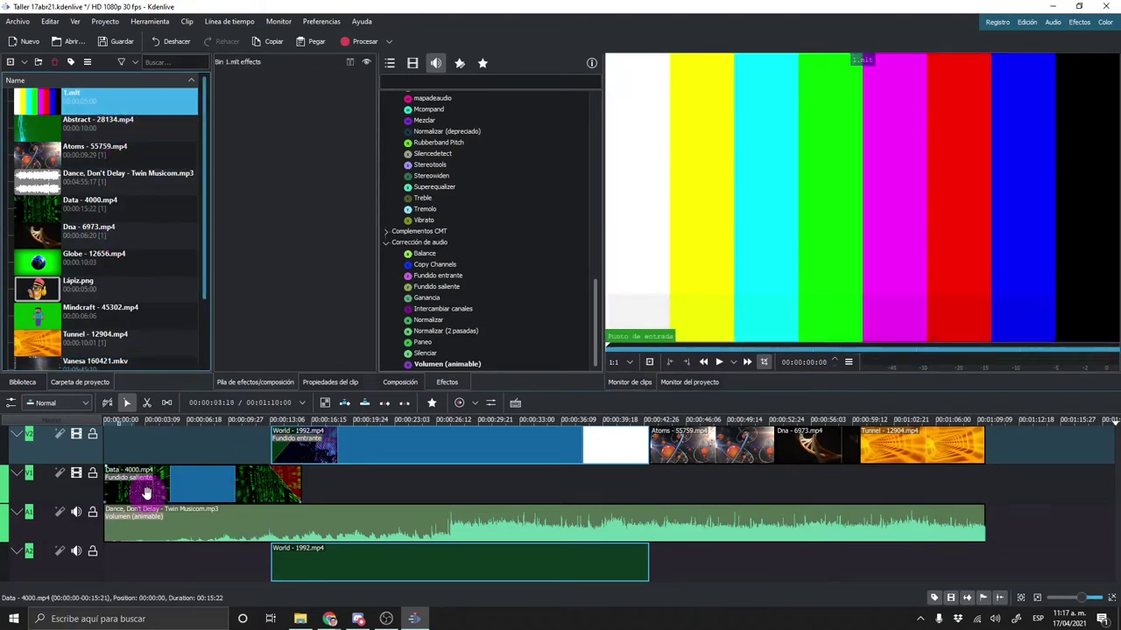
Place 1.mlt at the start of V1 with the Data clip butted right after it.
left_click_drag(146, 489, 271, 489)
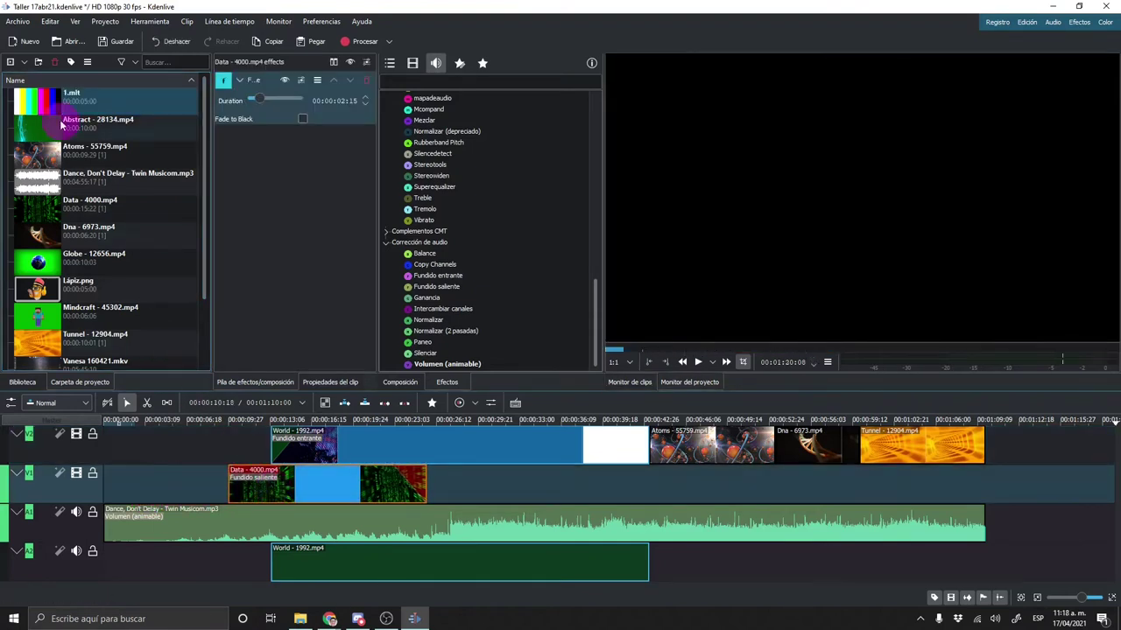
mouse_move(80, 112)
left_mouse_down()
mouse_move(139, 510)
mouse_move(109, 508)
left_mouse_up()
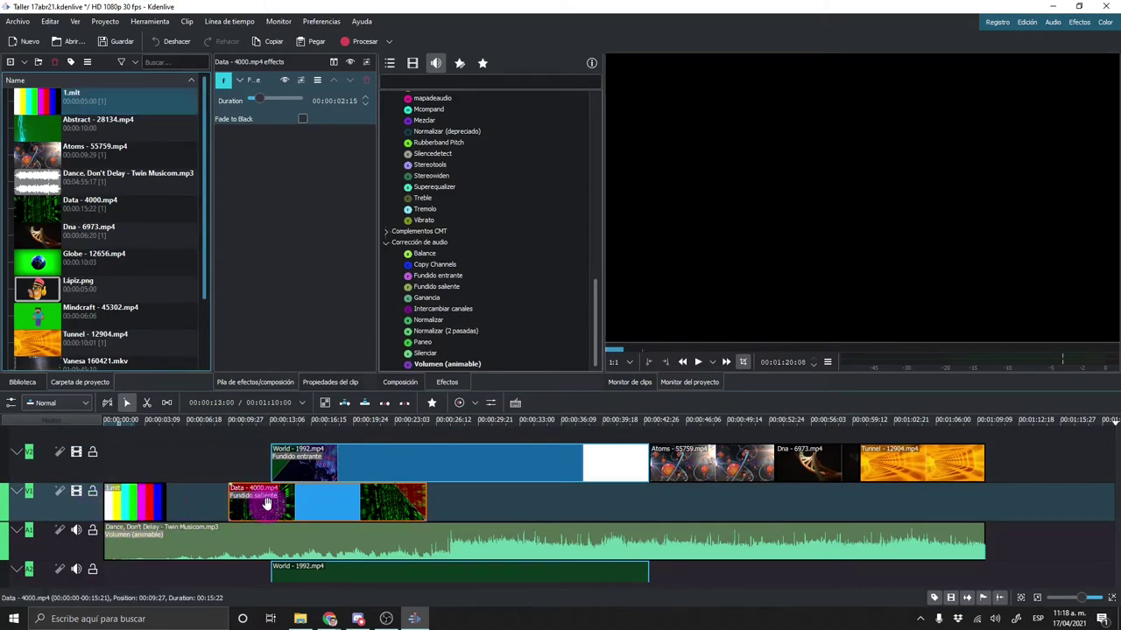
left_click_drag(259, 506, 195, 506)
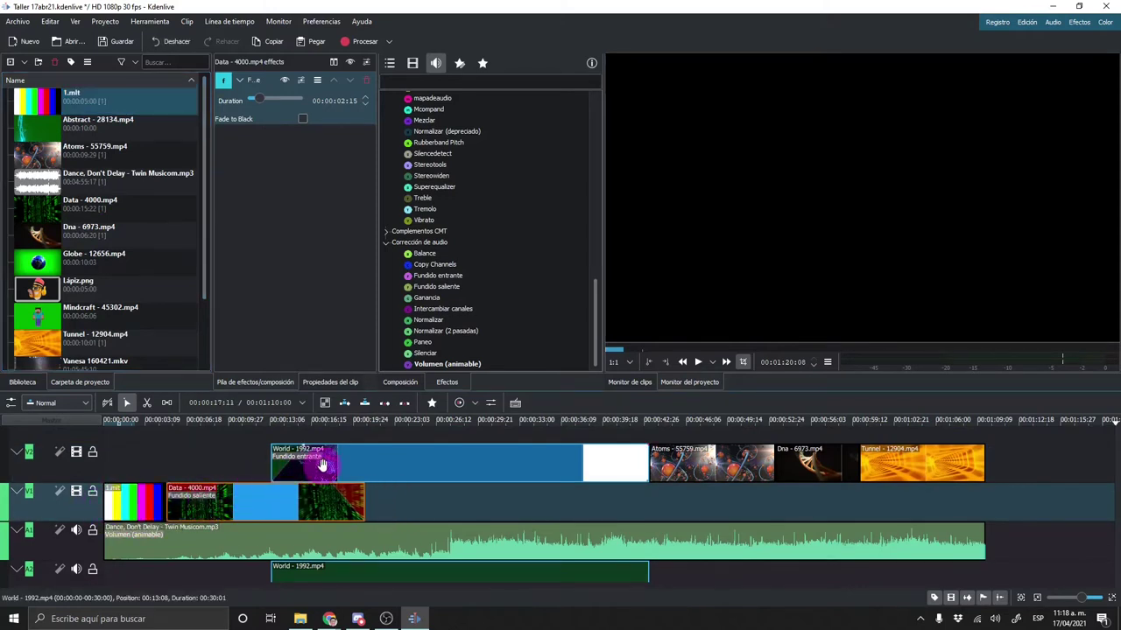
Line up World, Atoms, Dna and Tunnel end to end on V2 and extend the music to Tunnel's end.
left_click_drag(896, 462, 977, 463)
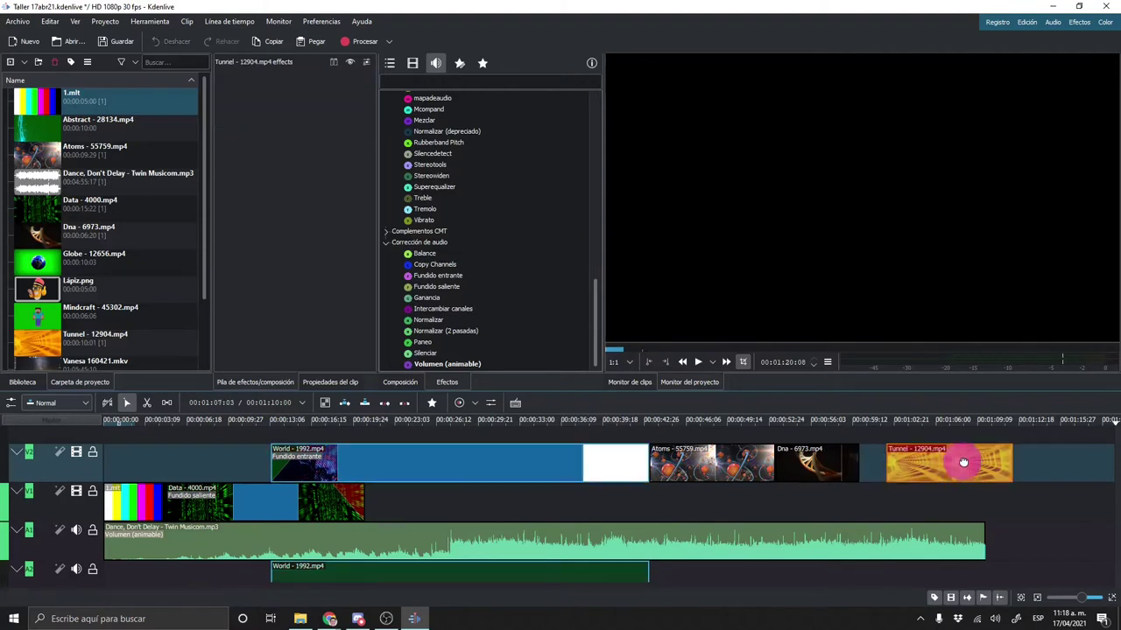
left_click_drag(858, 476, 933, 473)
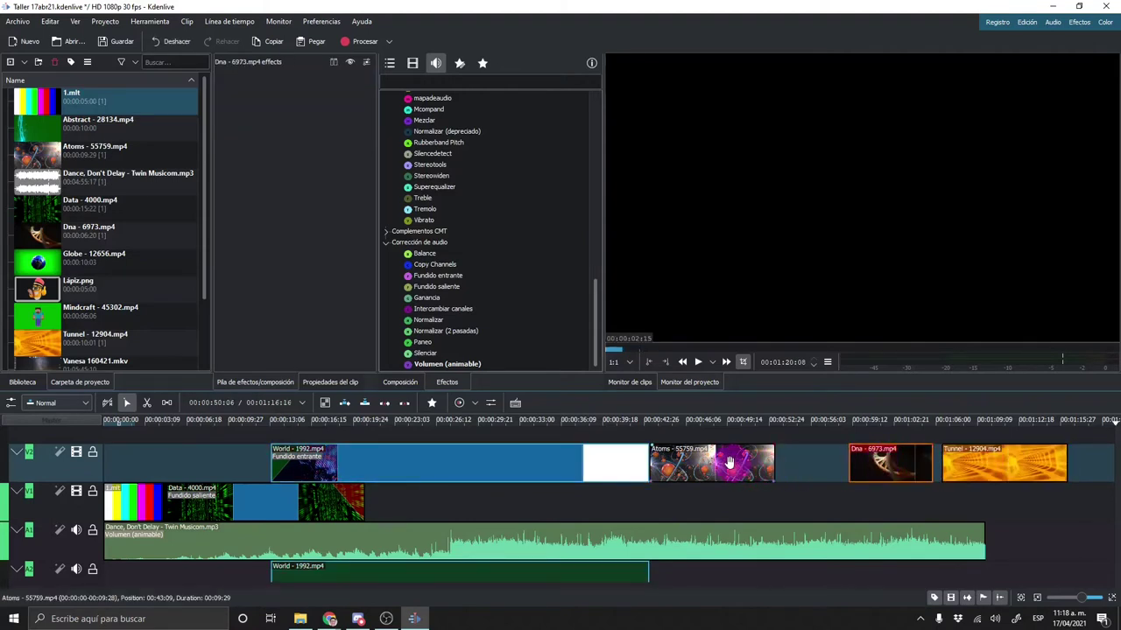
left_click_drag(733, 461, 807, 462)
mouse_move(442, 464)
left_mouse_down()
mouse_move(517, 467)
mouse_move(496, 467)
left_mouse_up()
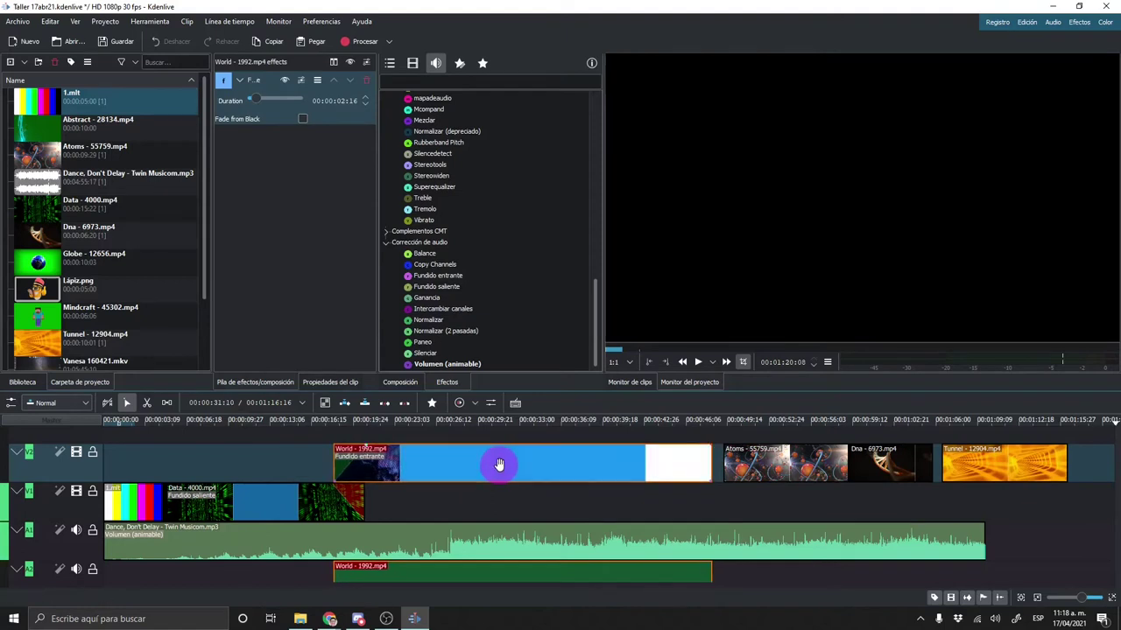
left_click_drag(757, 462, 746, 461)
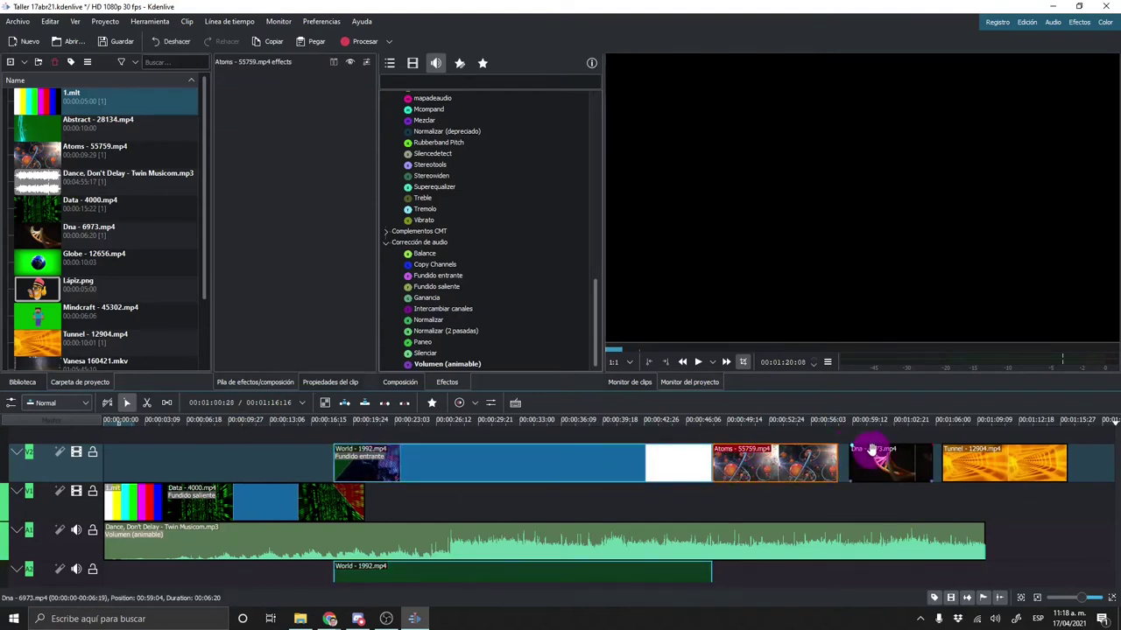
left_click_drag(851, 461, 841, 461)
left_click_drag(958, 457, 938, 457)
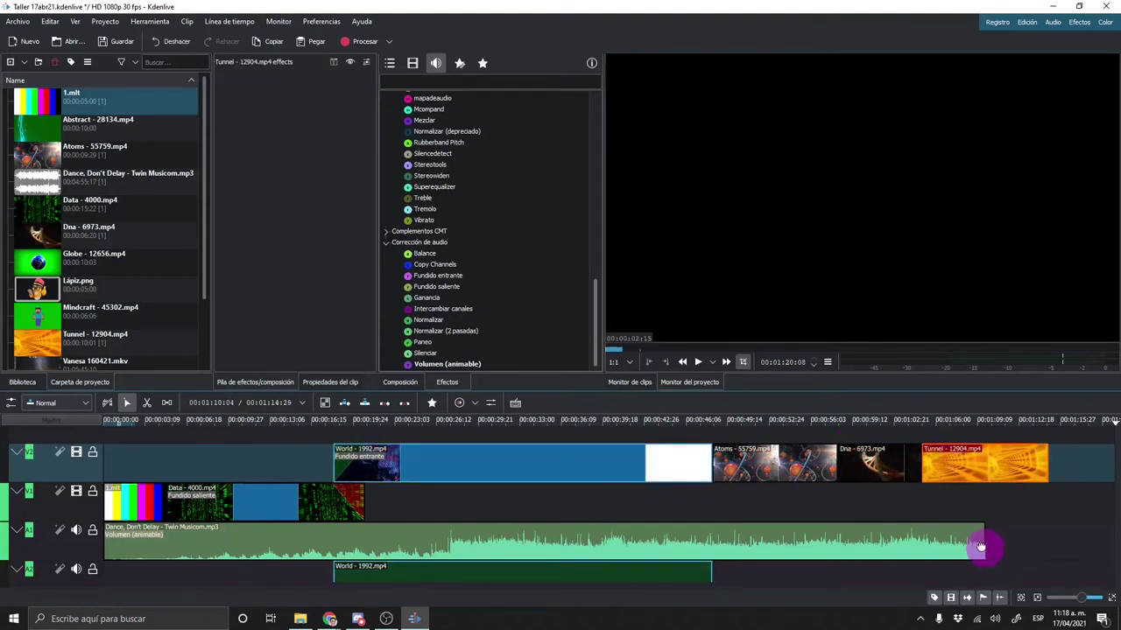
left_click_drag(983, 541, 1045, 536)
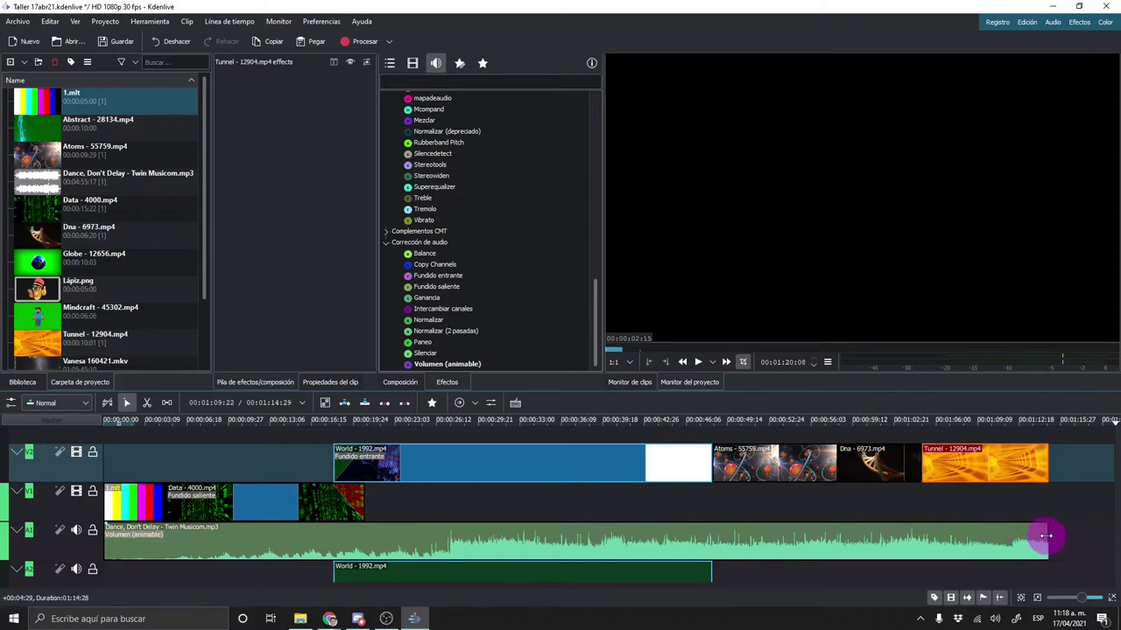
Play the project from the start to review the timeline.
left_click(128, 425)
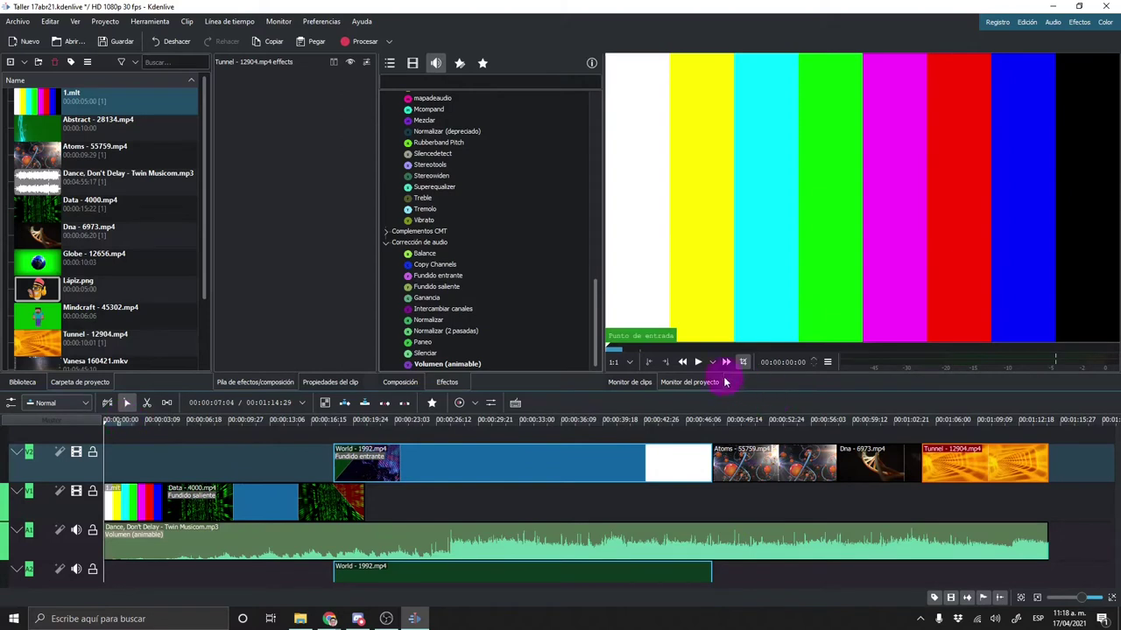
left_click(698, 363)
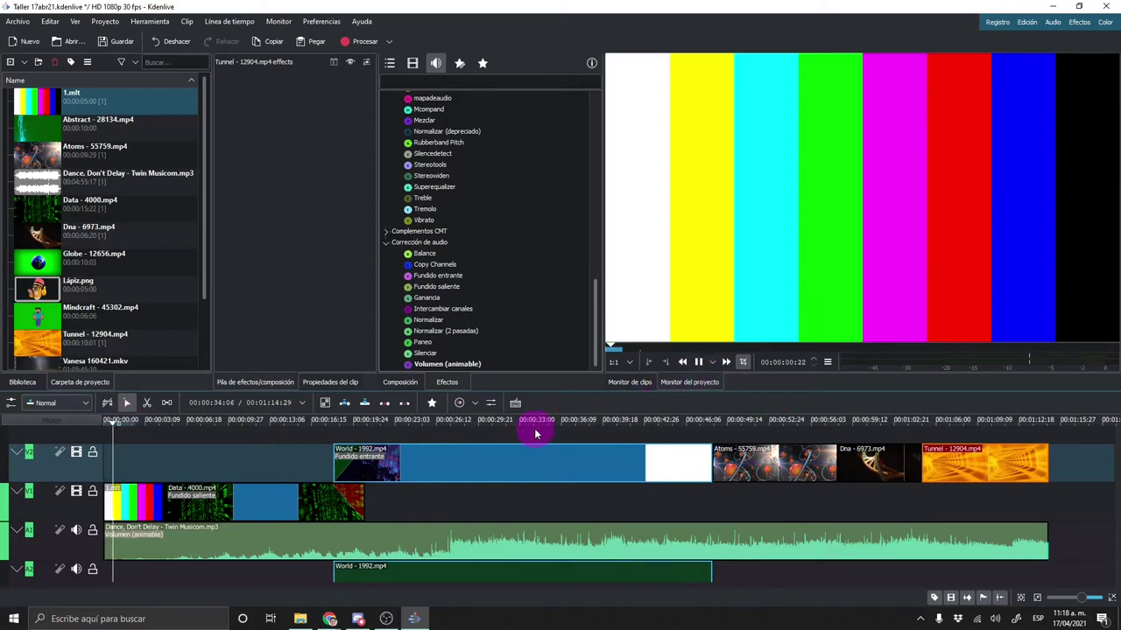
left_click(698, 362)
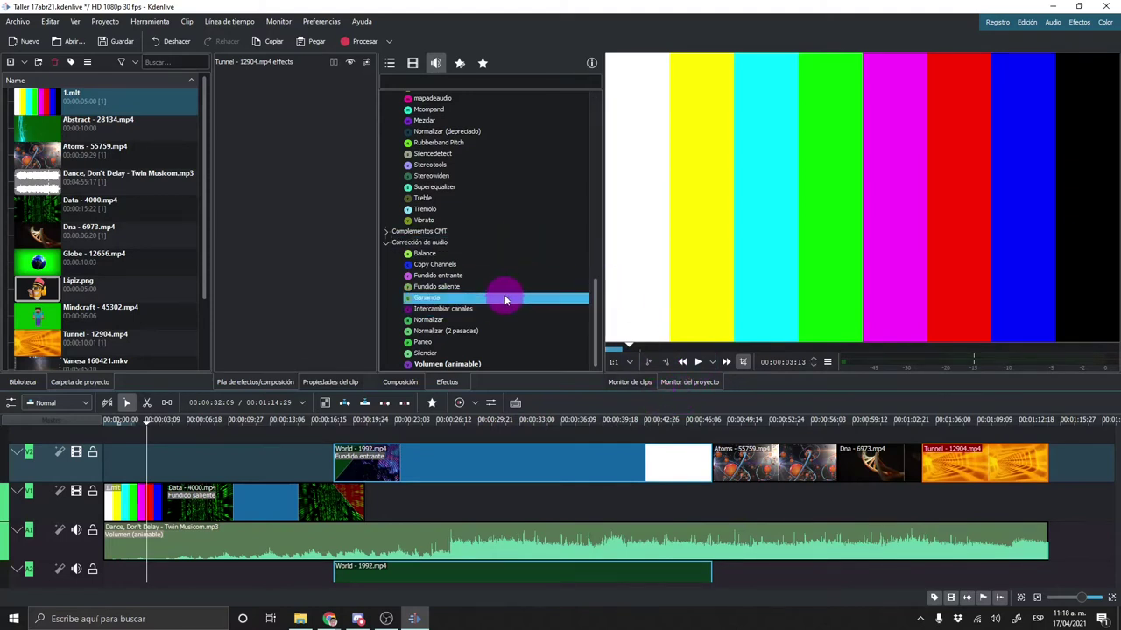
Apply the Película antigua video effect, found by searching 'pel', to the 1.mlt colour bars clip and replay it.
left_click(412, 63)
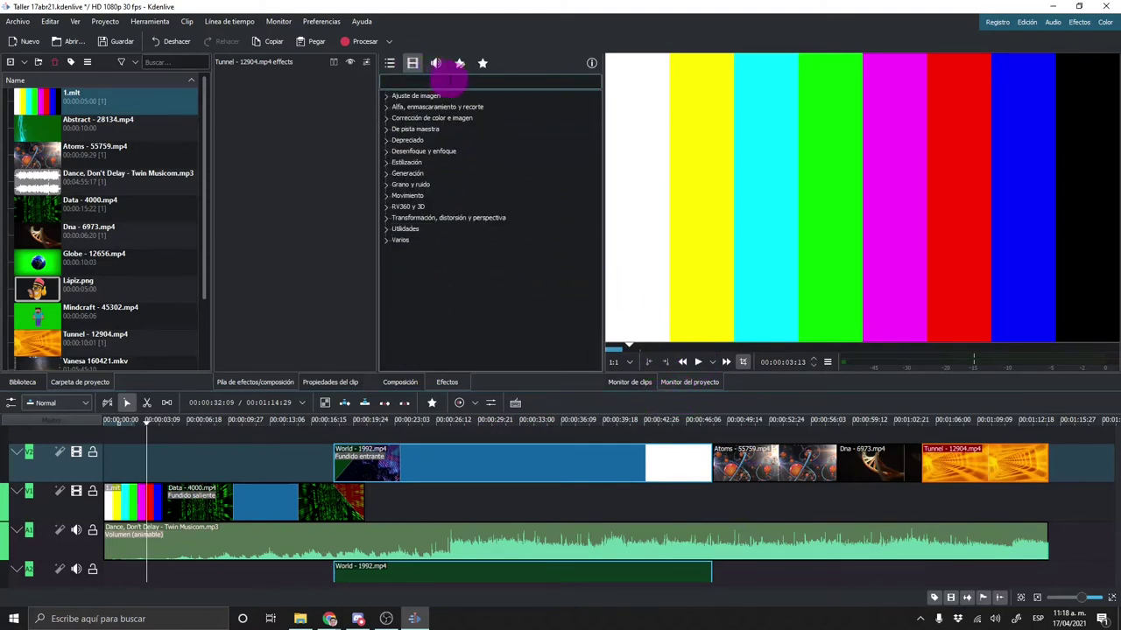
type("pel")
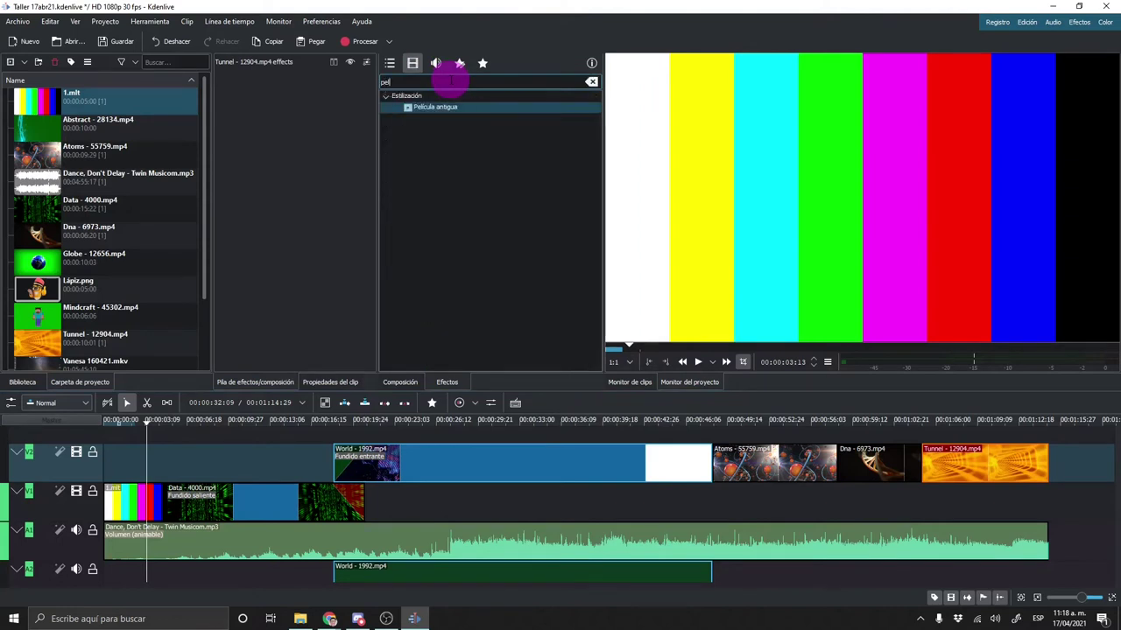
left_click_drag(459, 107, 146, 496)
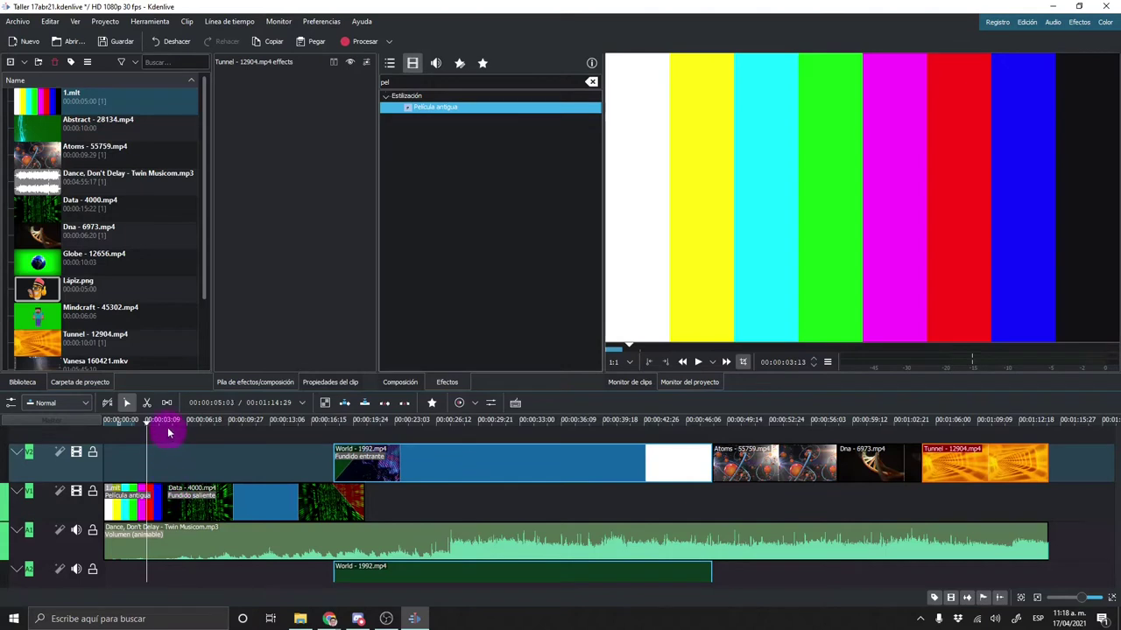
left_click_drag(169, 432, 93, 426)
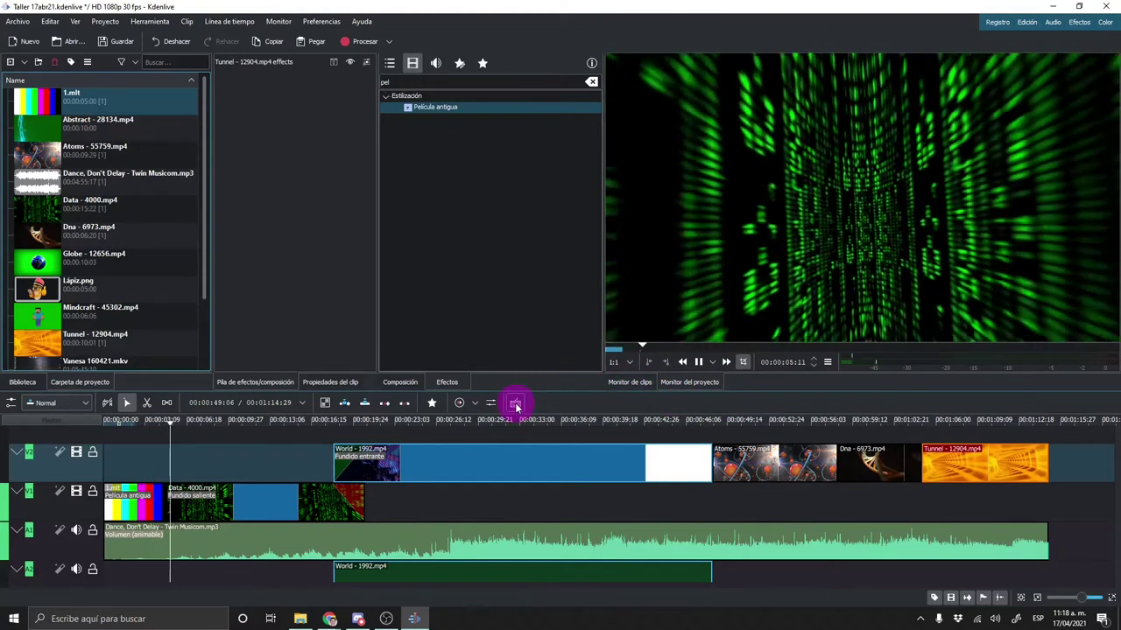
left_click(698, 361)
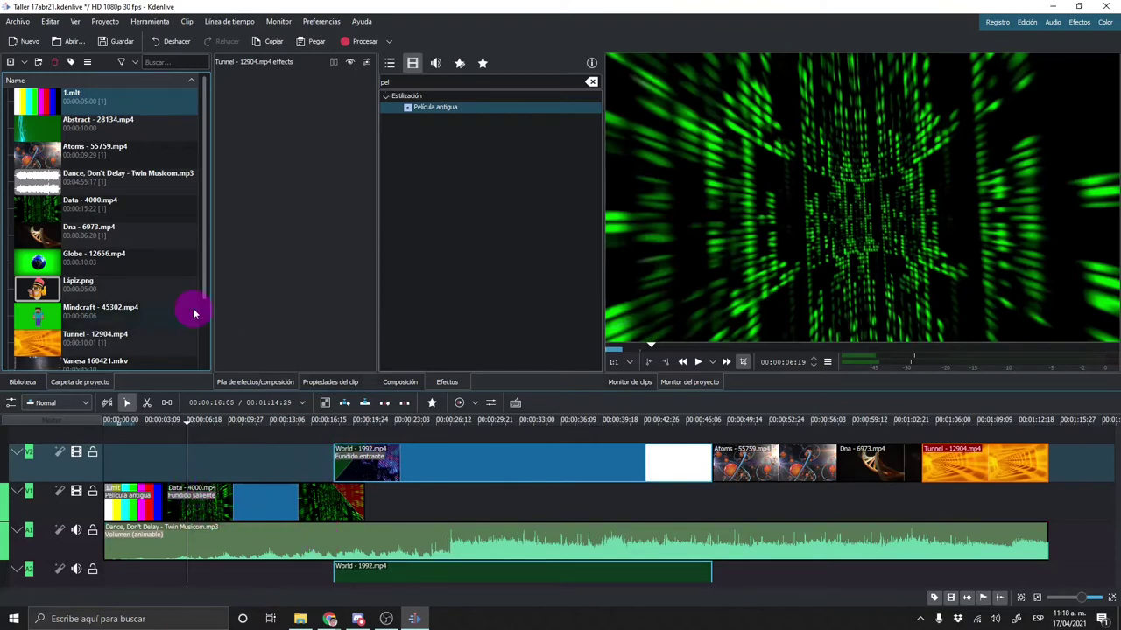
left_click(24, 63)
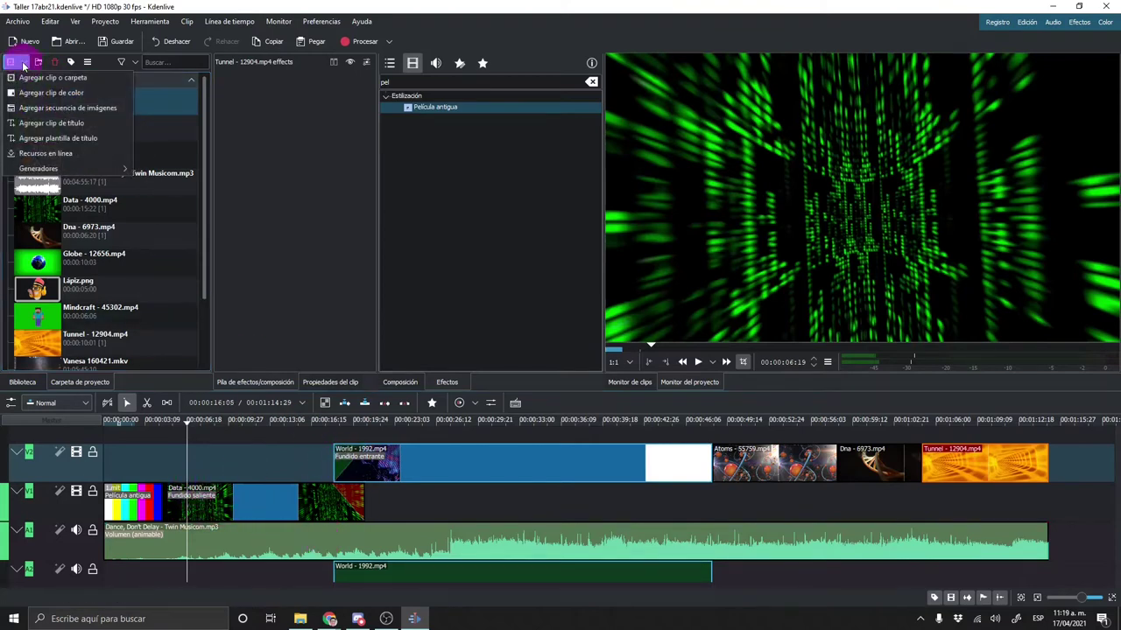
Start a new title clip and draw a black 1160 by 455 rectangle in the canvas's lower right.
left_click(116, 128)
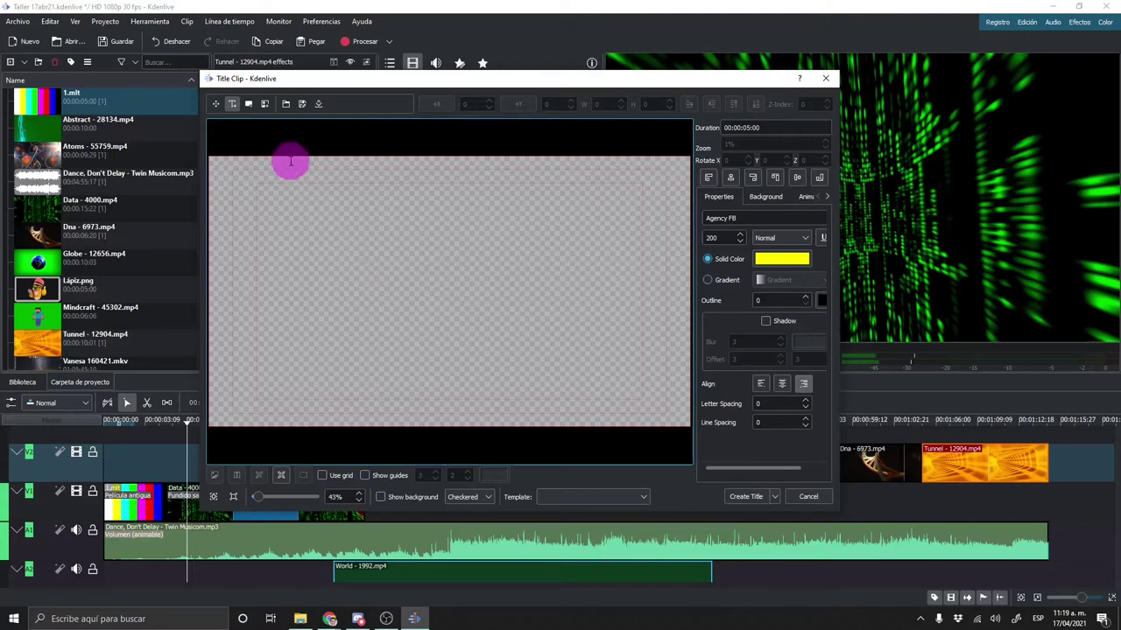
left_click(249, 105)
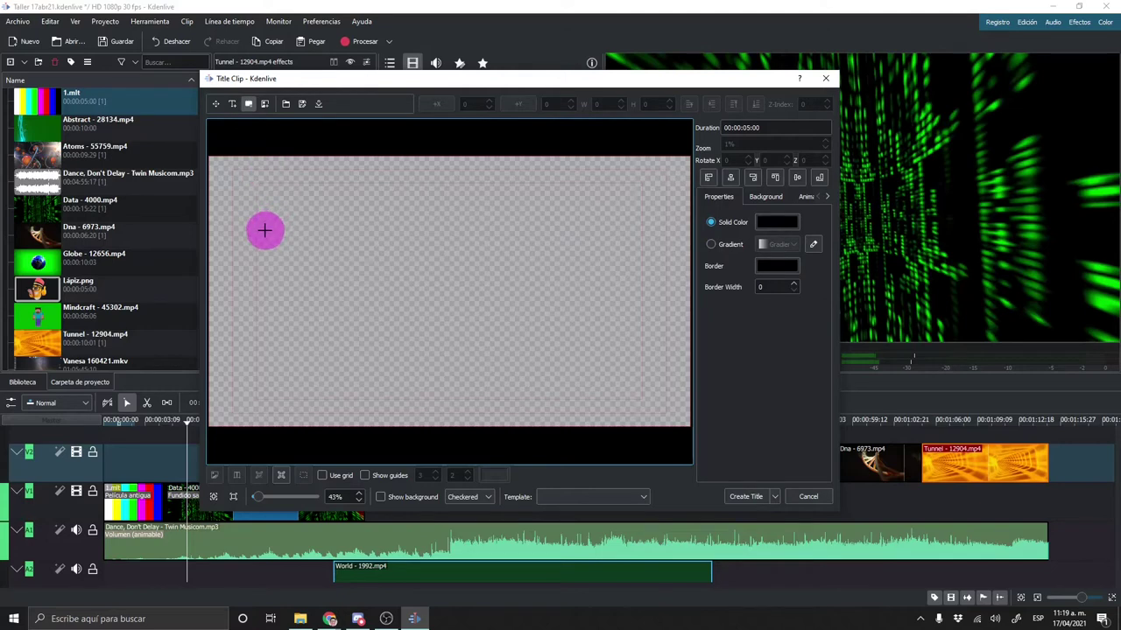
left_click_drag(265, 244, 555, 358)
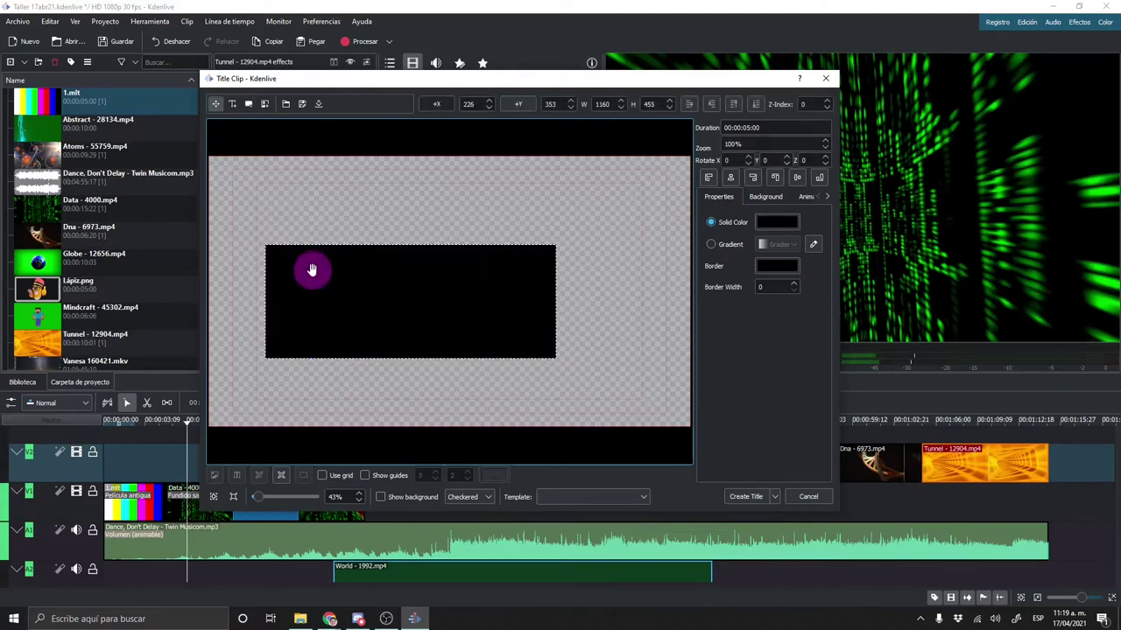
mouse_move(309, 268)
left_mouse_down()
mouse_move(231, 280)
mouse_move(324, 298)
mouse_move(367, 360)
mouse_move(428, 351)
left_mouse_up()
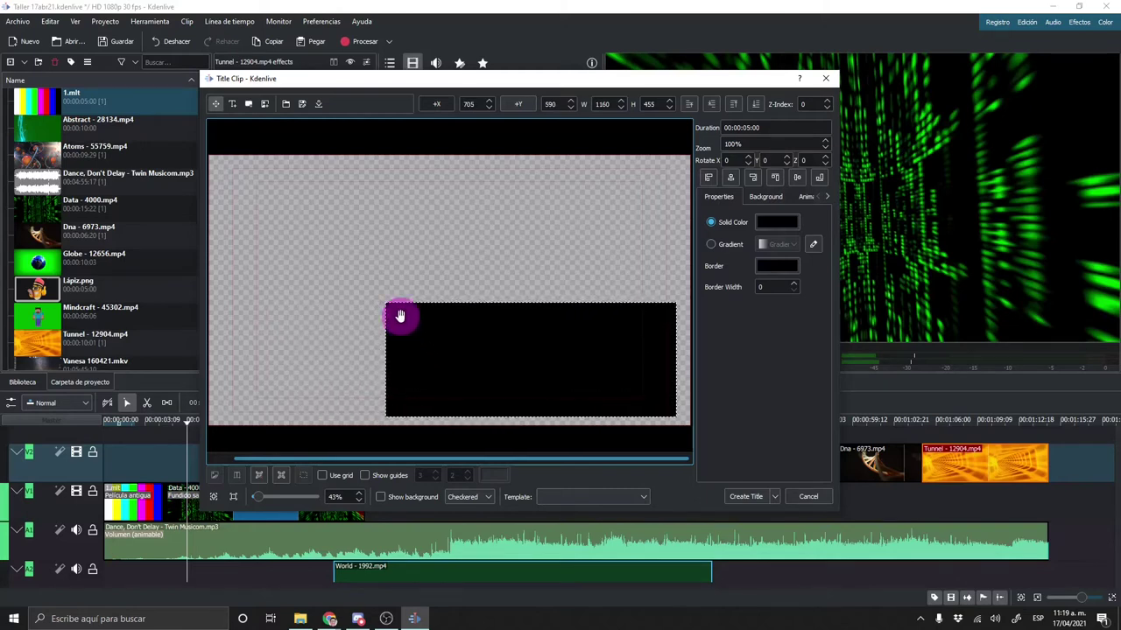
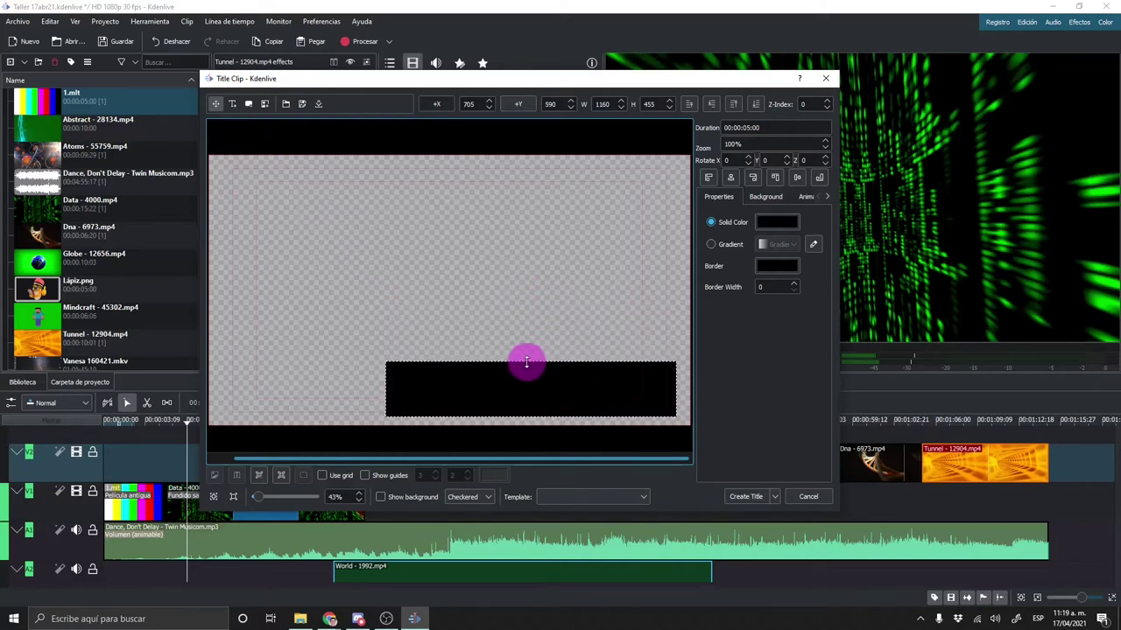
Reshape the black rectangle into a wide 1761×132 bar near the bottom of the title frame.
left_click_drag(526, 305, 526, 384)
mouse_move(387, 404)
left_mouse_down()
mouse_move(436, 408)
mouse_move(235, 402)
left_mouse_up()
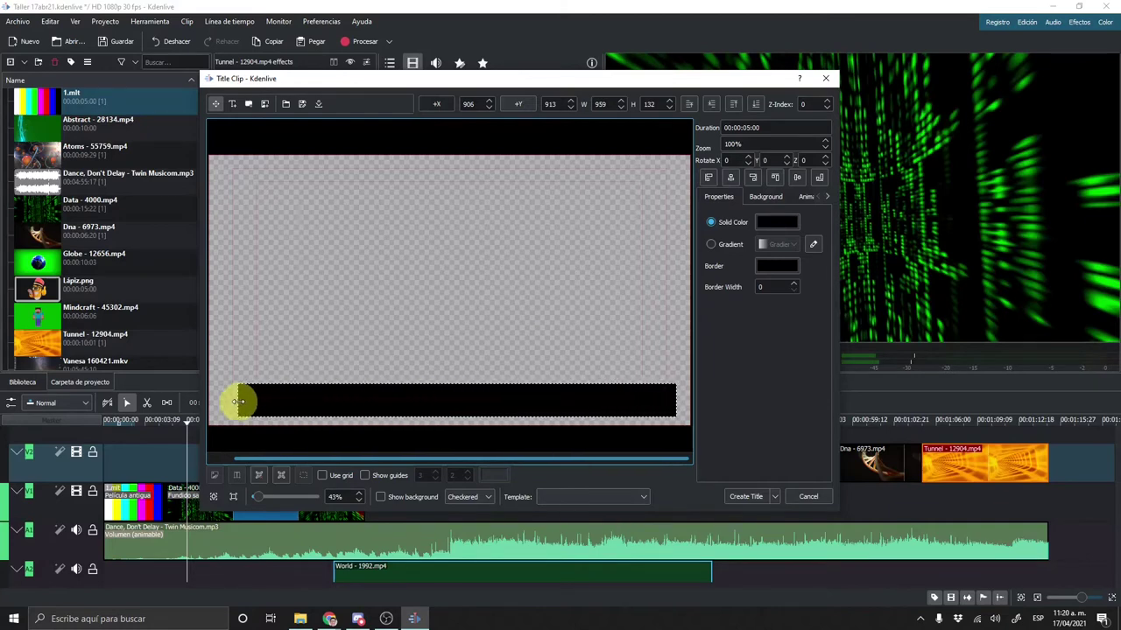
left_click_drag(454, 383, 448, 362)
Add the text 'Presentación' to the title canvas.
left_click(234, 105)
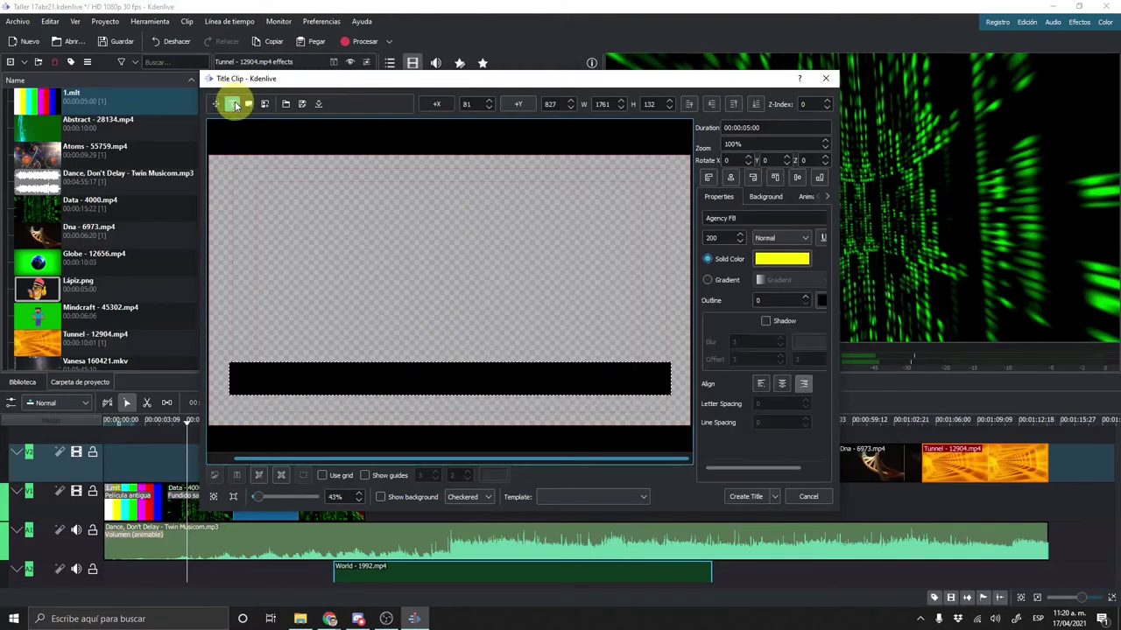
left_click(331, 251)
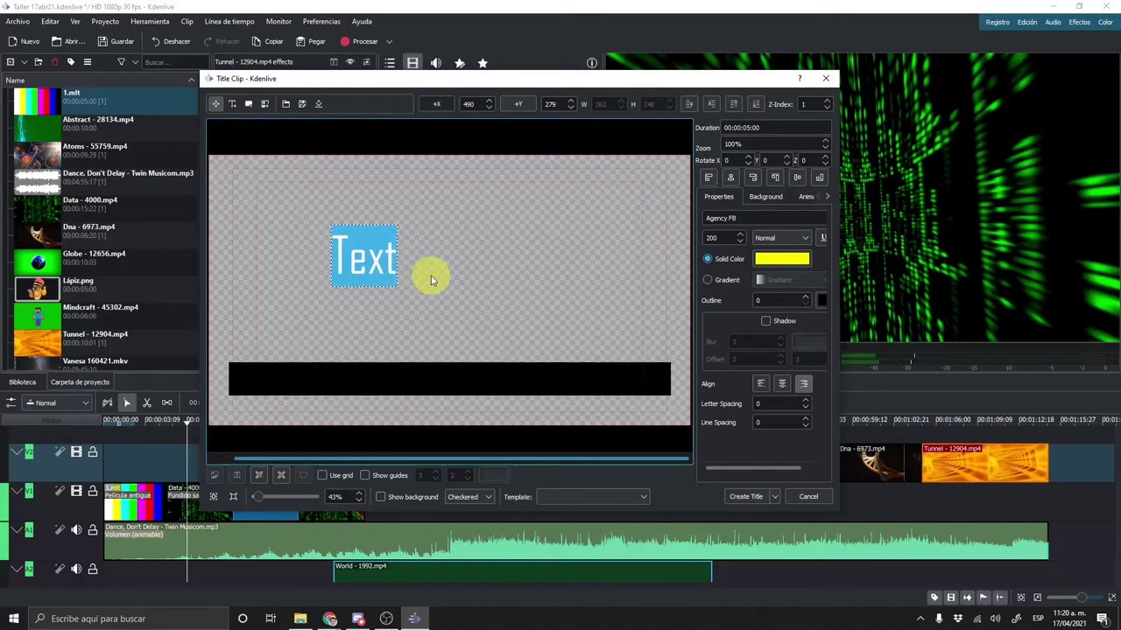
type("Presentación")
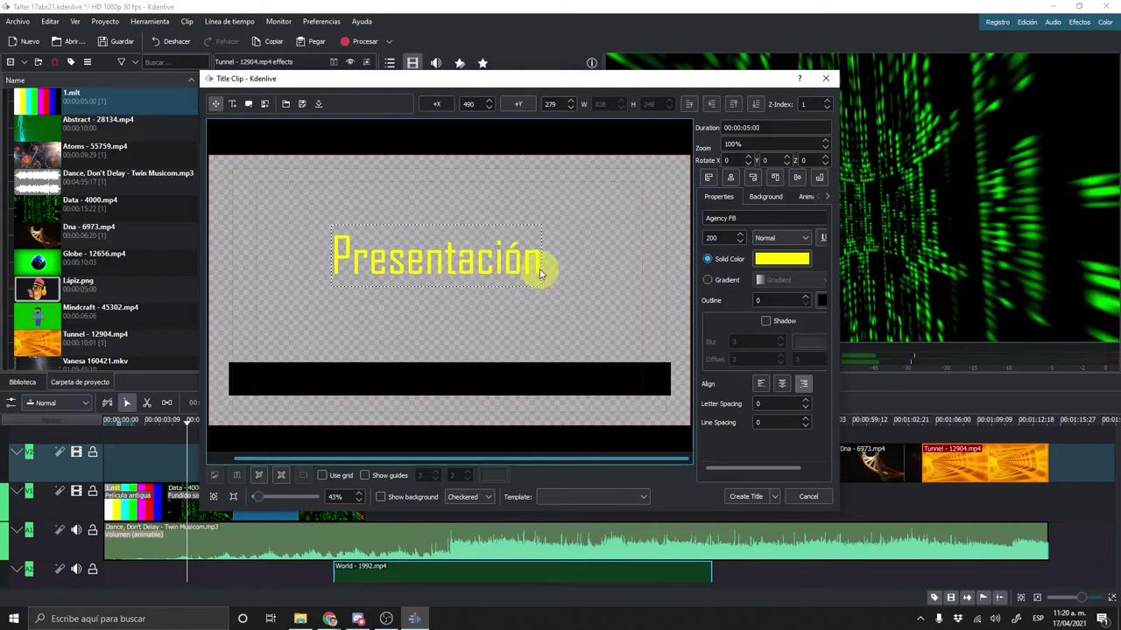
Change the Presentación text font from Agency FB to Arial Rounded MT Bold.
left_click_drag(541, 274, 332, 260)
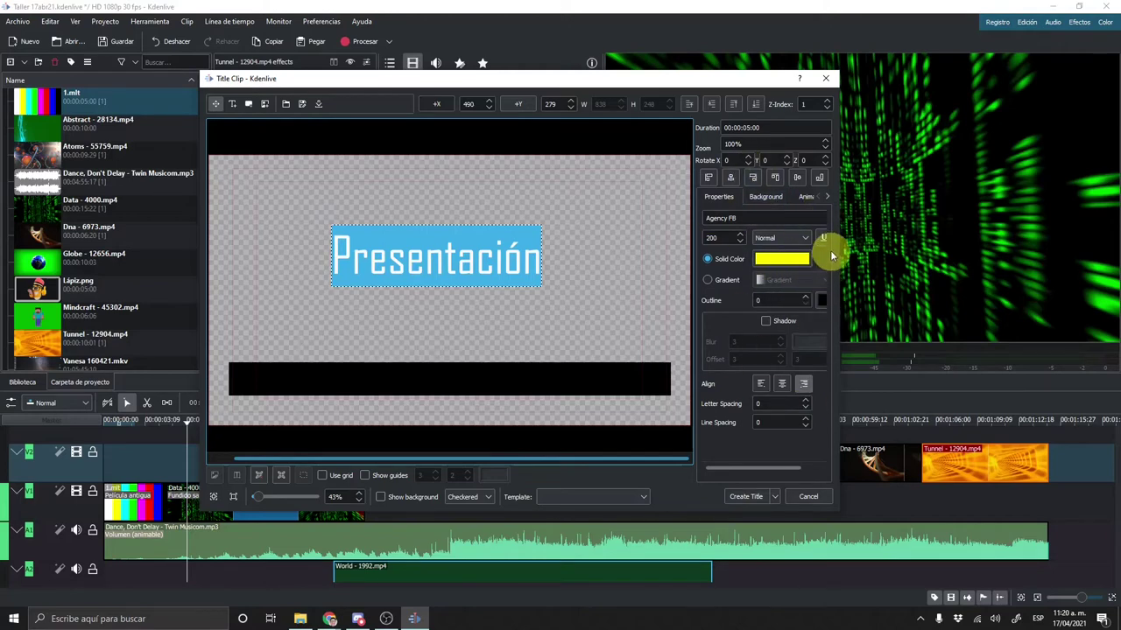
left_click_drag(840, 244, 873, 243)
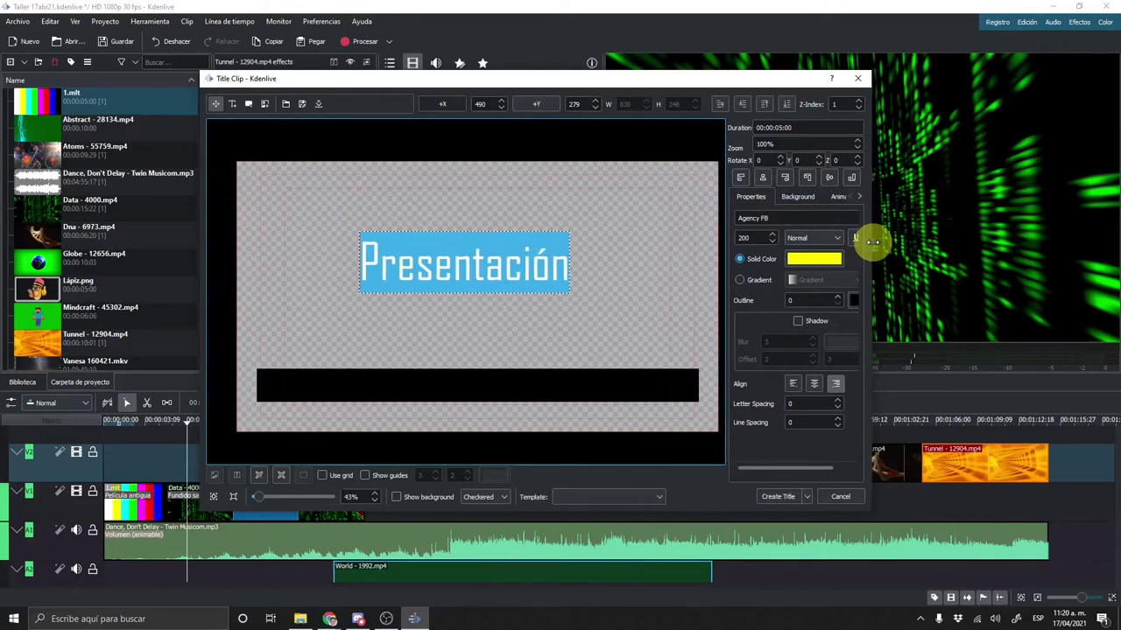
left_click(784, 219)
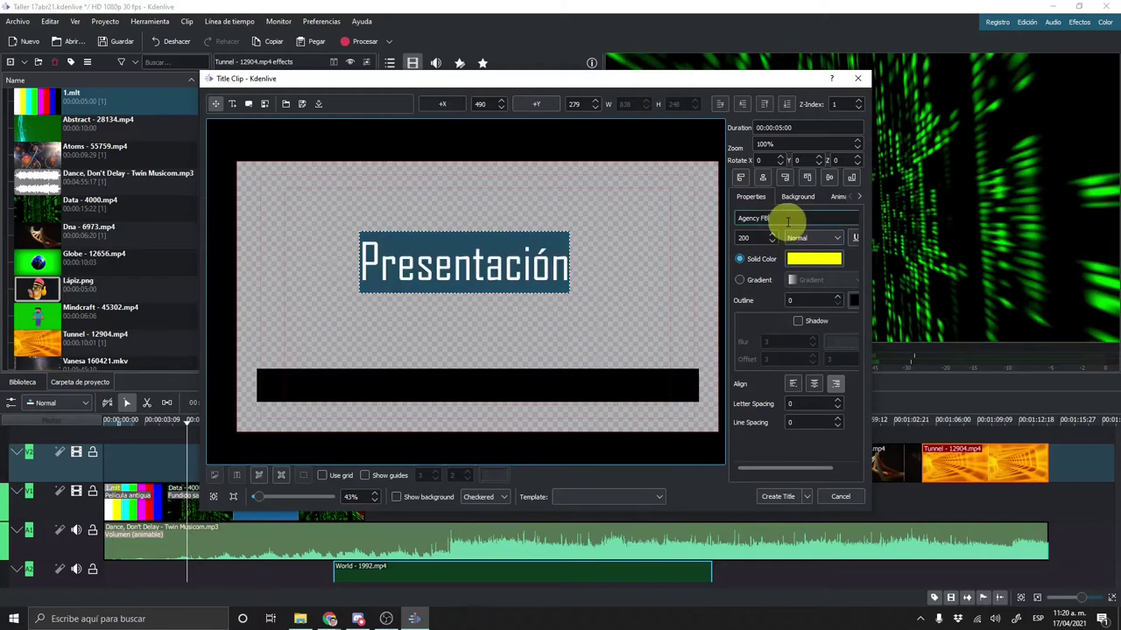
scroll(788, 220, "down", 1)
scroll(788, 220, "up", 1)
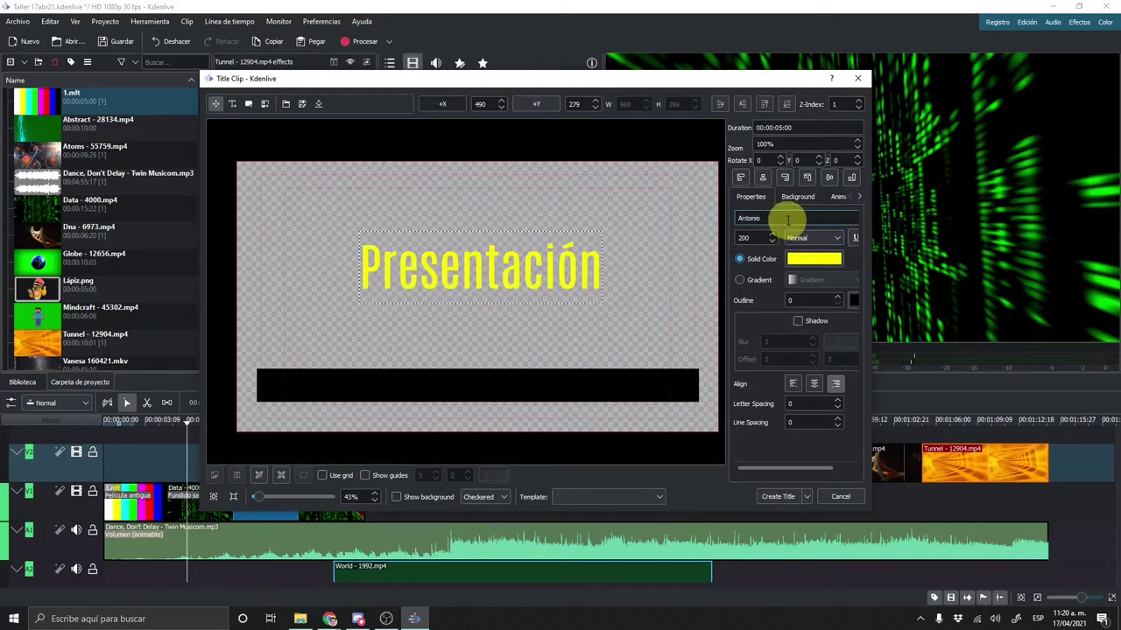
scroll(788, 221, "down", 2)
scroll(788, 221, "down", 1)
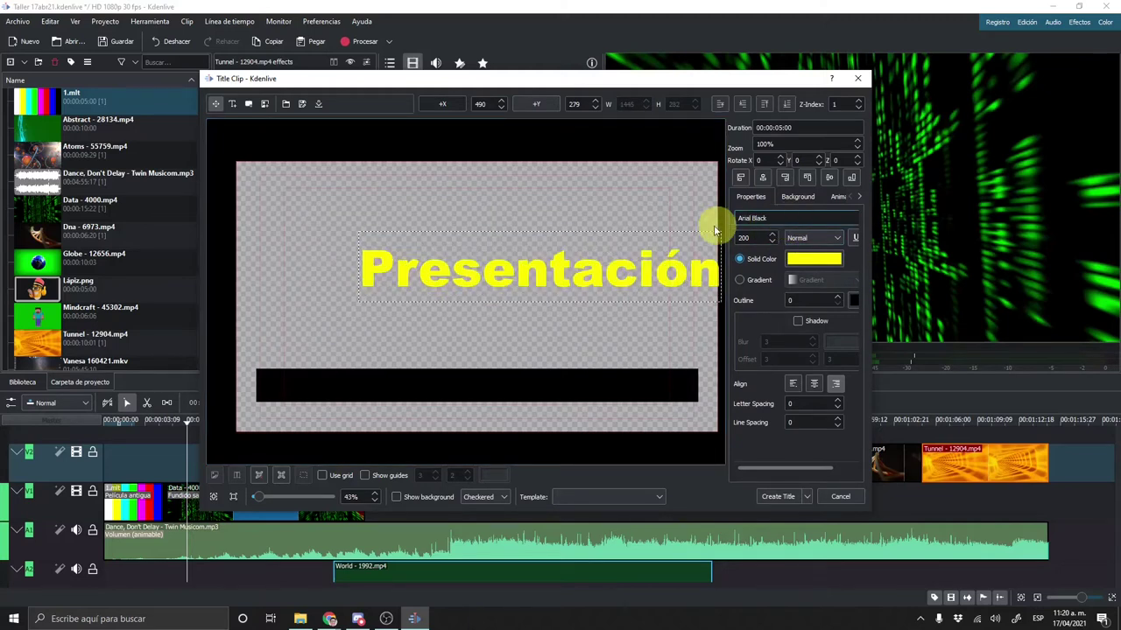
scroll(740, 220, "down", 1)
scroll(740, 223, "down", 1)
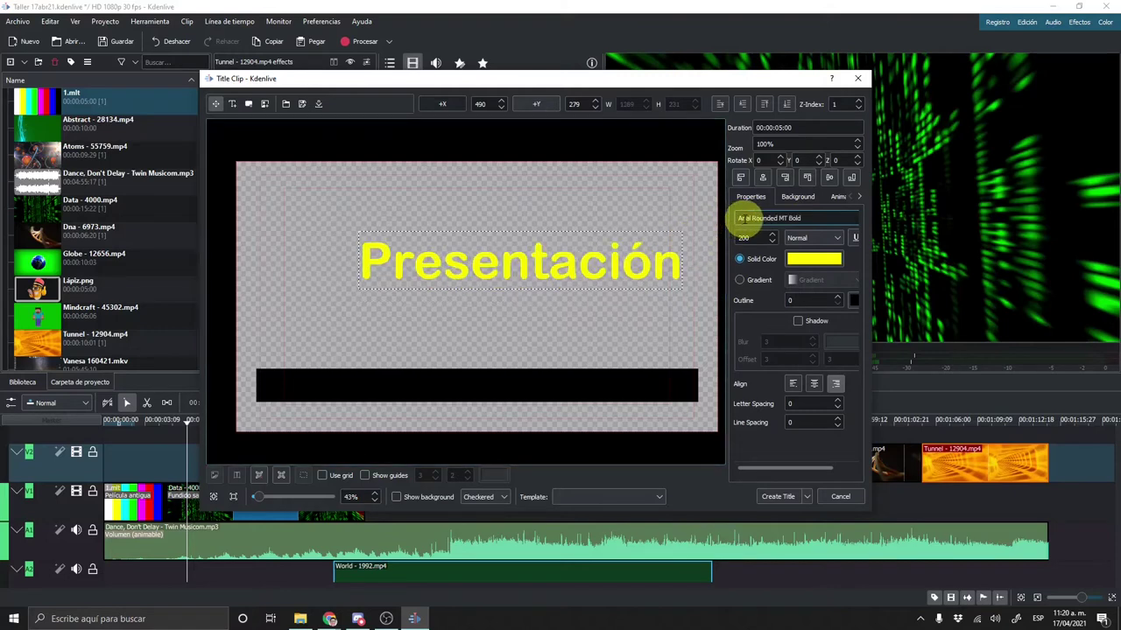
scroll(740, 221, "down", 1)
scroll(739, 222, "up", 1)
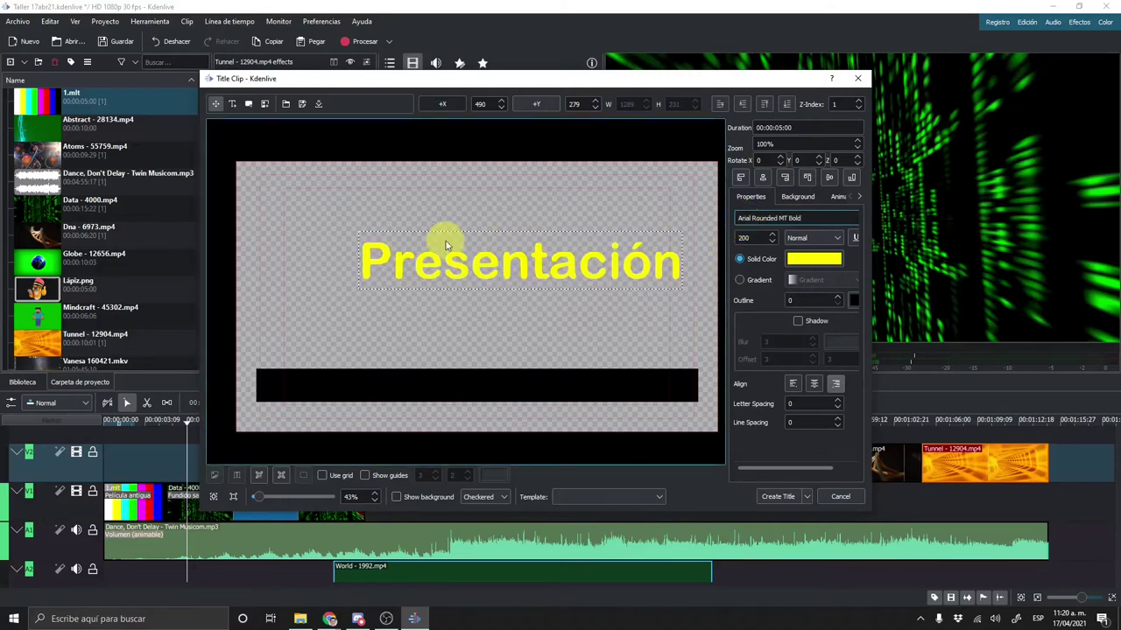
left_click_drag(461, 265, 408, 263)
Make the Presentación text solid white (#ffffff).
left_click(558, 296)
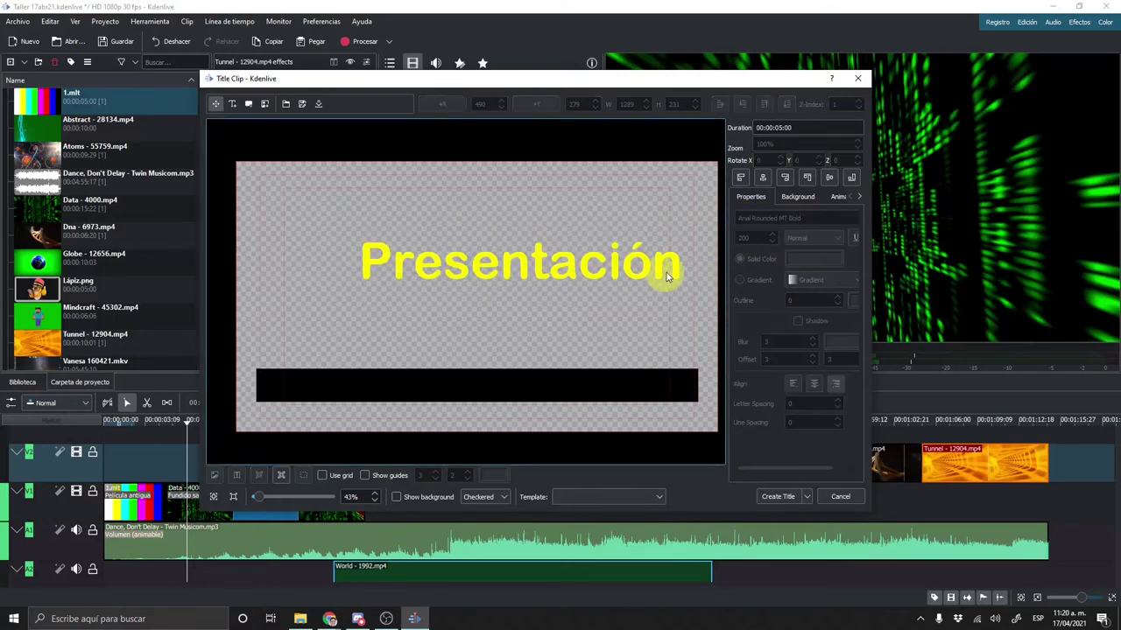
left_click_drag(676, 263, 389, 263)
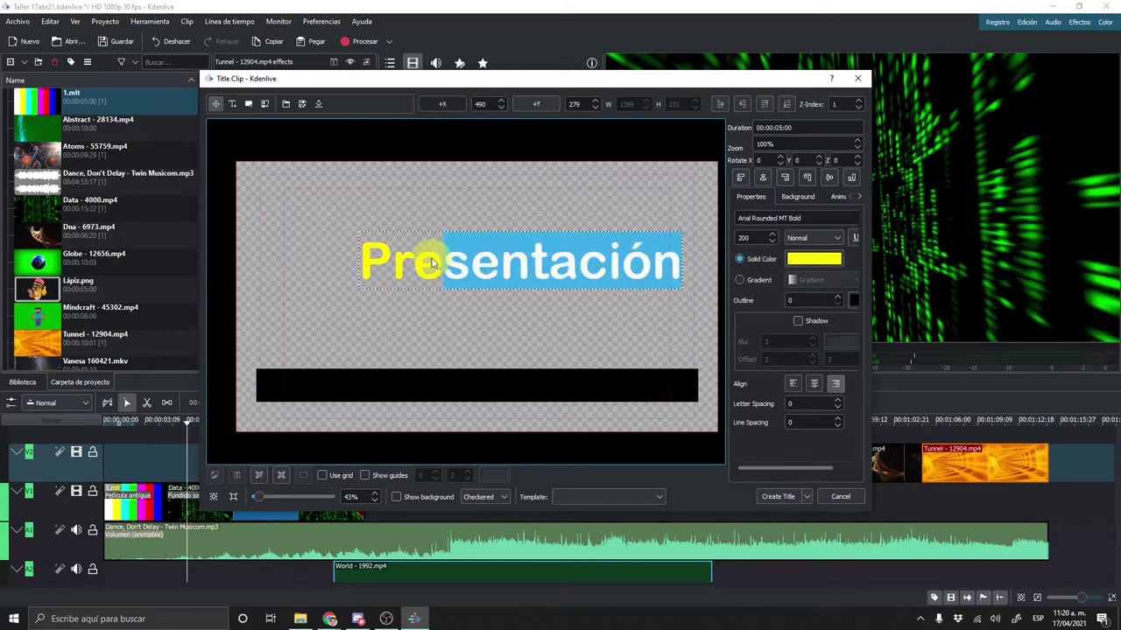
left_click(812, 259)
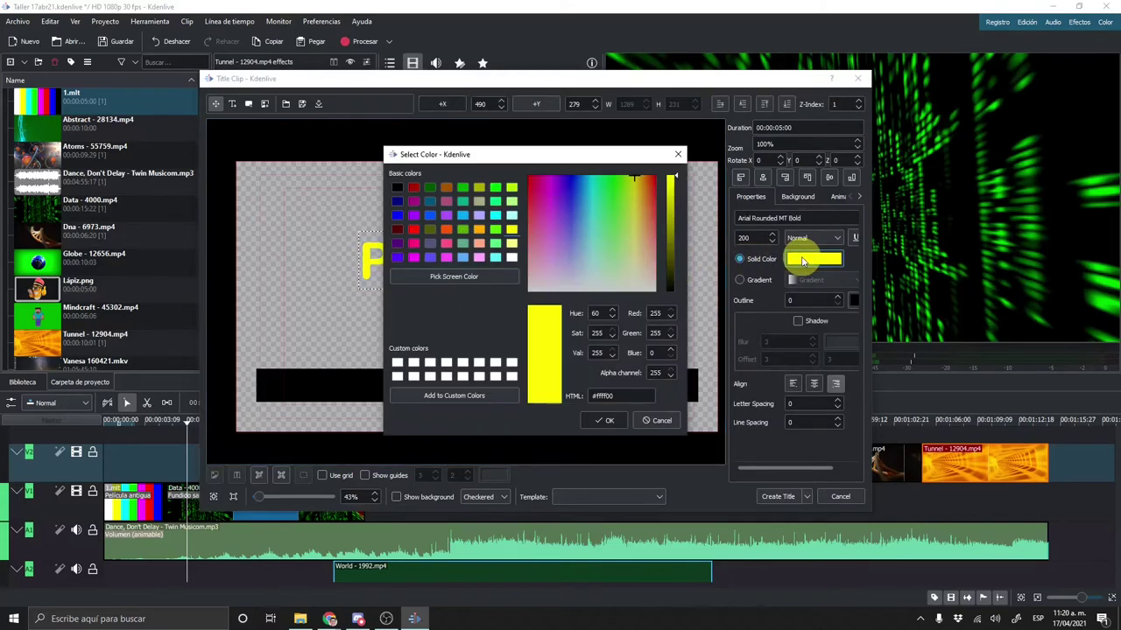
left_click(661, 421)
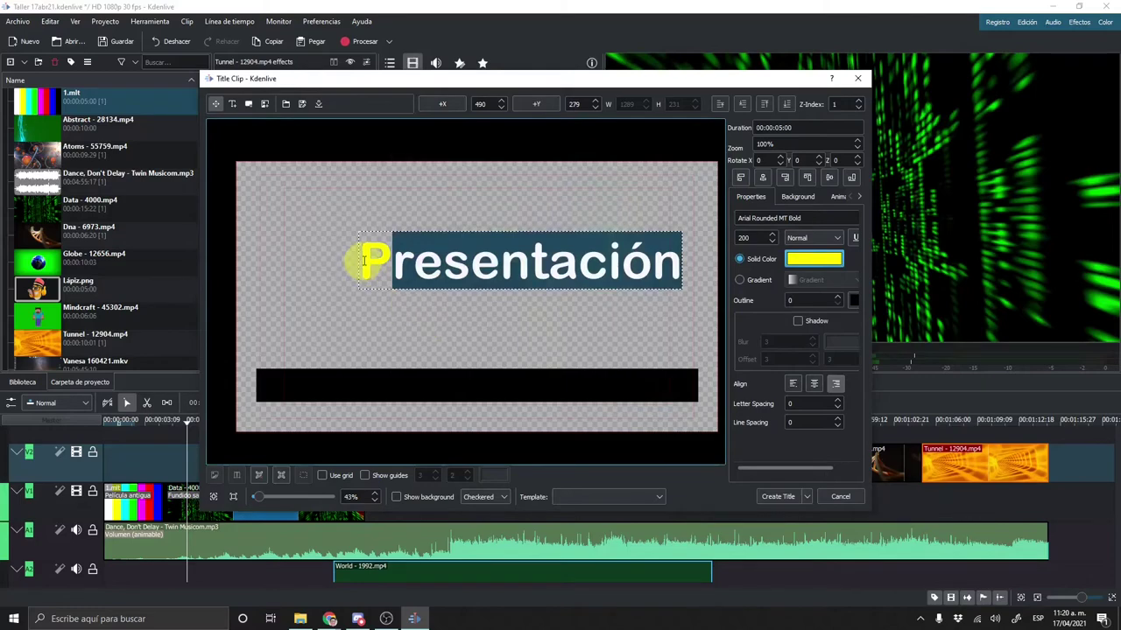
left_click_drag(366, 261, 685, 261)
left_click(800, 256)
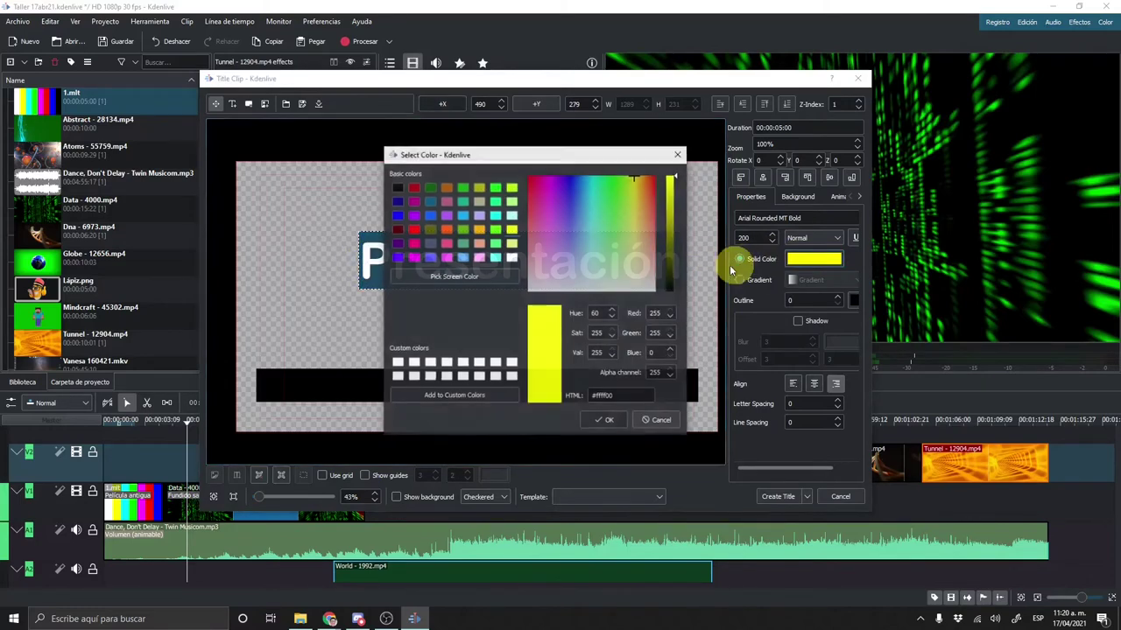
left_click(512, 364)
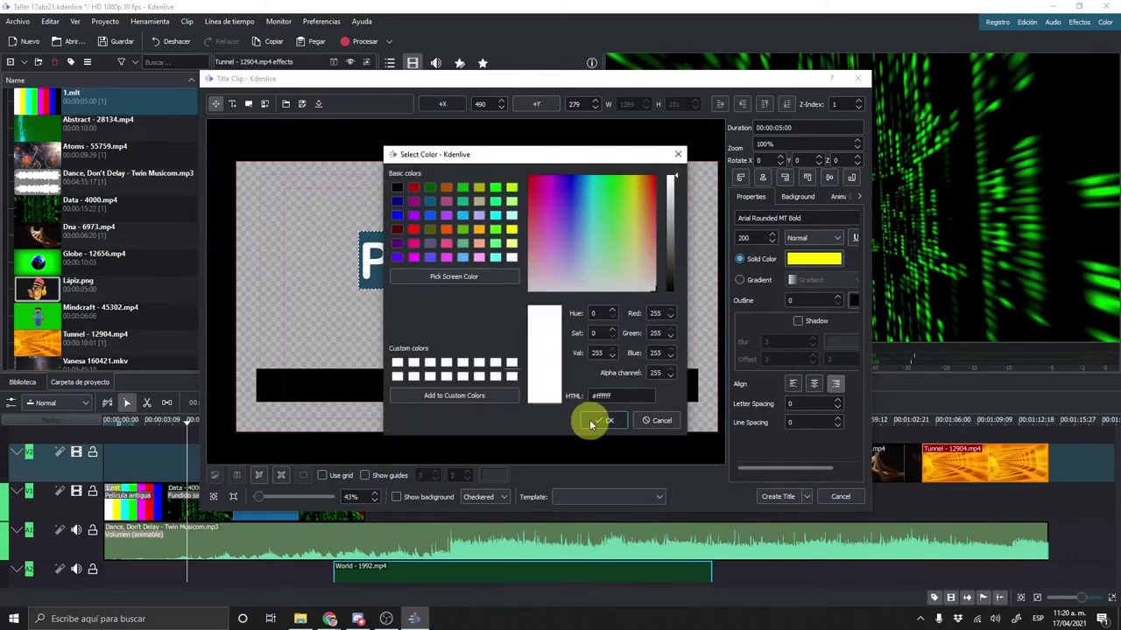
left_click(598, 421)
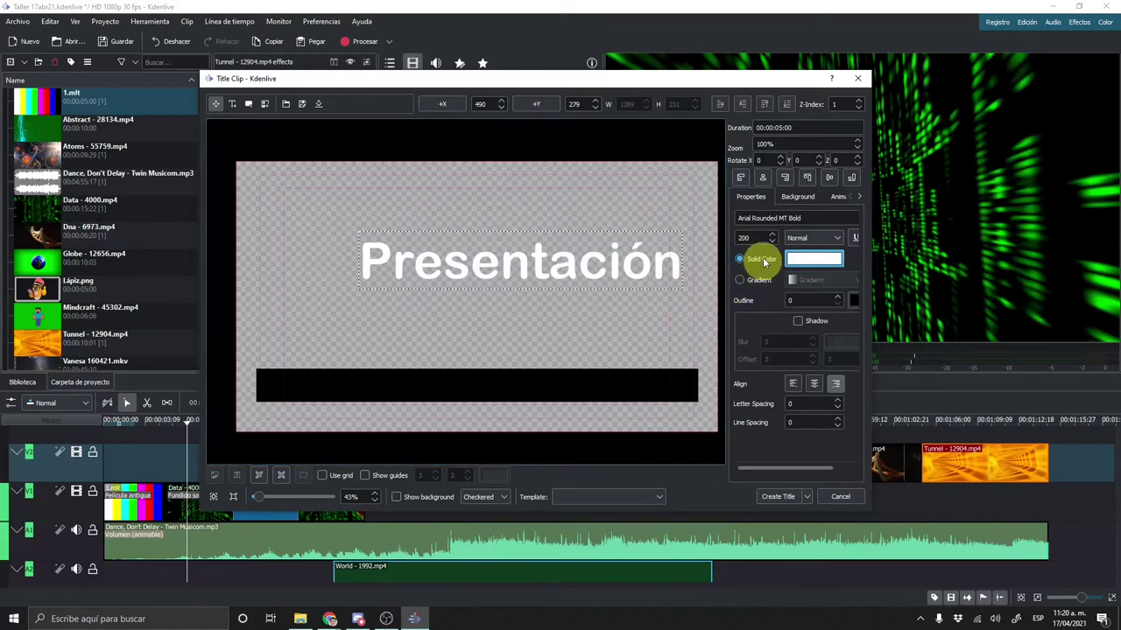
Try a gradient fill, revert to solid white, and move the text to X 323, Y 328.
left_click(741, 280)
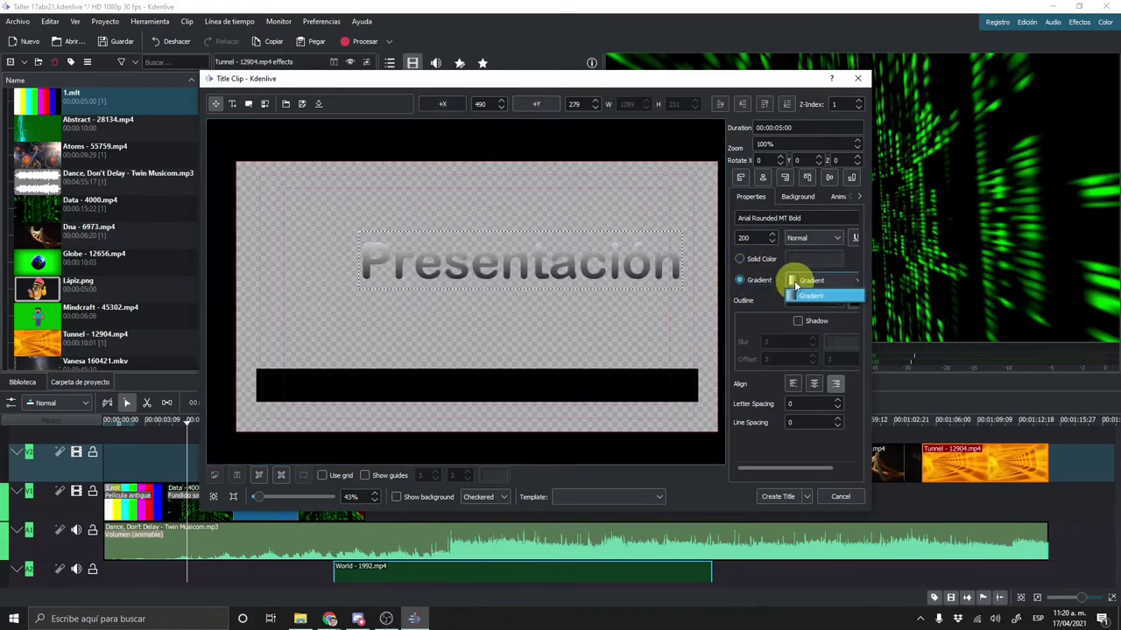
left_click(749, 260)
left_click_drag(663, 263, 620, 275)
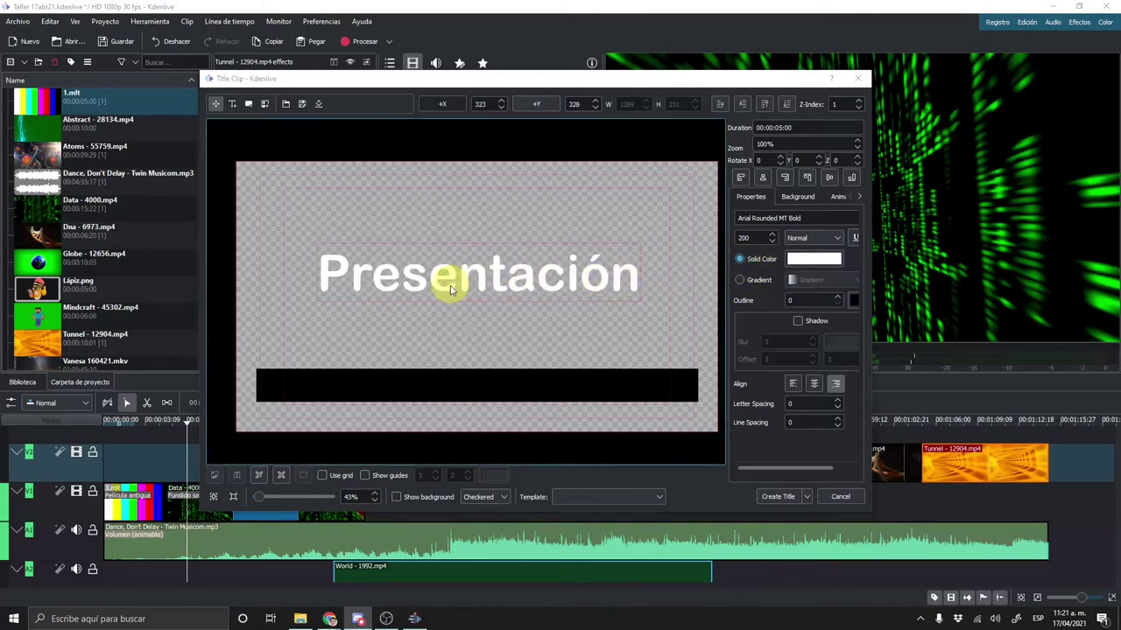
Add a second line 'Taller' below Presentación in the title text.
left_click(629, 277)
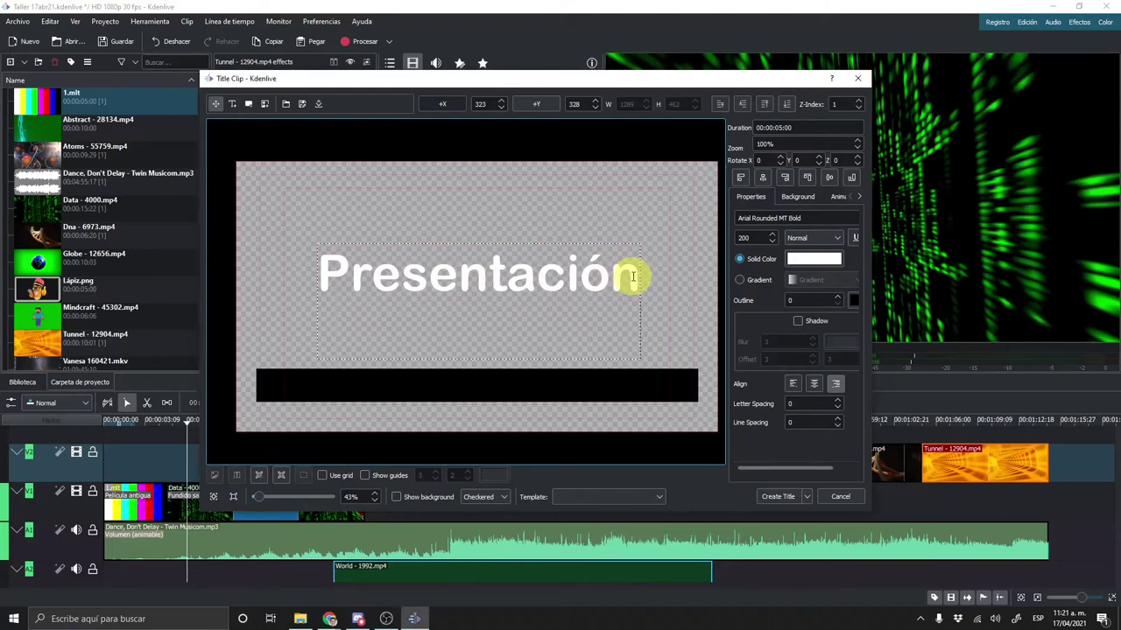
type("Tall")
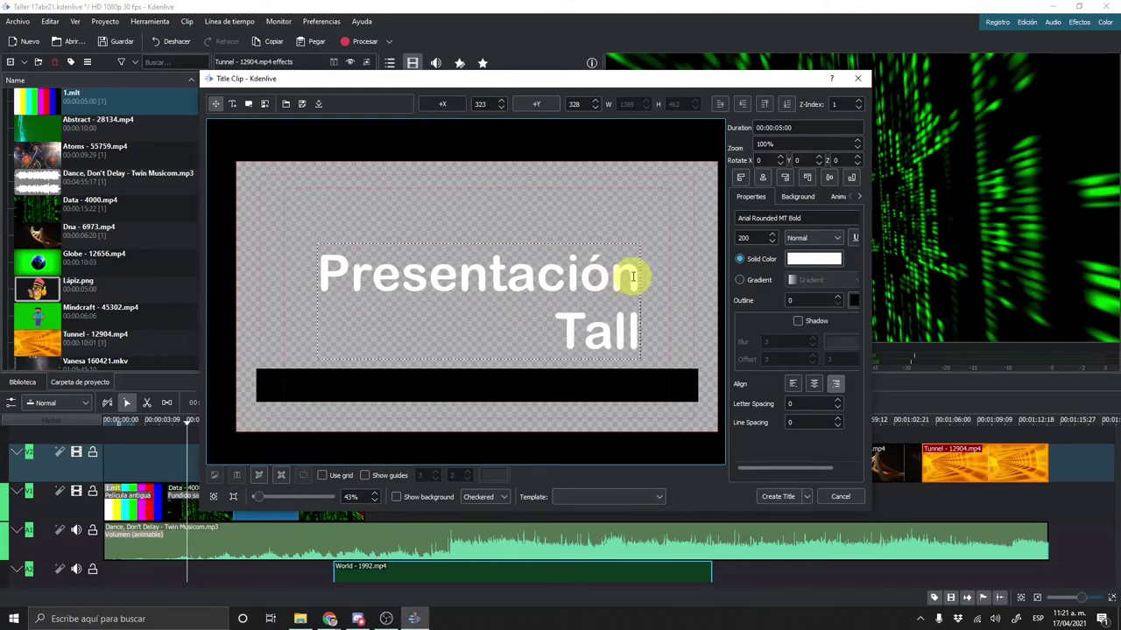
type("er")
left_click(534, 227)
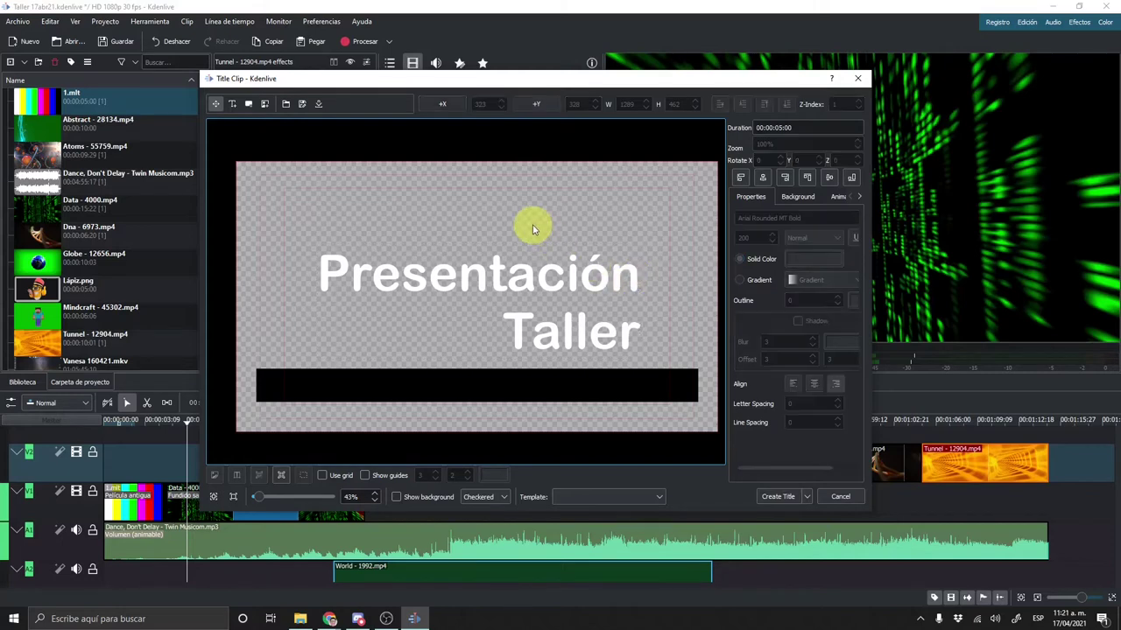
Try the alignment options on the title lines, ending with them centered.
left_click(590, 294)
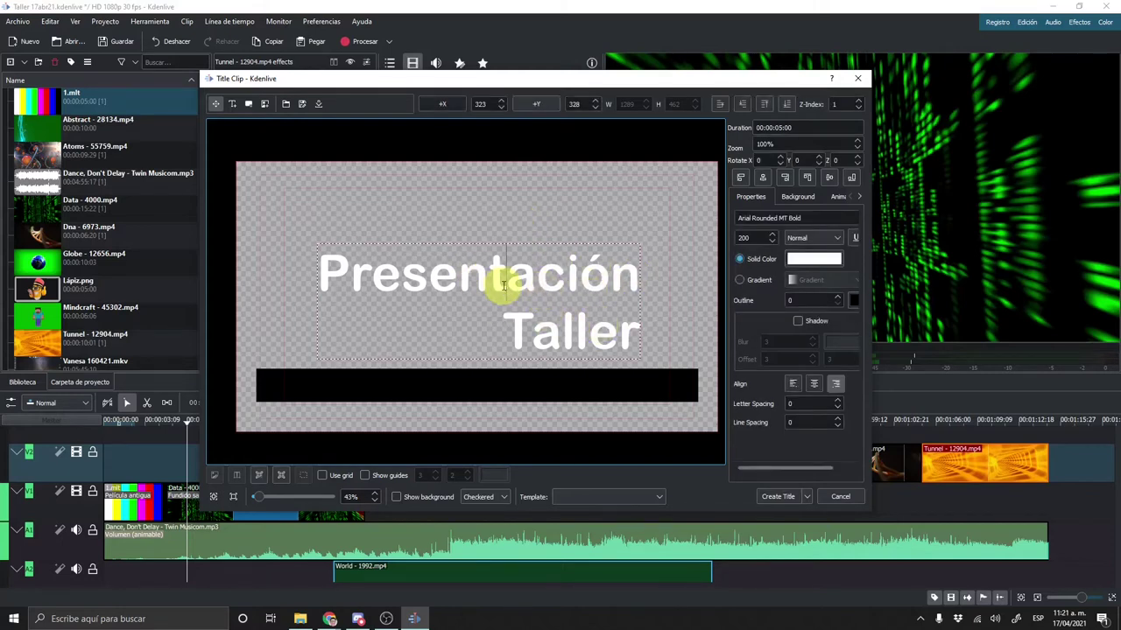
left_click(813, 386)
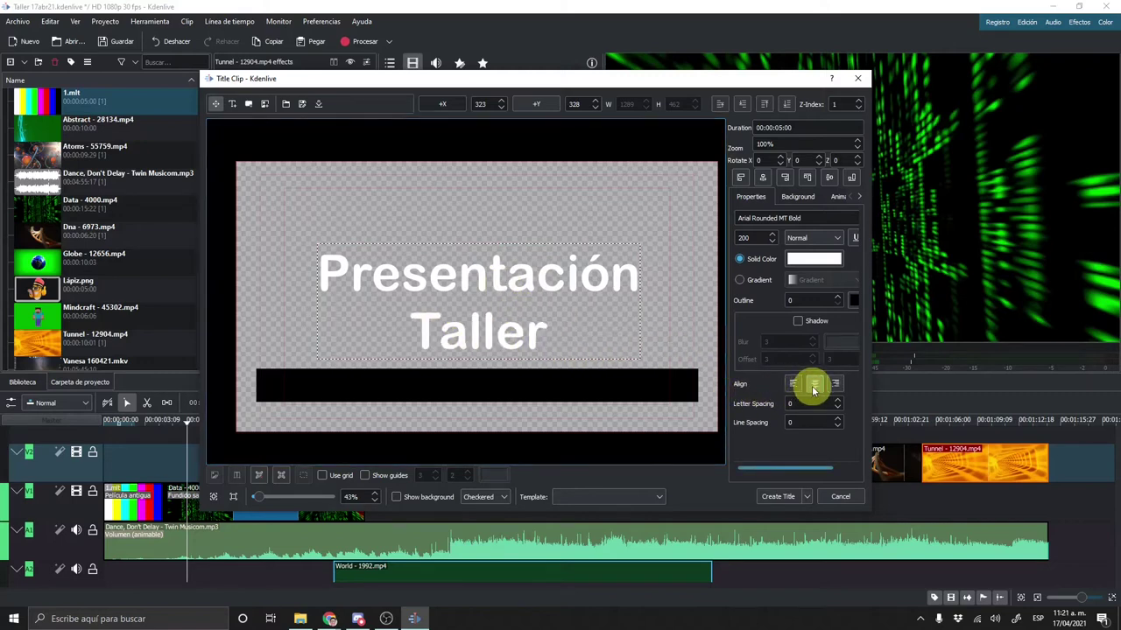
left_click(792, 386)
left_click(836, 385)
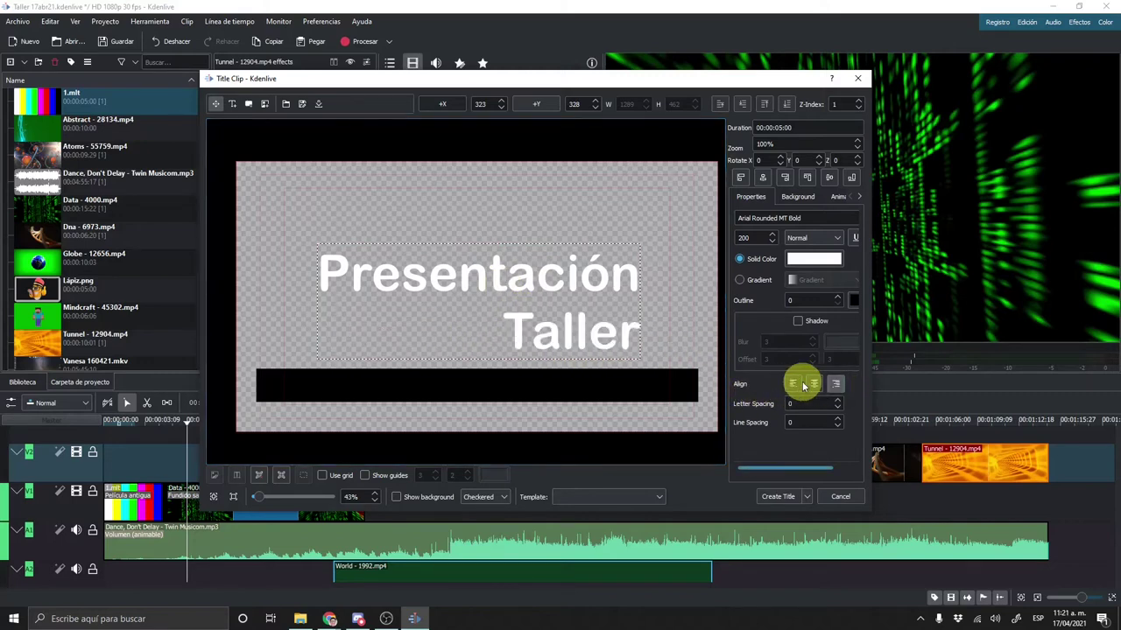
left_click(796, 386)
left_click(814, 386)
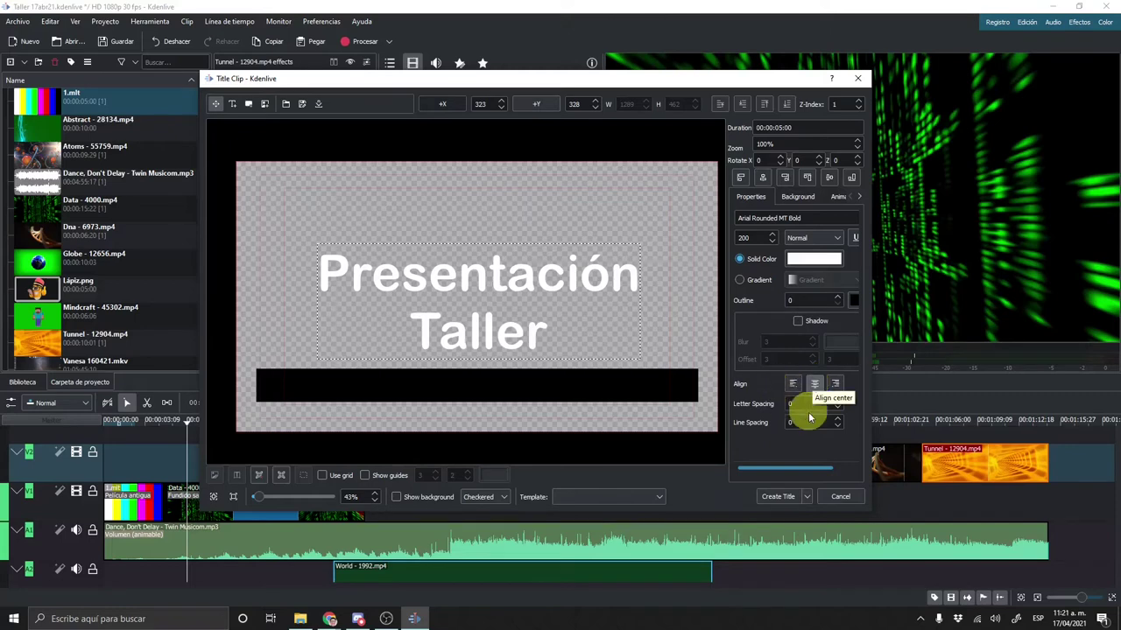
Increase the letter spacing and line spacing of the title text.
left_click(837, 401)
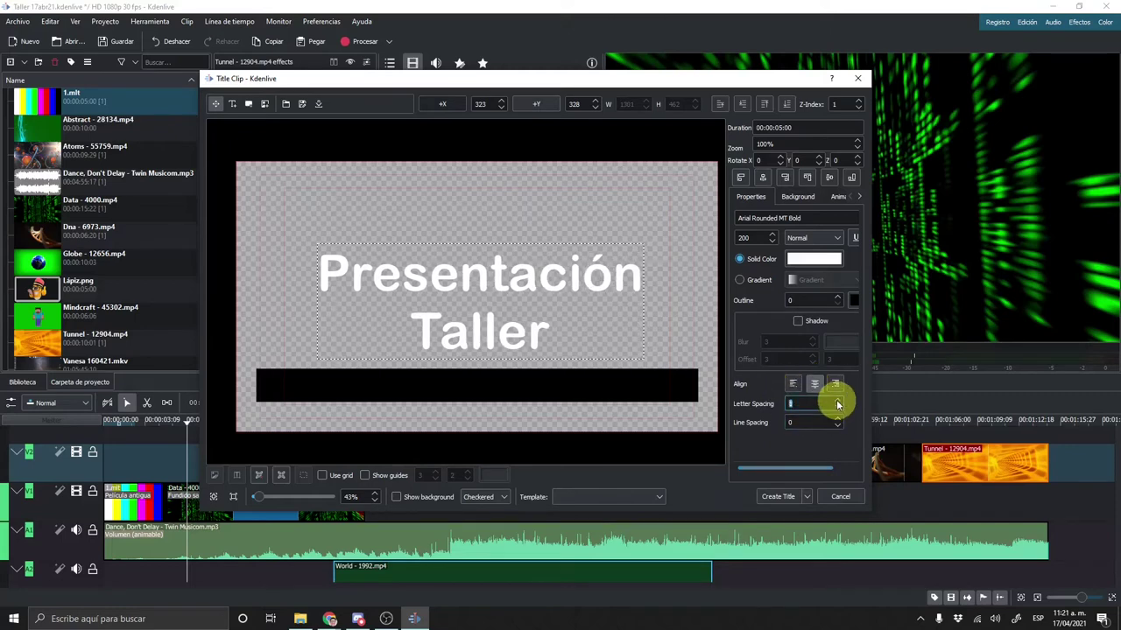
left_click(837, 401)
left_click(837, 401)
left_click(837, 401)
left_click(837, 401)
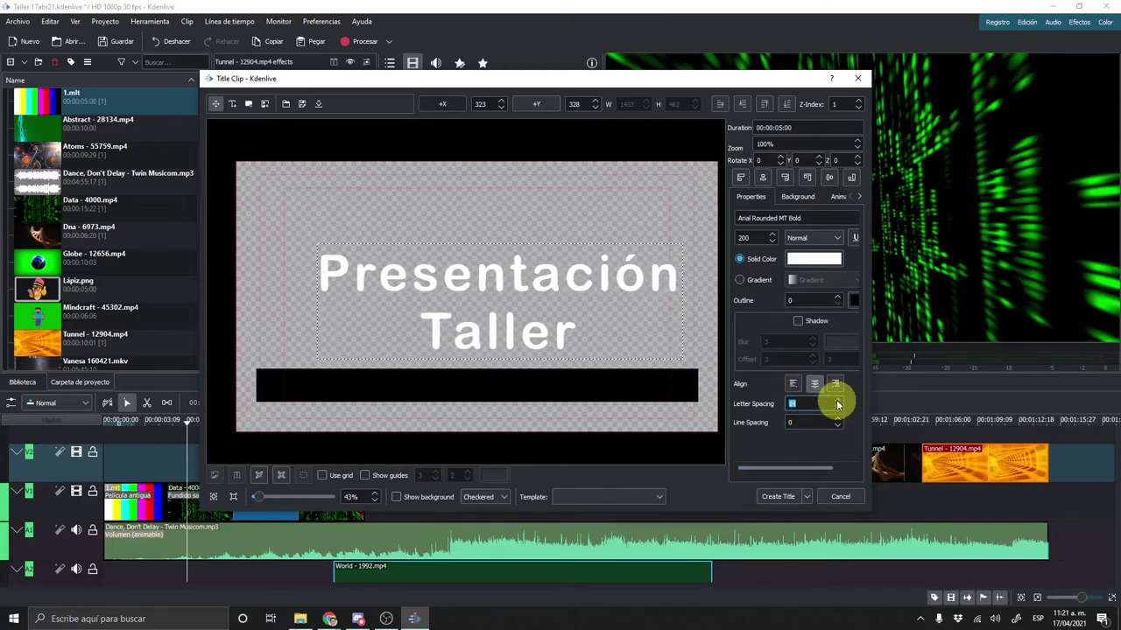
left_click(837, 401)
left_click(837, 419)
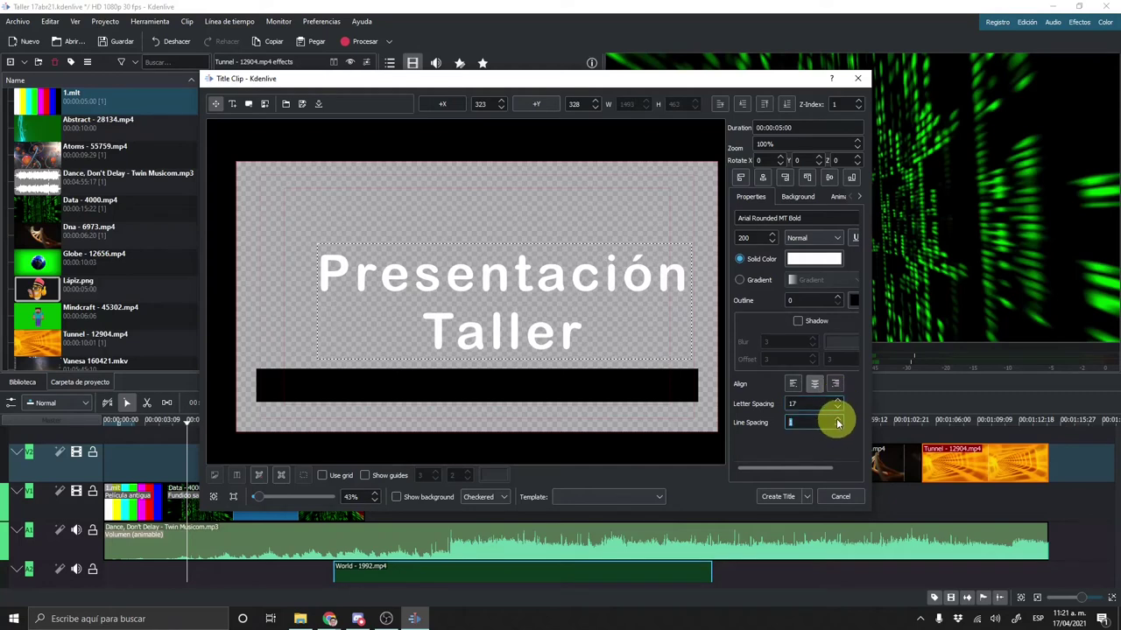
left_click(837, 418)
left_click(838, 418)
left_click(837, 419)
left_click(837, 418)
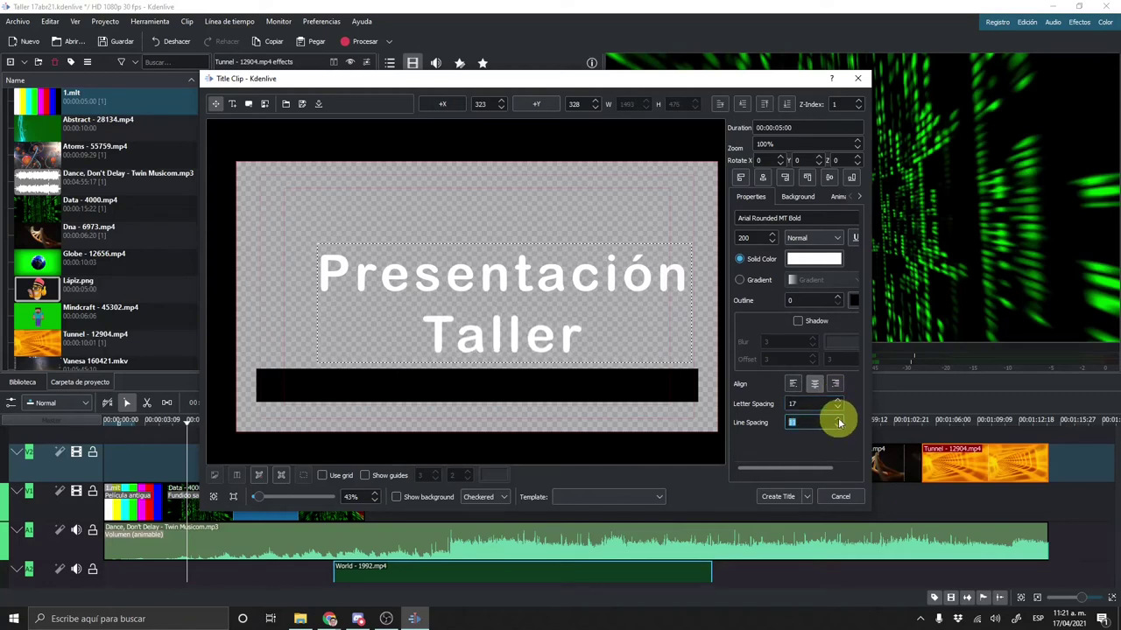
Set line and letter spacing to 0 and right-align the title lines.
type("0")
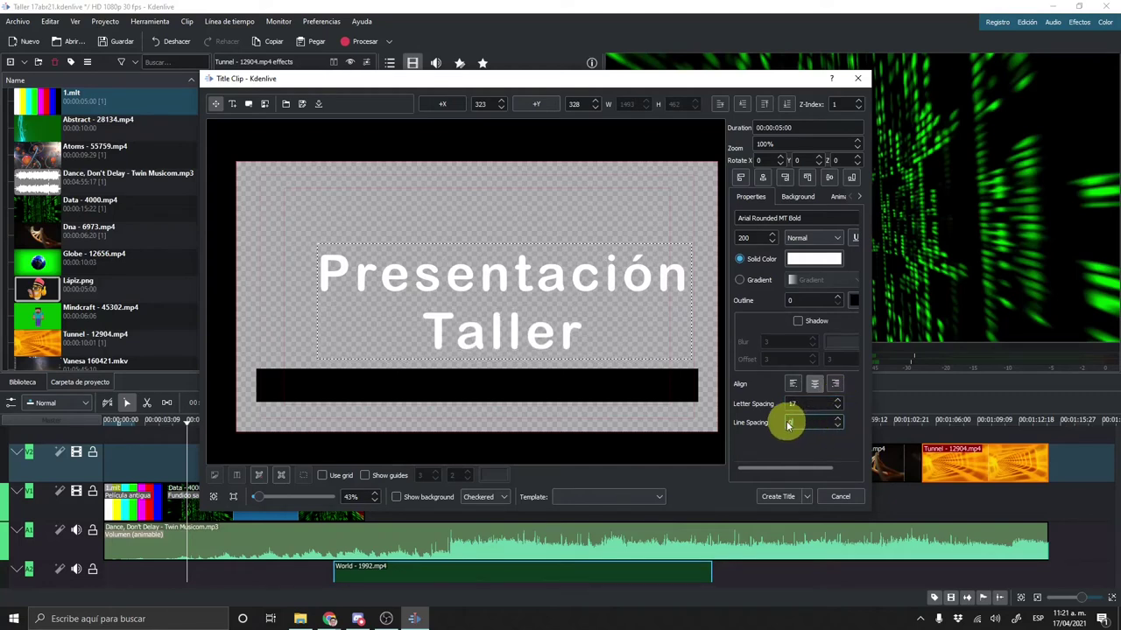
left_click_drag(798, 407, 781, 408)
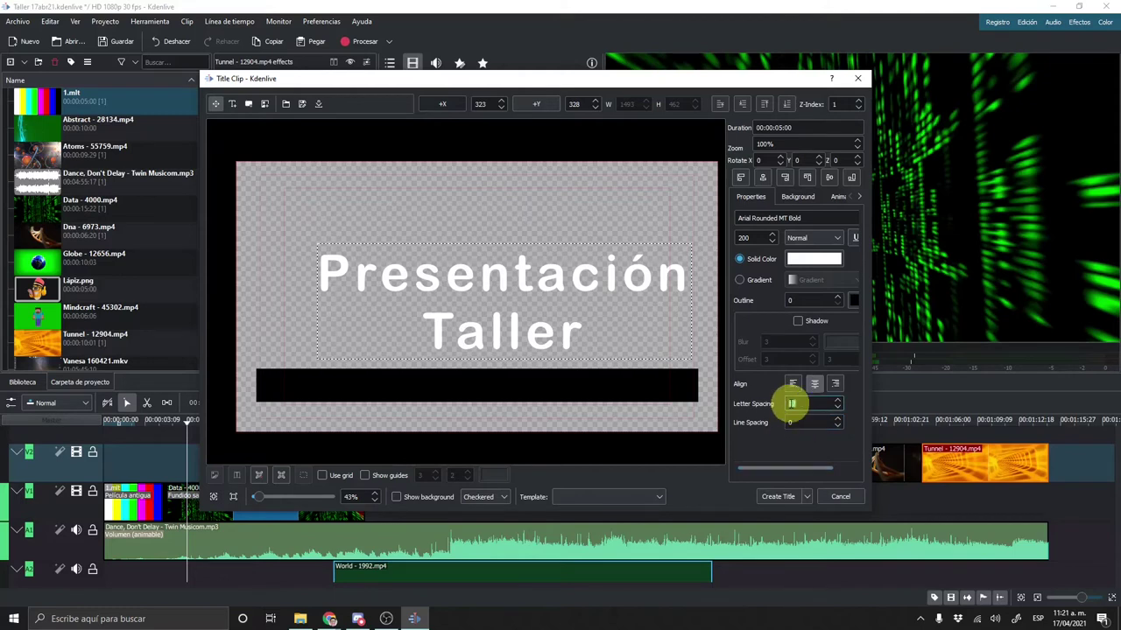
type("0")
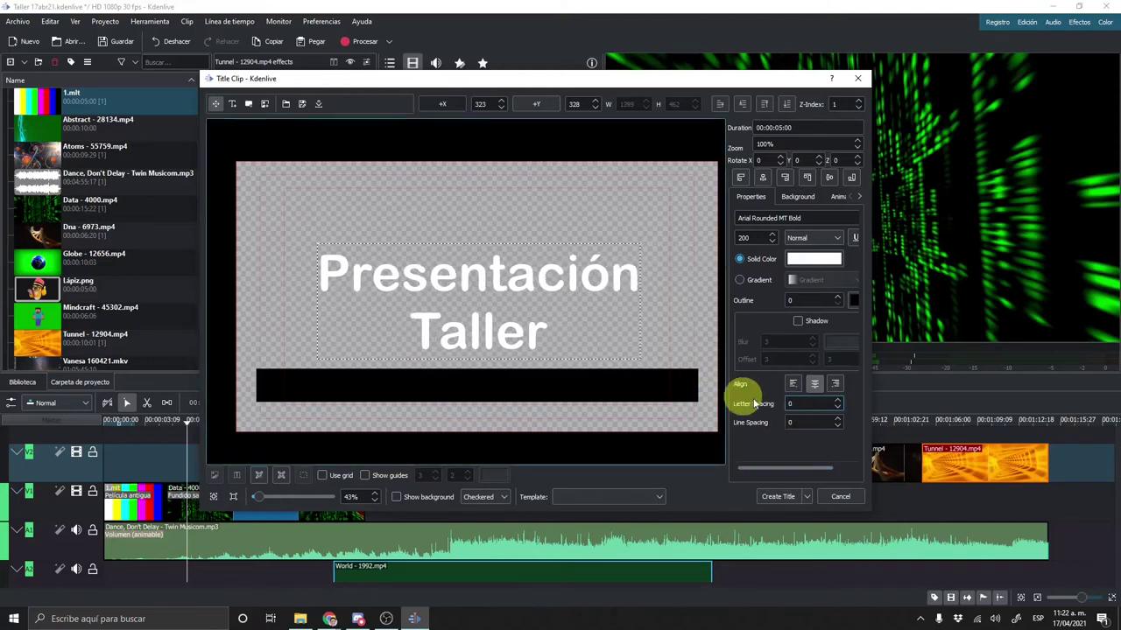
left_click(834, 383)
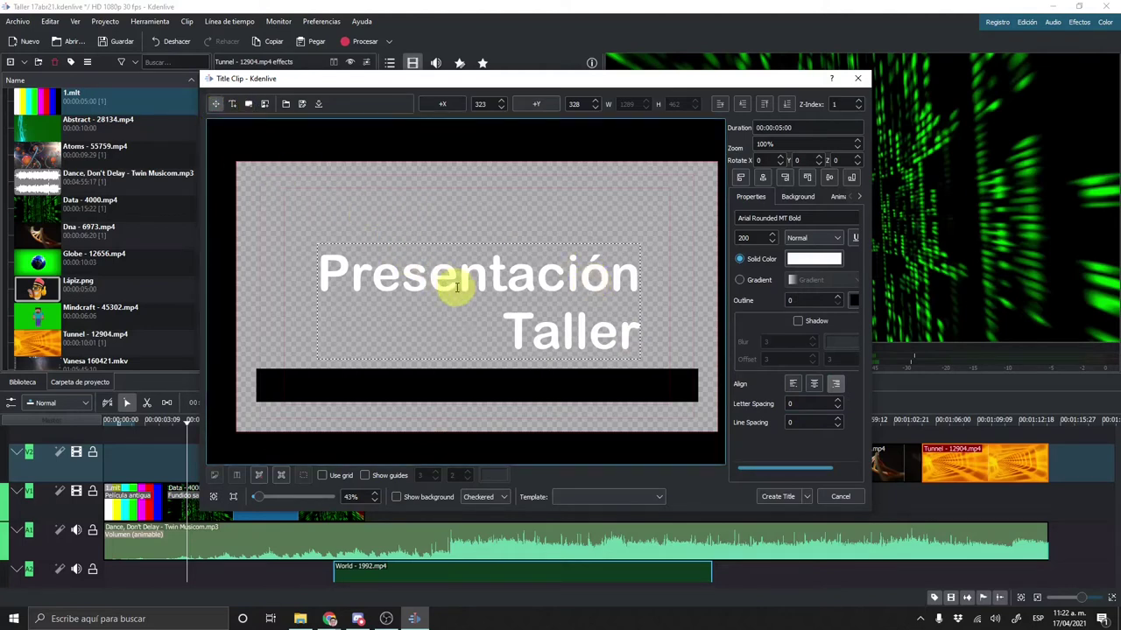
left_click(499, 224)
Move the black bar slightly lower and the title text right and down.
left_click_drag(602, 383, 601, 401)
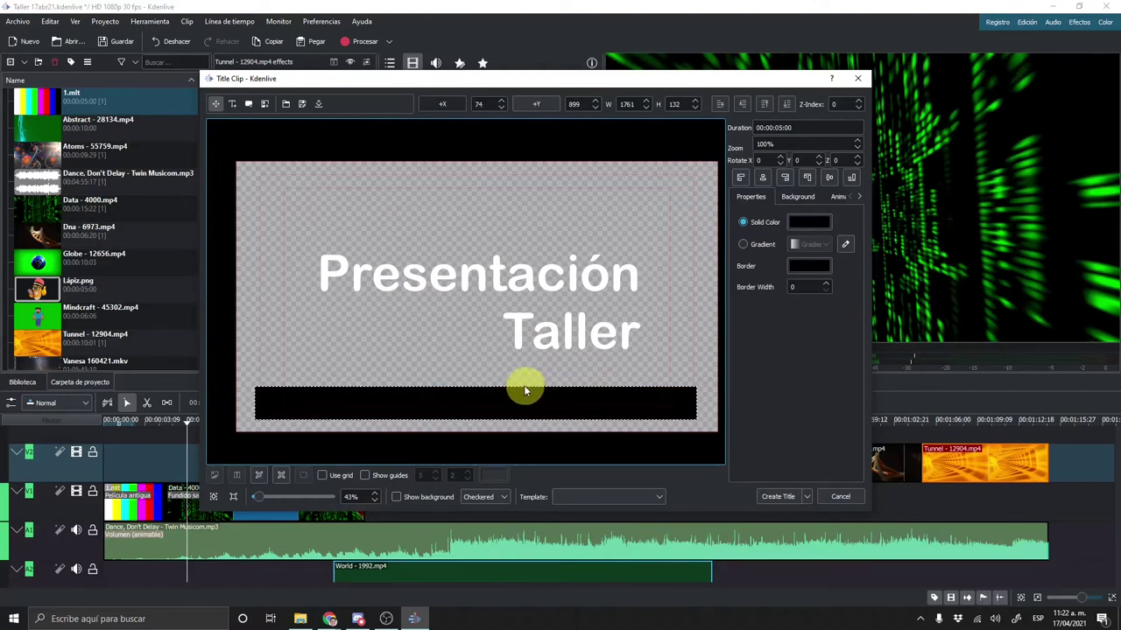
left_click_drag(518, 283, 575, 307)
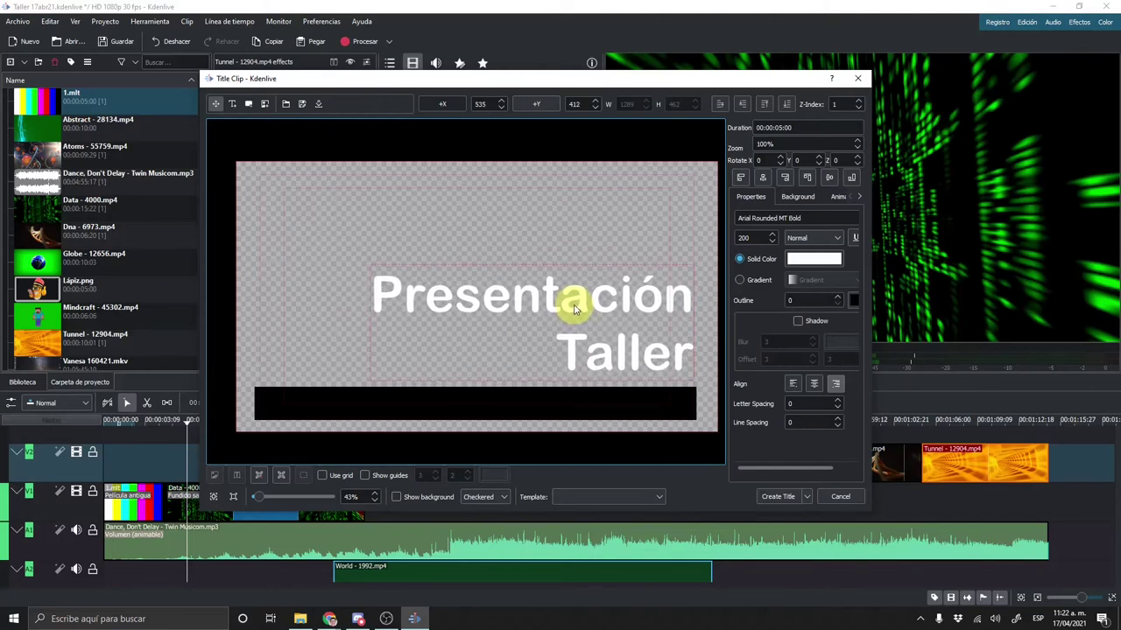
left_click(555, 229)
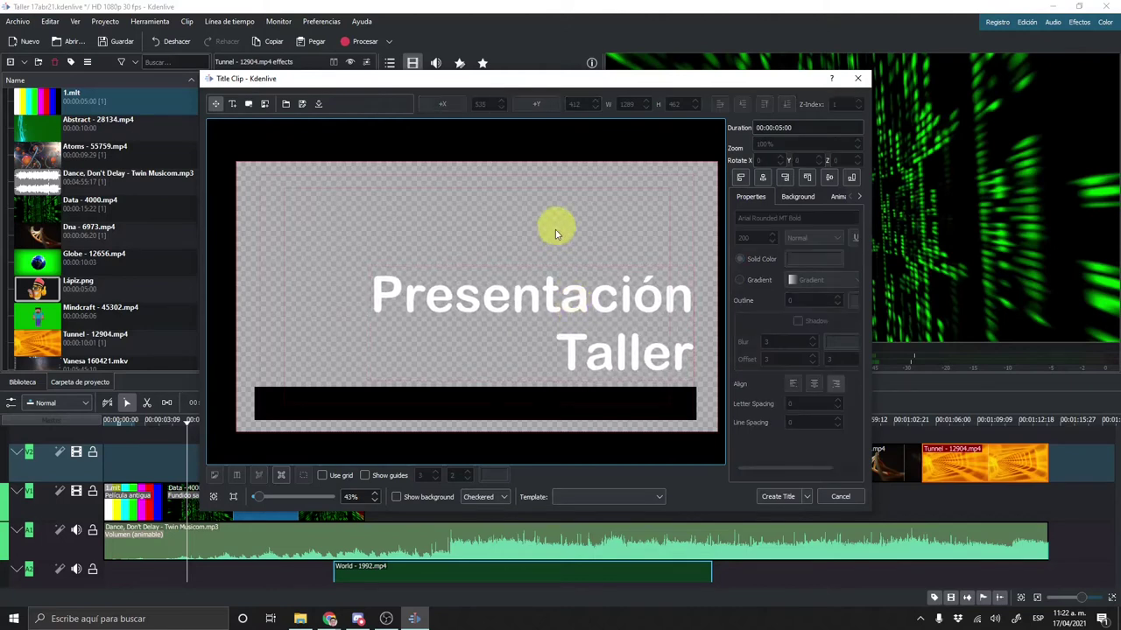
Change the bar's fill from black to solid yellow.
left_click(556, 399)
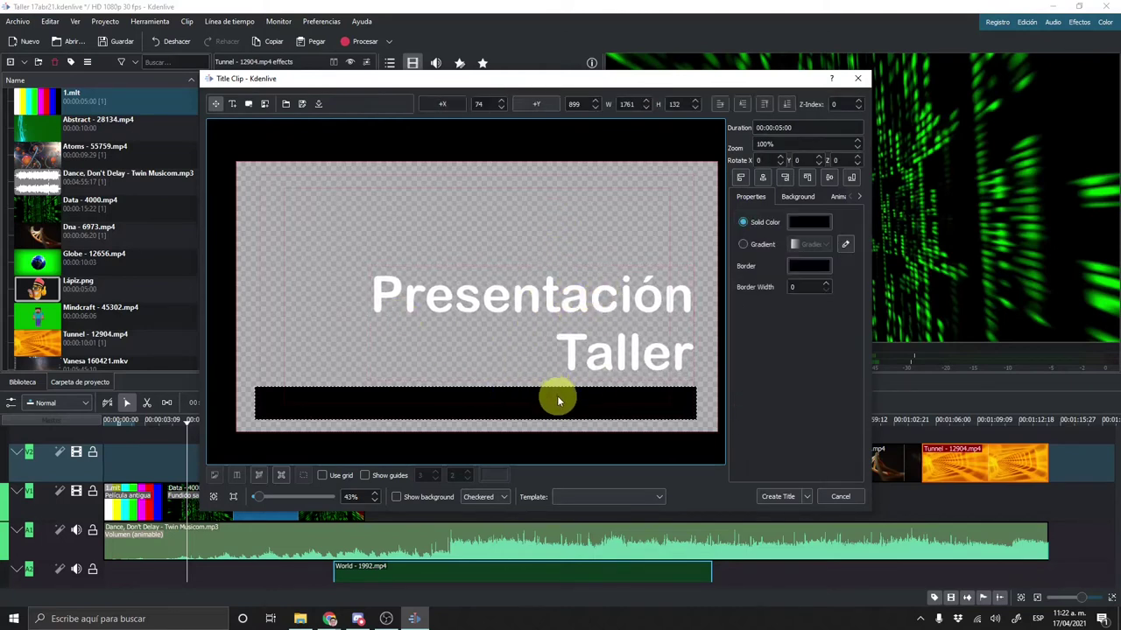
left_click(807, 221)
left_click(512, 229)
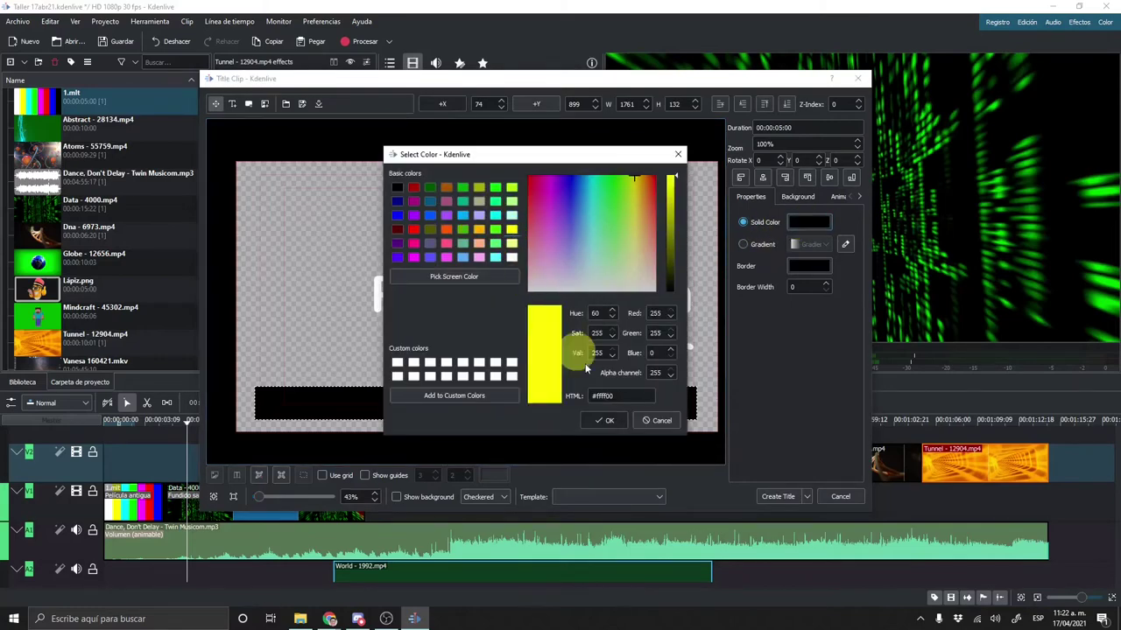
left_click(606, 421)
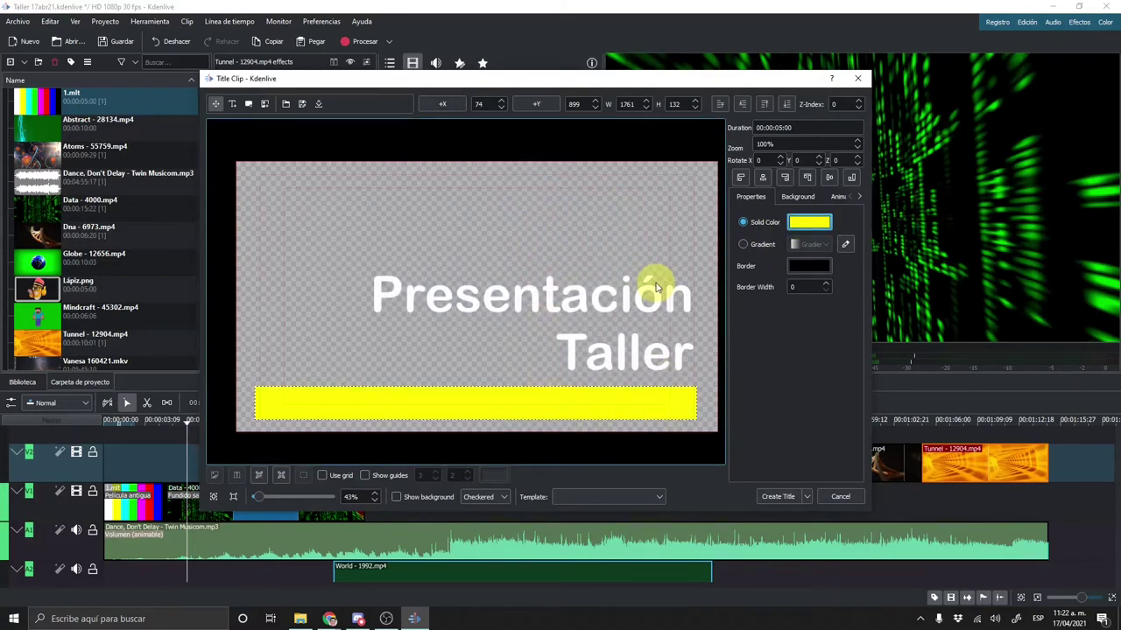
left_click(618, 277)
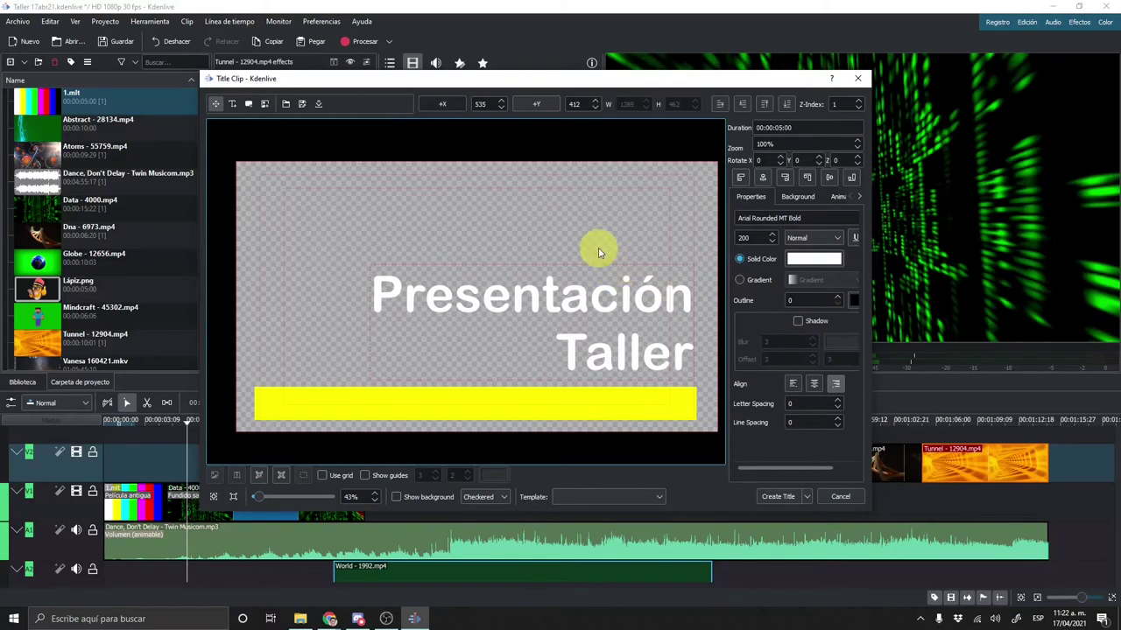
left_click(597, 247)
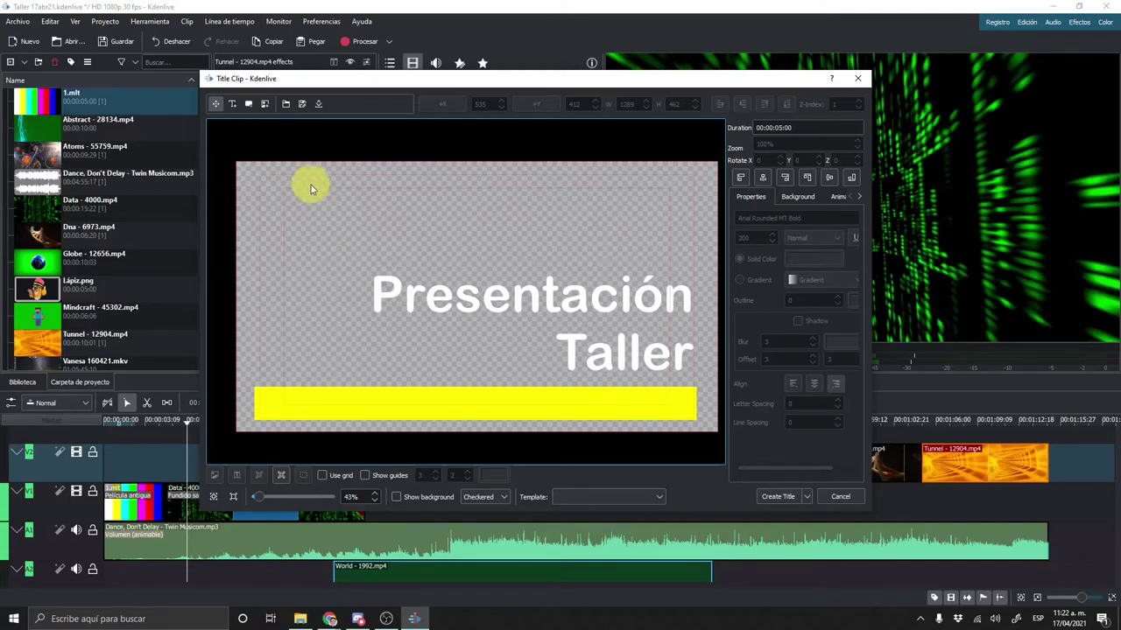
Insert the Lápiz image from Descargas > Medios para el taller into the title.
left_click(266, 104)
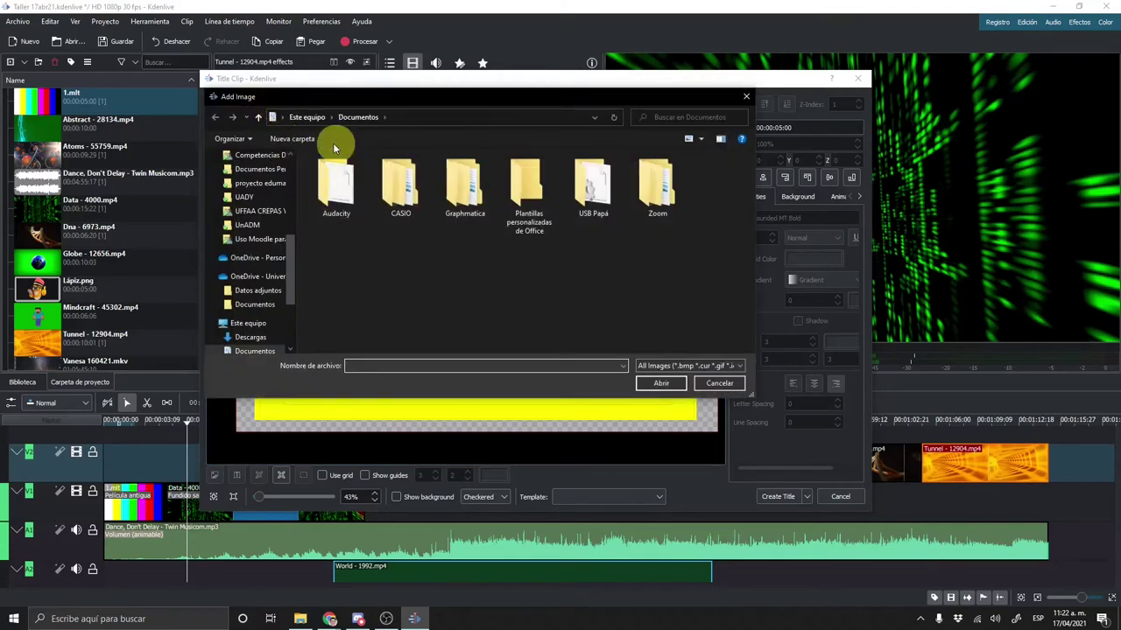
scroll(293, 177, "up", 4)
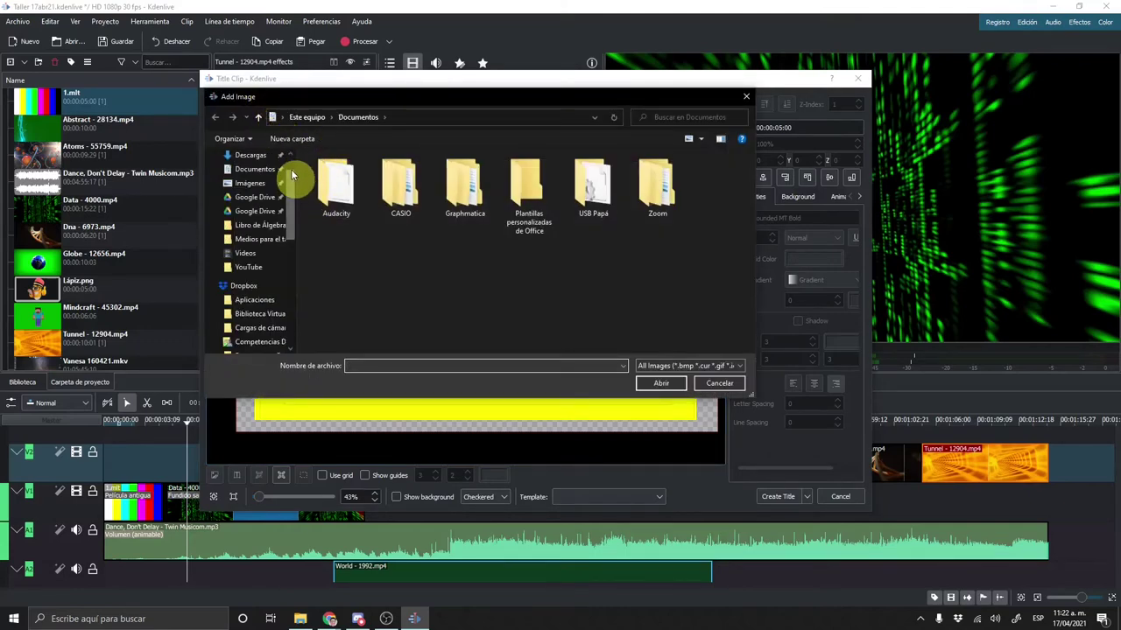
scroll(288, 166, "up", 2)
left_click(284, 193)
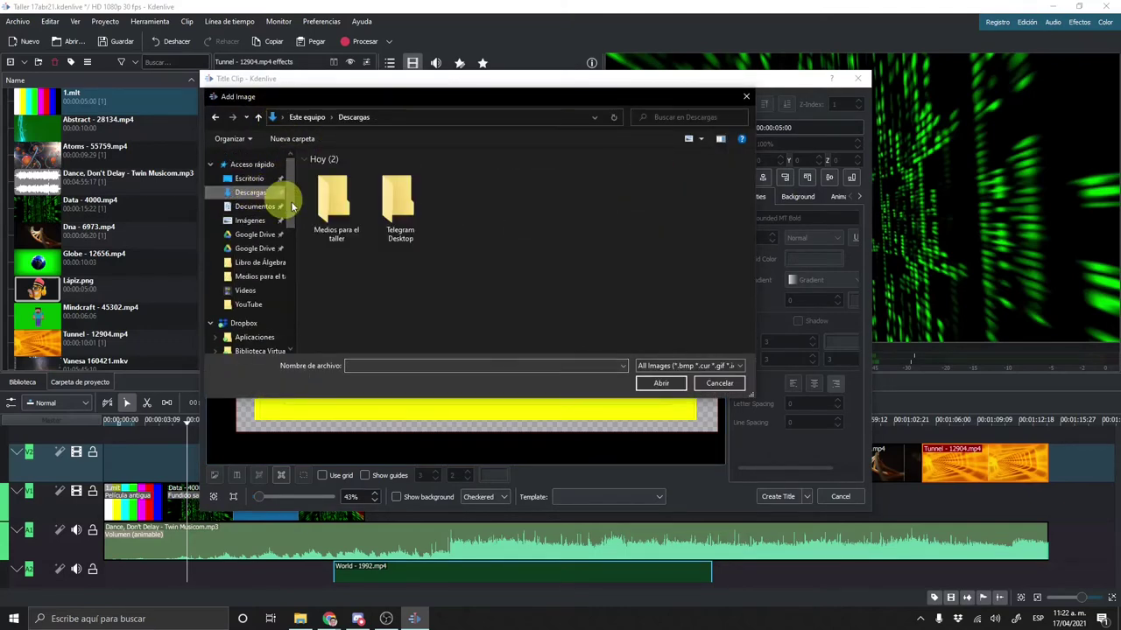
double_click(360, 236)
left_click(357, 185)
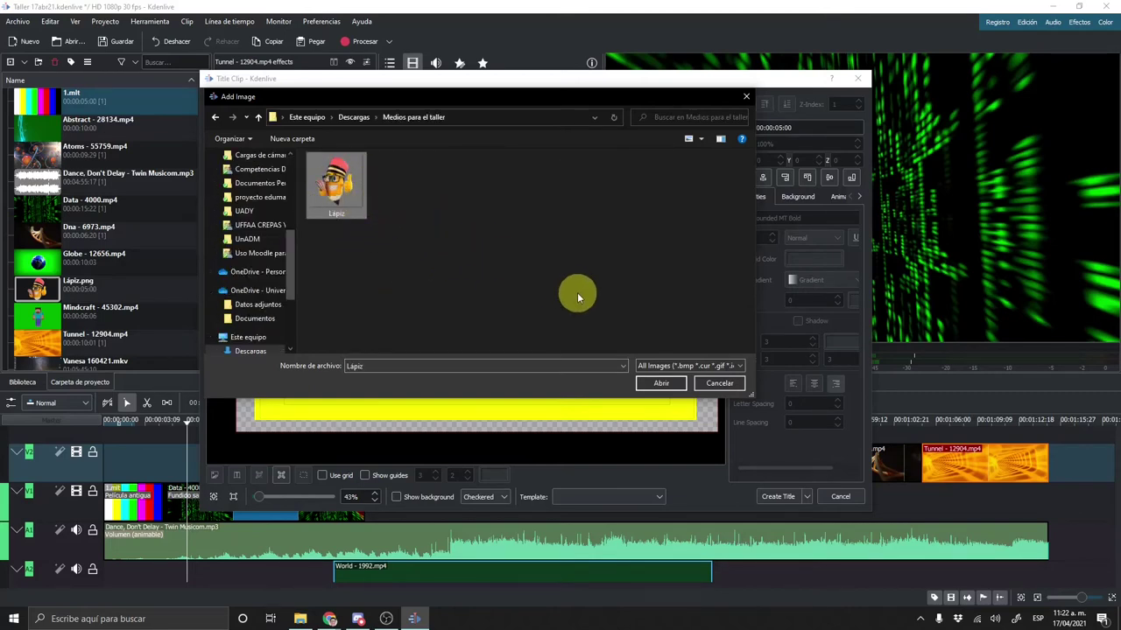
left_click(660, 385)
Scale the Lápiz image to 75% and place it beside Presentación above the yellow bar.
left_click(324, 271)
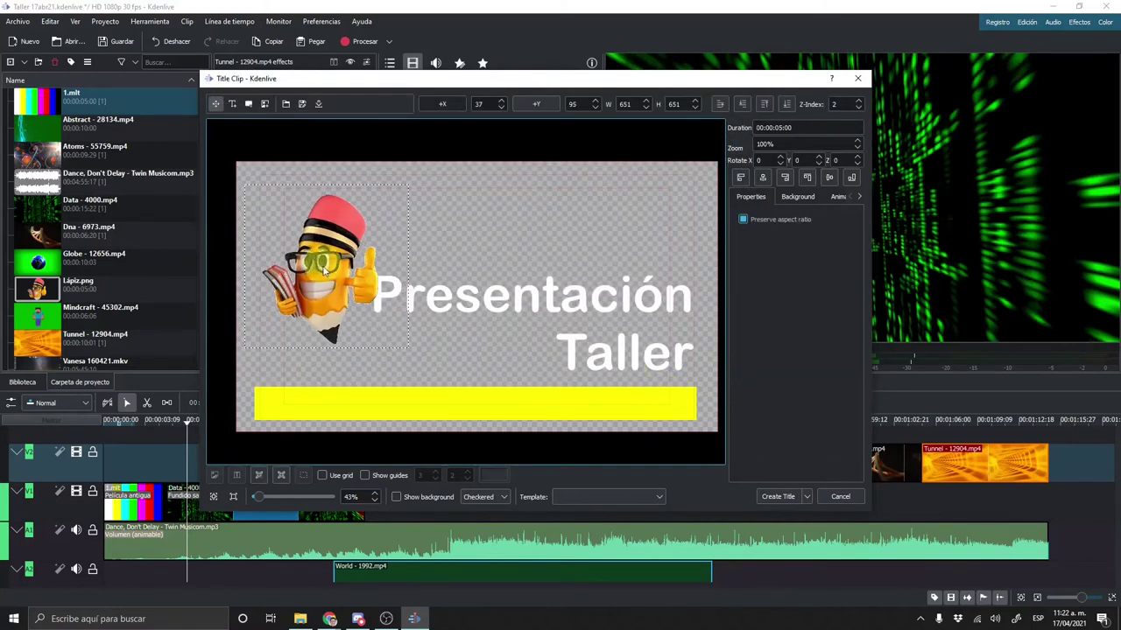
mouse_move(324, 272)
left_mouse_down()
mouse_move(311, 273)
mouse_move(336, 278)
left_mouse_up()
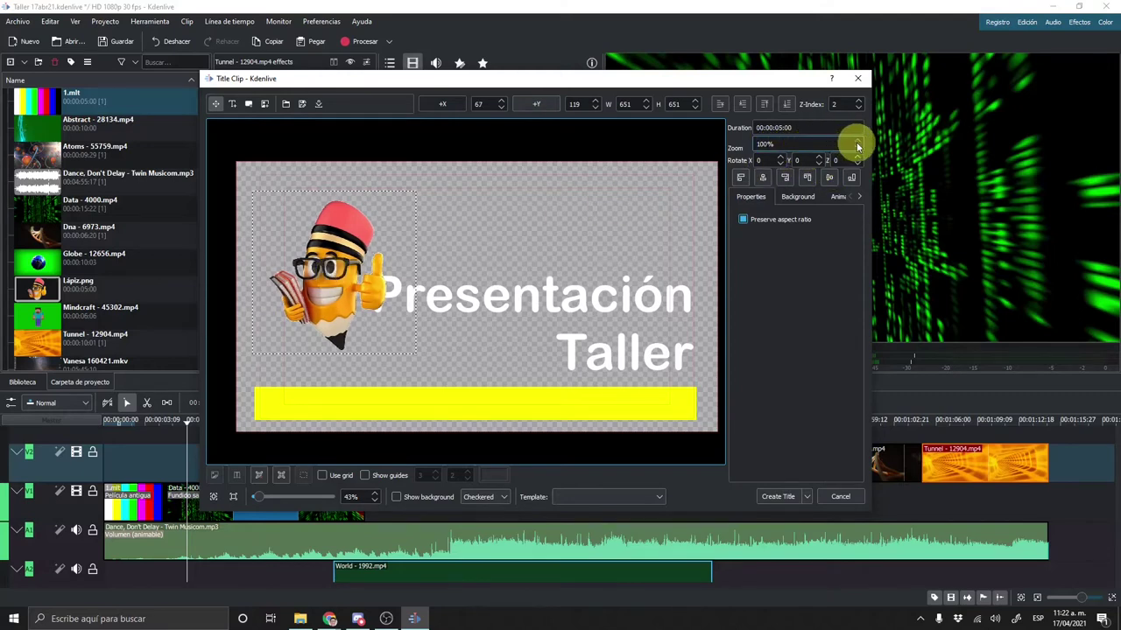
scroll(786, 145, "down", 5)
scroll(785, 145, "down", 5)
scroll(783, 145, "down", 5)
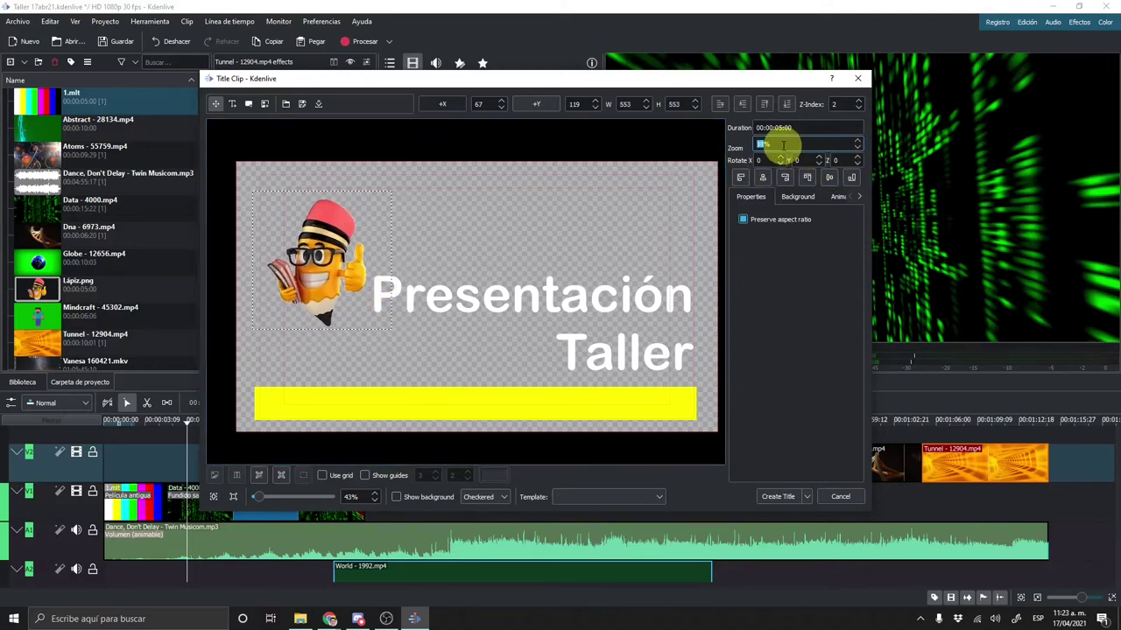
scroll(784, 145, "down", 3)
scroll(784, 144, "down", 3)
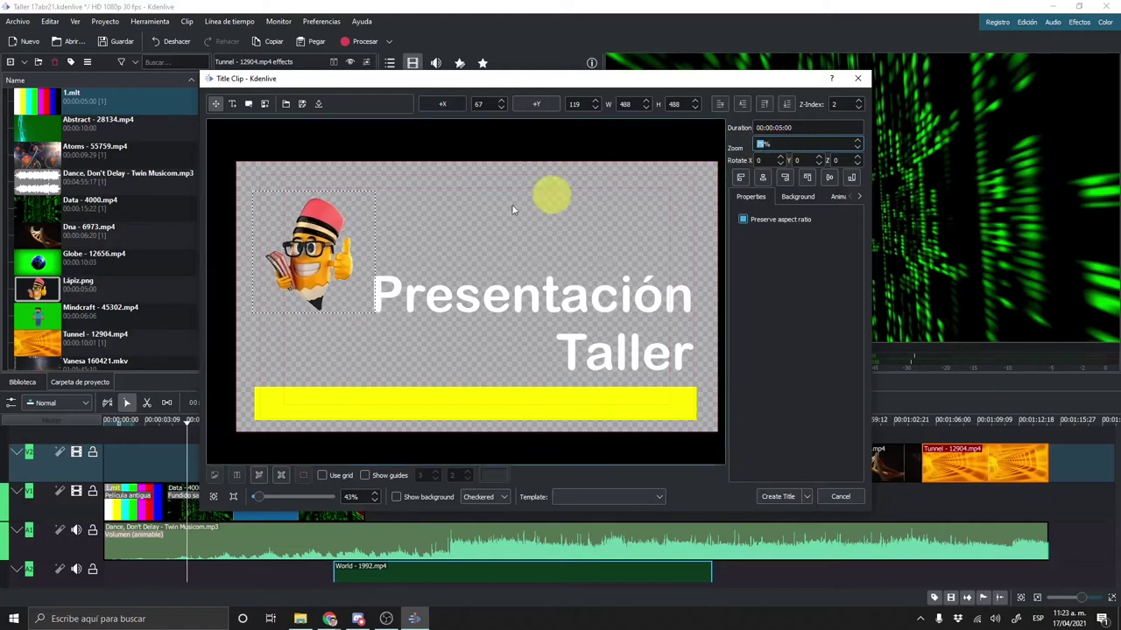
left_click_drag(331, 245, 341, 315)
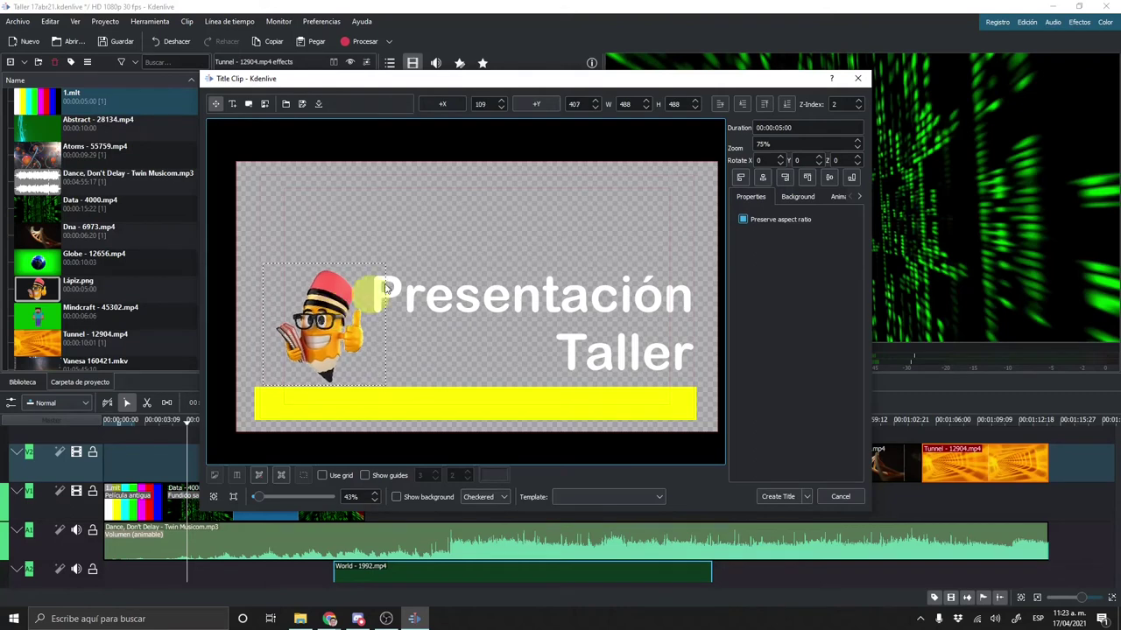
left_click(478, 215)
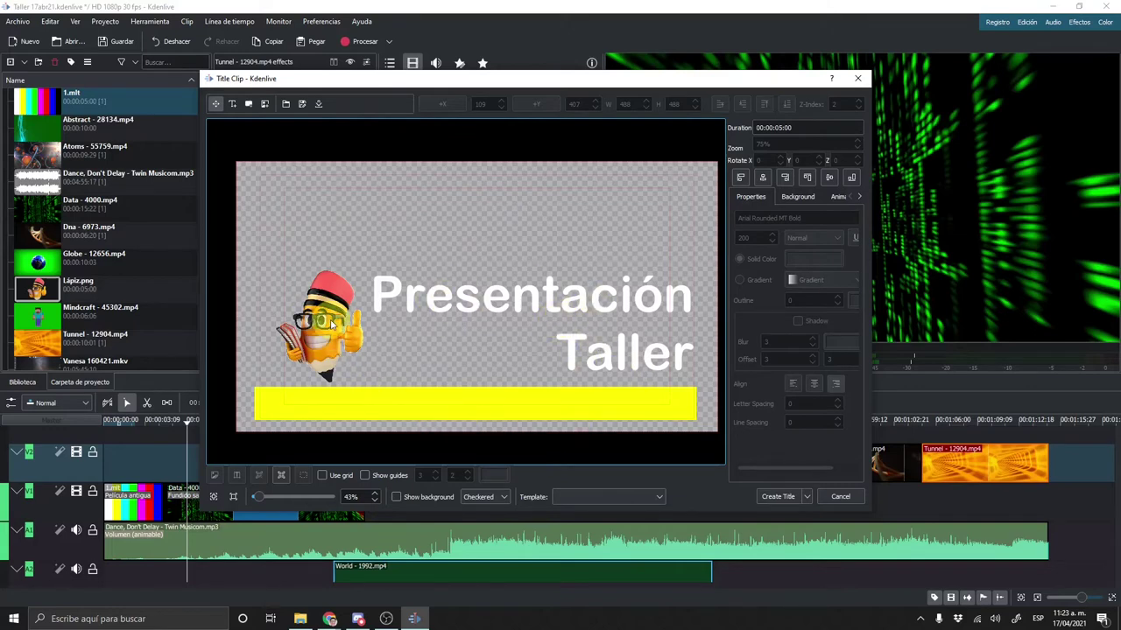
Recolour the bar blue (#0000ff) and create the Presentación title clip in the bin.
left_click(396, 400)
left_click(808, 223)
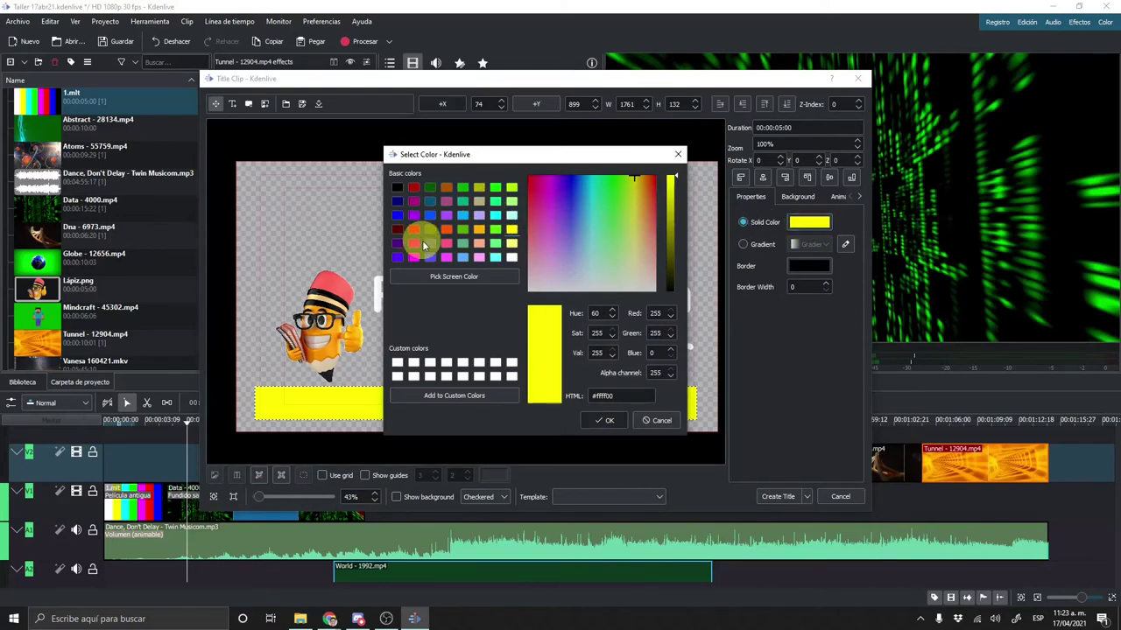
left_click(396, 214)
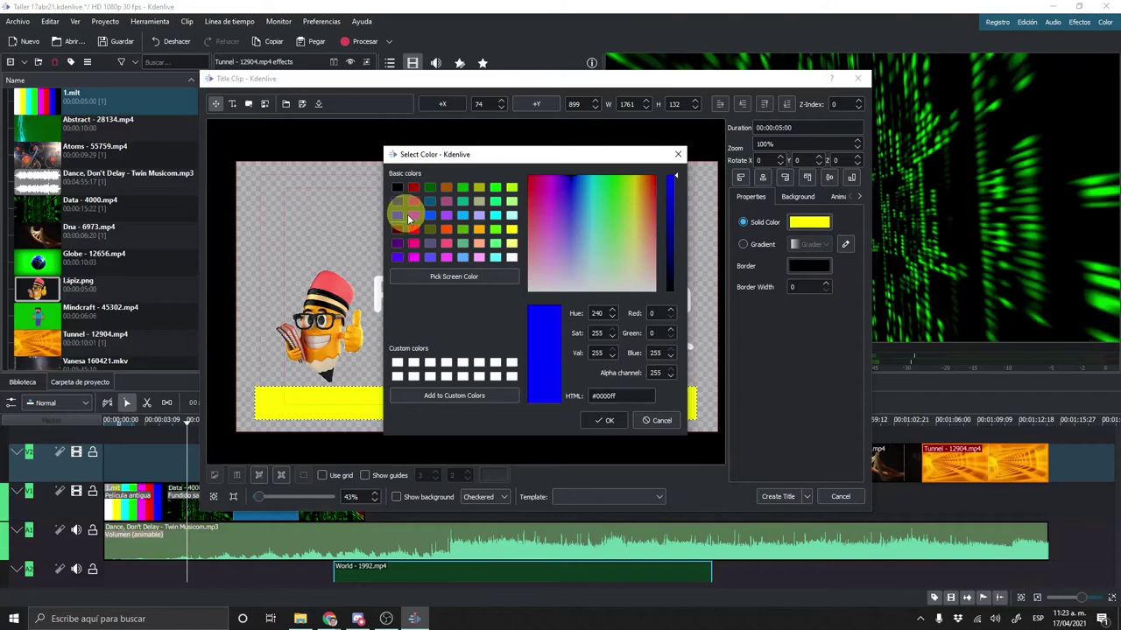
left_click(606, 420)
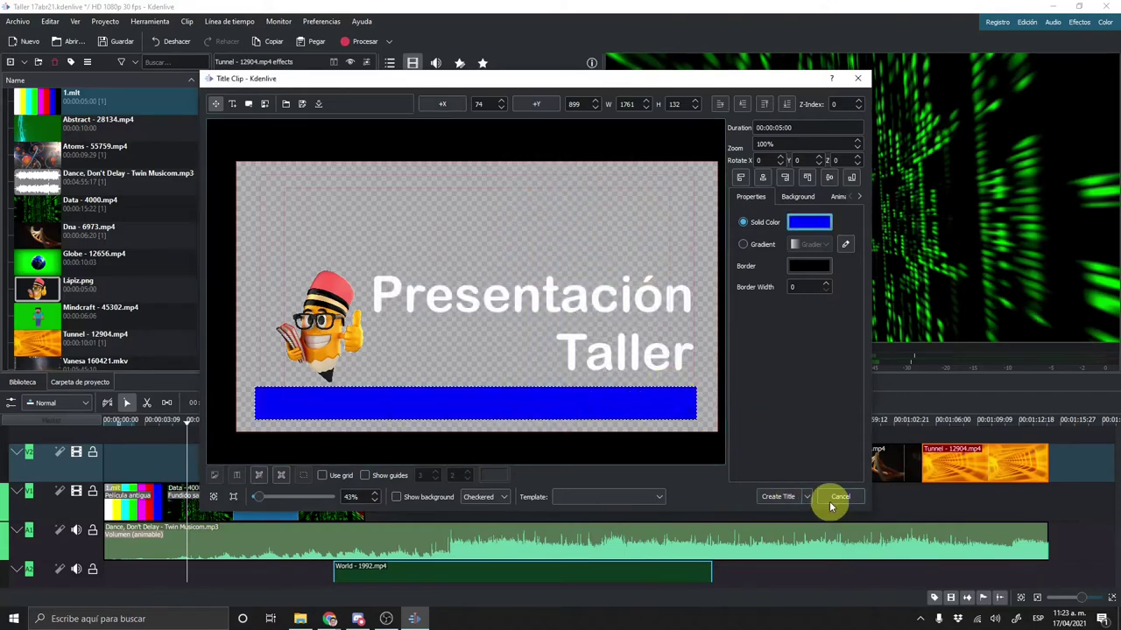
left_click(775, 498)
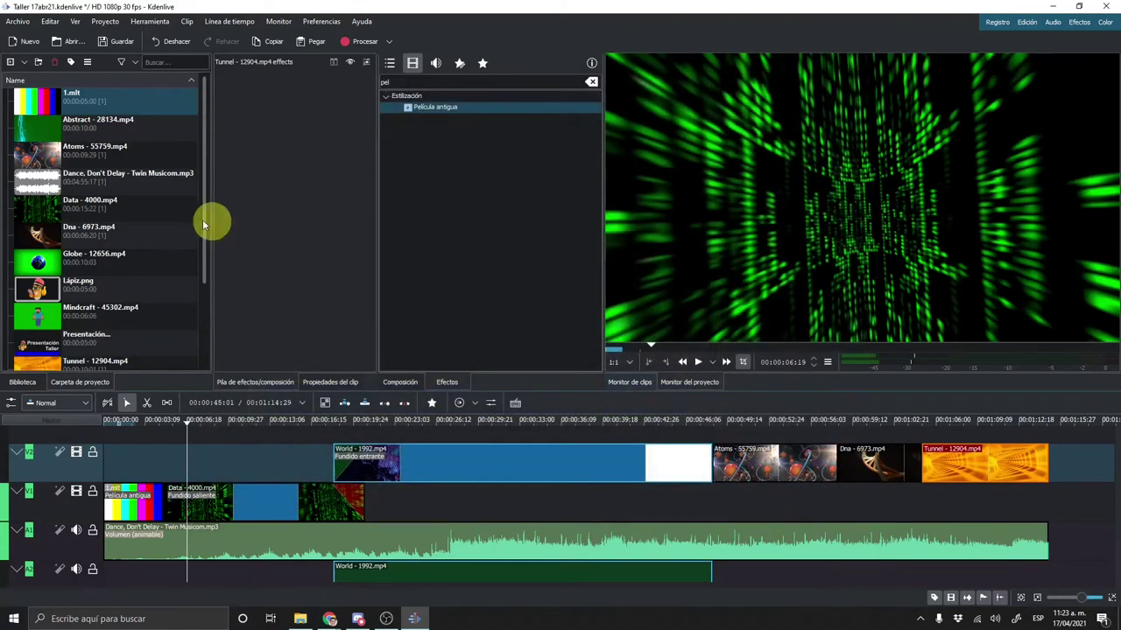
Place the Presentación title on a new top track and stretch it to the World clip.
scroll(117, 183, "down", 1)
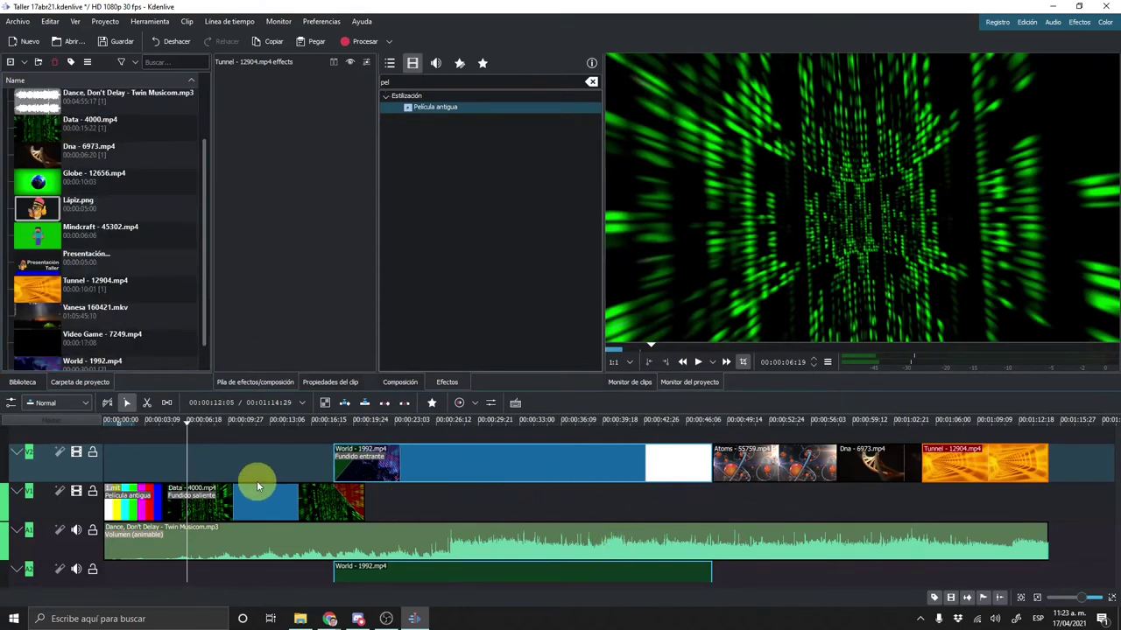
left_click(108, 270)
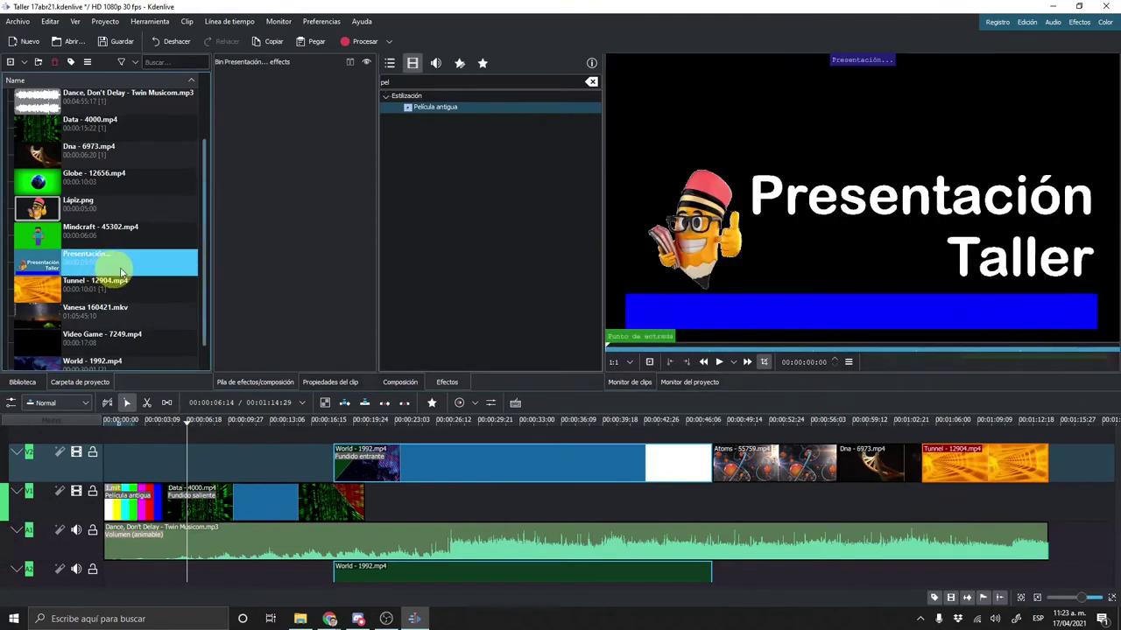
scroll(141, 262, "up", 1)
scroll(141, 262, "down", 1)
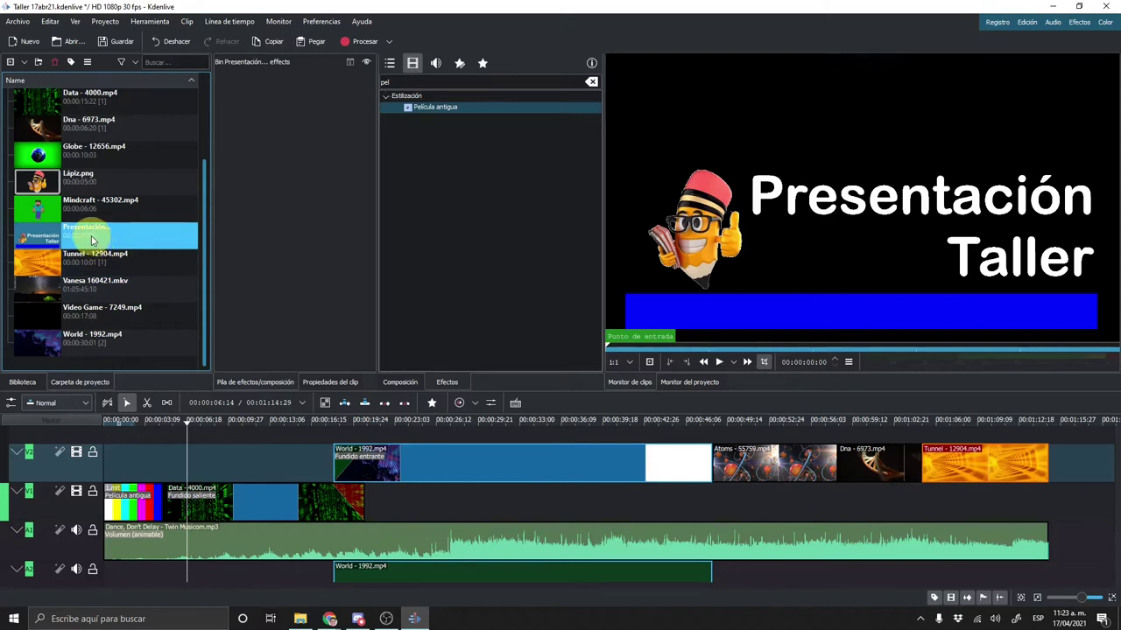
mouse_move(93, 233)
left_mouse_down()
mouse_move(186, 442)
mouse_move(195, 520)
left_mouse_up()
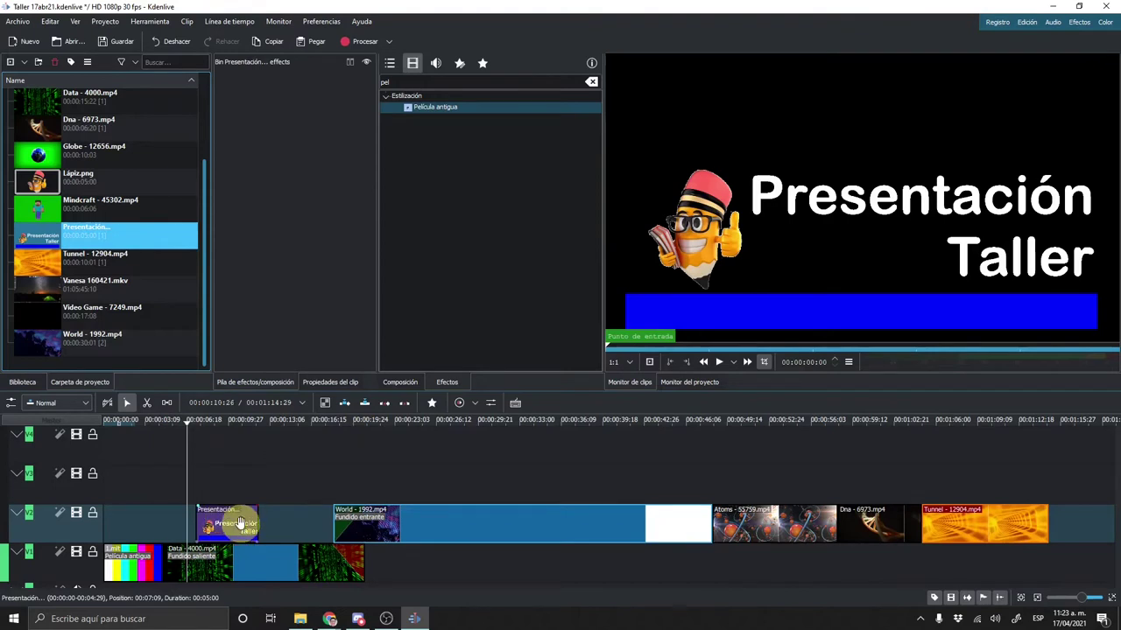
left_click_drag(237, 524, 207, 525)
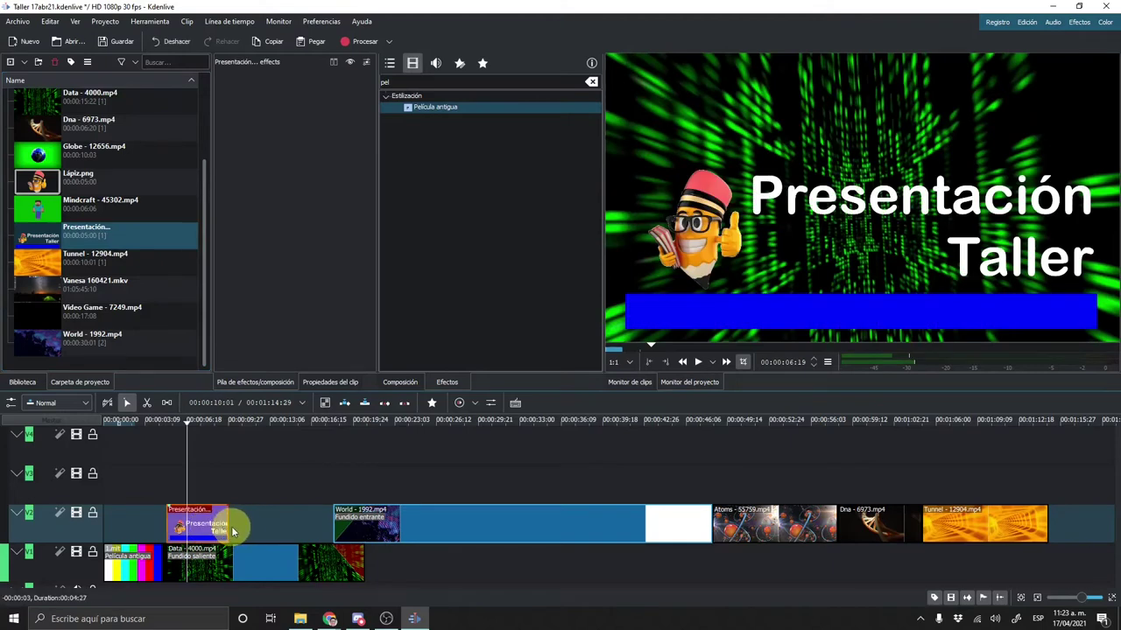
left_click_drag(322, 527, 335, 526)
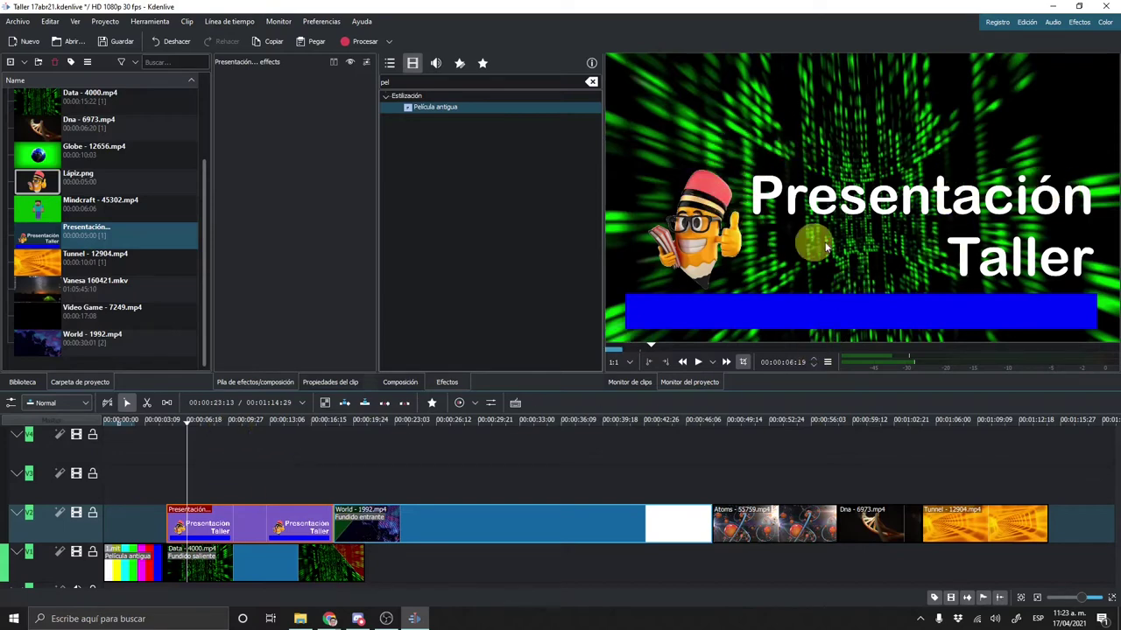
left_click(88, 232)
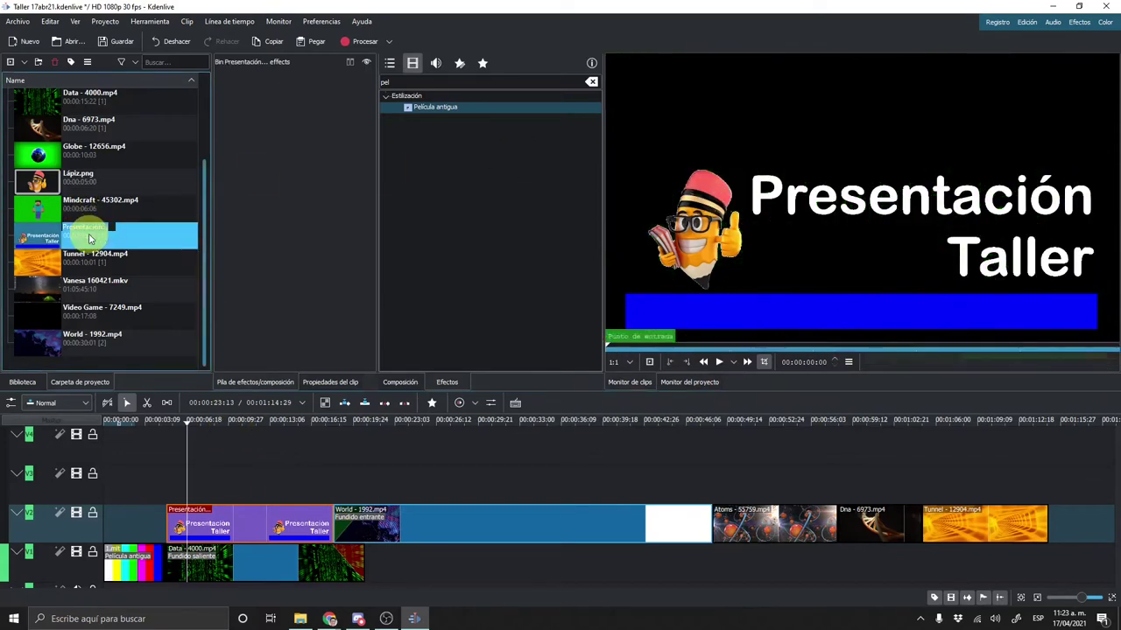
double_click(93, 233)
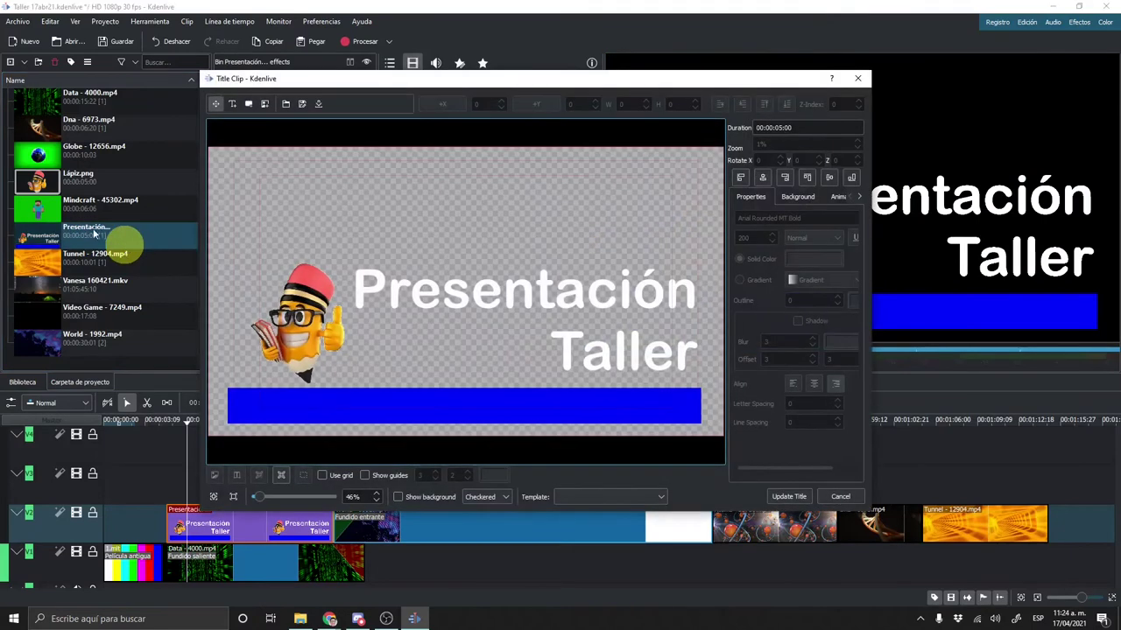
left_click(858, 78)
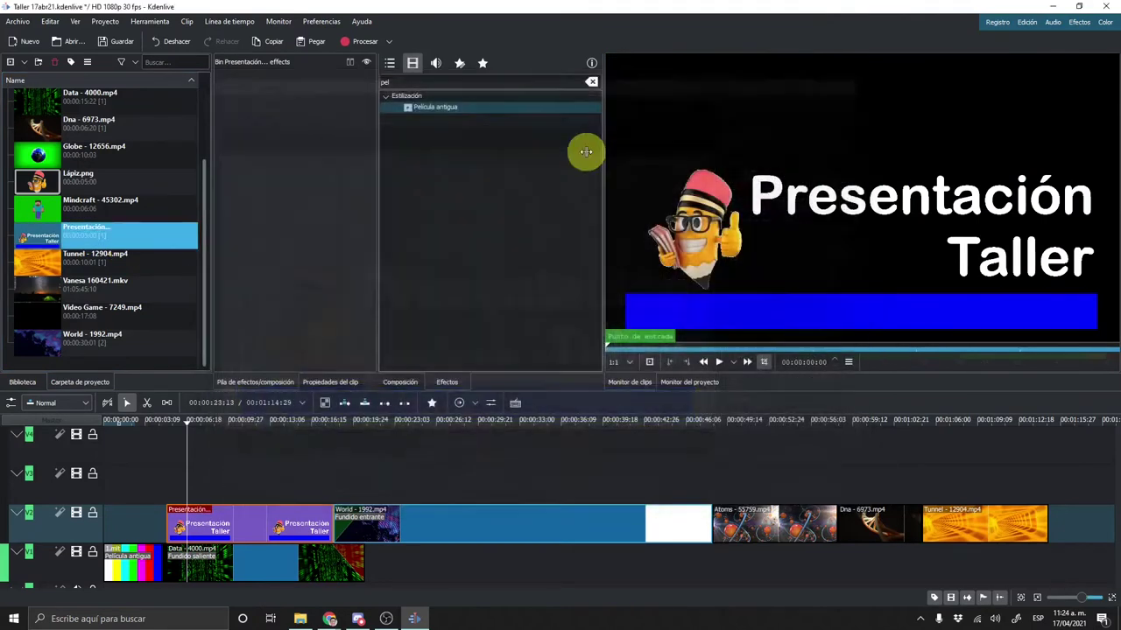
double_click(88, 241)
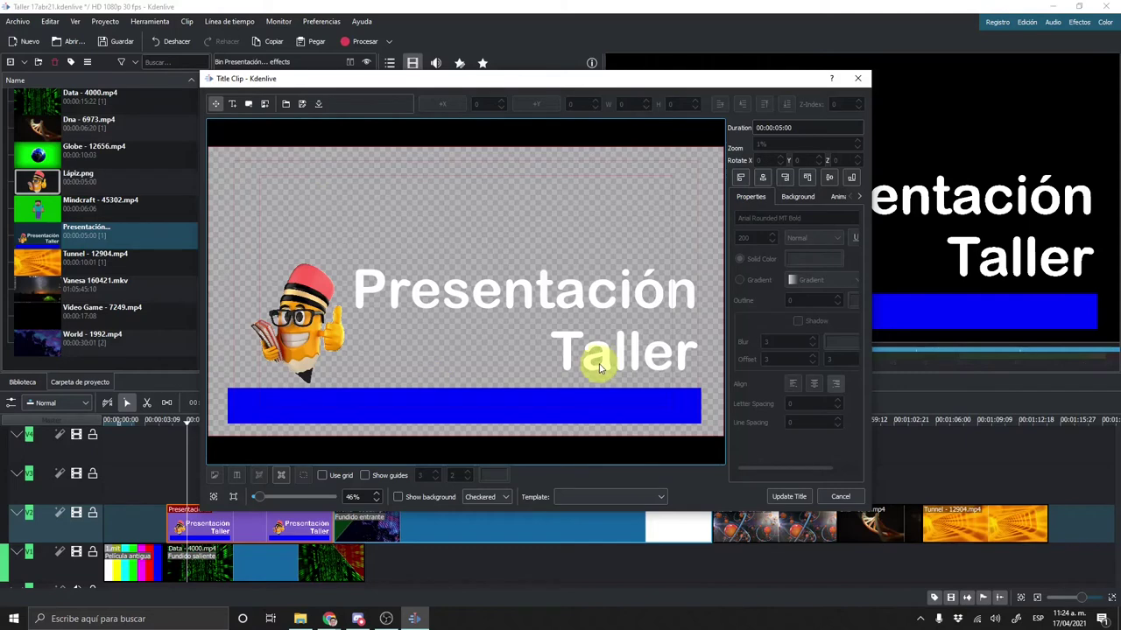
left_click(832, 496)
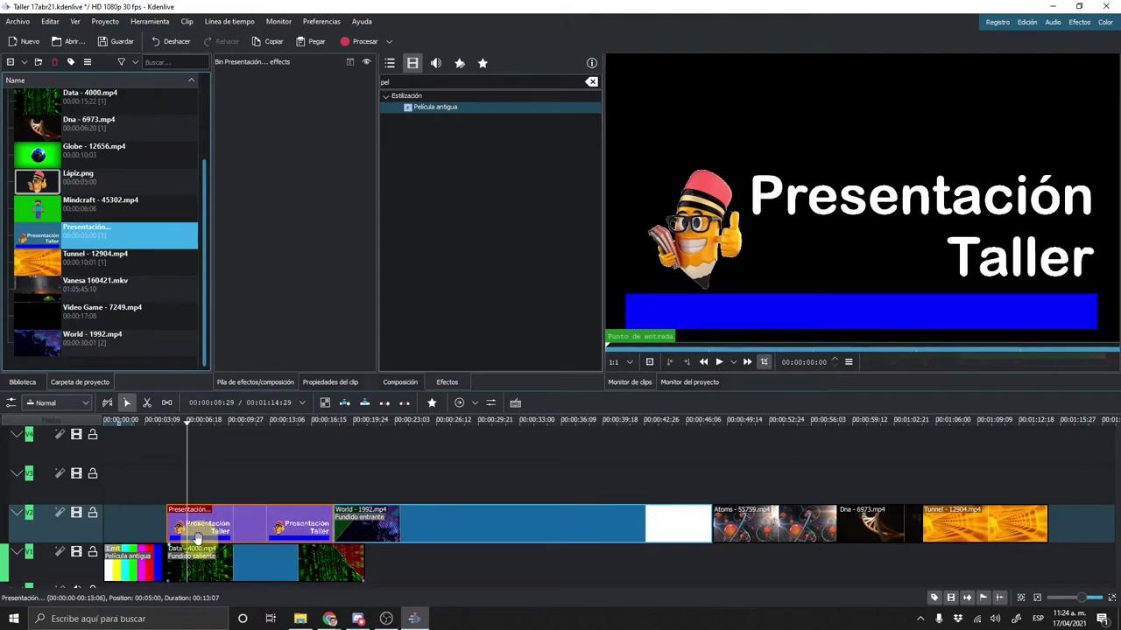
Review the title by scrubbing and playback, then add a 00:00:10 fade-out at its end.
left_click(154, 424)
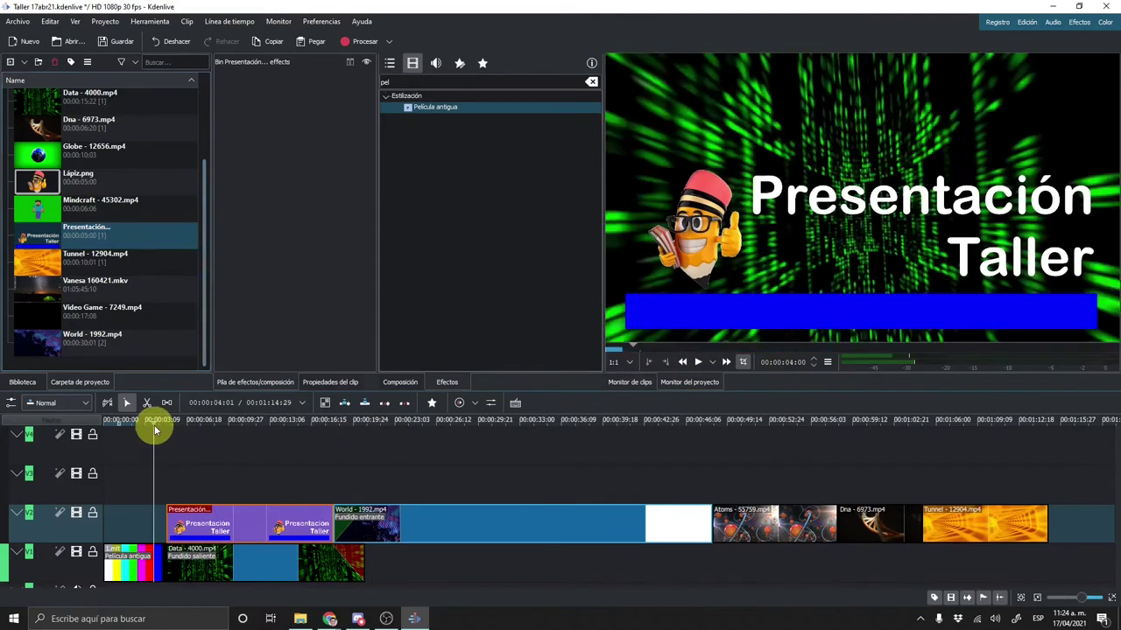
left_click_drag(154, 424, 171, 425)
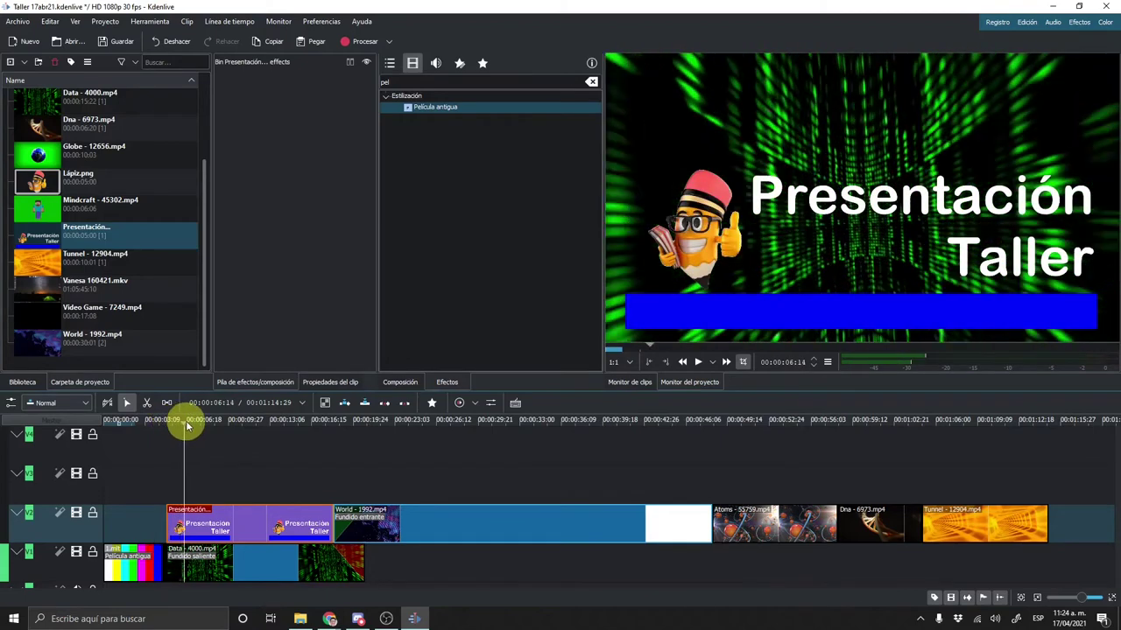
left_click_drag(171, 425, 216, 426)
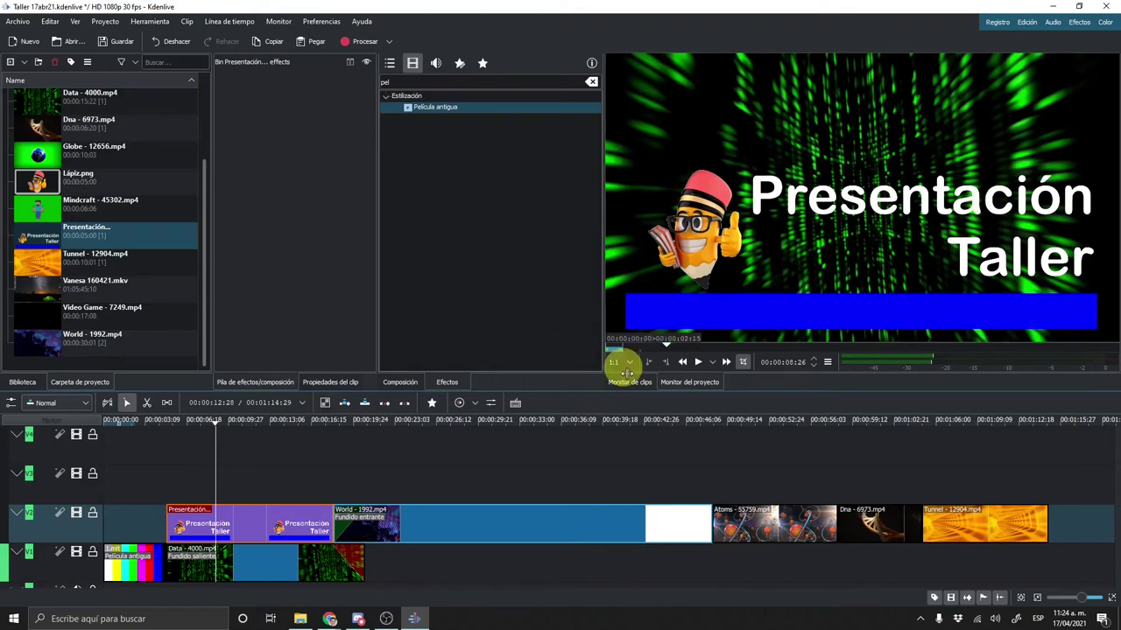
left_click(149, 422)
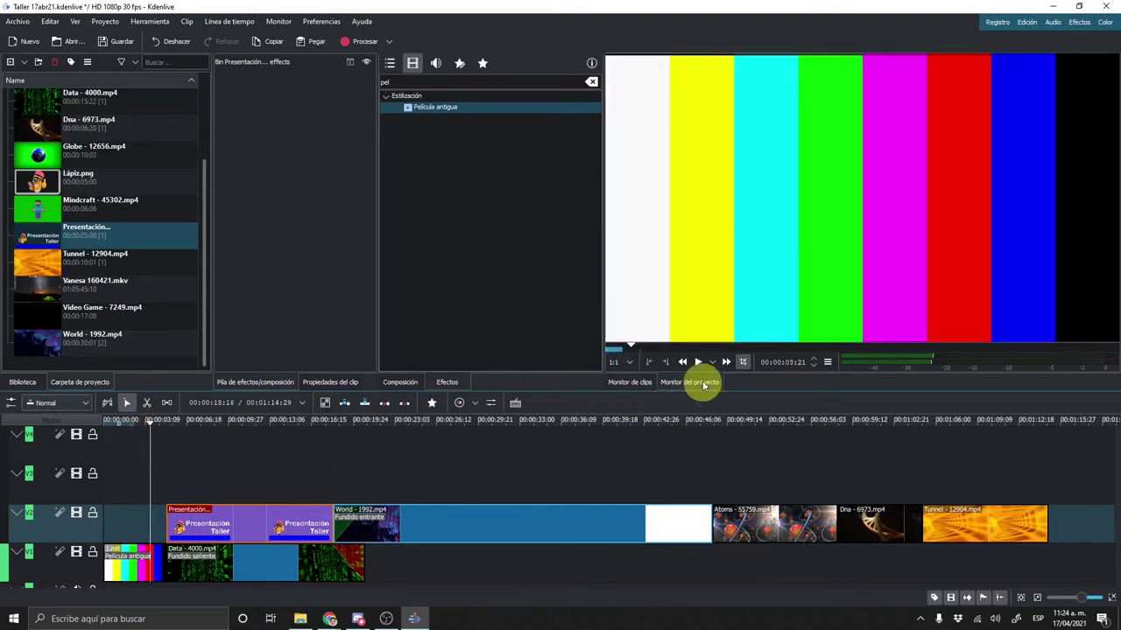
left_click(698, 362)
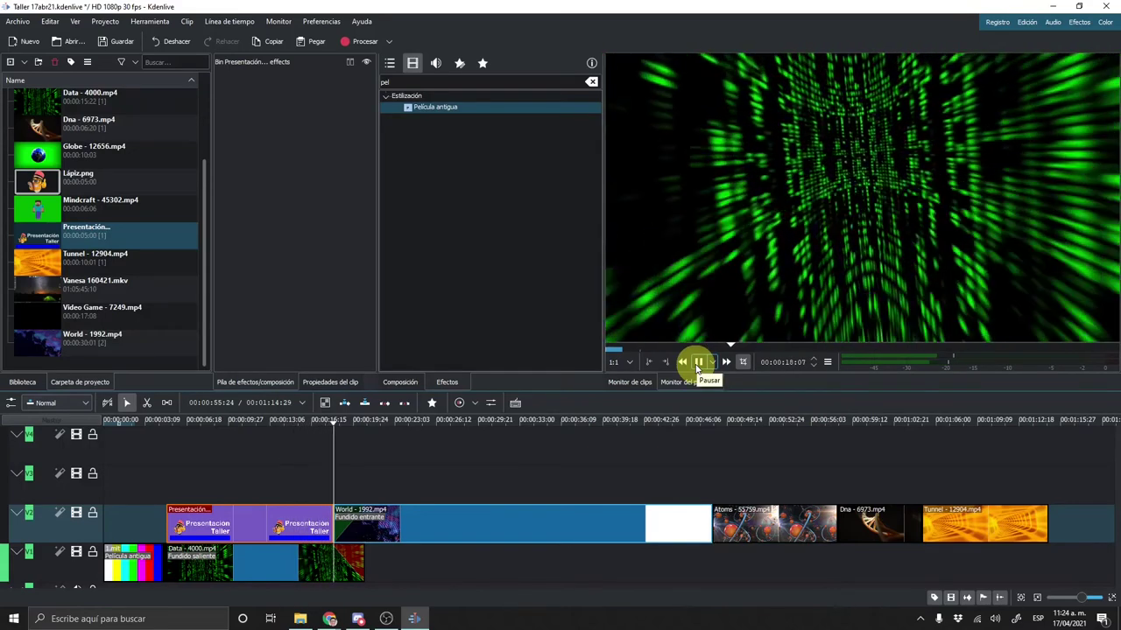
left_click(698, 363)
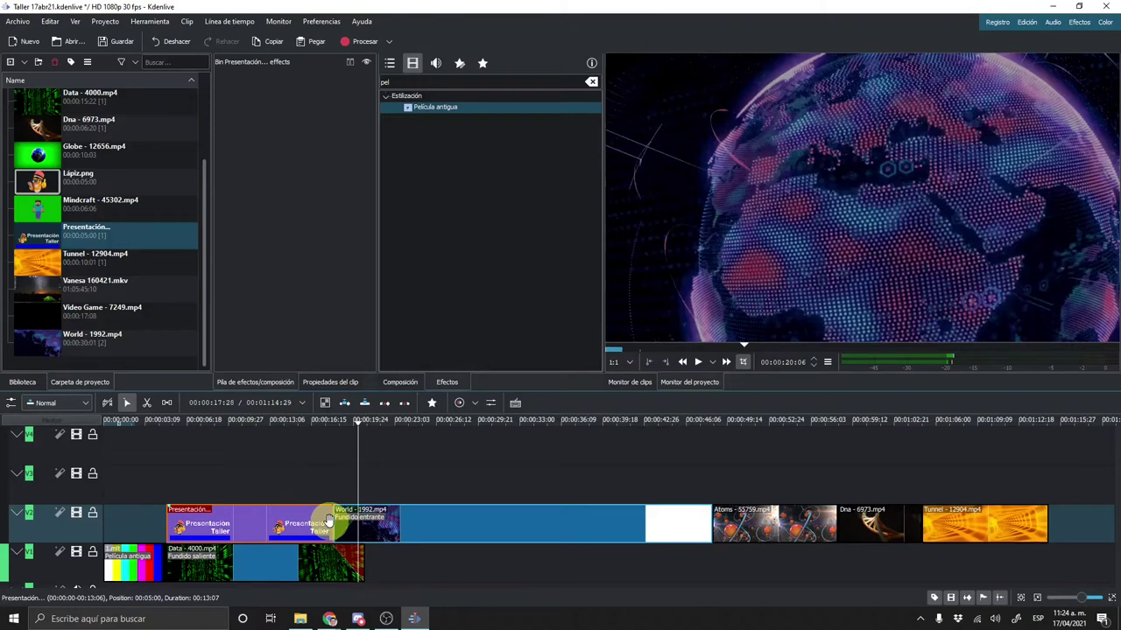
left_click_drag(334, 513, 329, 513)
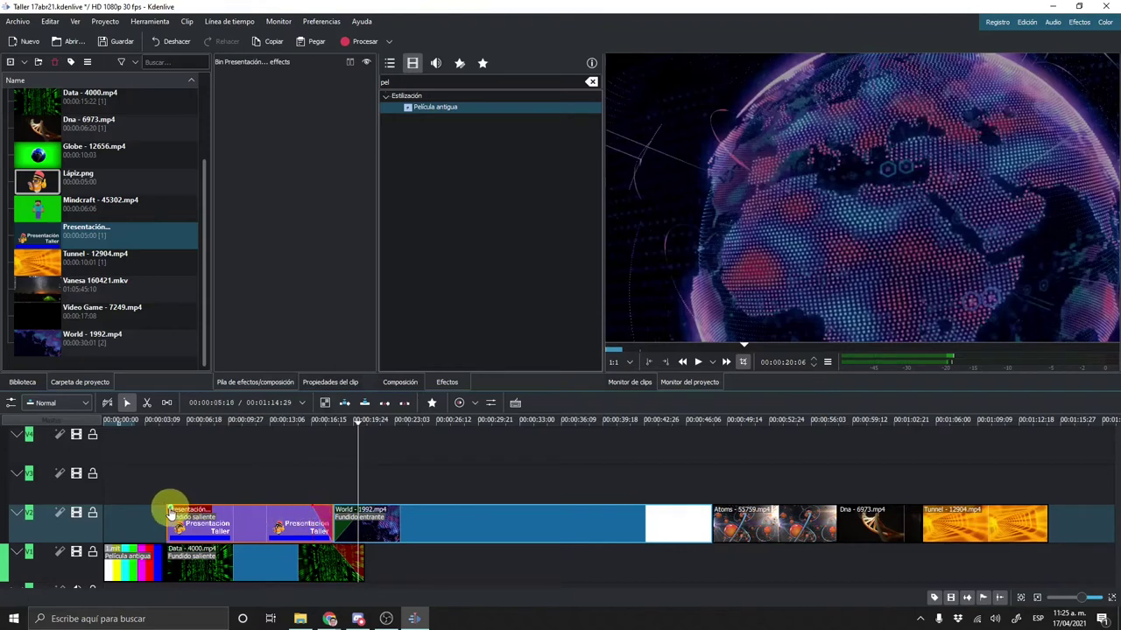
Play the end of the title to preview its fade into the World clip.
left_click(171, 421)
left_click(291, 422)
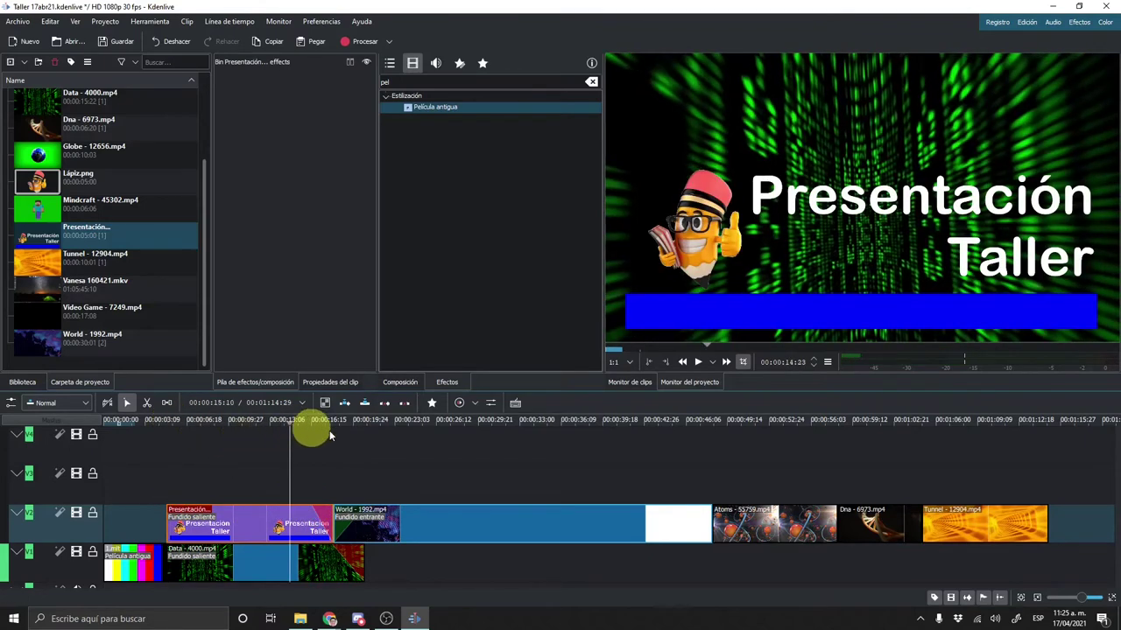
left_click(698, 362)
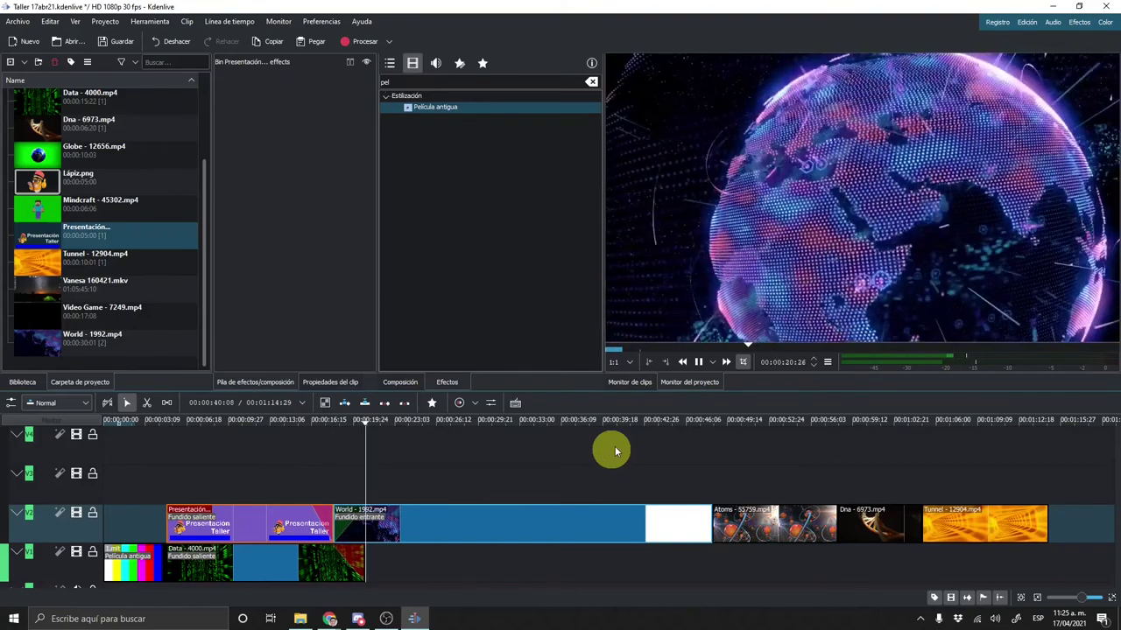
left_click(699, 362)
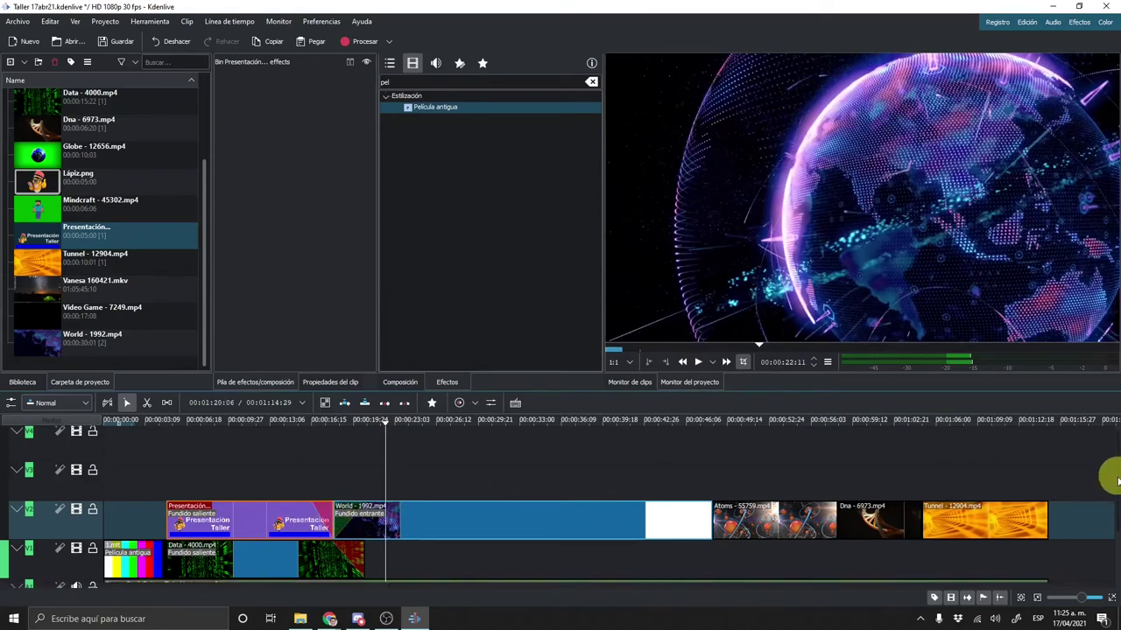
Show the Presentación clip's fade-out settings with its duration and Fade to Black option.
left_click_drag(1118, 474, 1117, 519)
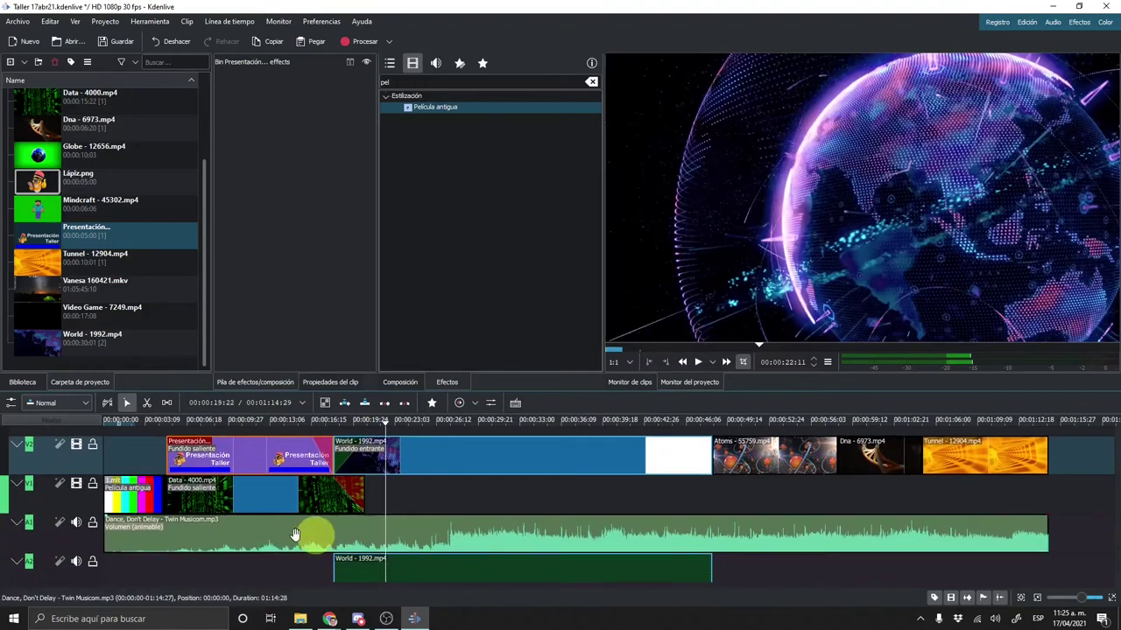
left_click(256, 468)
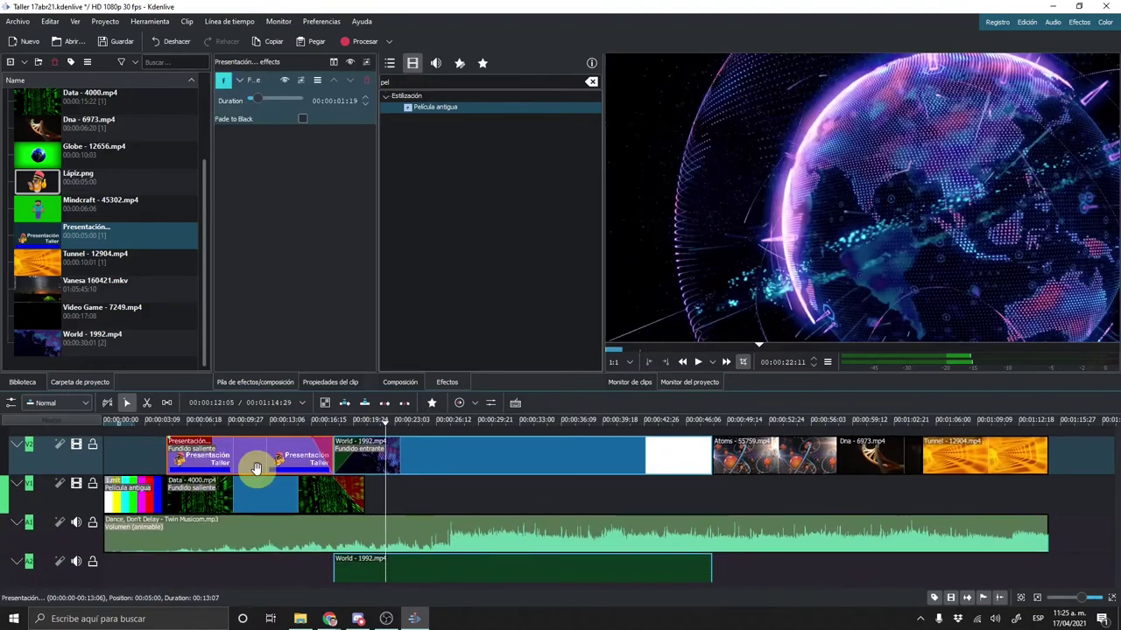
scroll(113, 259, "up", 2)
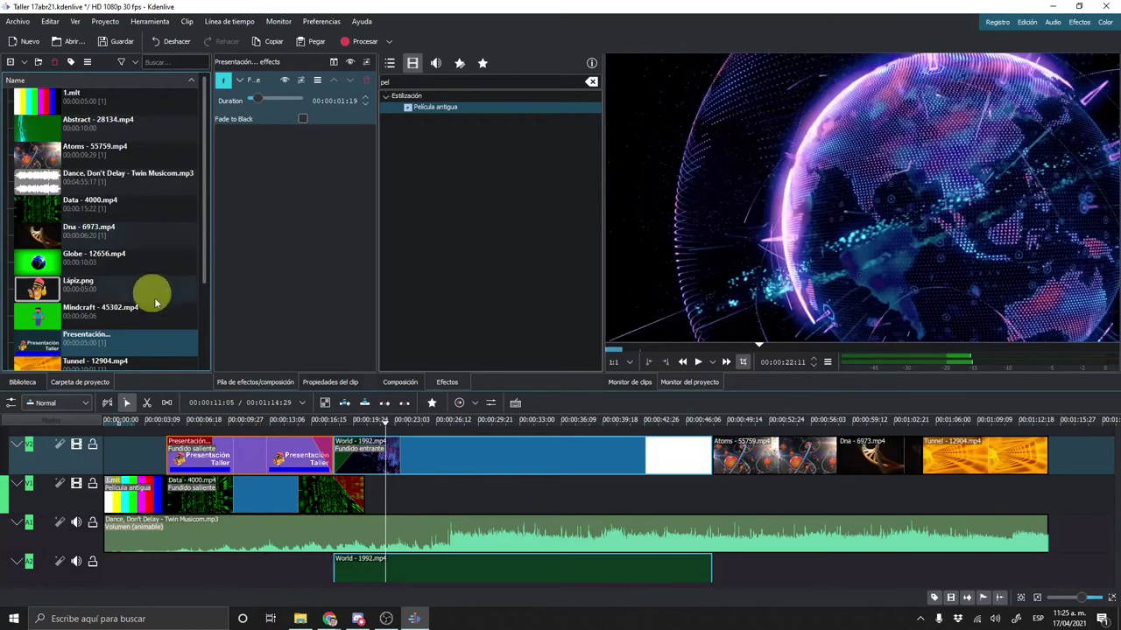
Preview Lápiz.png in the clip monitor after briefly opening and closing the Presentación title editor.
left_click(99, 288)
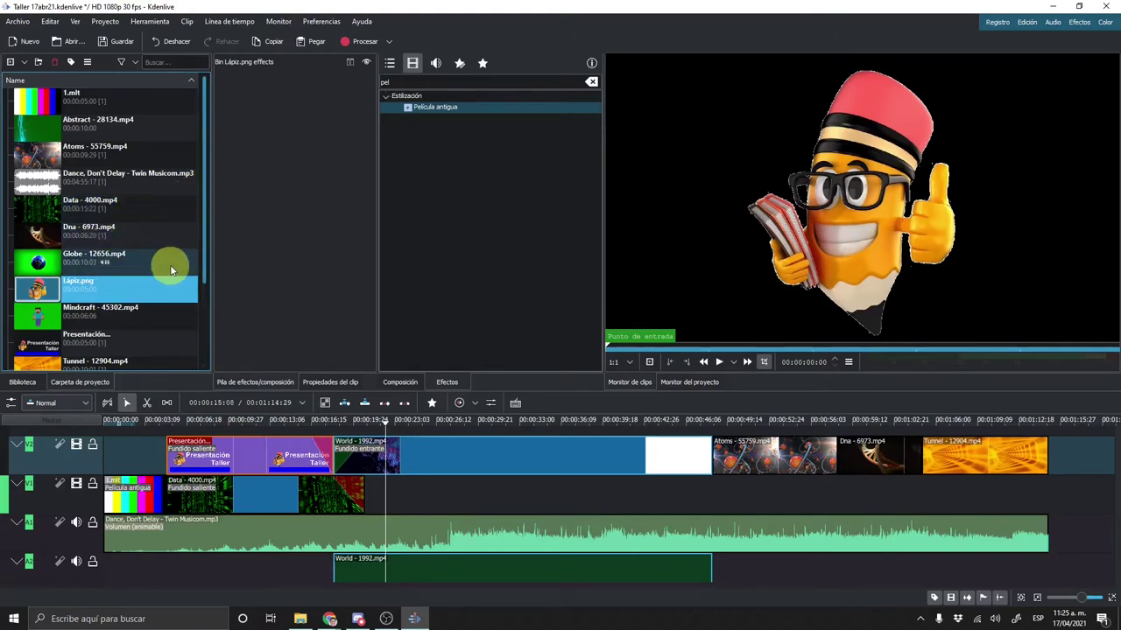
double_click(101, 338)
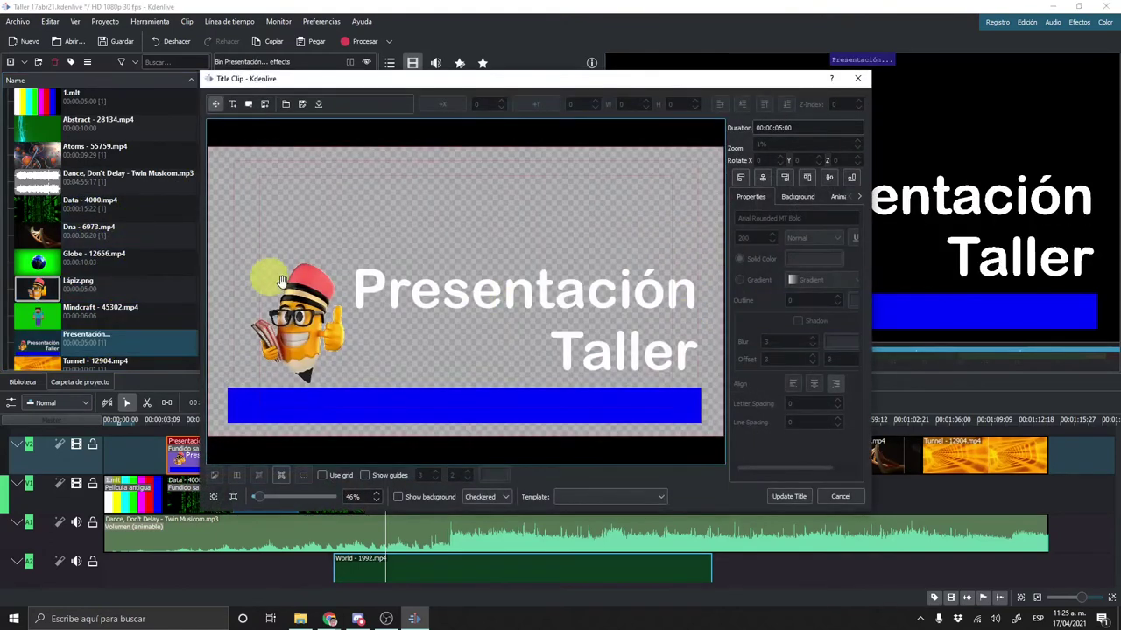
left_click(857, 82)
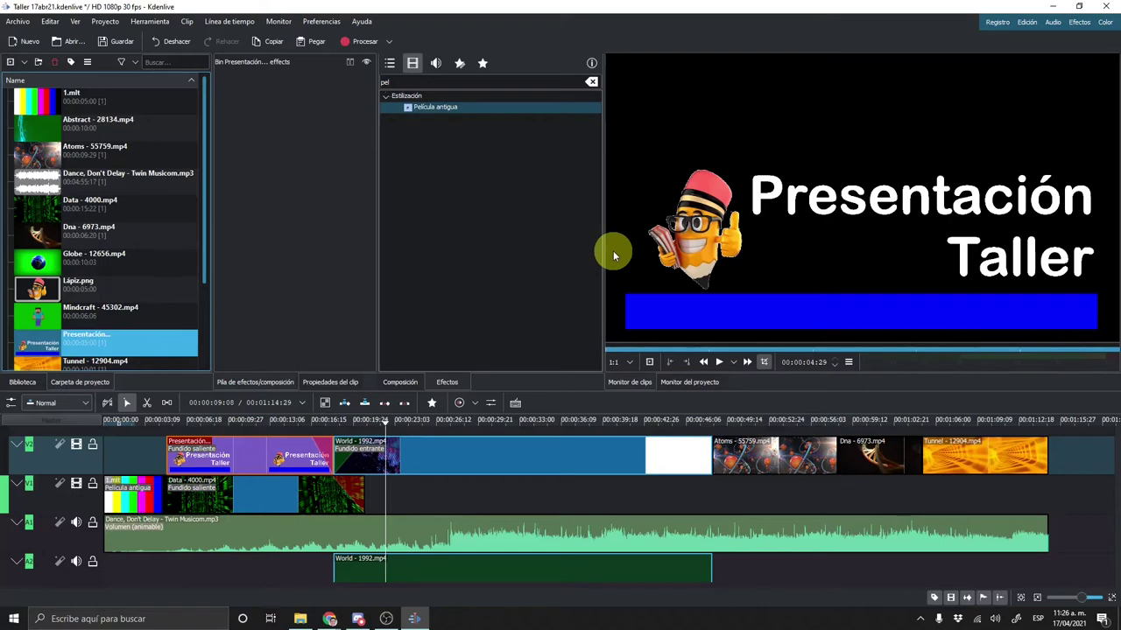
scroll(131, 306, "down", 2)
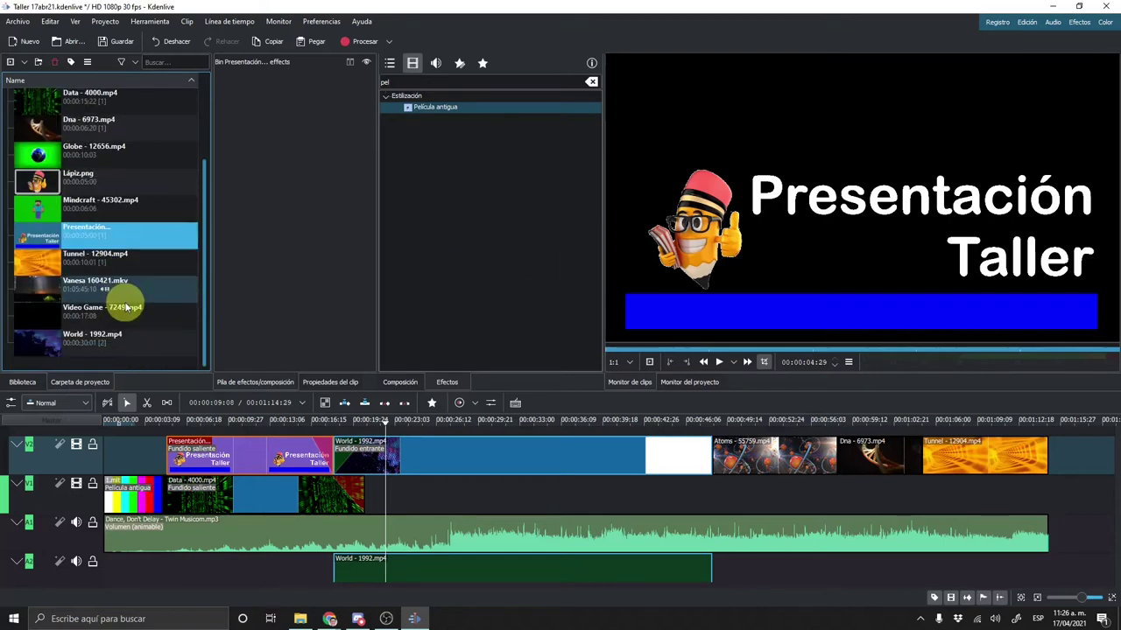
scroll(136, 319, "up", 2)
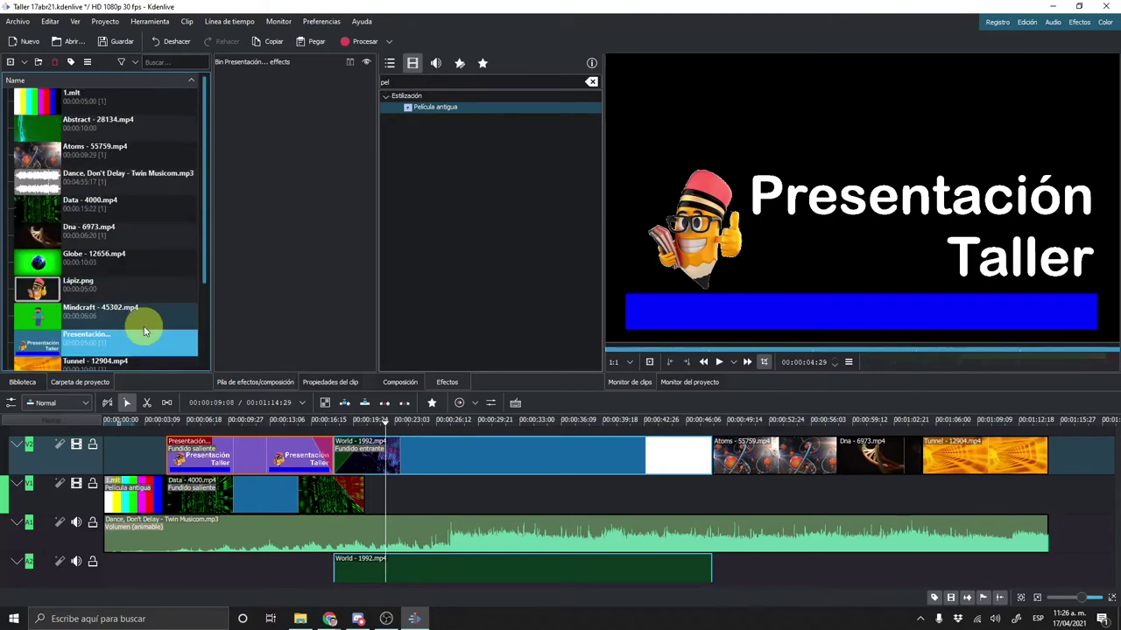
left_click(109, 291)
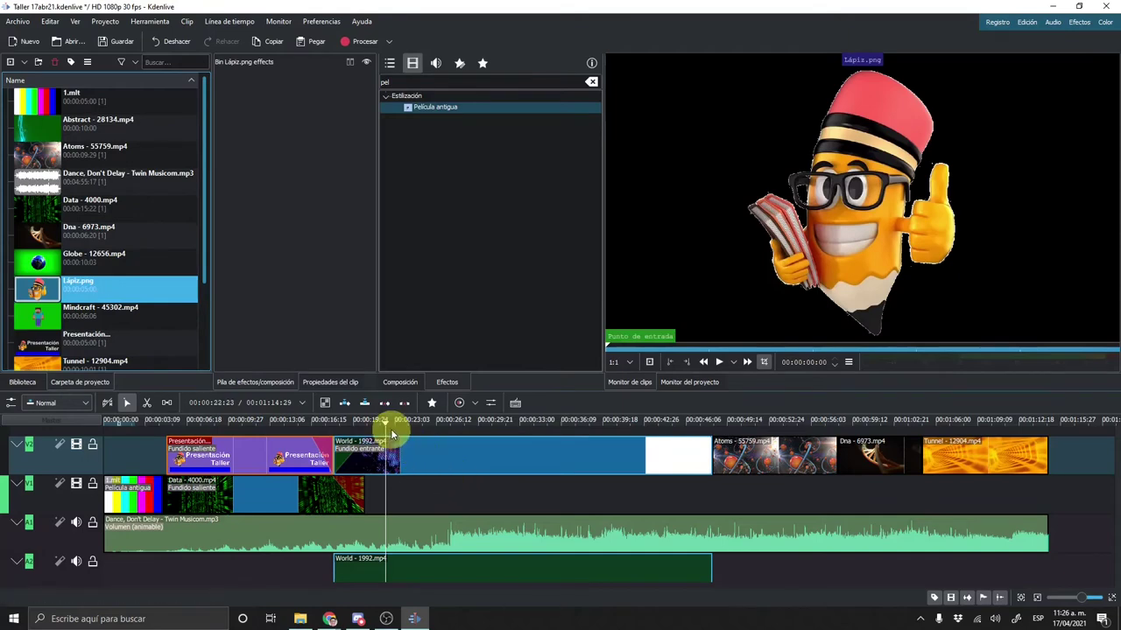
Place Lápiz.png on V3 at 00:00:25:20 and stretch it to about ten seconds over World.
left_click_drag(390, 429, 428, 425)
left_click(428, 425)
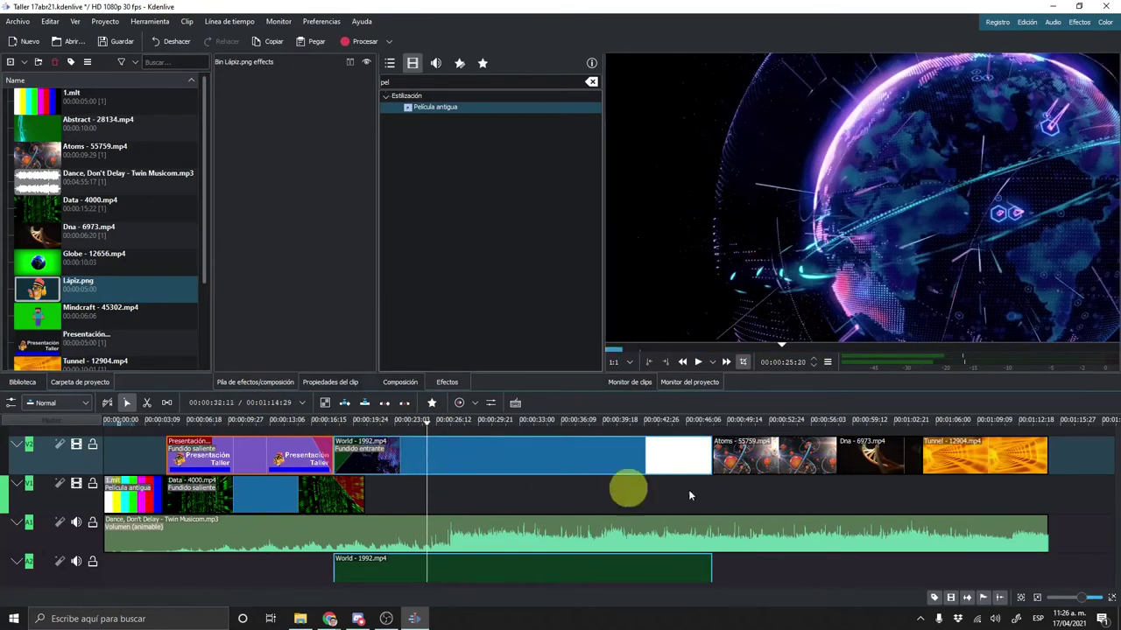
scroll(1116, 582, "down", 1)
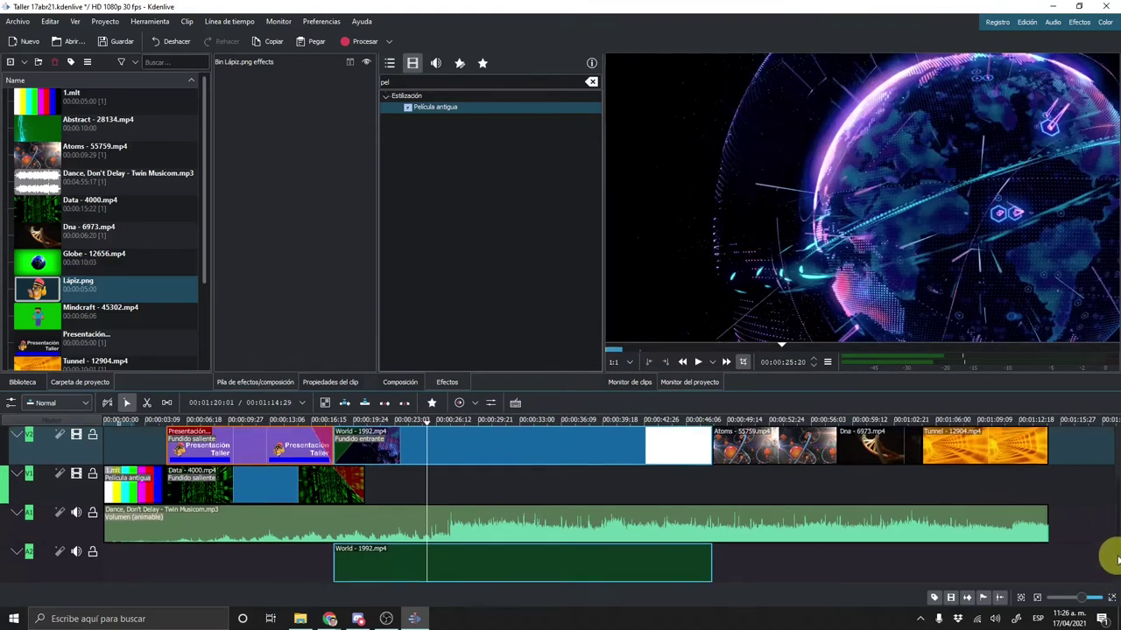
scroll(1112, 543, "up", 5)
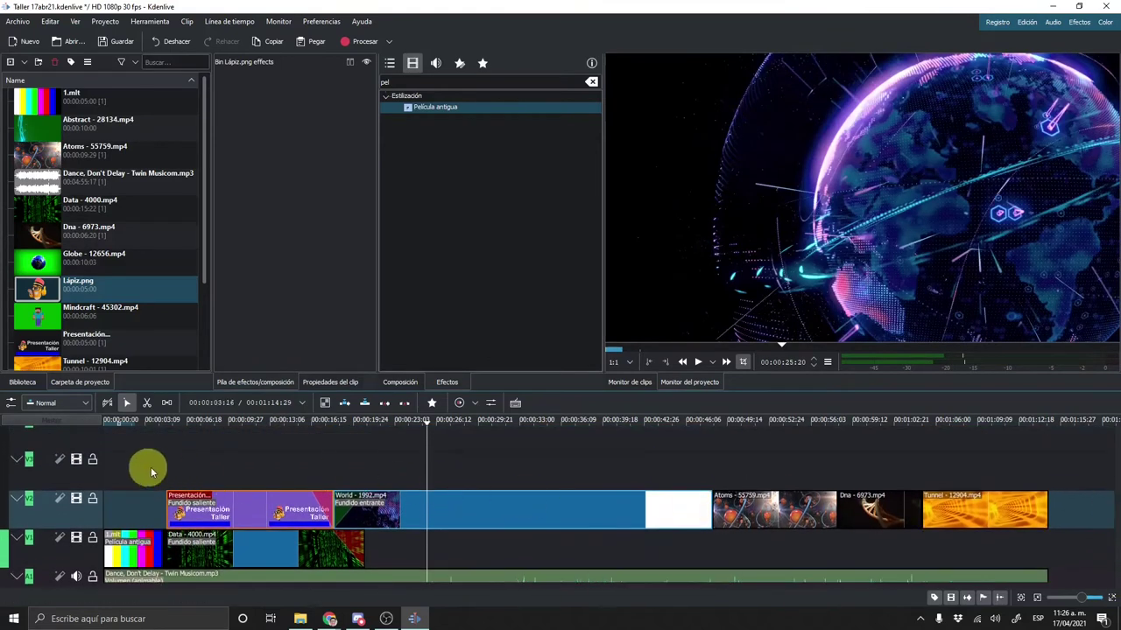
mouse_move(98, 289)
left_mouse_down()
mouse_move(215, 402)
mouse_move(400, 481)
left_mouse_up()
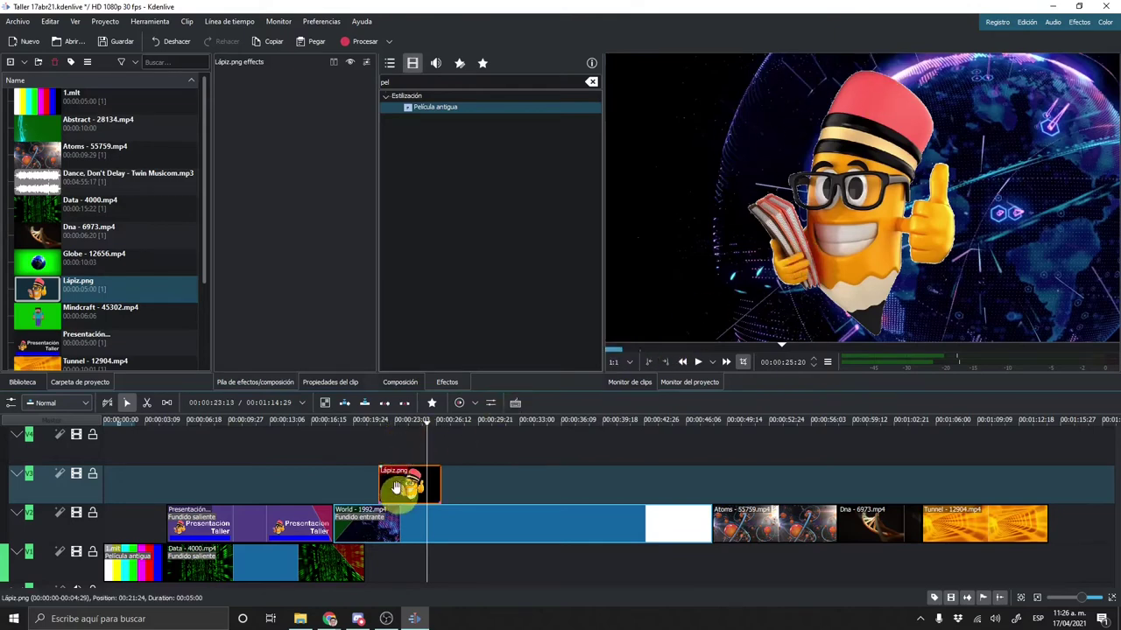
left_click_drag(441, 482, 711, 482)
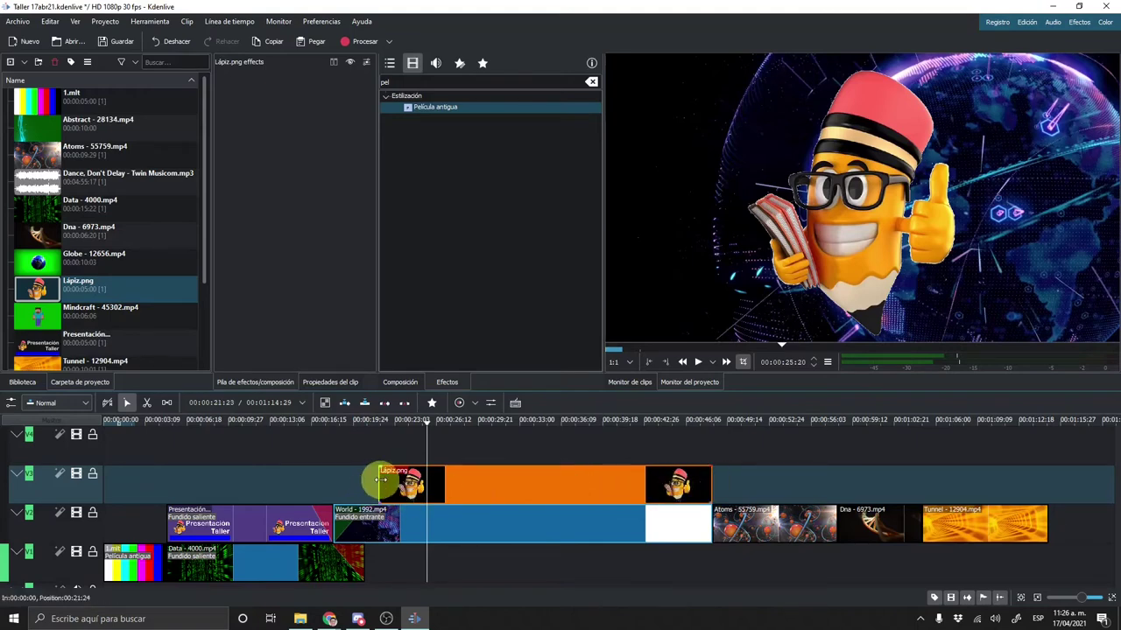
Start the Lápiz.png clip earlier, add a fade to black, and preview the fades.
left_click_drag(379, 484, 345, 470)
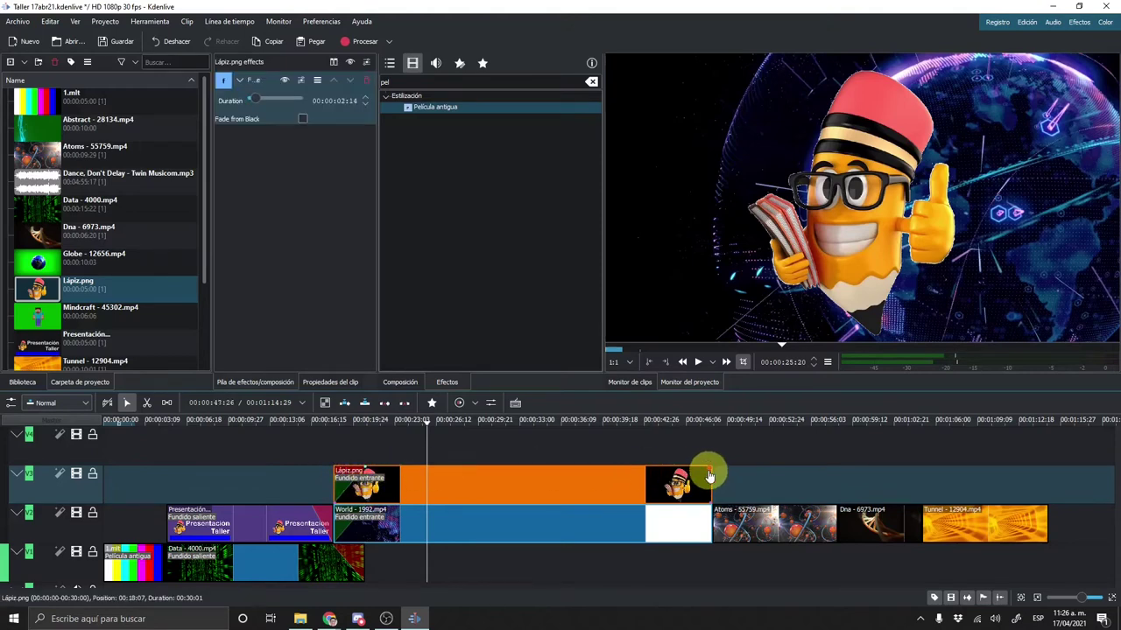
left_click_drag(709, 474, 681, 473)
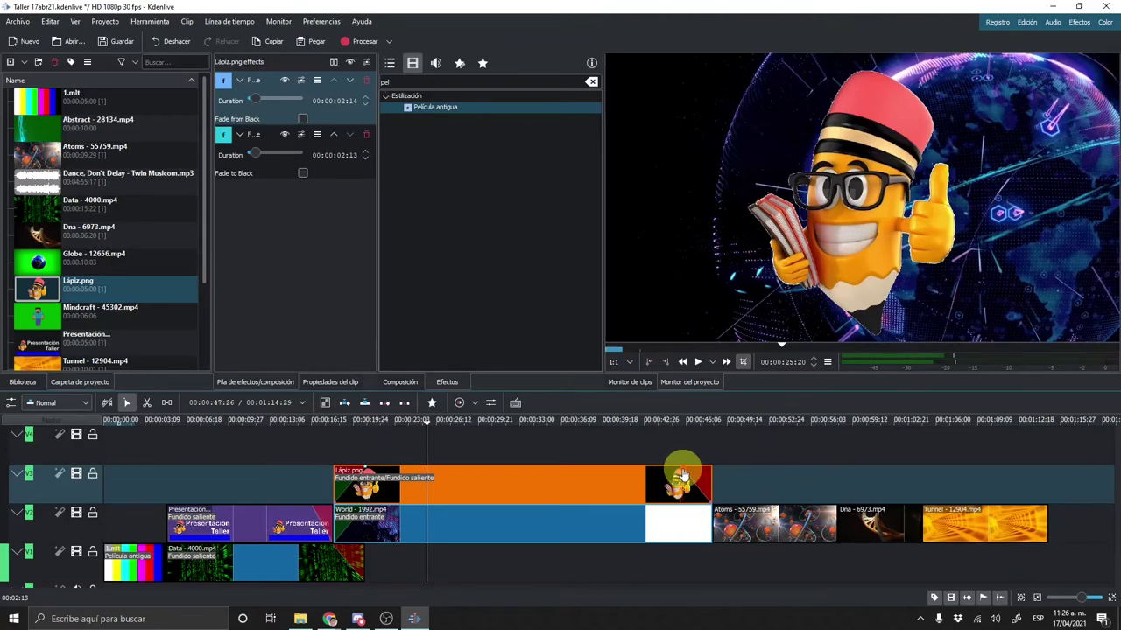
left_click(321, 419)
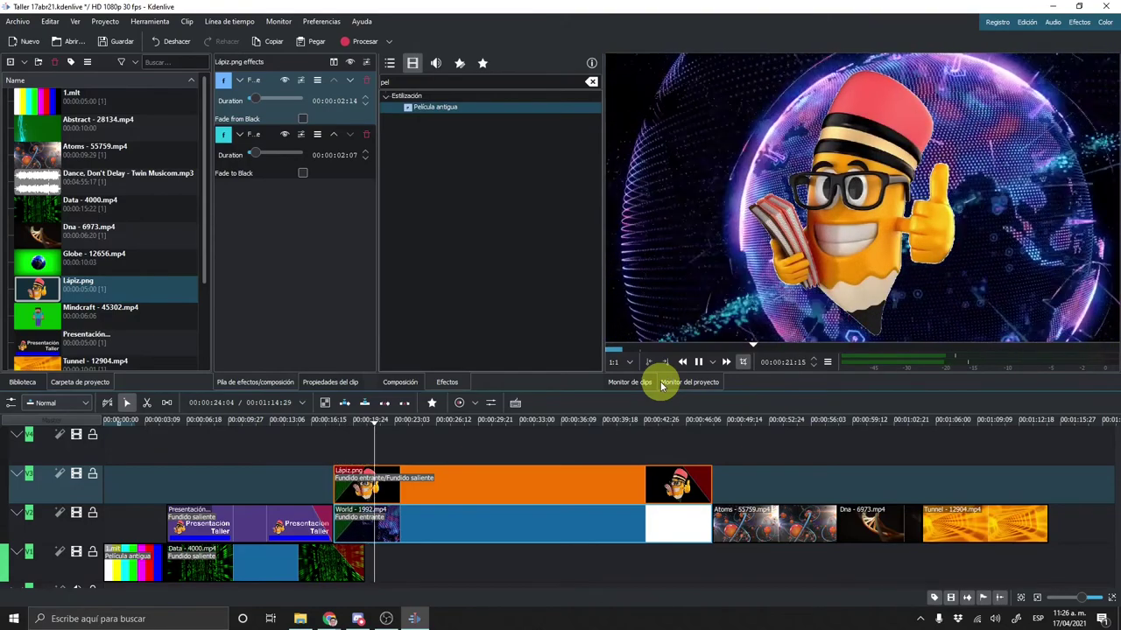
left_click(699, 362)
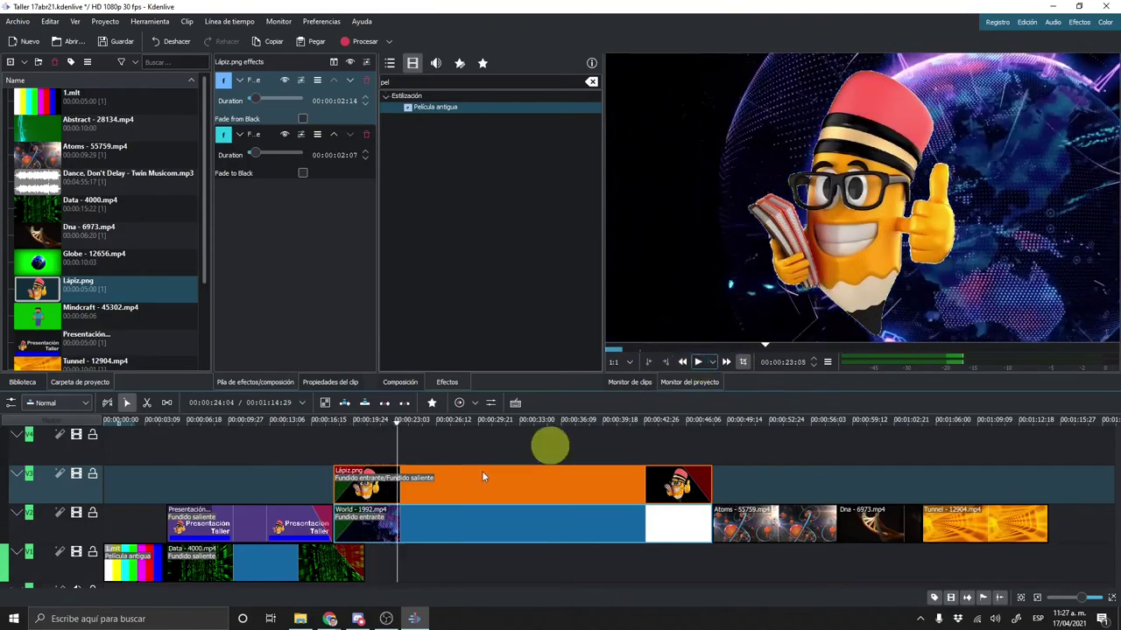
Trim the Lápiz.png clip's start slightly later and preview the result.
left_click_drag(332, 479, 366, 480)
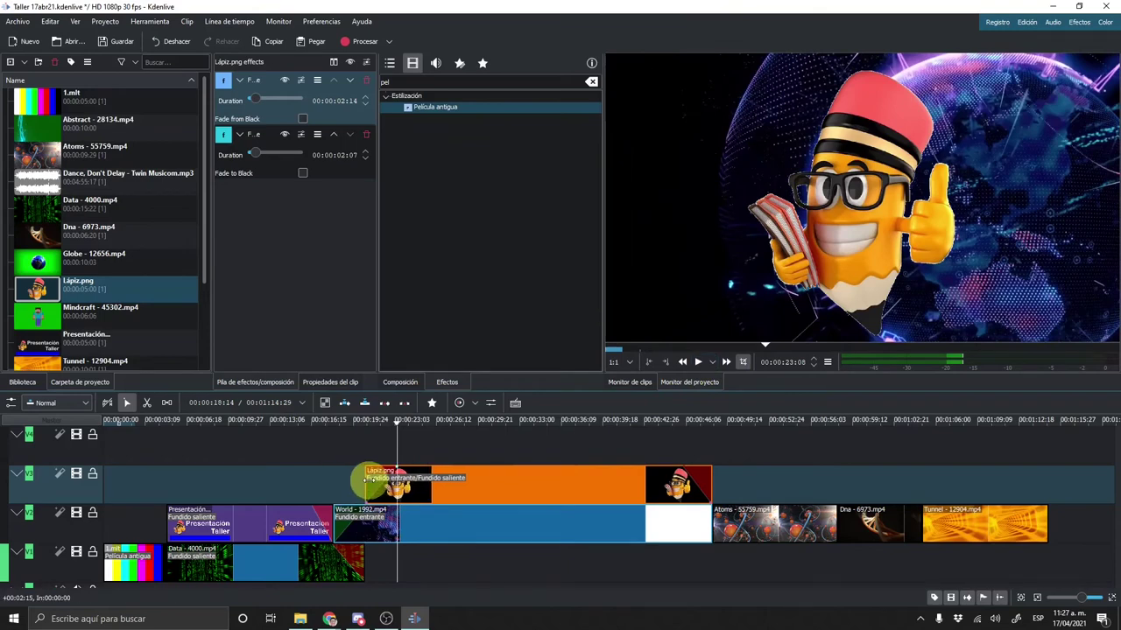
left_click(352, 428)
left_click(698, 362)
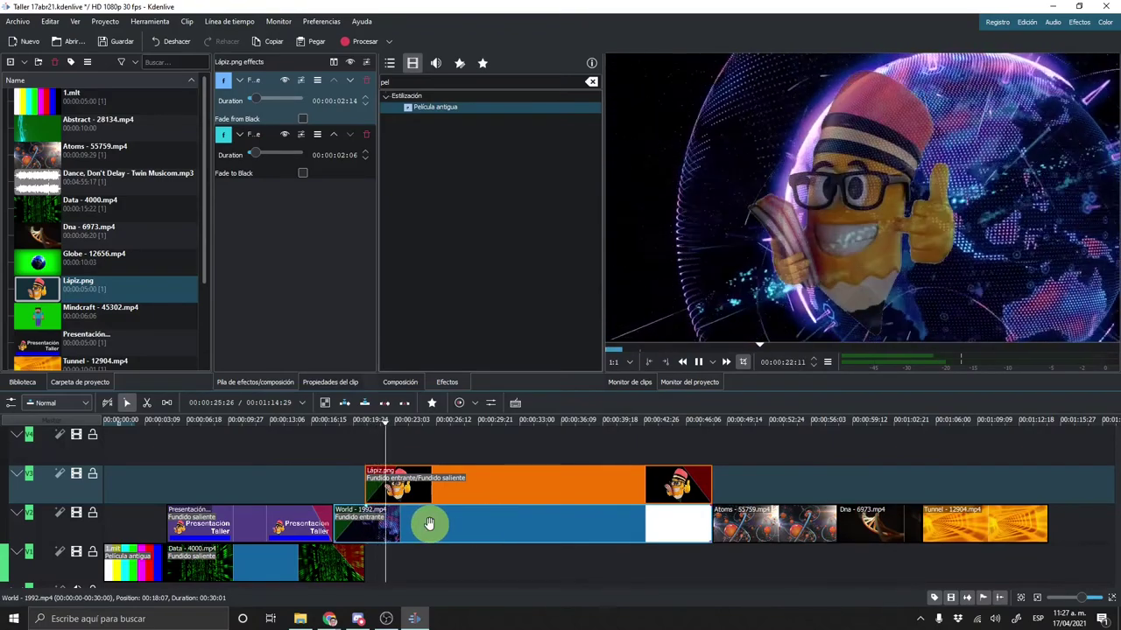
left_click(700, 360)
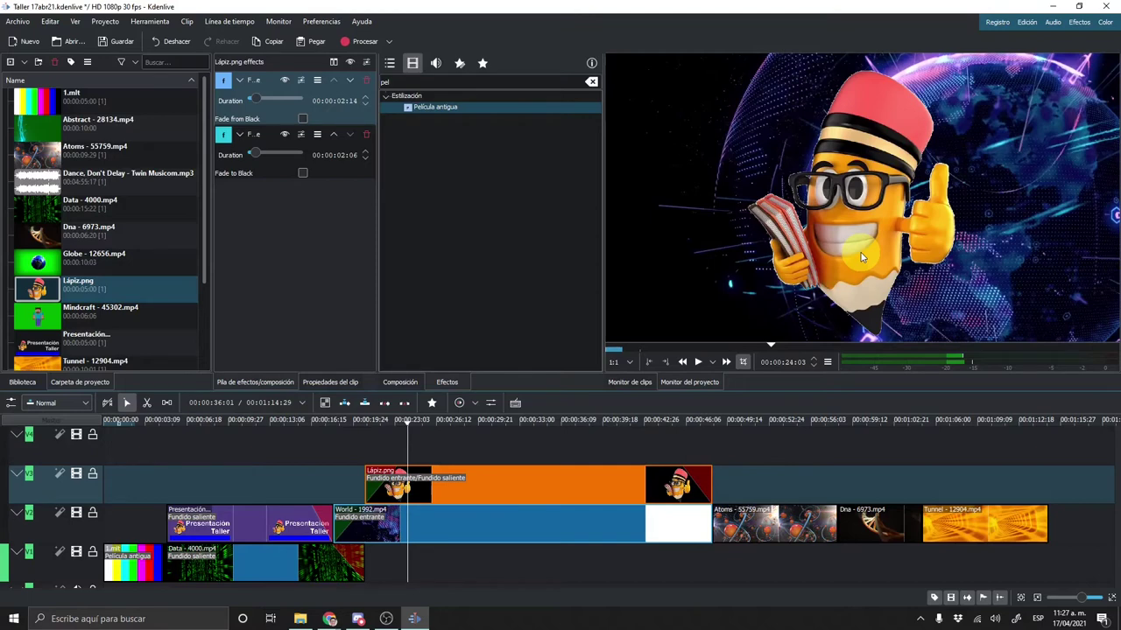
Add a Transformación effect to Lápiz.png with a keyframe where the pencil first appears.
right_click(568, 488)
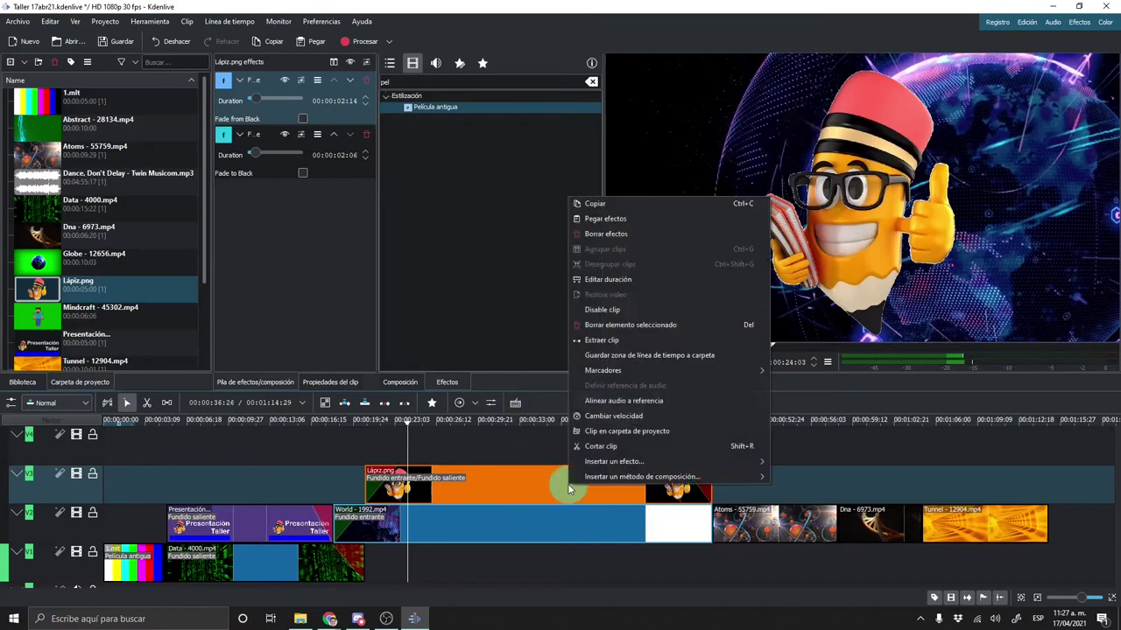
mouse_move(669, 470)
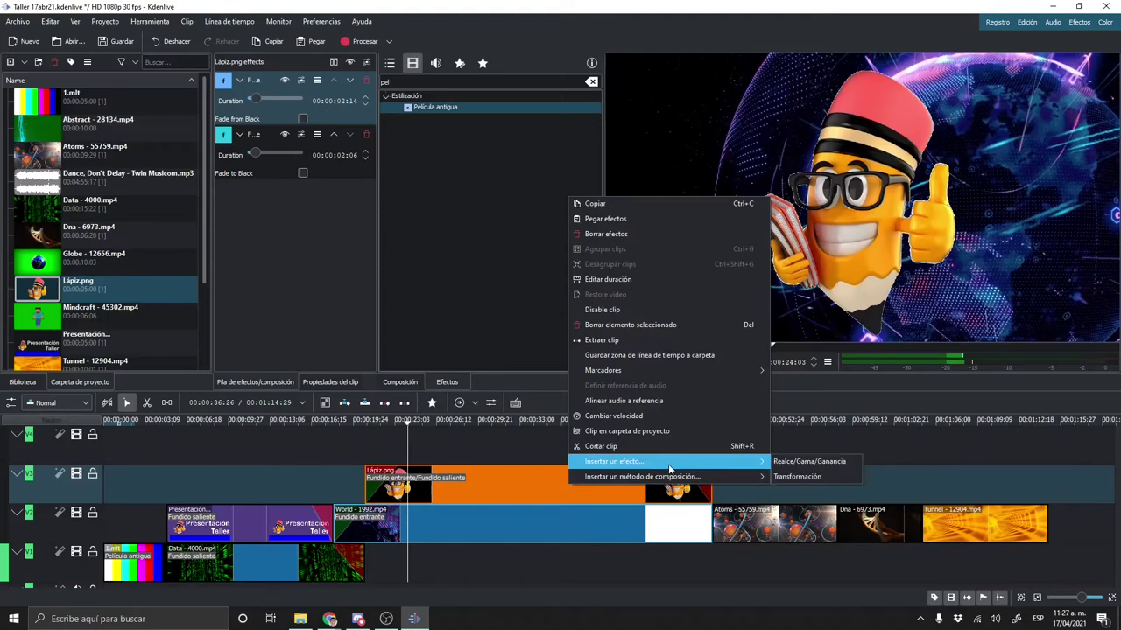
left_click(805, 478)
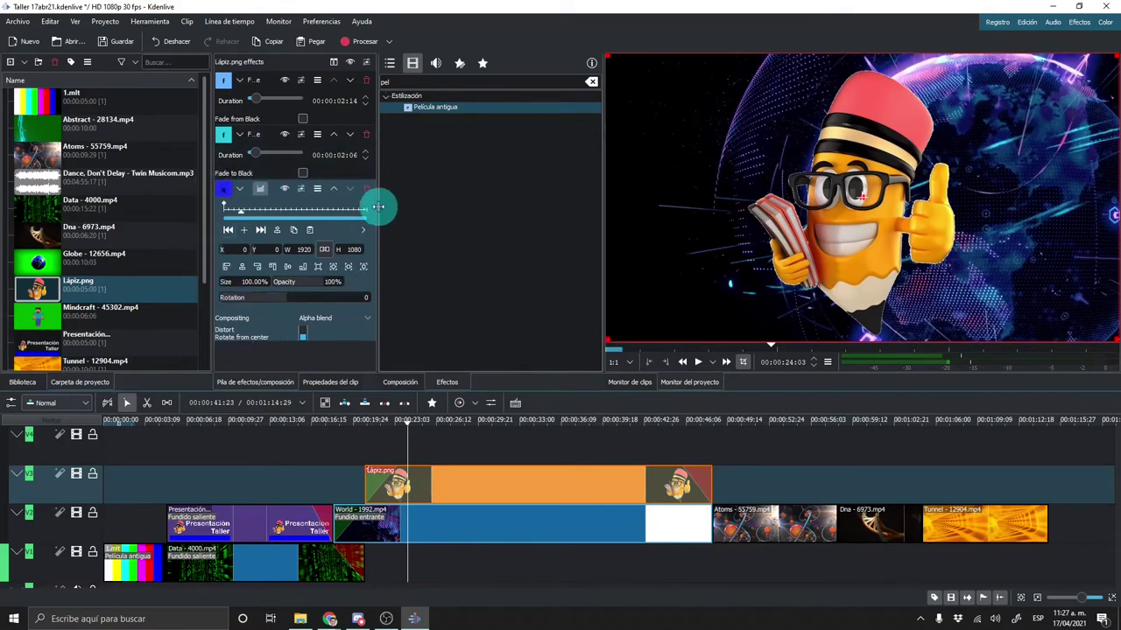
left_click_drag(378, 207, 408, 215)
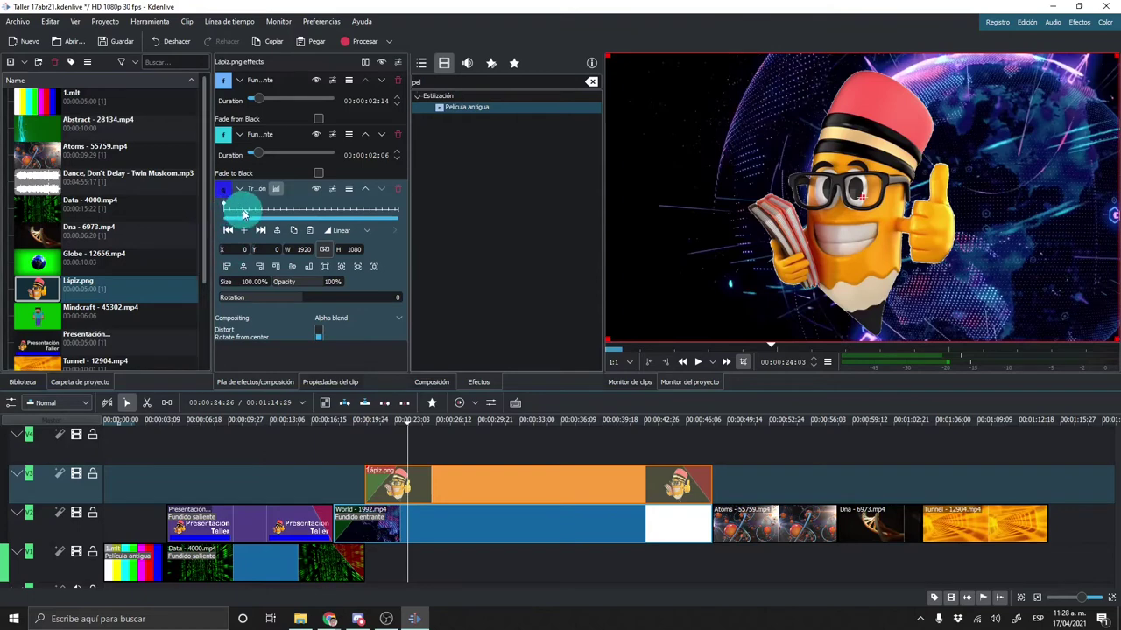
left_click_drag(245, 214, 250, 216)
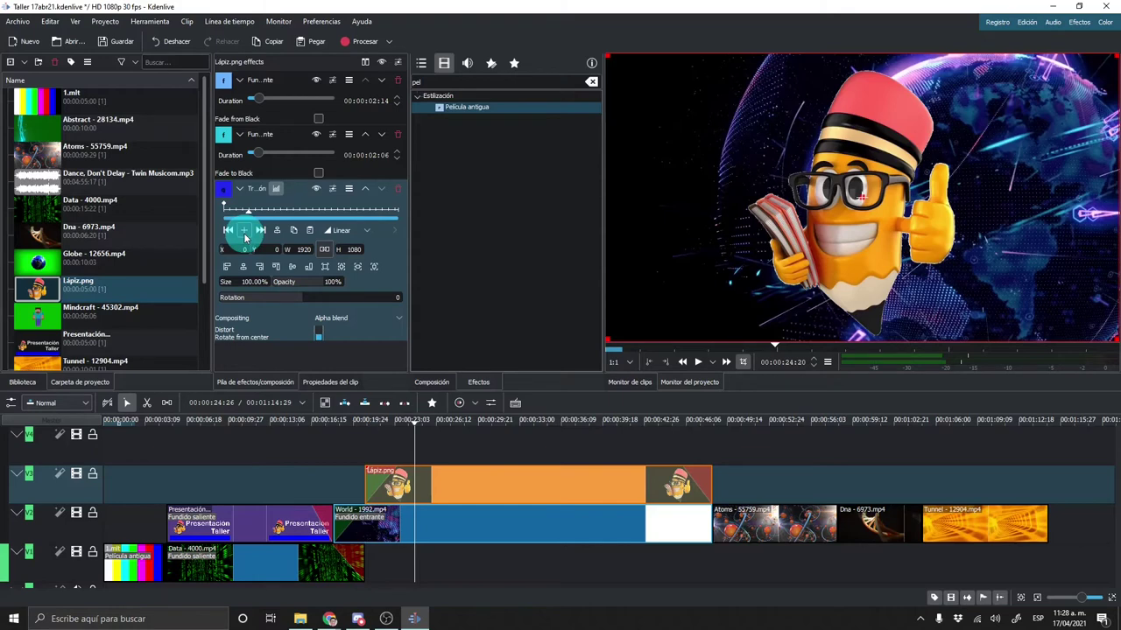
left_click(245, 232)
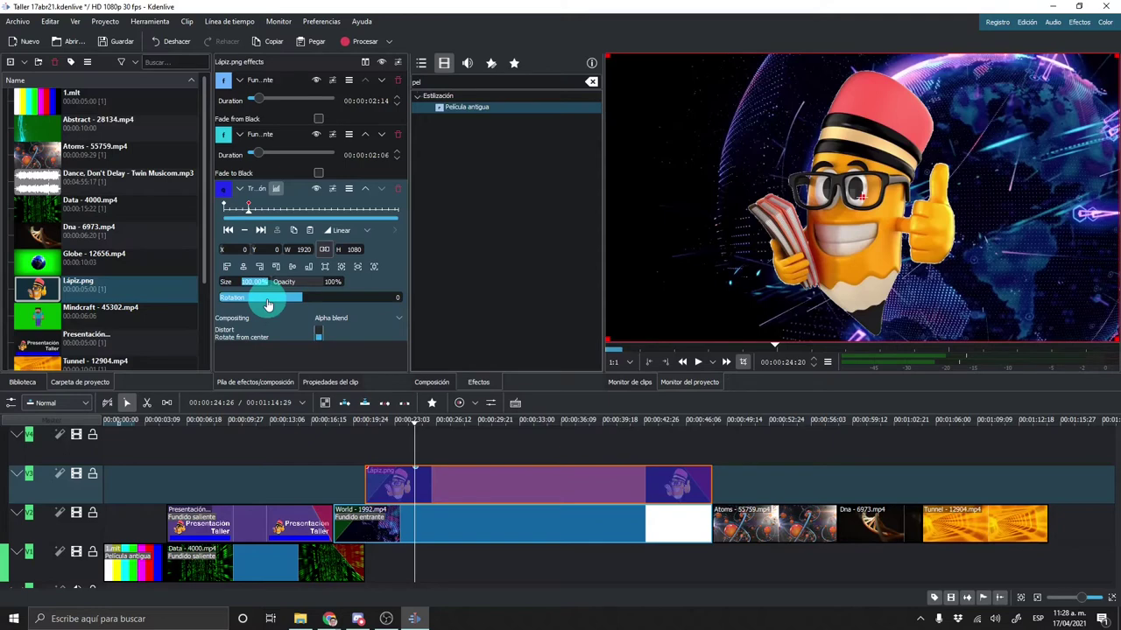
type("50")
Shrink the pencil to 50% in the top-left corner and preview the animation.
key("Return")
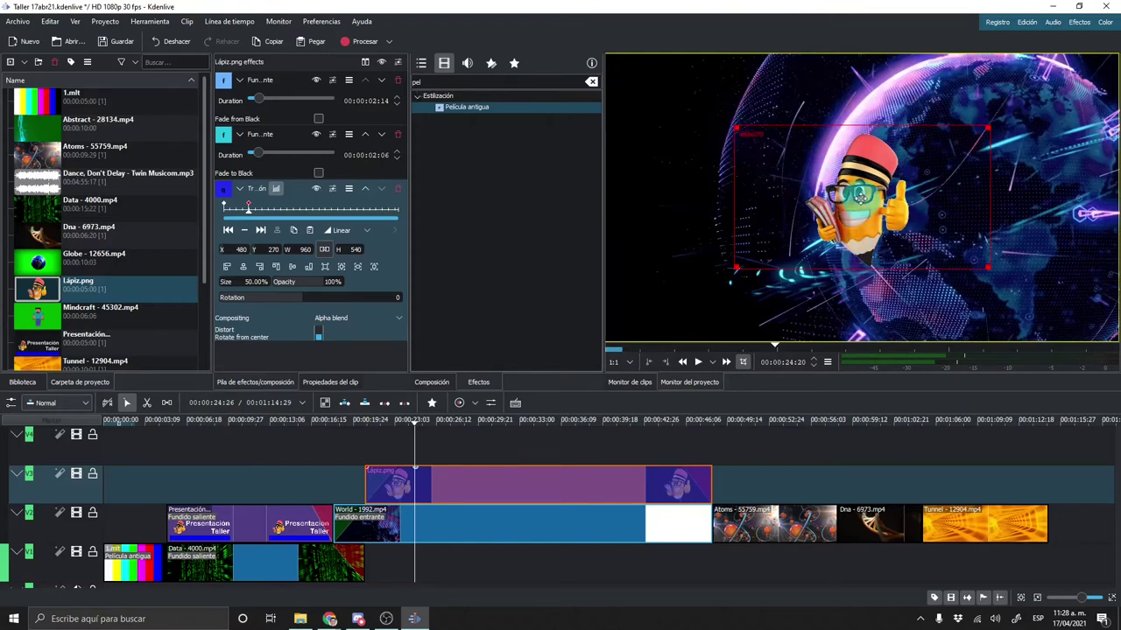
mouse_move(861, 196)
left_mouse_down()
mouse_move(717, 130)
mouse_move(670, 124)
left_mouse_up()
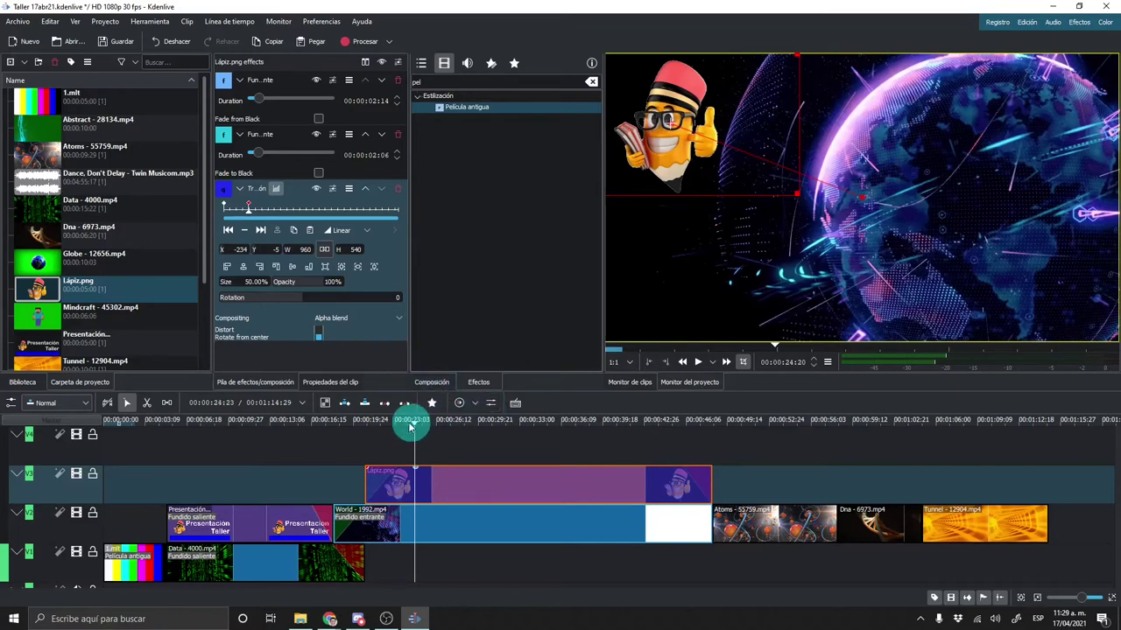
left_click(355, 426)
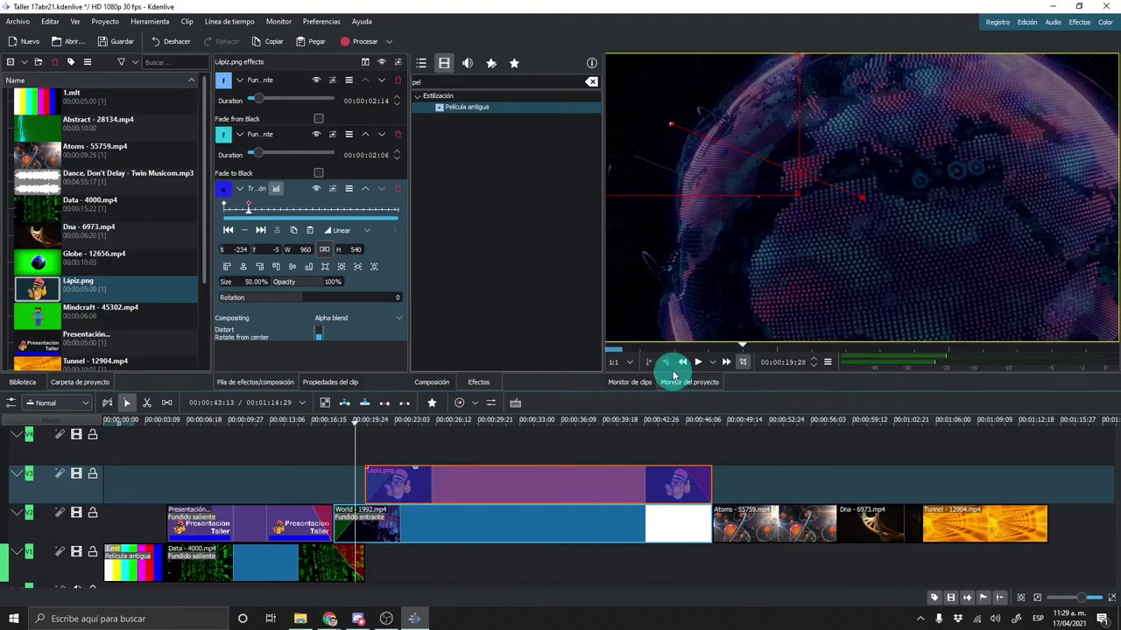
left_click(697, 363)
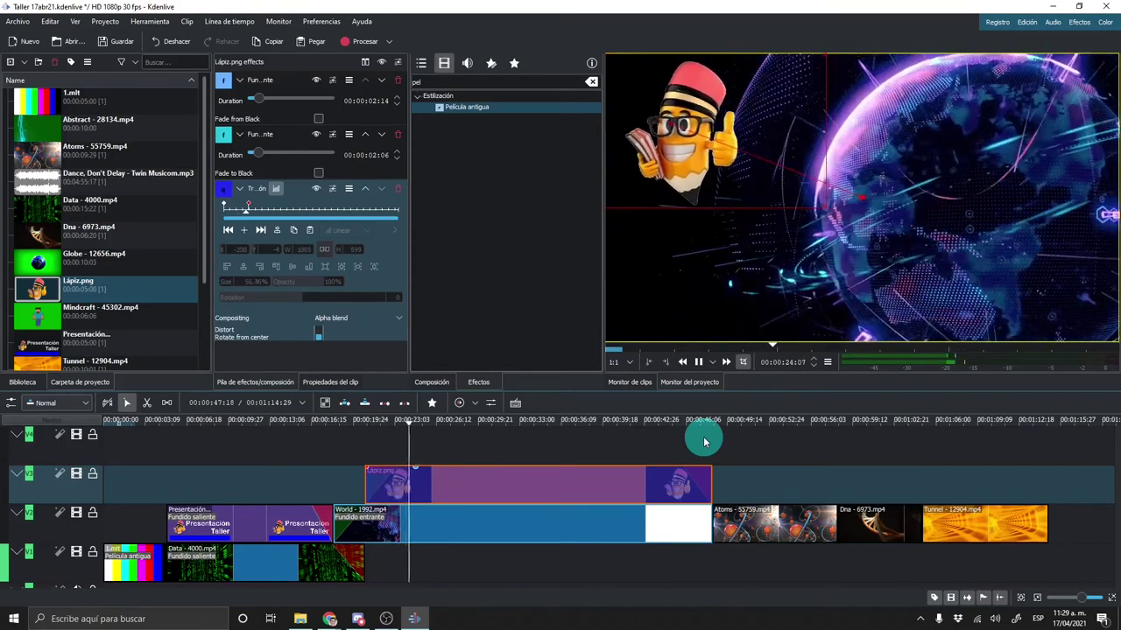
left_click(698, 362)
left_click(370, 422)
left_click(698, 362)
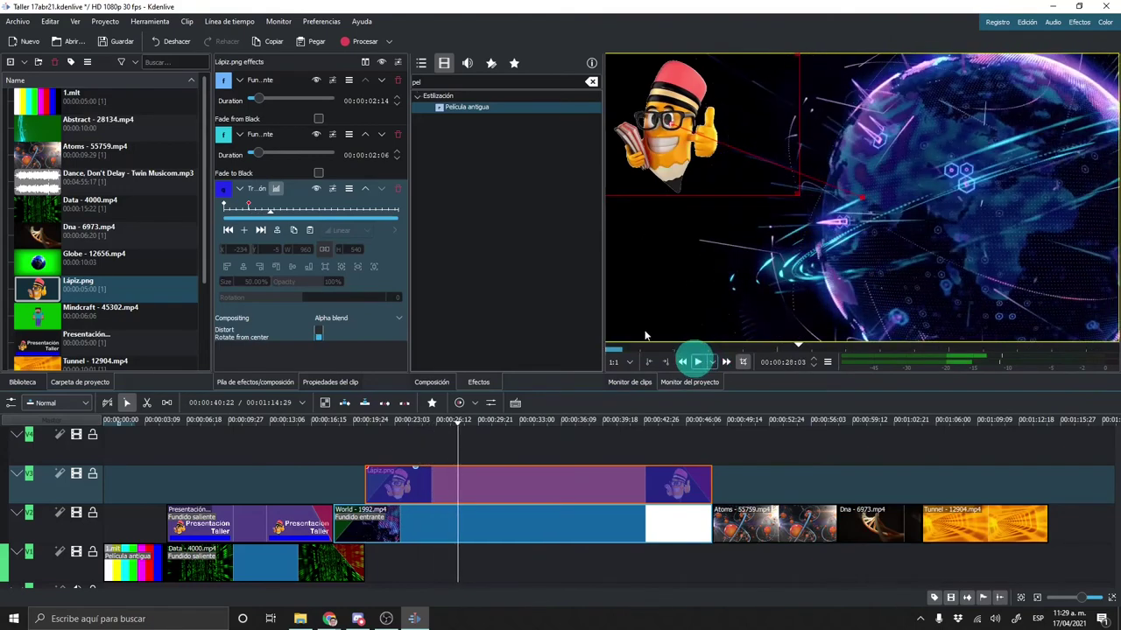
left_click(698, 362)
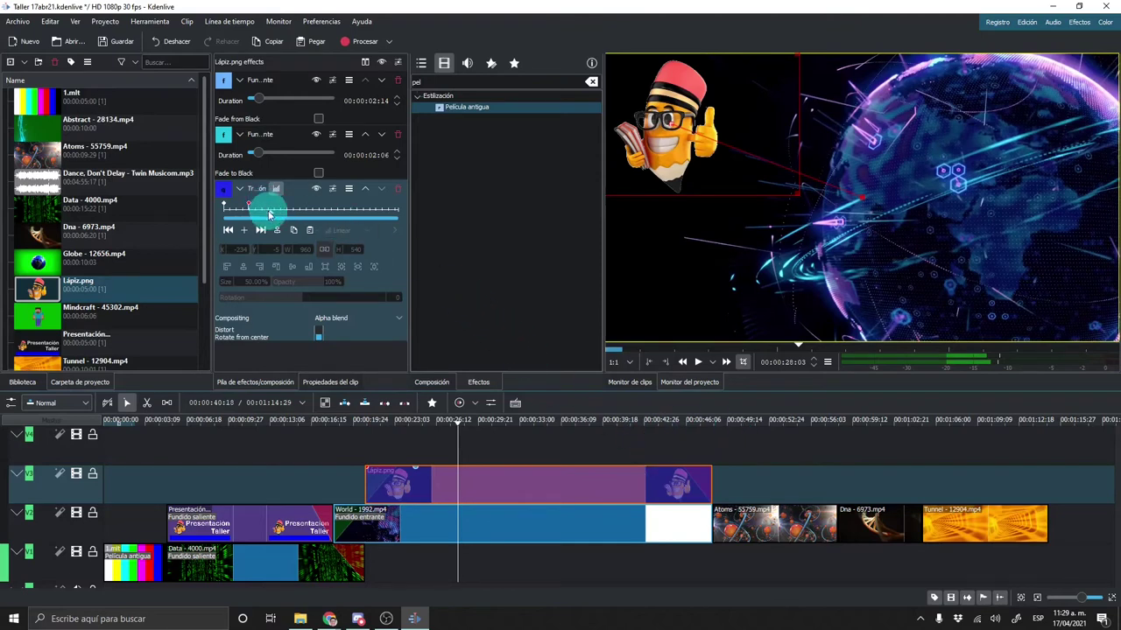
Add a later keyframe with the pencil moved down to the lower-left.
left_click_drag(270, 214, 274, 215)
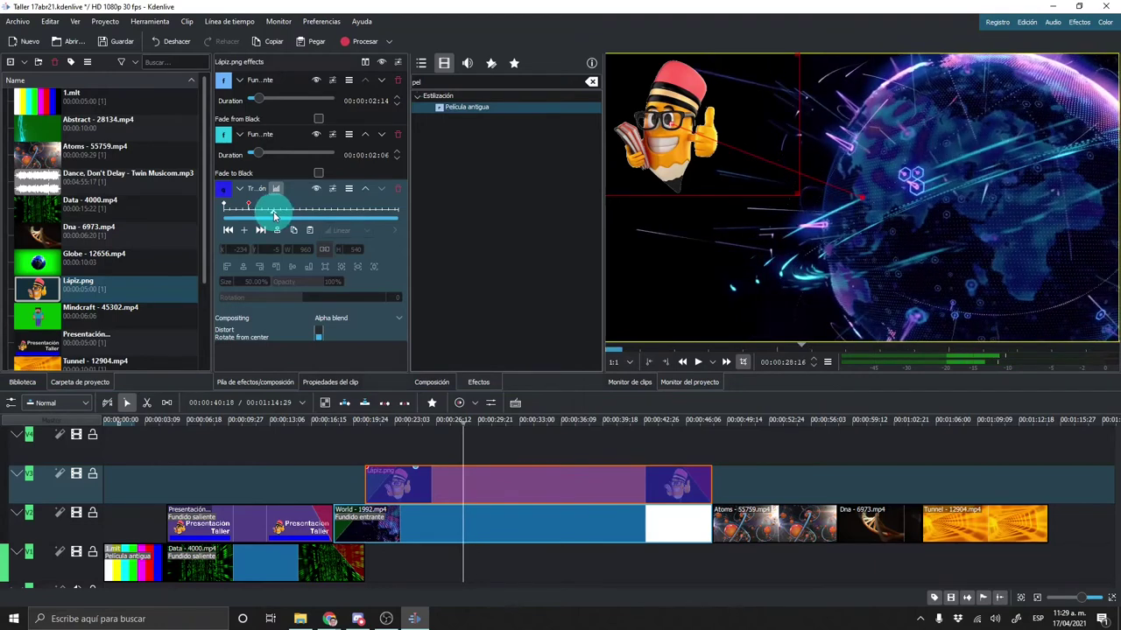
left_click(247, 233)
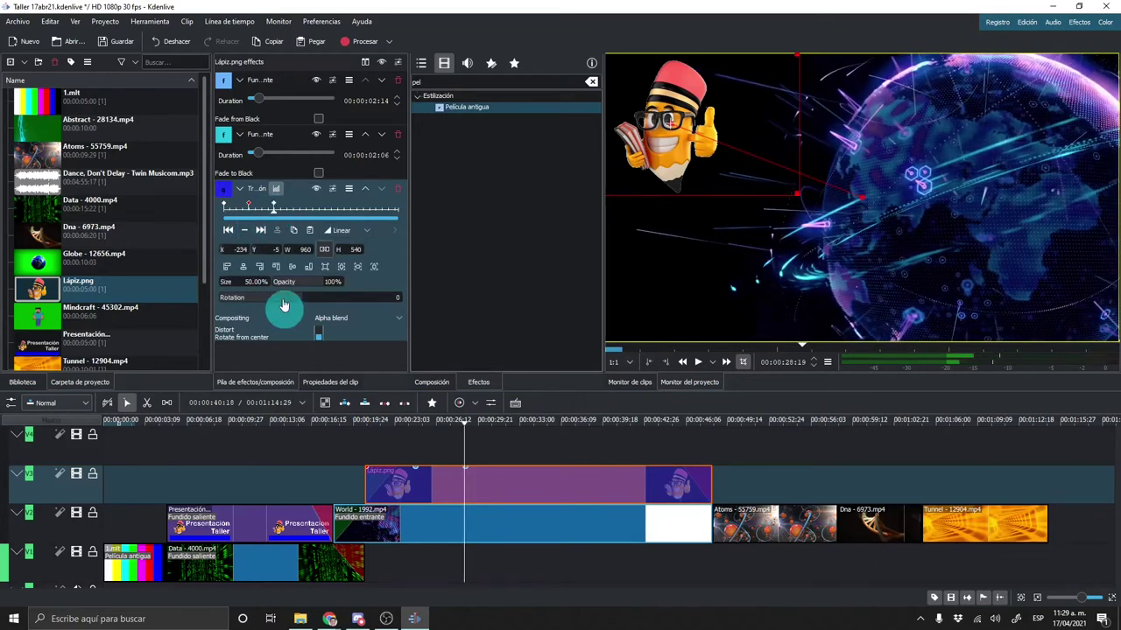
left_click(273, 319)
mouse_move(667, 120)
left_mouse_down()
mouse_move(673, 287)
mouse_move(669, 259)
left_mouse_up()
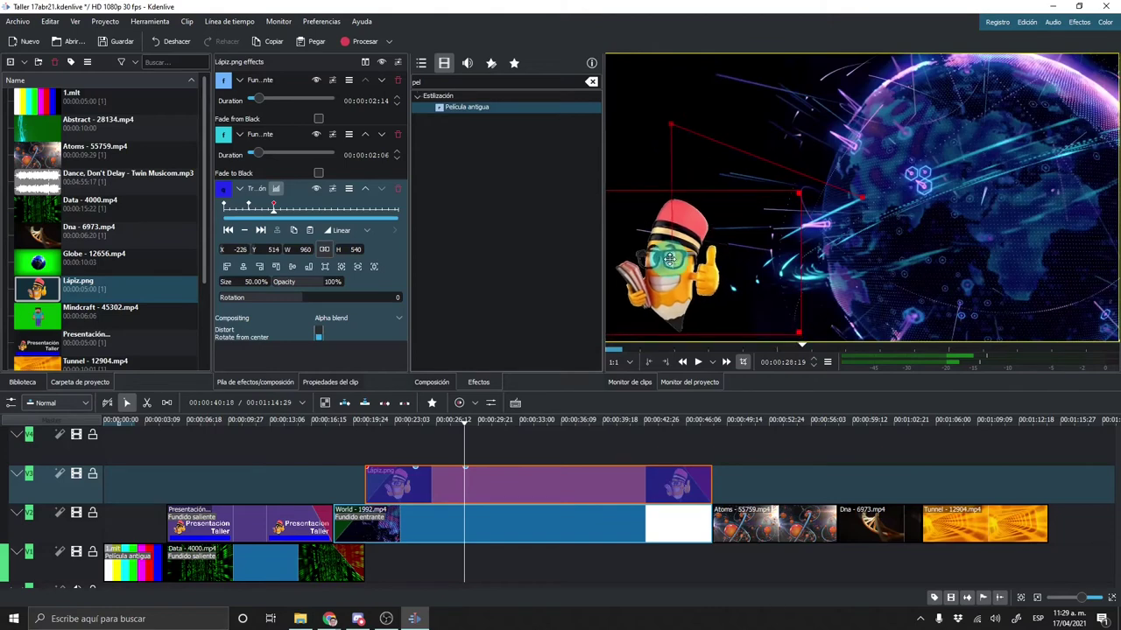
Add a further keyframe with the pencil moved across to the lower-right.
left_click(310, 213)
left_click_drag(304, 213, 310, 211)
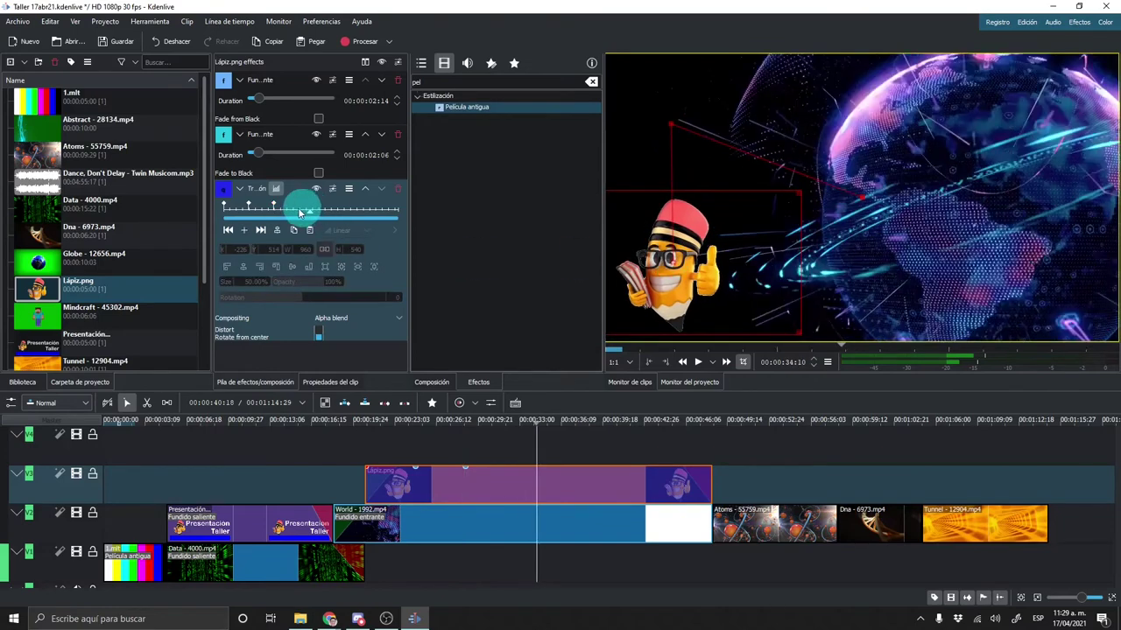
left_click(245, 230)
left_click(654, 256)
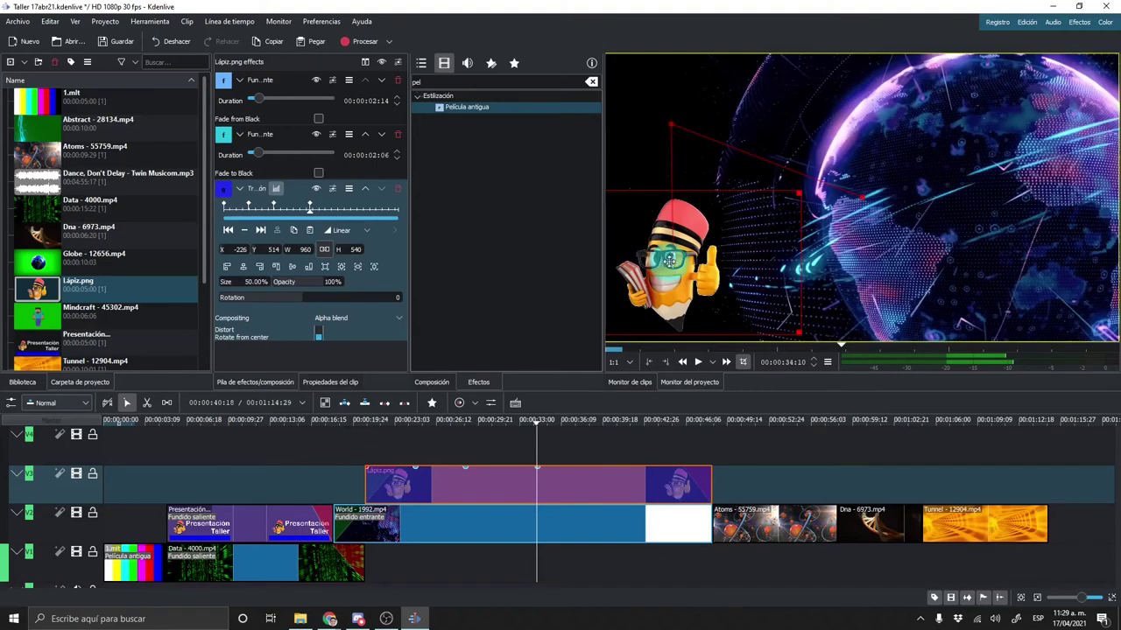
mouse_move(683, 261)
left_mouse_down()
mouse_move(1012, 271)
mouse_move(1033, 261)
left_mouse_up()
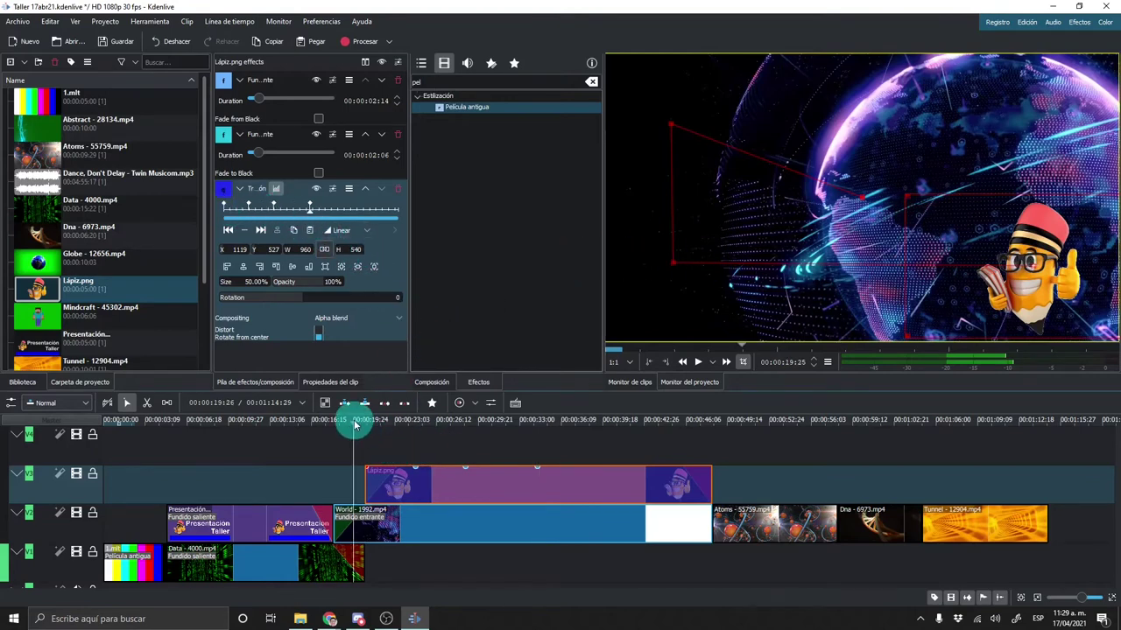
Add a keyframe at 00:00:39:06 moving the pencil toward centre and rotating it nearly upside down.
left_click(699, 364)
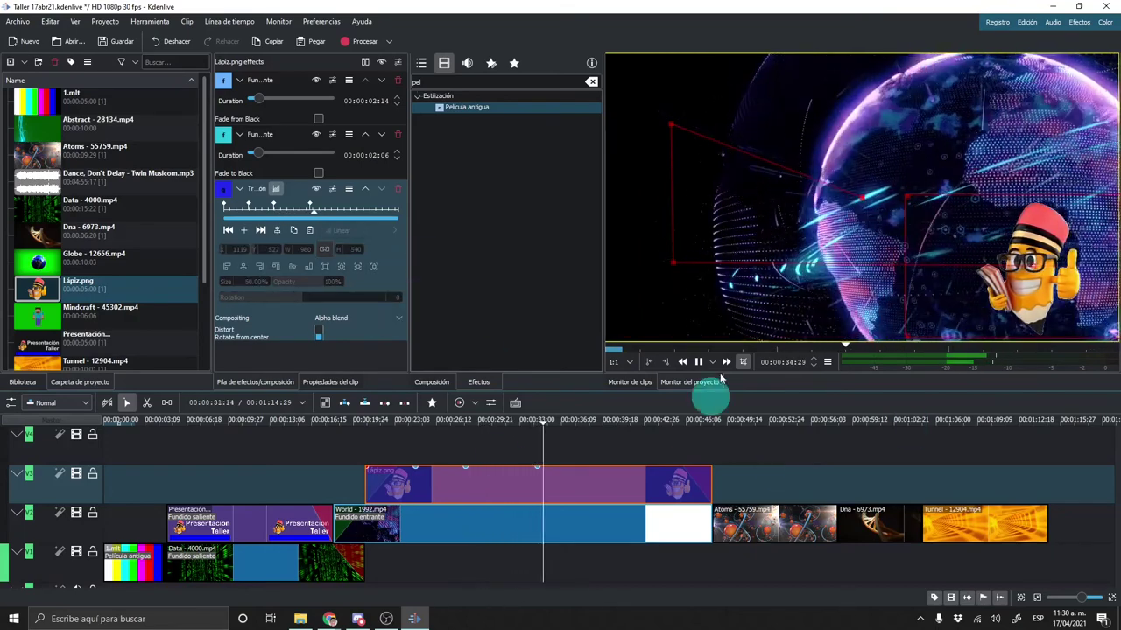
left_click(698, 361)
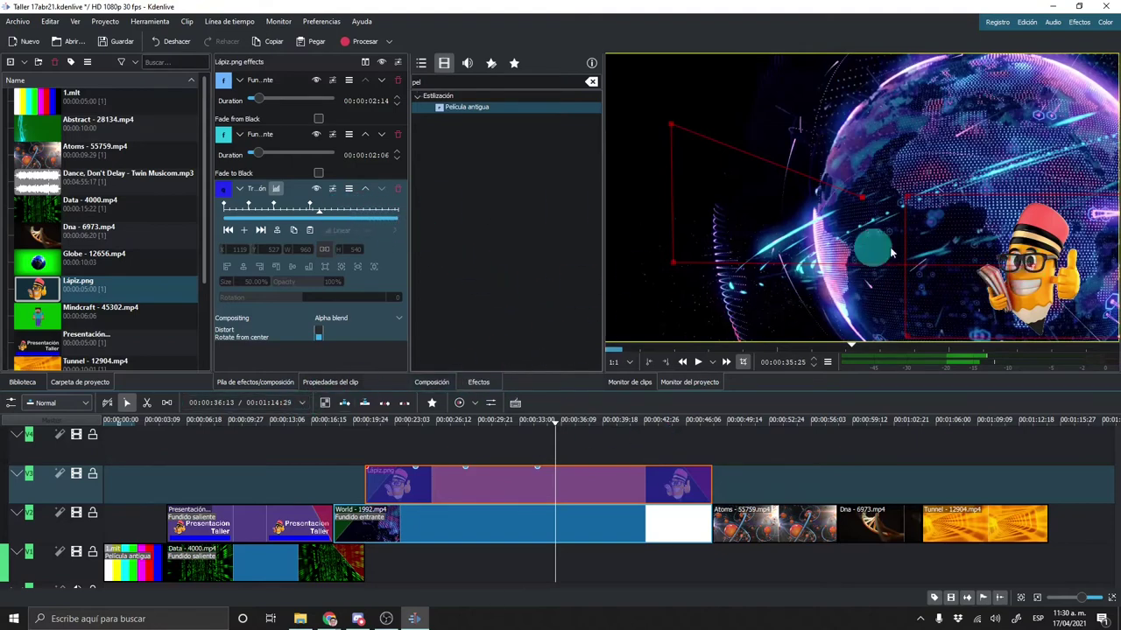
left_click(341, 211)
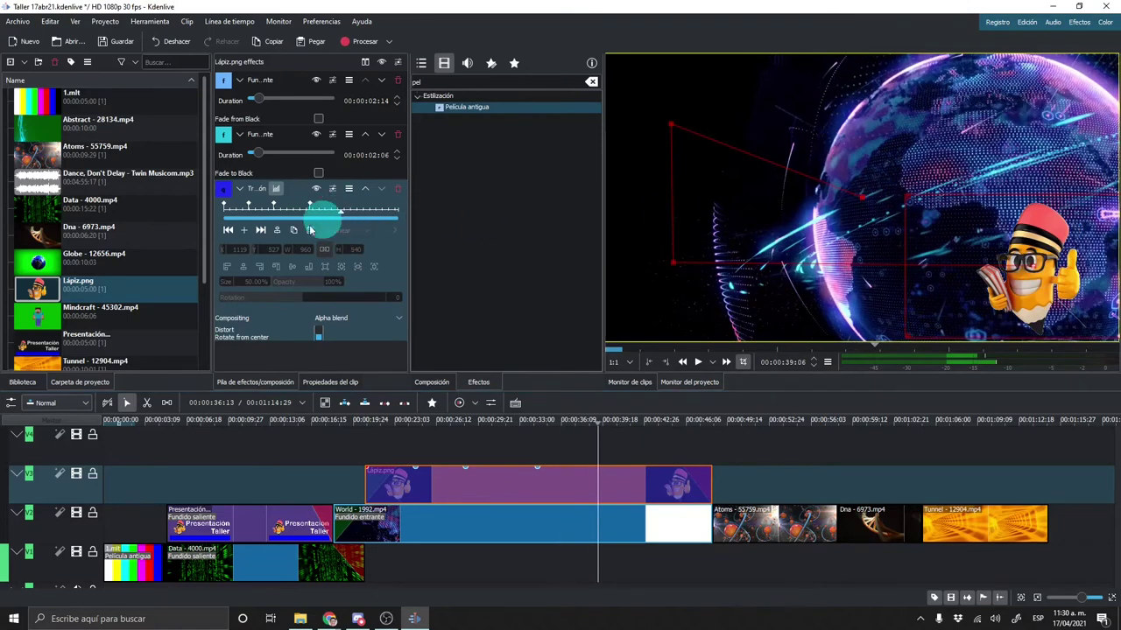
left_click(245, 230)
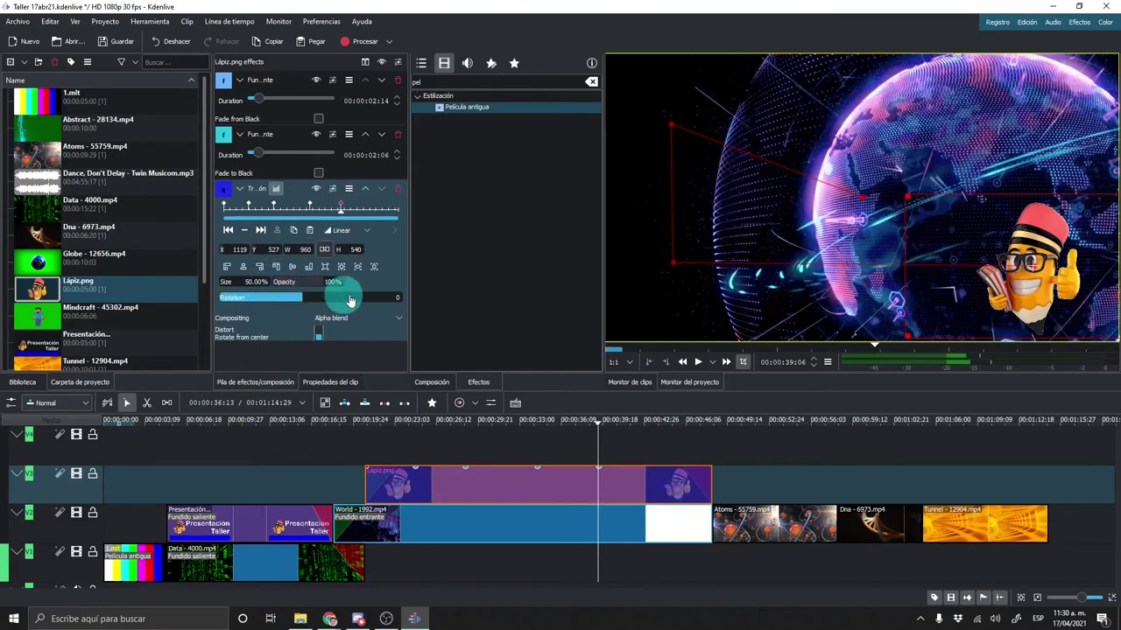
left_click_drag(1032, 263, 864, 198)
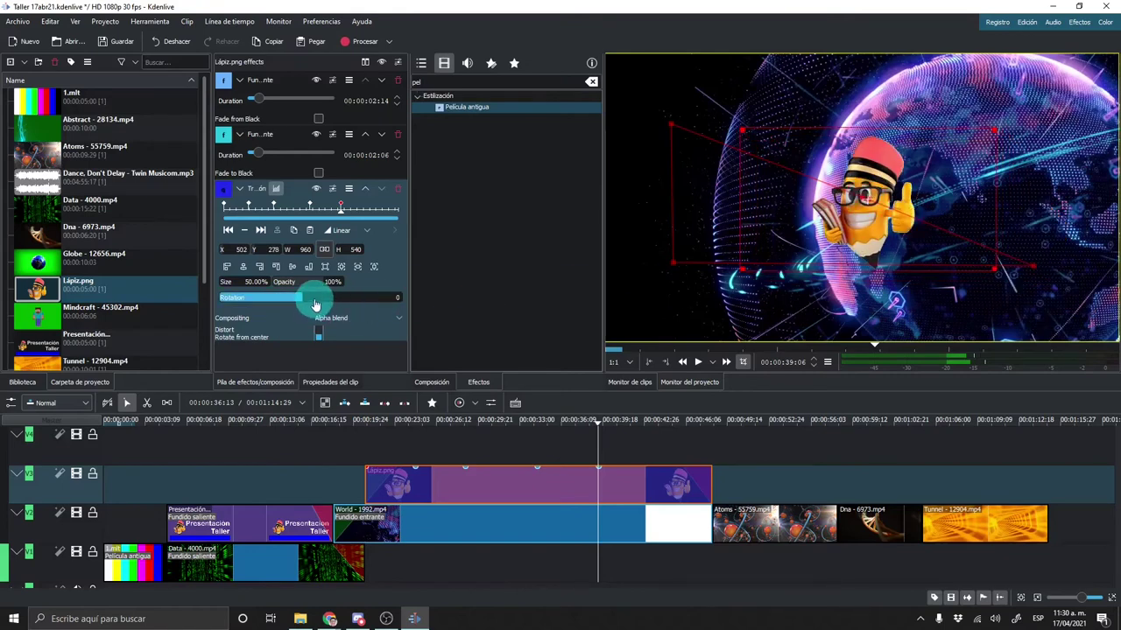
left_click_drag(322, 303, 390, 303)
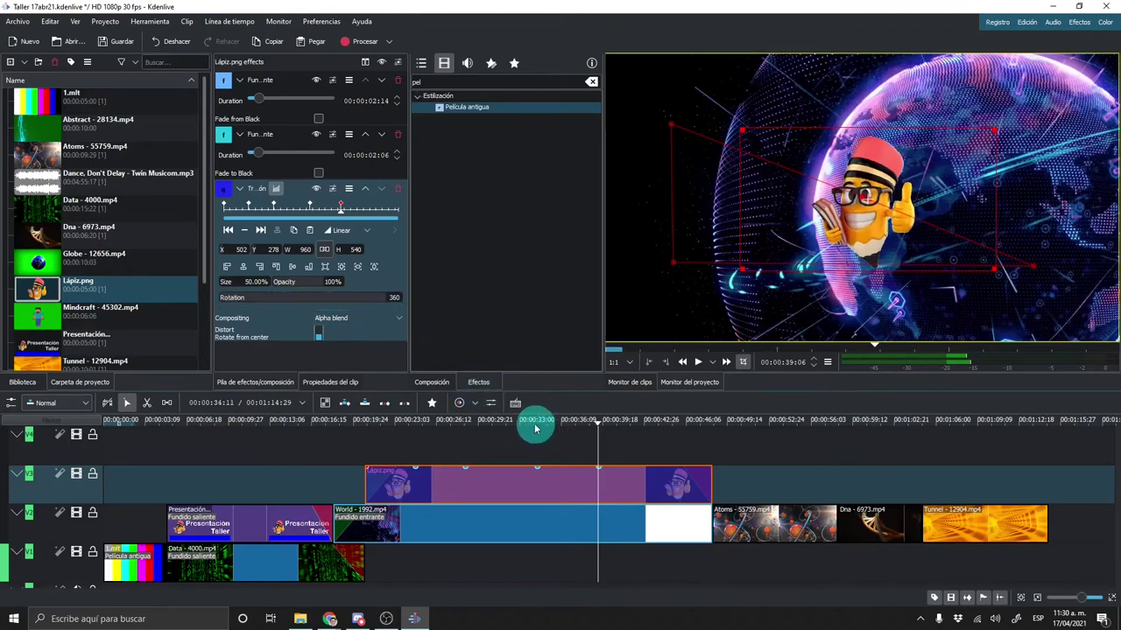
Play the project from about 00:00:29 to preview the pencil overlay.
left_click_drag(482, 425, 379, 425)
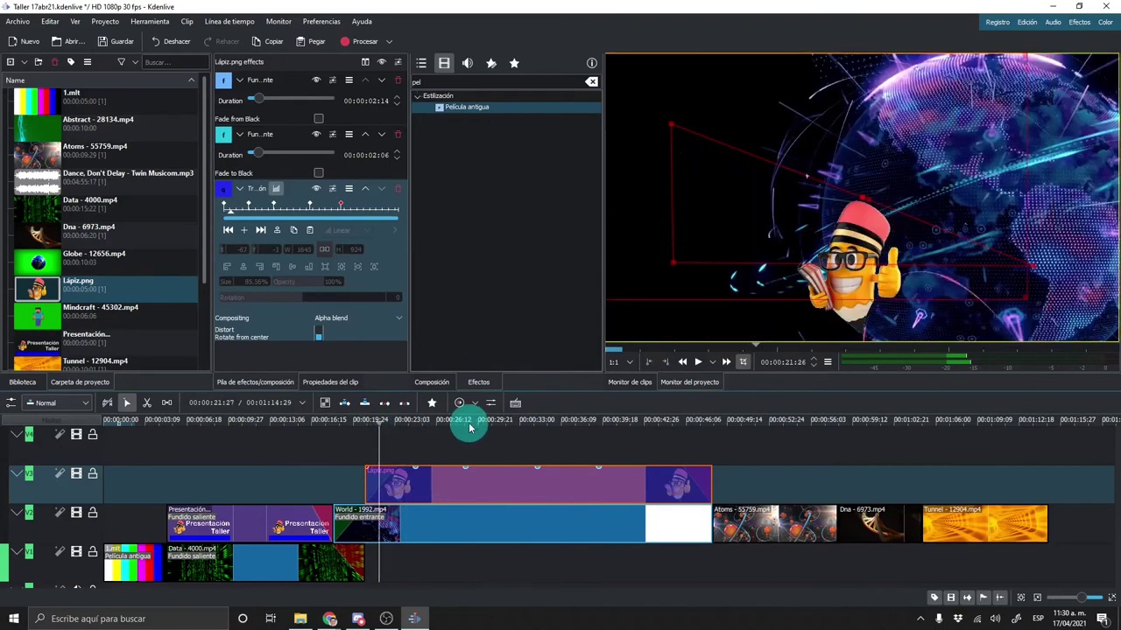
left_click(473, 425)
left_click(698, 362)
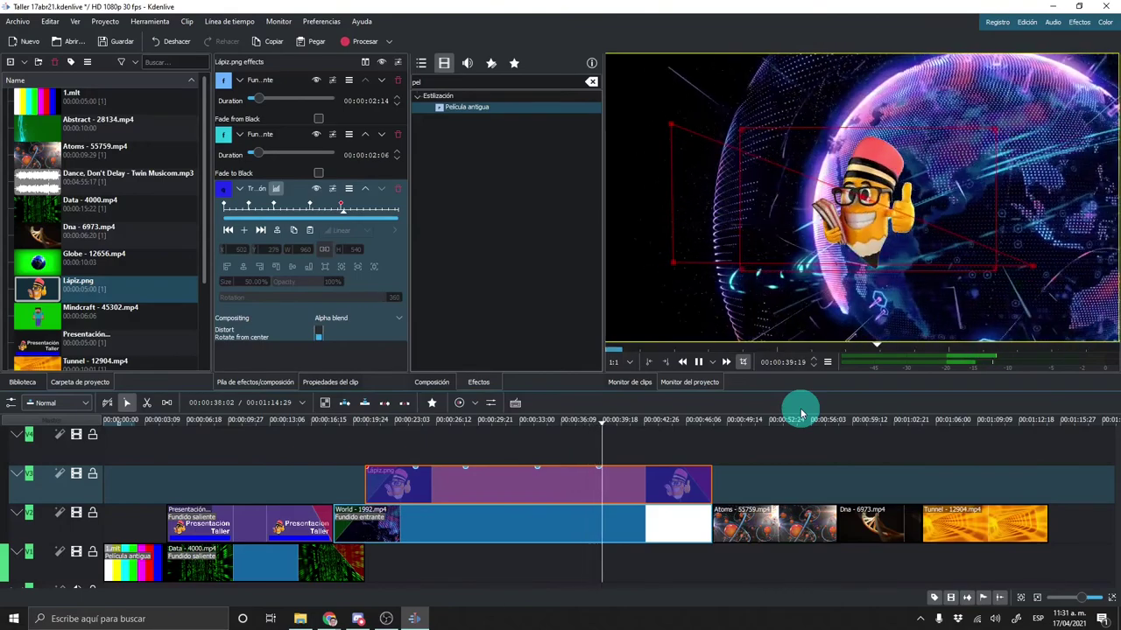
Stop playback, scrub 00:00:19–00:00:29 past the pencil, and select the Presentación timeline clip.
left_click(698, 366)
left_click(354, 431)
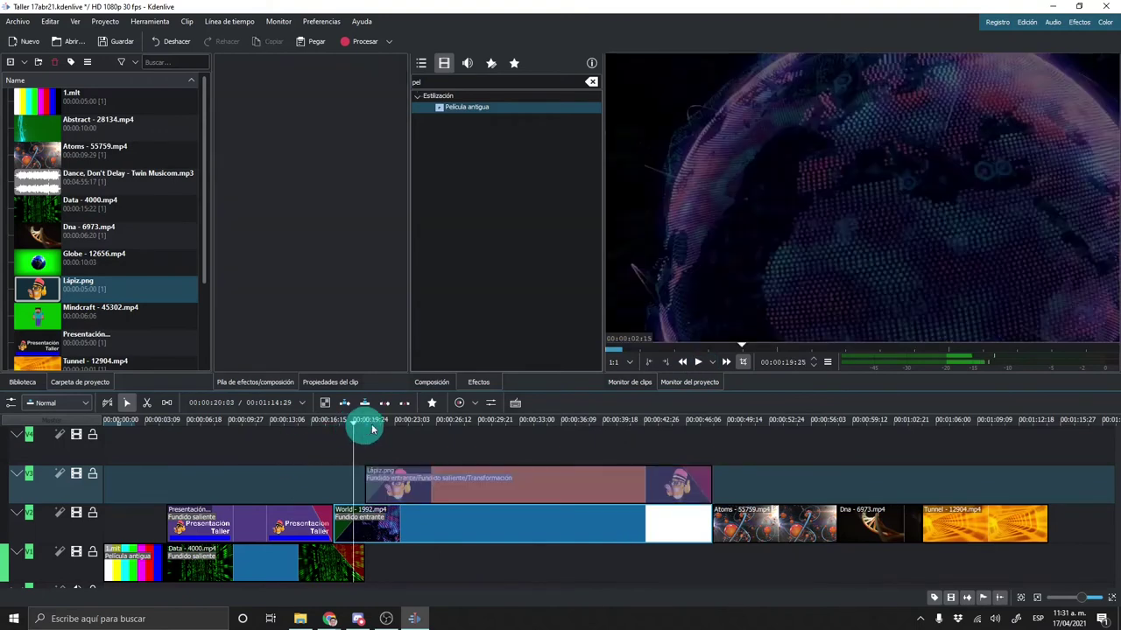
left_click_drag(411, 426, 526, 429)
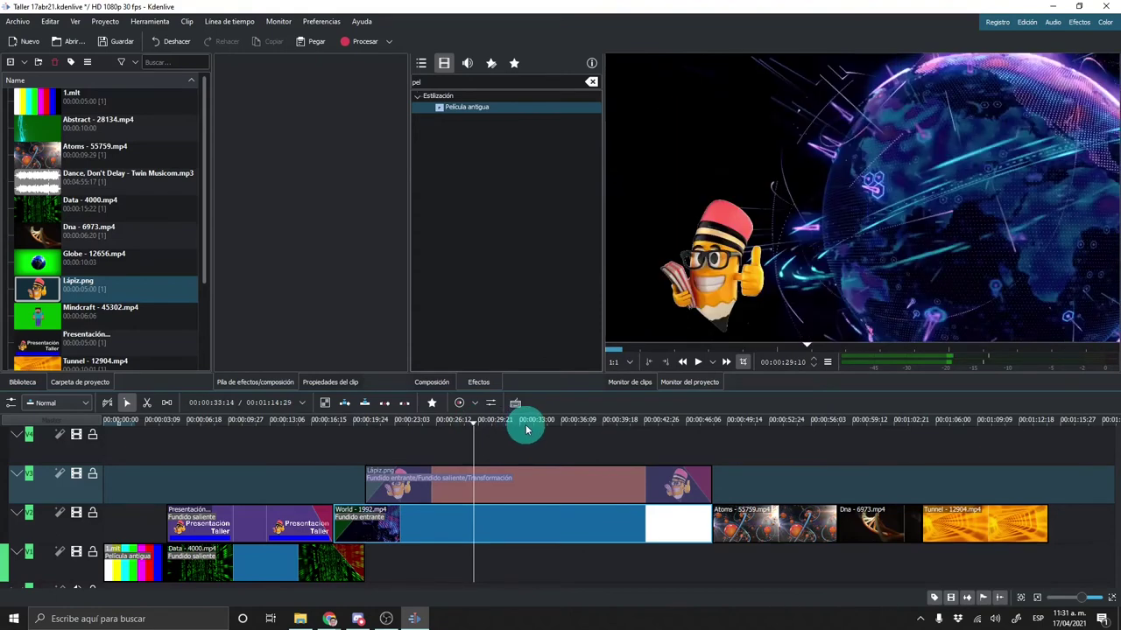
left_click(224, 514)
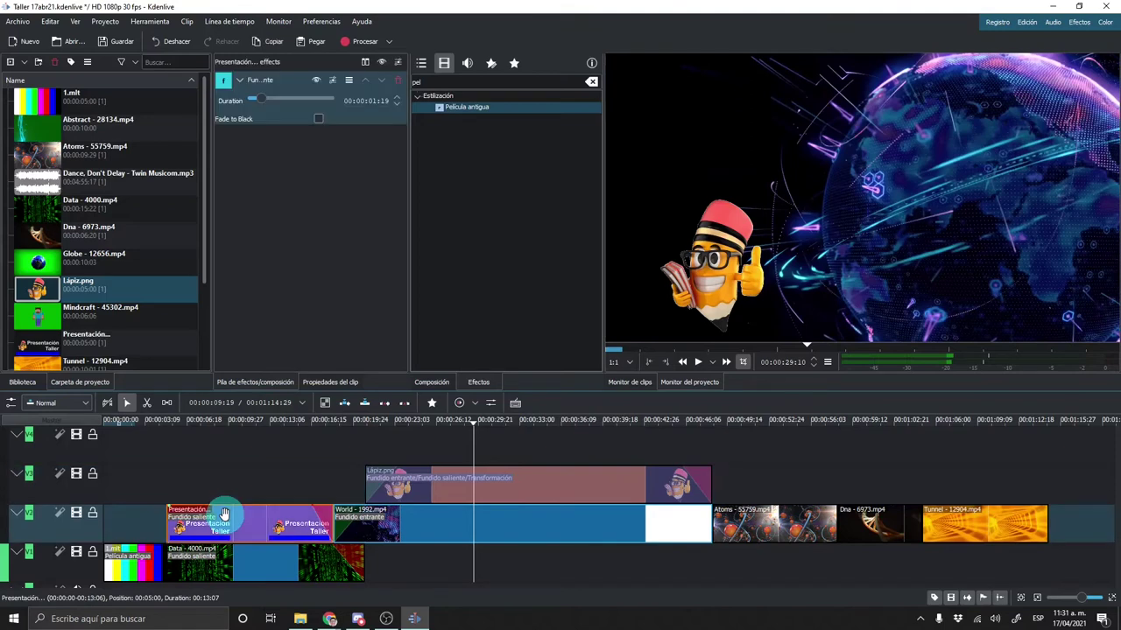
left_click(216, 428)
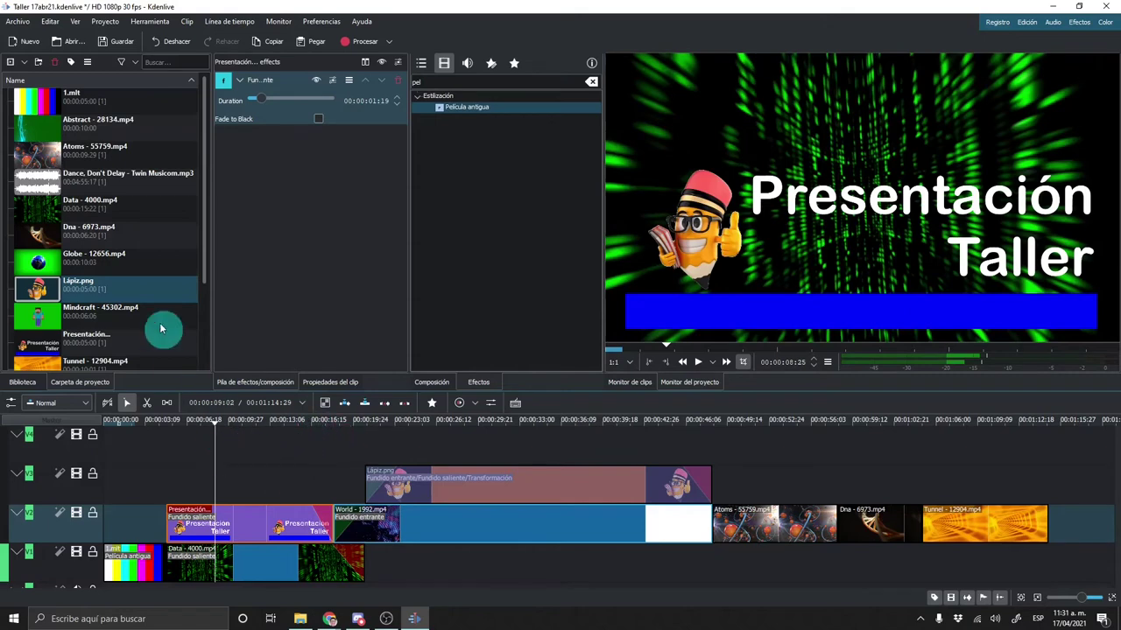
Preview Lápiz.png, then load the Presentación title into the Clip Monitor.
left_click(88, 296)
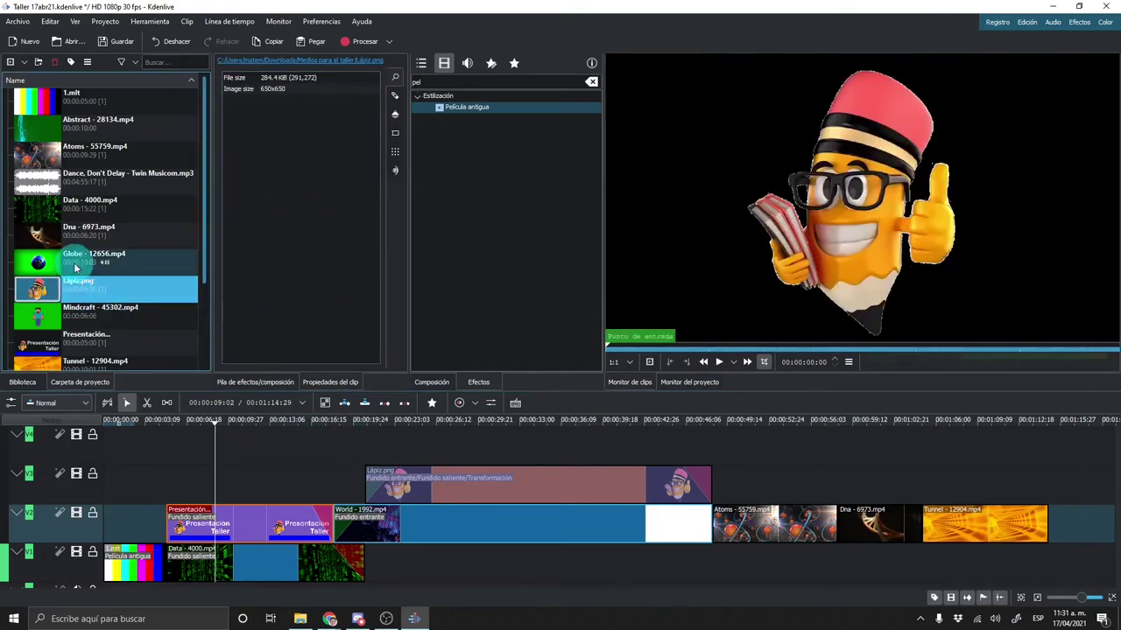
scroll(92, 324, "down", 1)
scroll(73, 331, "up", 1)
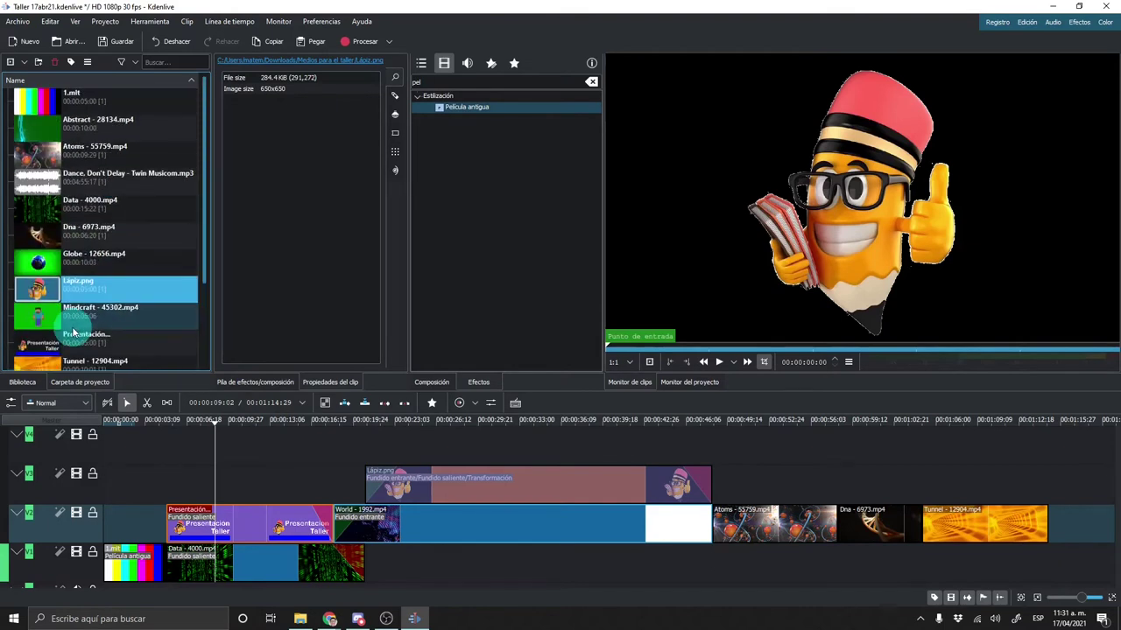
left_click(78, 343)
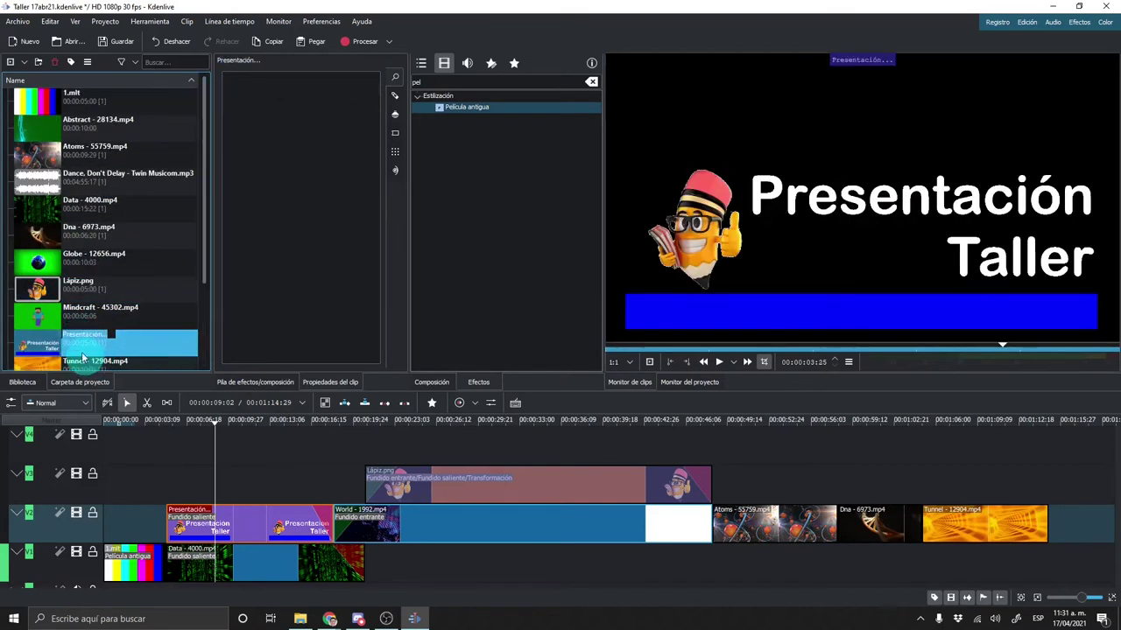
Close the Presentación title editor unchanged and show the Lápiz clip's effect stack at 00:00:07:10.
double_click(35, 348)
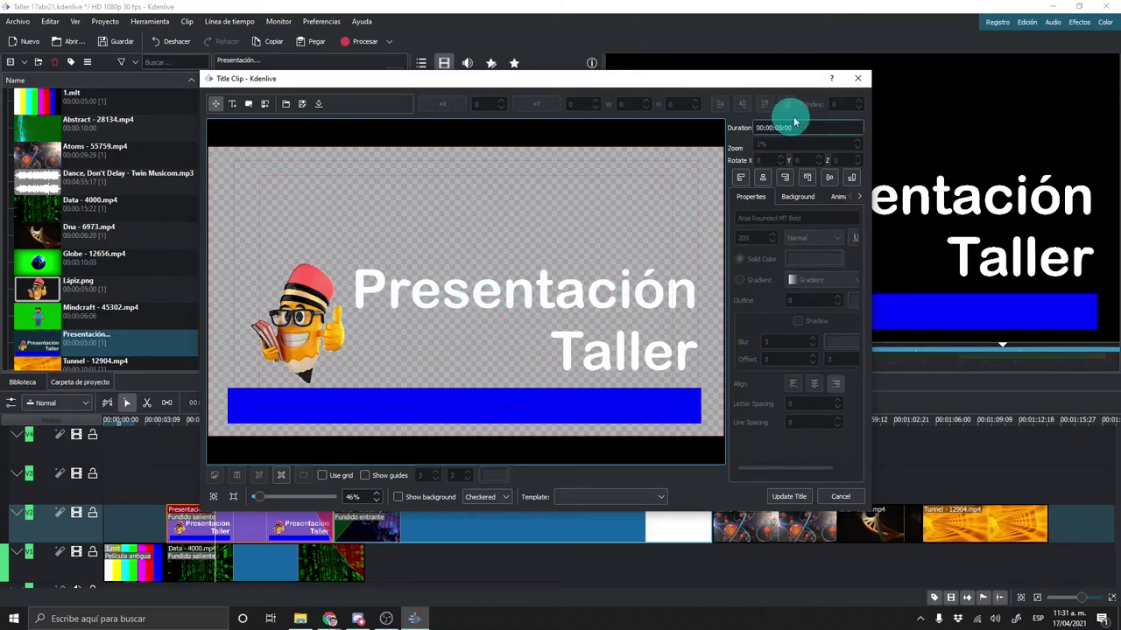
left_click(857, 79)
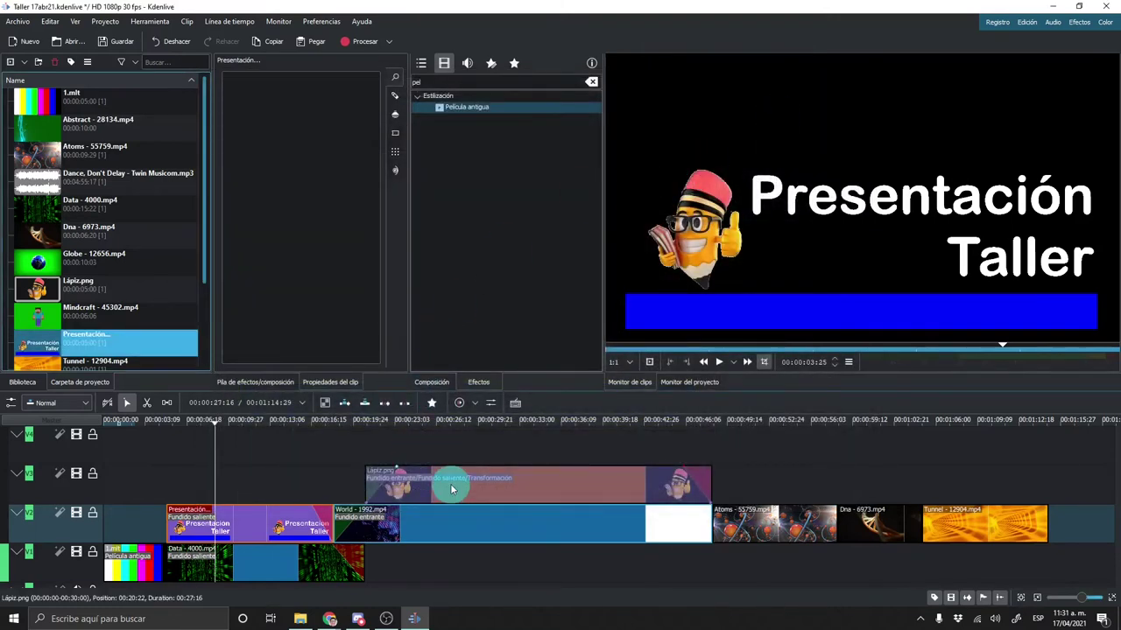
left_click(197, 422)
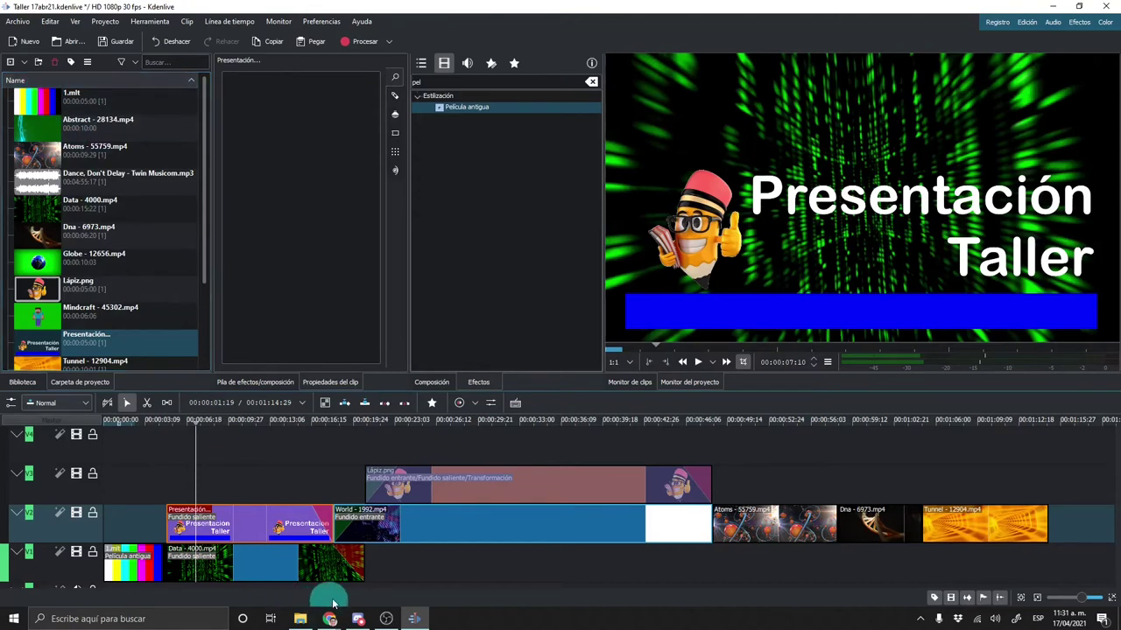
left_click(95, 298)
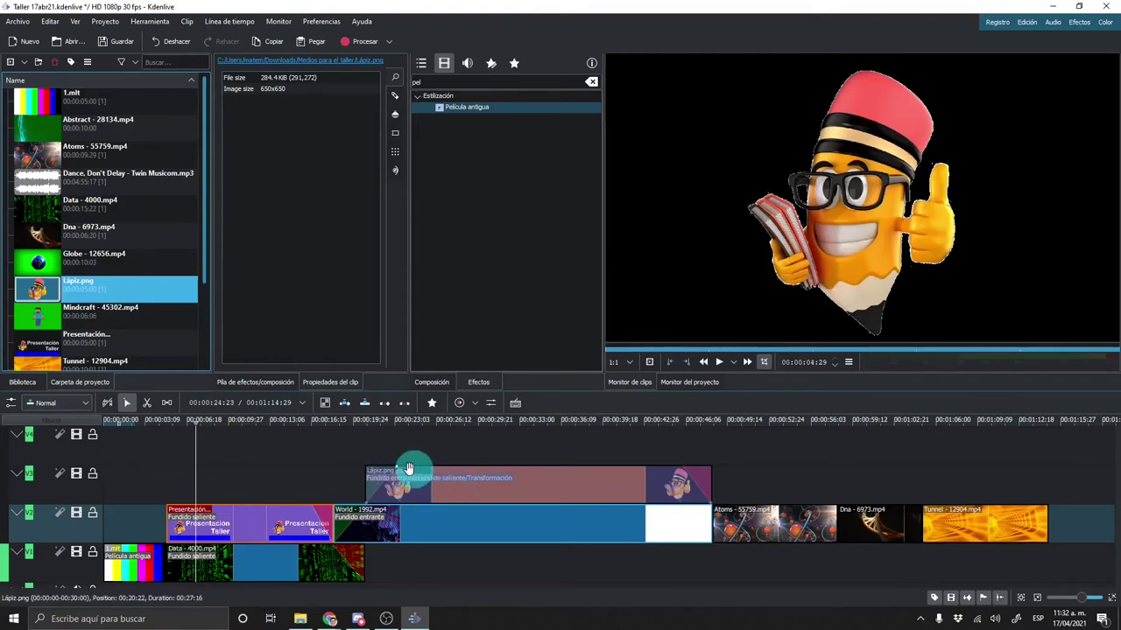
left_click(592, 477)
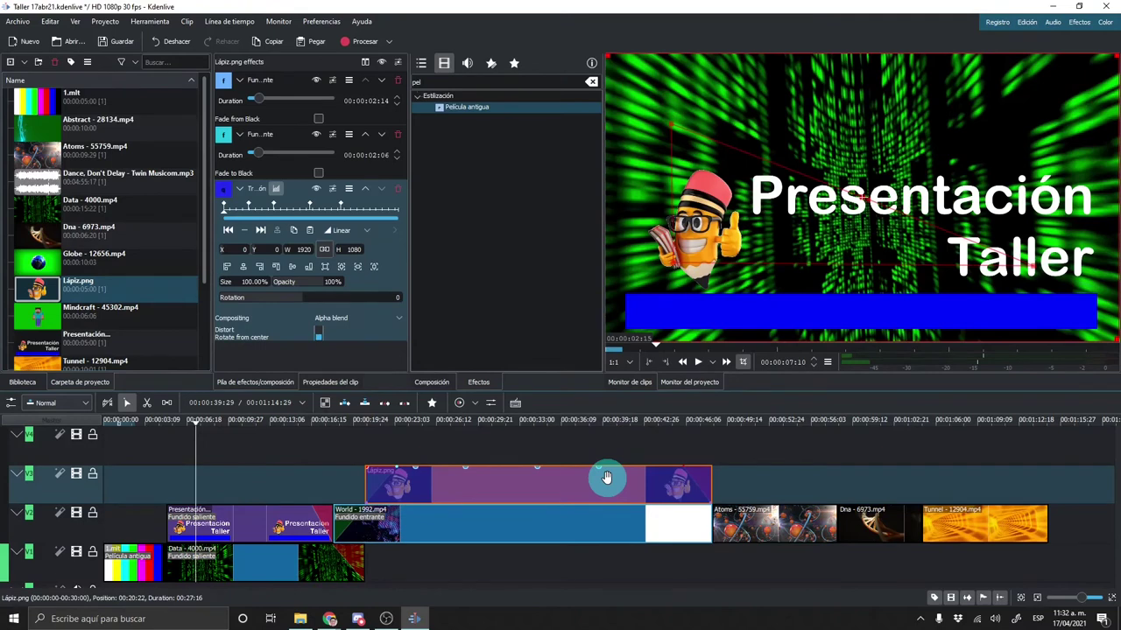
scroll(575, 528, "down", 1)
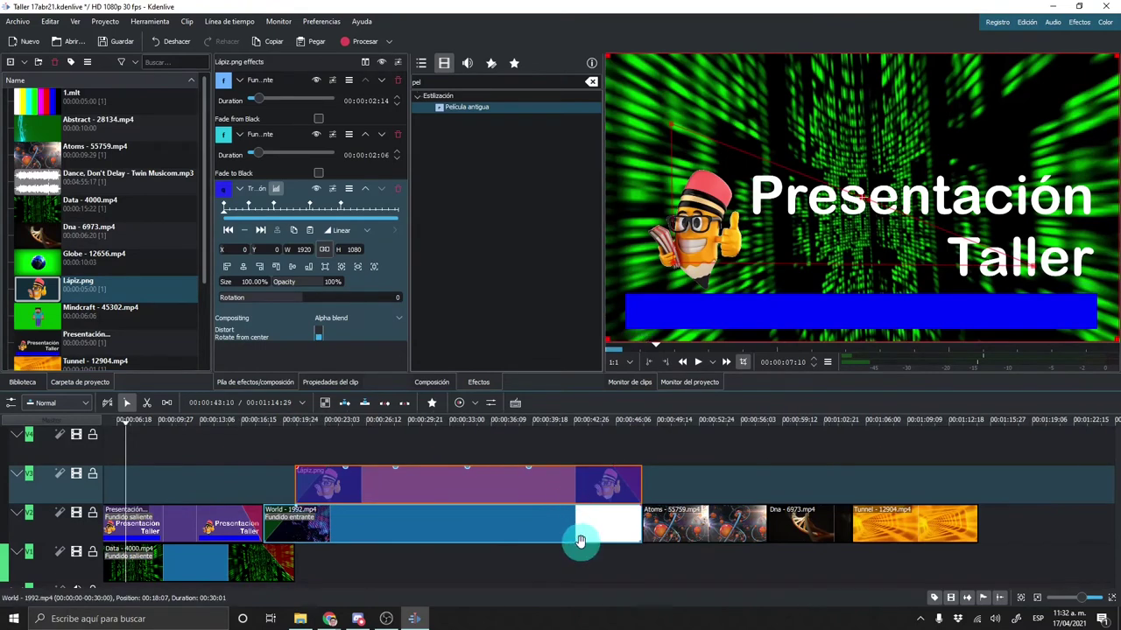
scroll(560, 516, "up", 1)
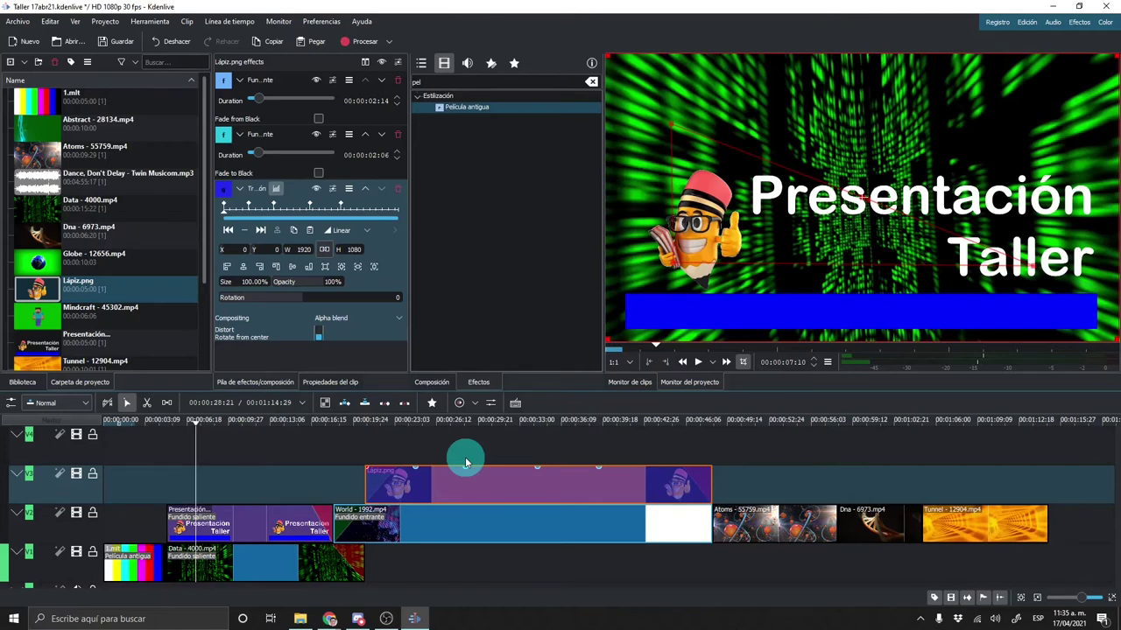
Play the Globe and Mindcraft clips in the Clip Monitor.
left_click(100, 258)
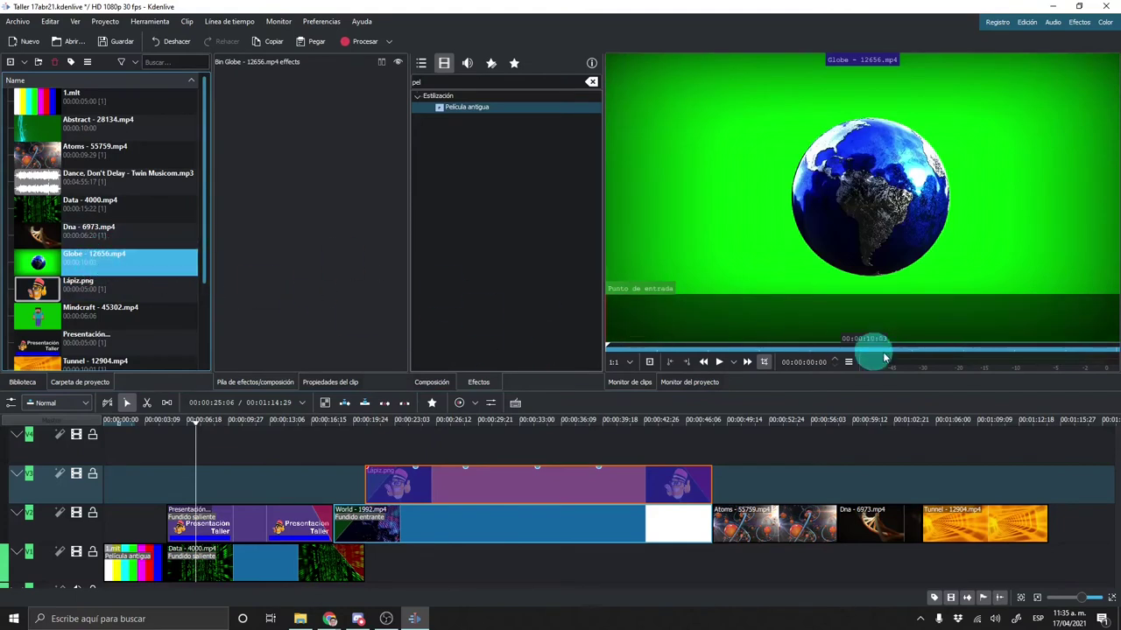
left_click(718, 361)
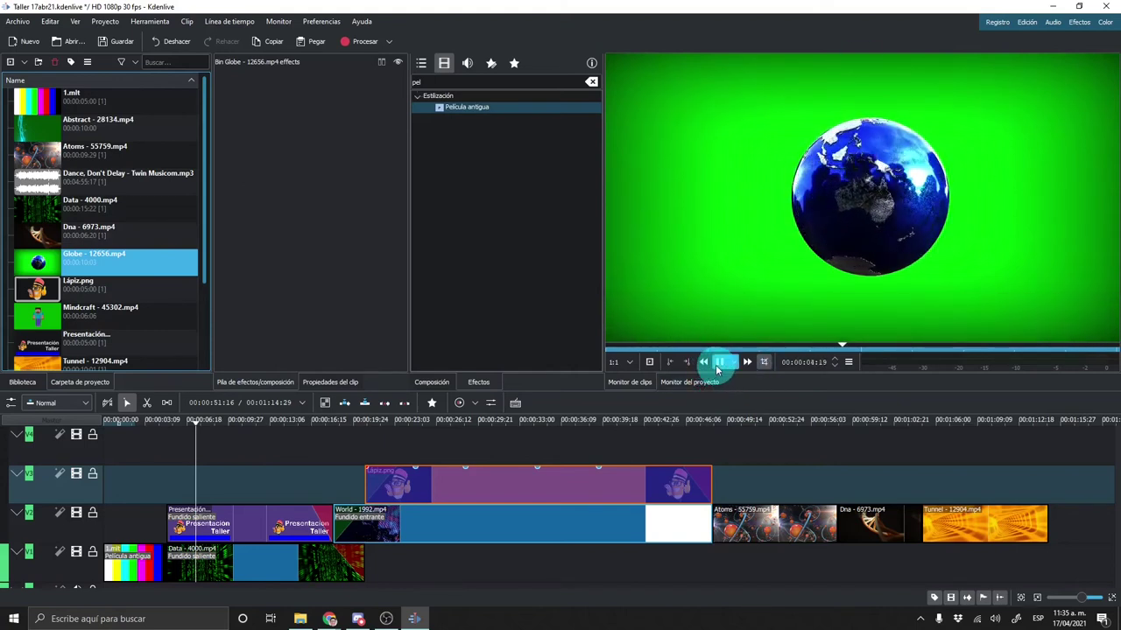
left_click(132, 316)
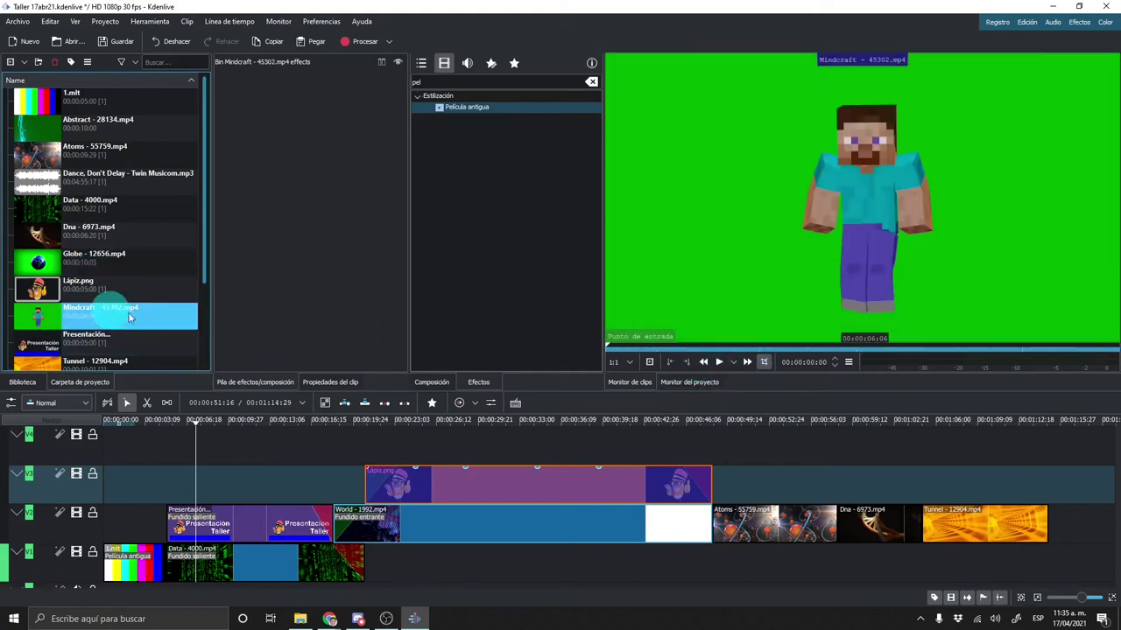
left_click(729, 365)
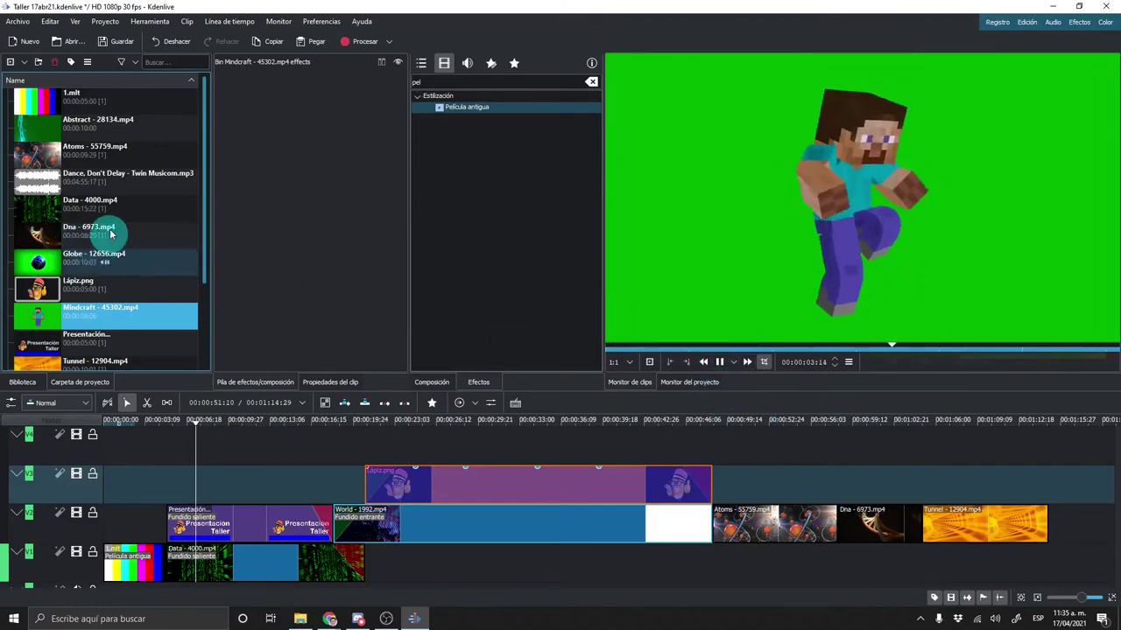
Play the Abstract clip in the Clip Monitor, then pause it.
scroll(113, 272, "down", 2)
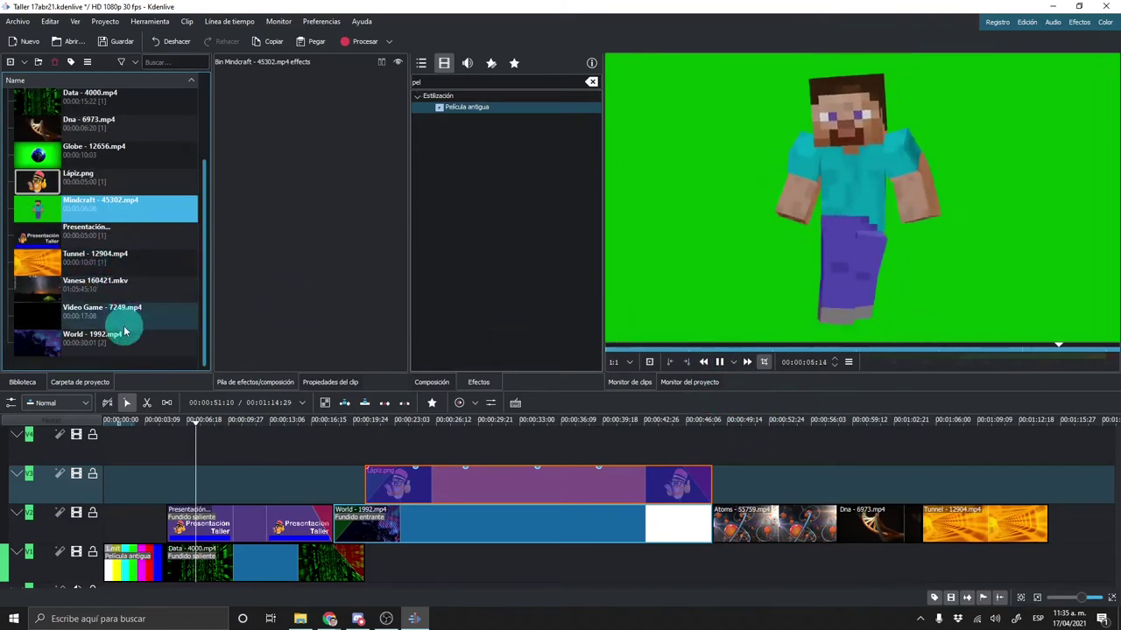
scroll(137, 263, "up", 2)
left_click(150, 122)
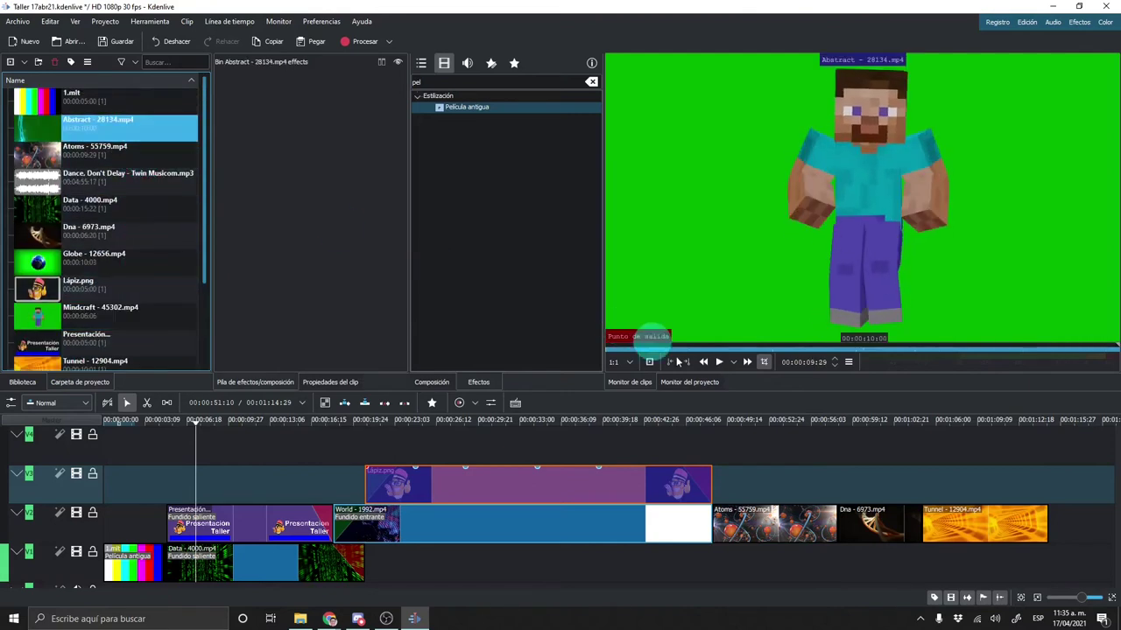
left_click(719, 362)
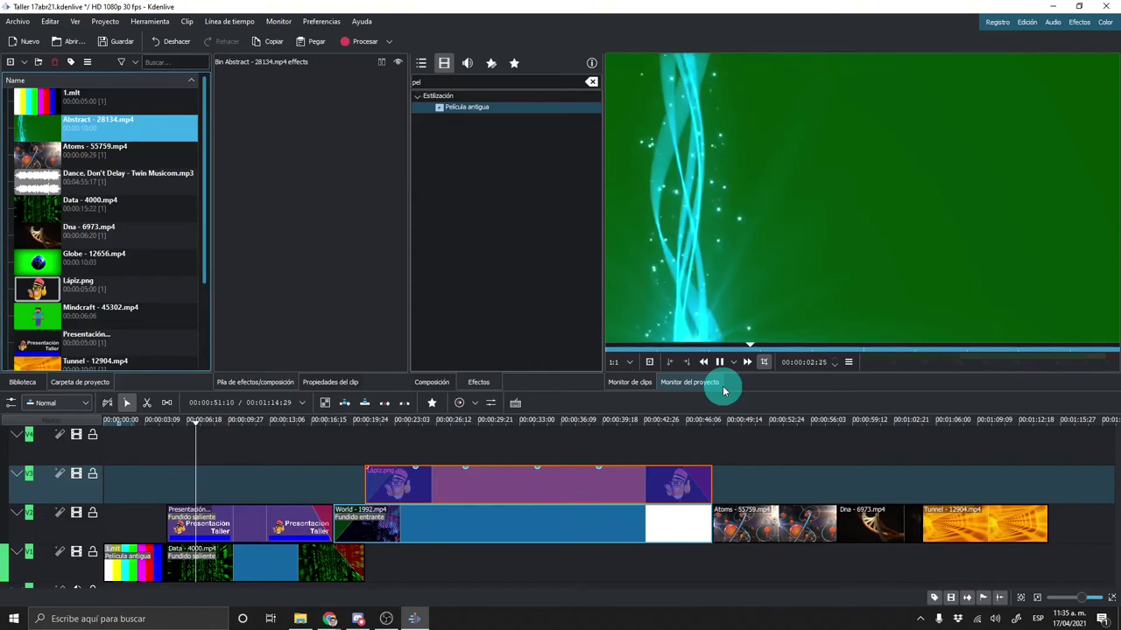
left_click(719, 362)
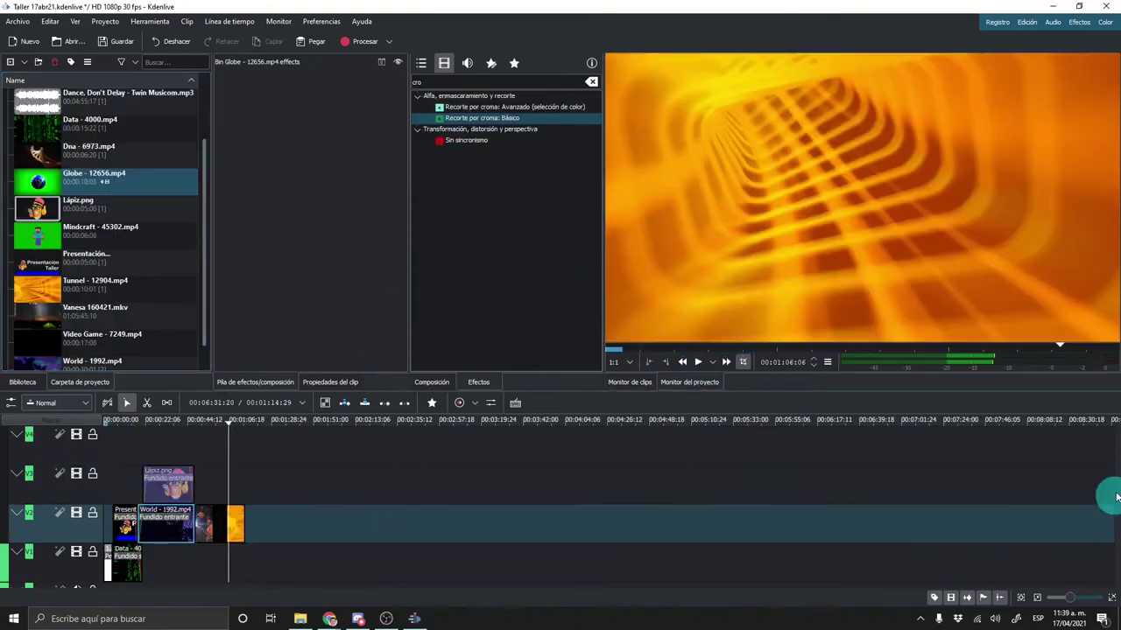
Drag Globe - 12656.mp4 onto a video track after the other clips.
left_click_drag(40, 182, 298, 480)
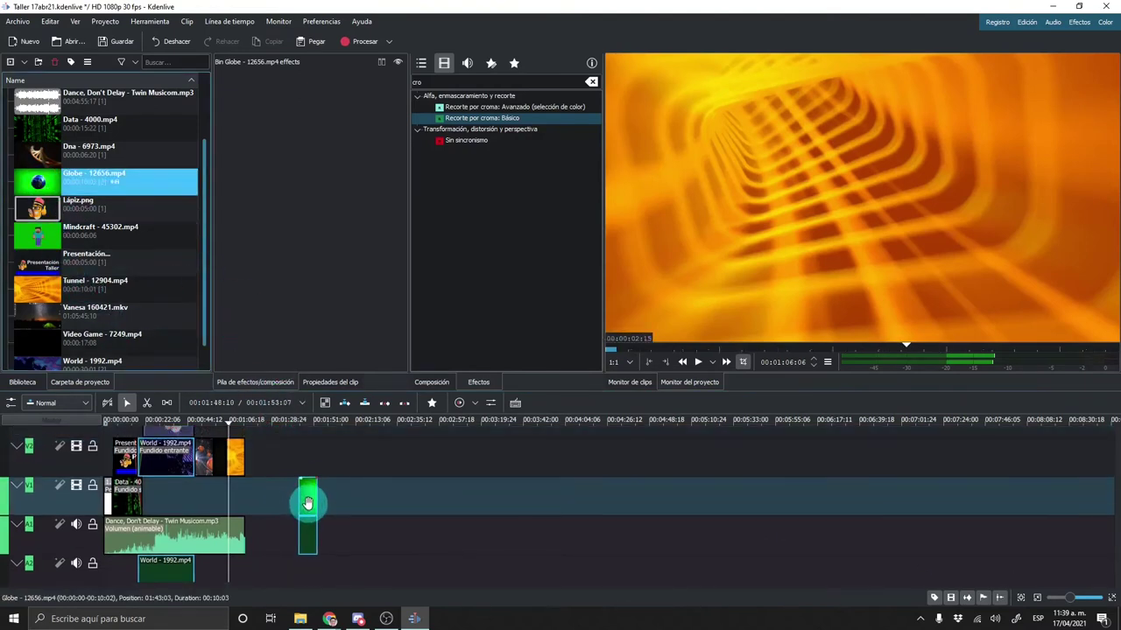
mouse_move(298, 480)
left_mouse_down()
mouse_move(257, 446)
mouse_move(296, 518)
left_mouse_up()
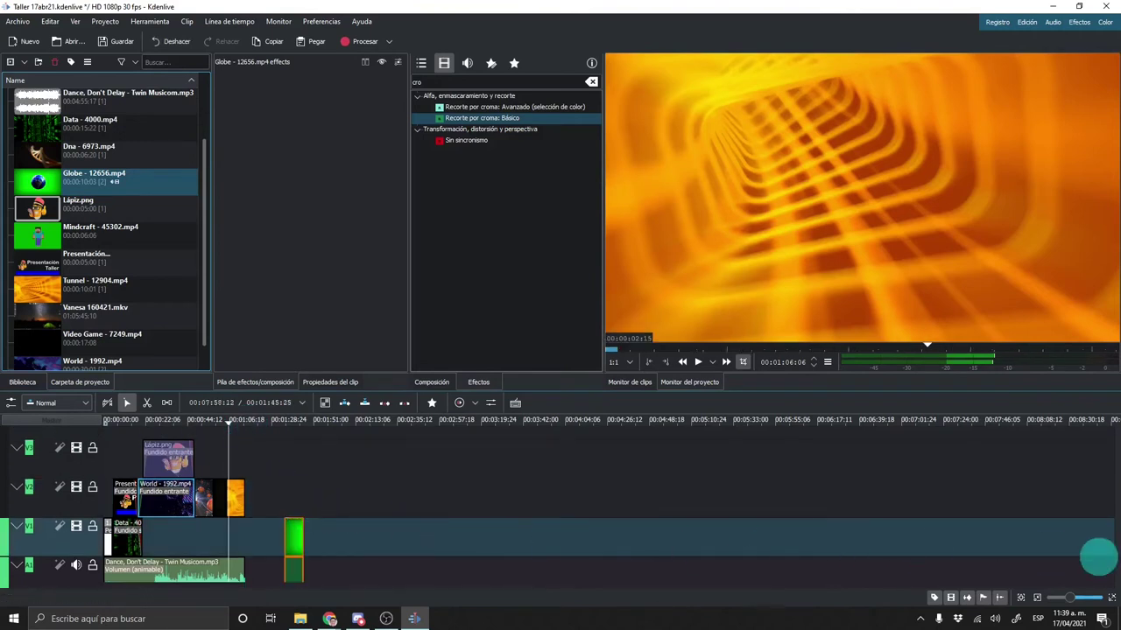
scroll(263, 543, "right", 5)
scroll(253, 540, "left", 5)
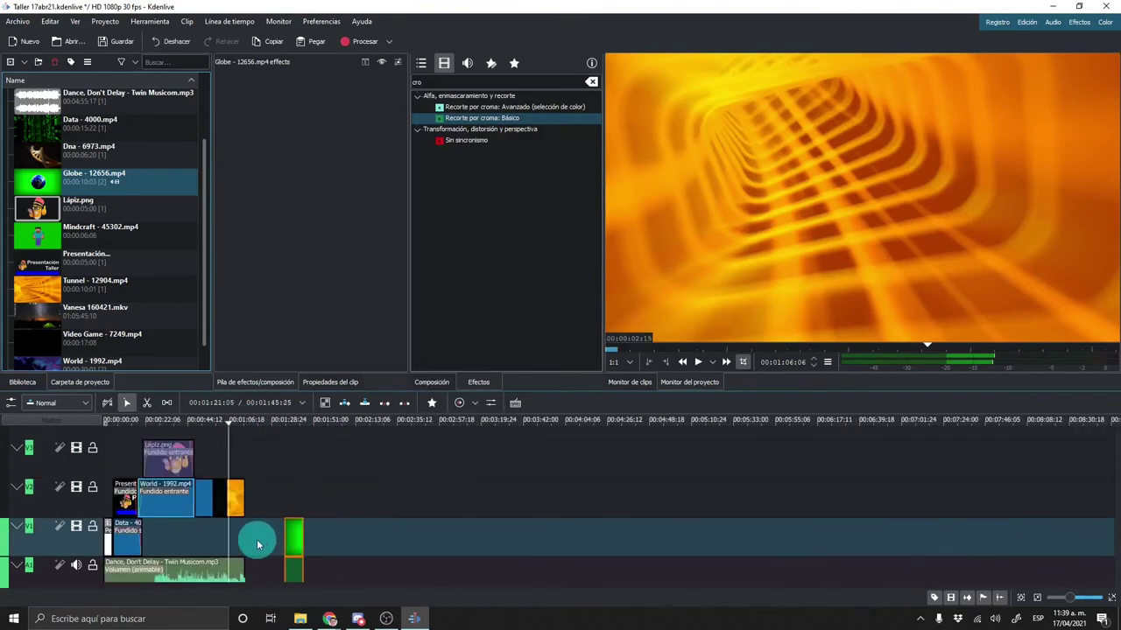
scroll(263, 560, "up", 2)
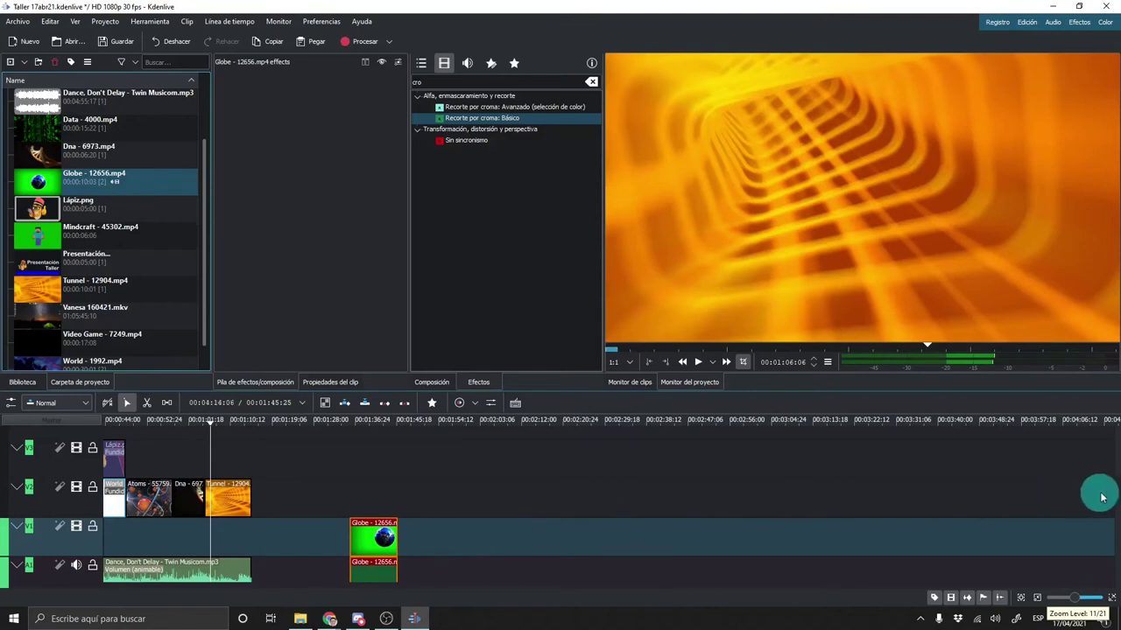
scroll(1110, 495, "down", 2)
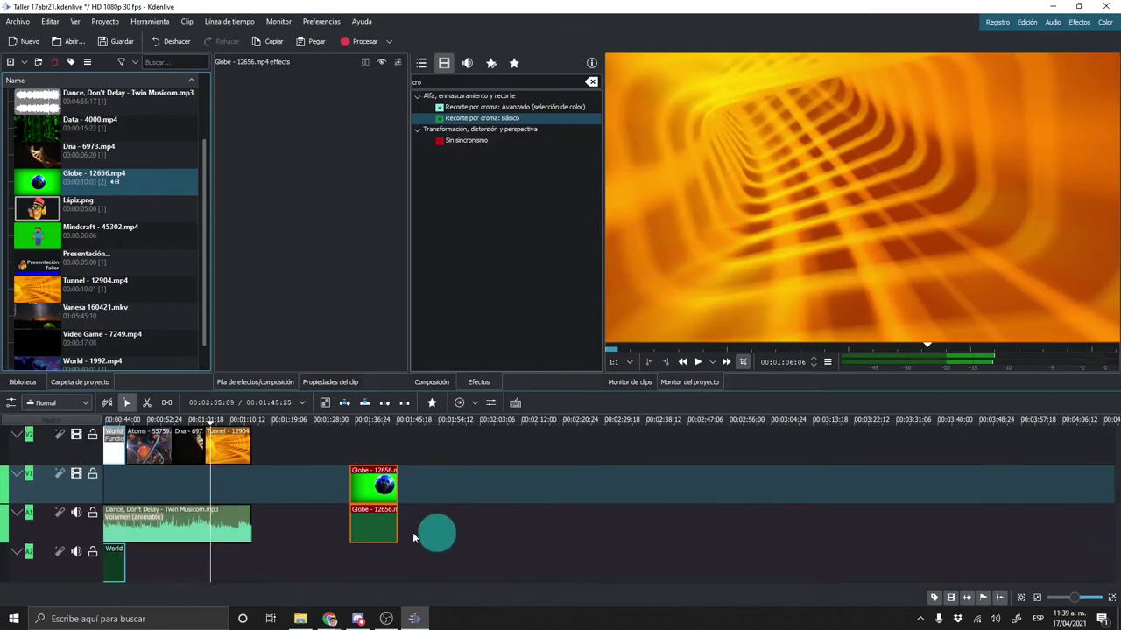
Select the Globe clip and clear the 'cro' effects filter to list all effects.
scroll(327, 531, "up", 2)
scroll(420, 525, "up", 1)
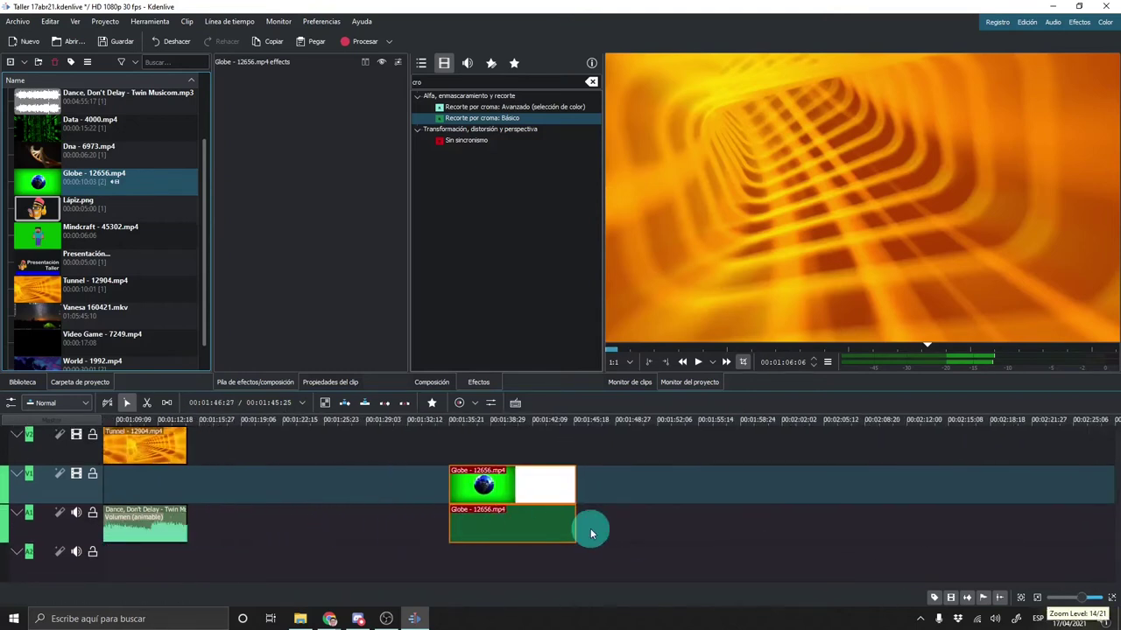
left_click(466, 434)
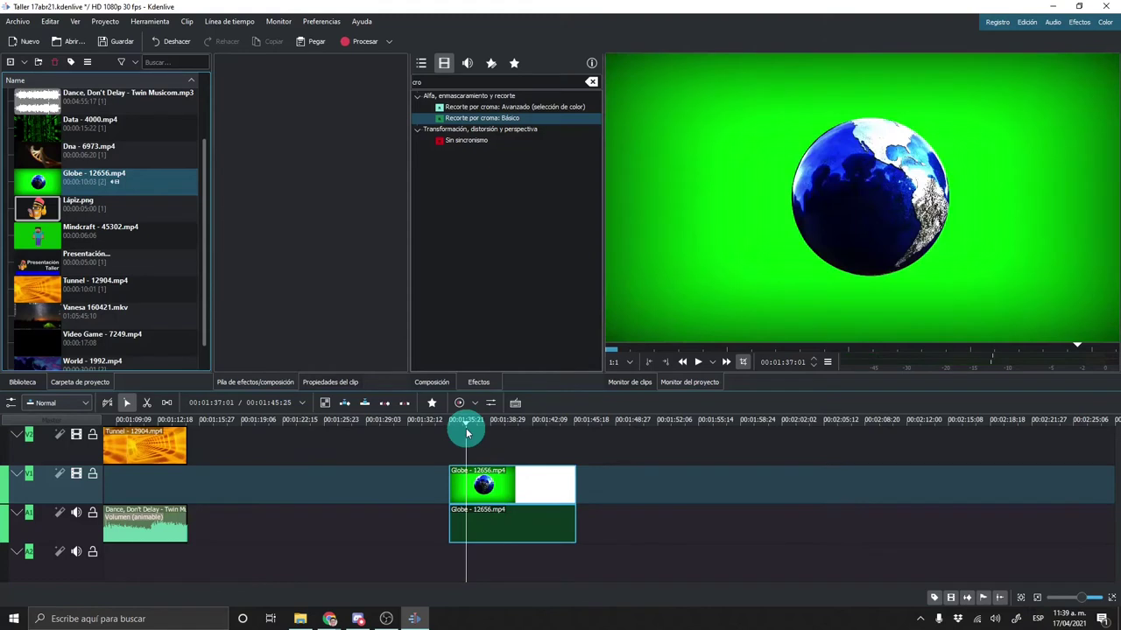
left_click(516, 534)
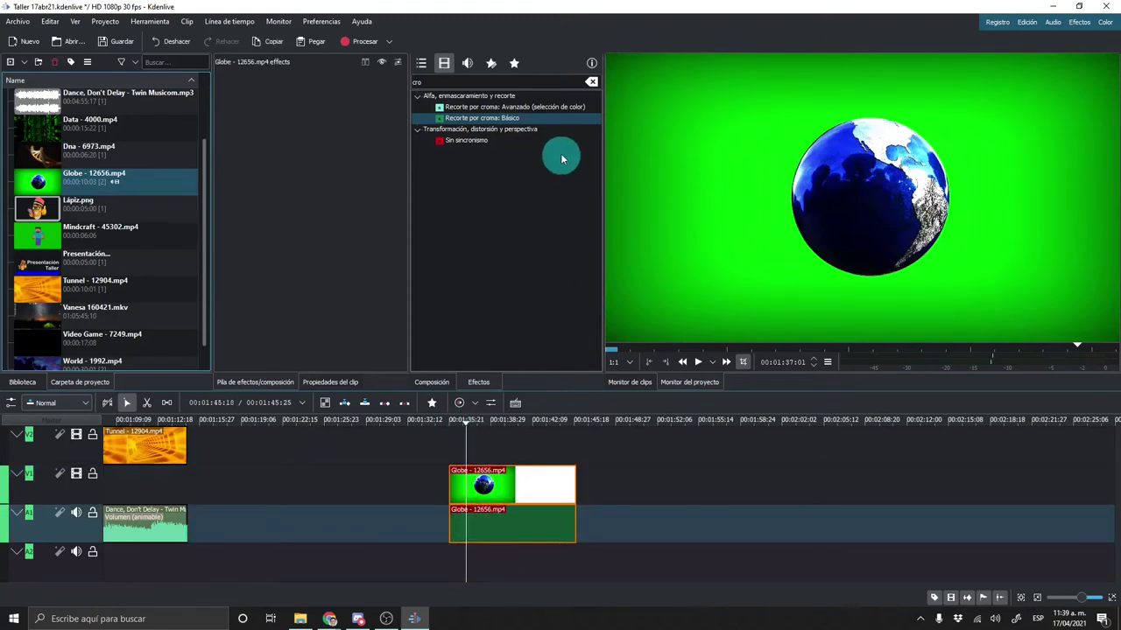
left_click(591, 83)
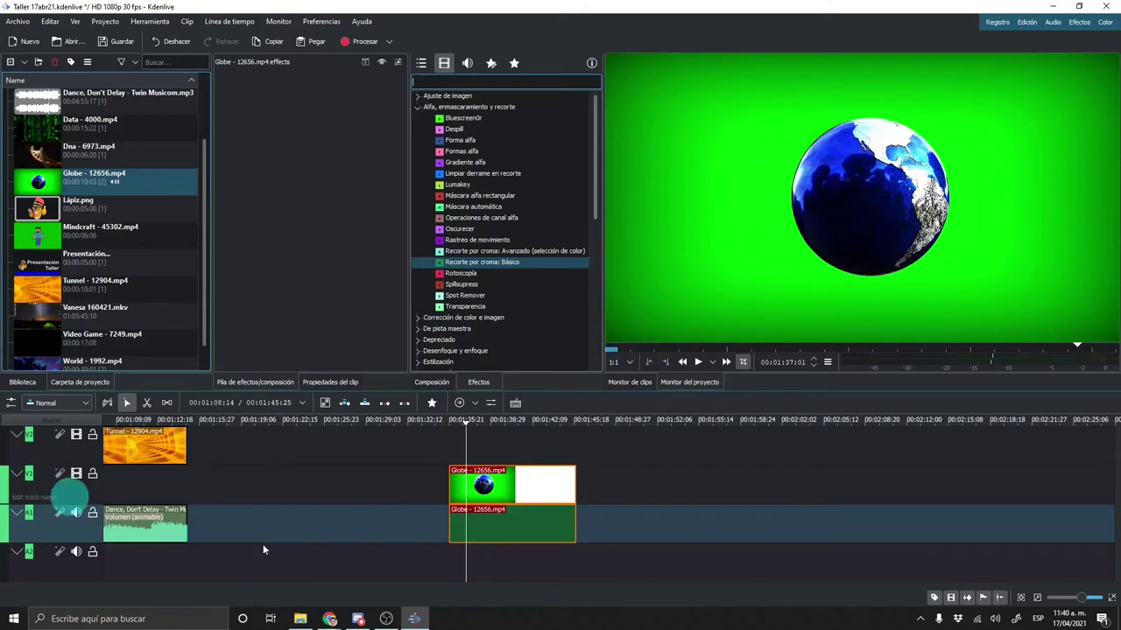
Ungroup the Globe clip with Desagrupar clips, separating its video from its audio.
right_click(499, 494)
mouse_move(553, 490)
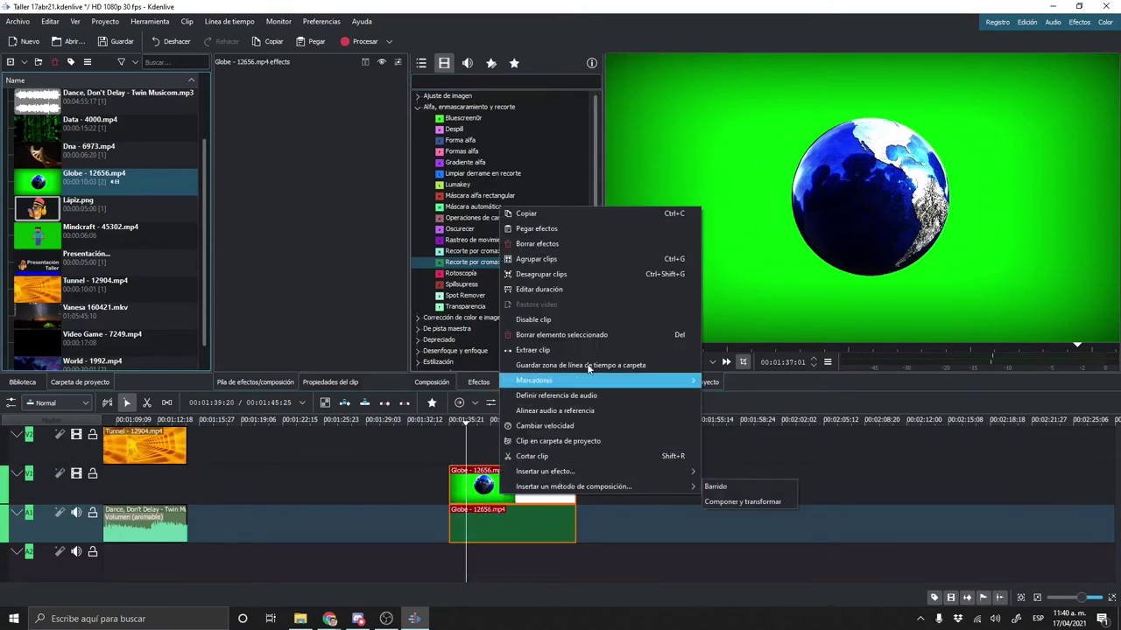
left_click(563, 279)
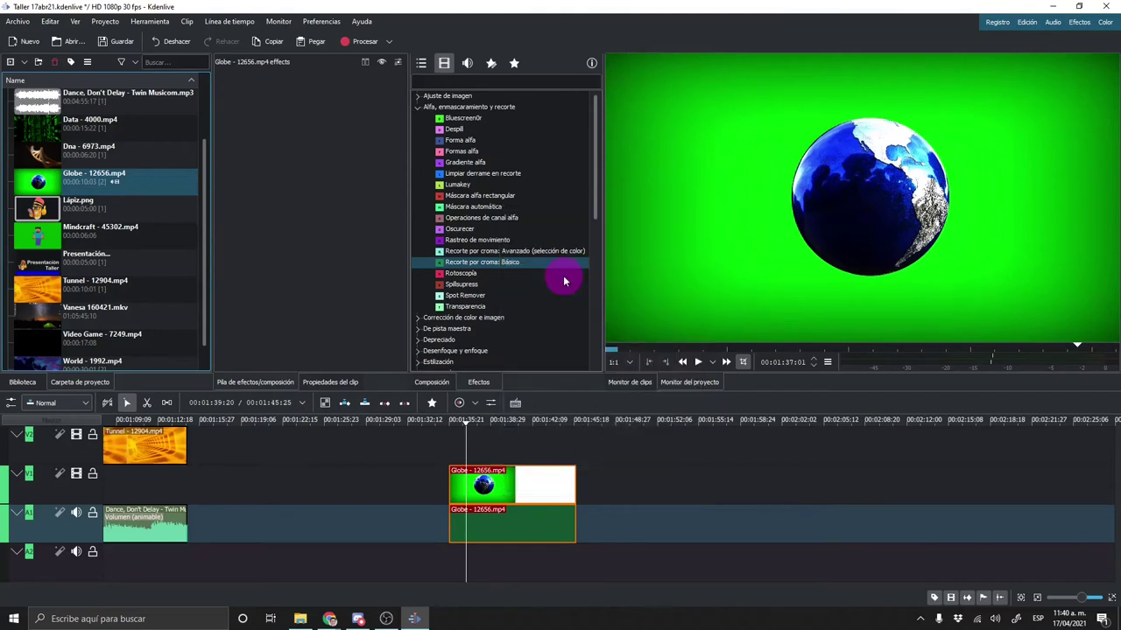
left_click(637, 472)
left_click(550, 536)
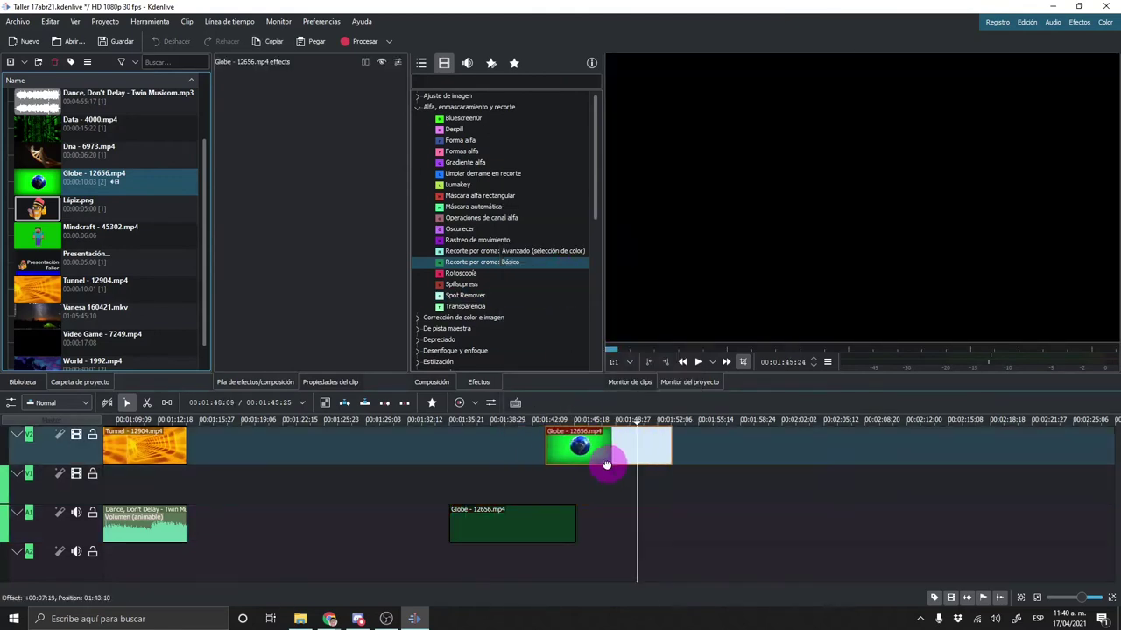
left_click_drag(511, 483, 424, 483)
mouse_move(488, 525)
left_mouse_down()
mouse_move(561, 528)
mouse_move(509, 528)
left_mouse_up()
Delete the Globe clip's leftover audio.
left_click(437, 484)
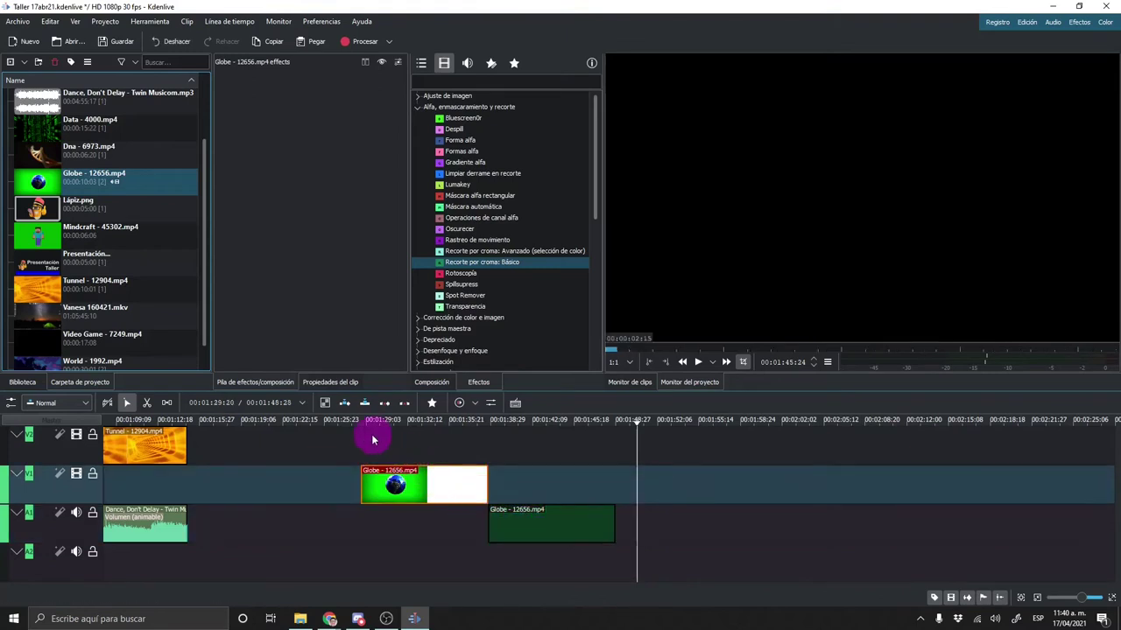
left_click(371, 431)
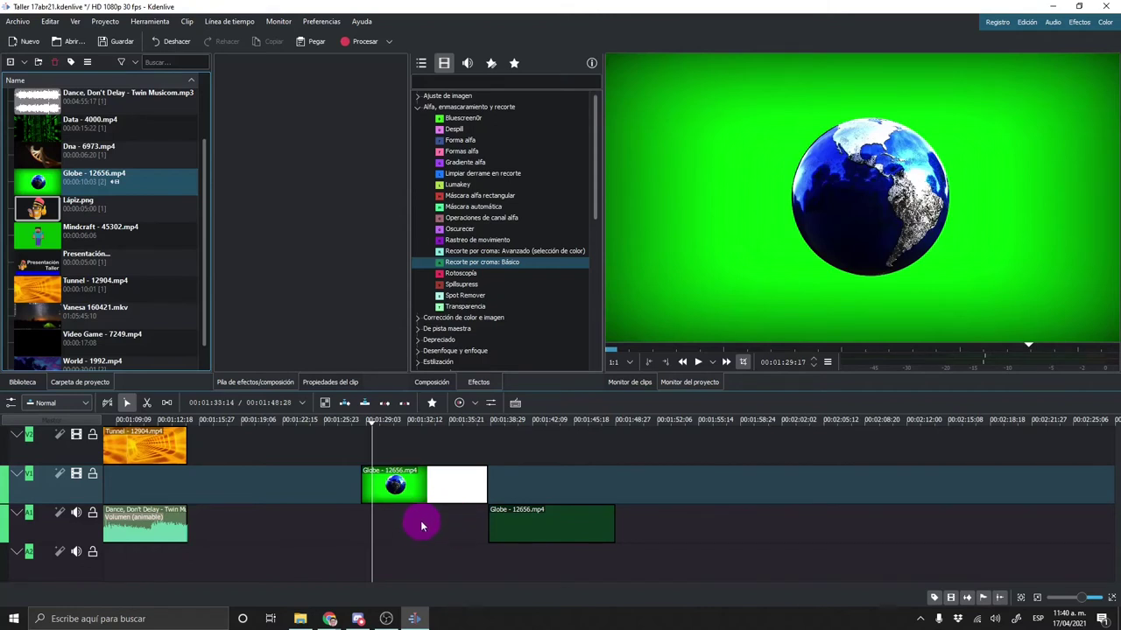
left_click(520, 525)
key("Delete")
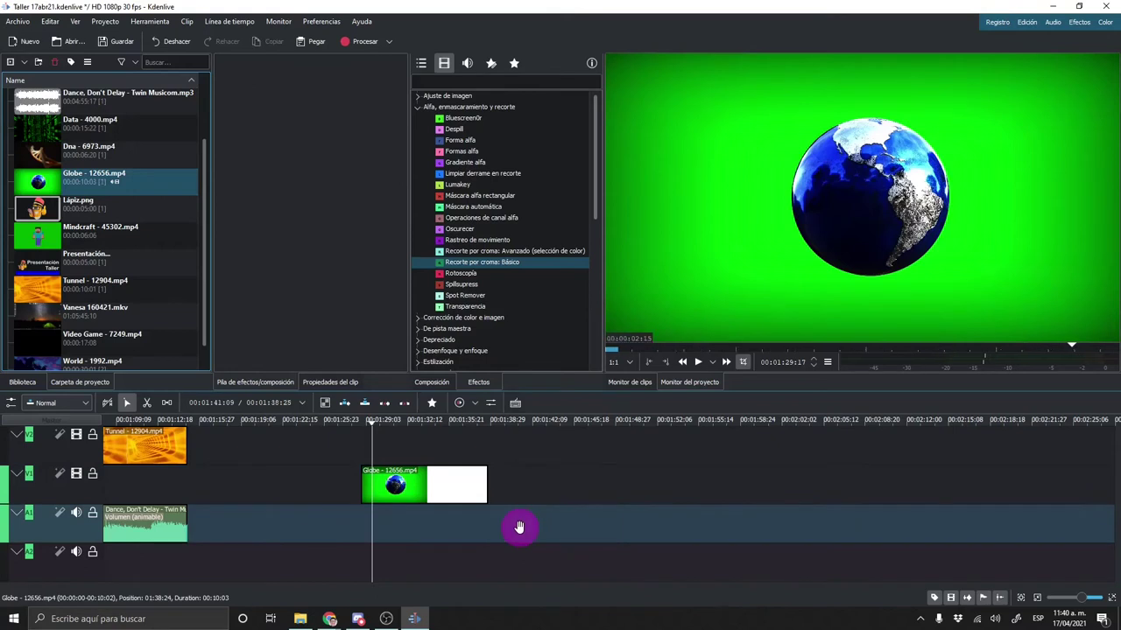
Move the Globe video onto the track above Tunnel, starting where Tunnel begins.
mouse_move(425, 484)
left_mouse_down()
mouse_move(234, 457)
mouse_move(249, 447)
left_mouse_up()
left_click(97, 417)
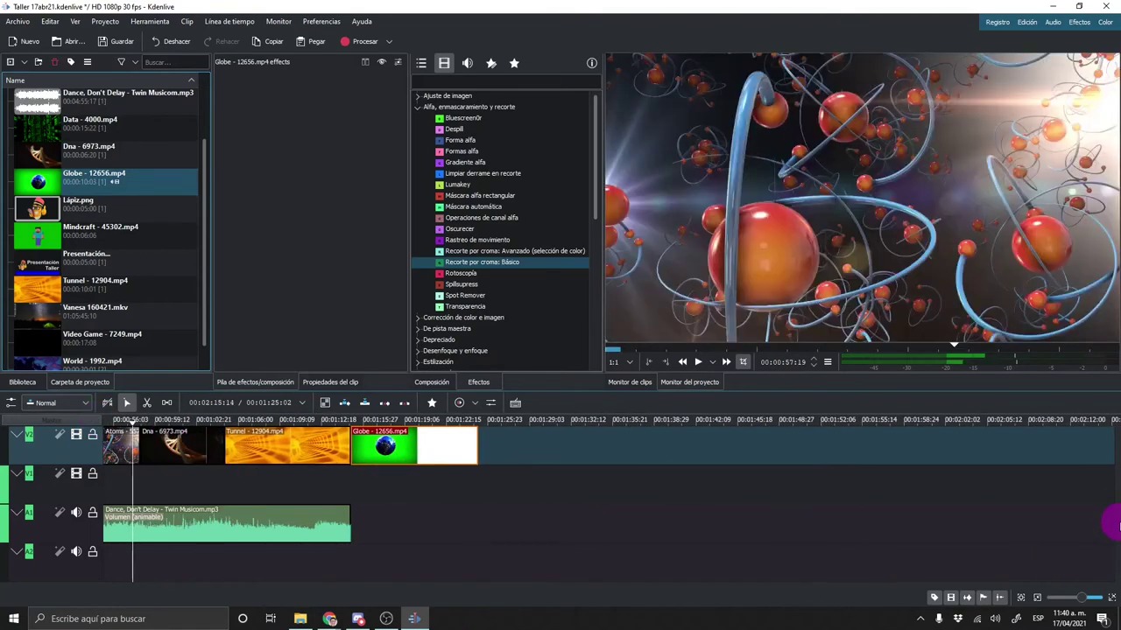
scroll(1116, 499, "up", 3)
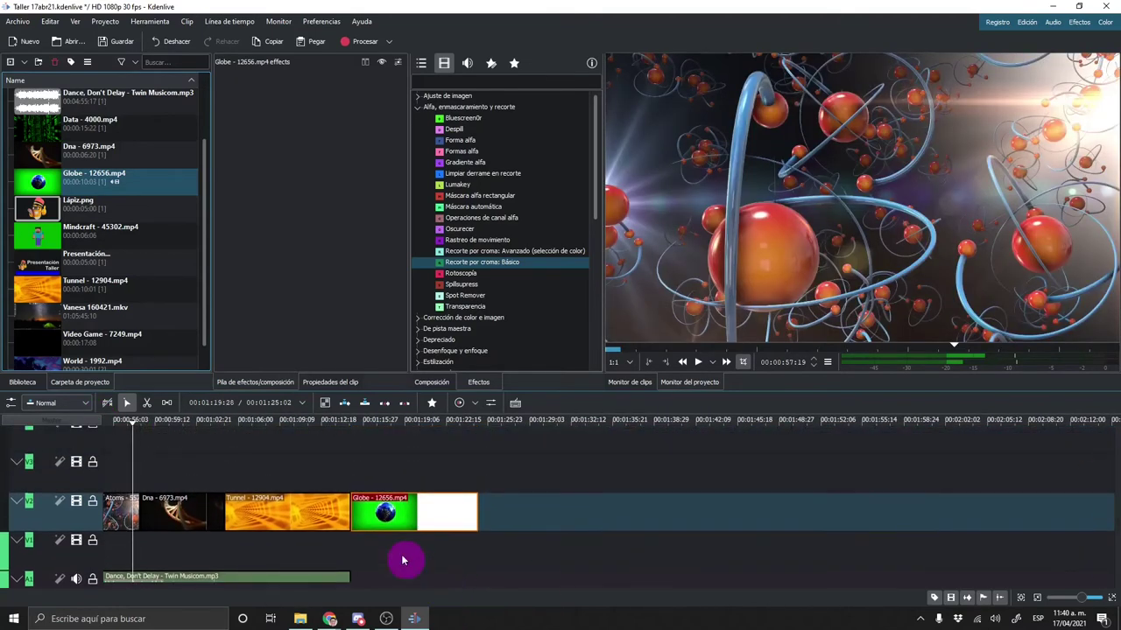
left_click_drag(379, 512, 251, 473)
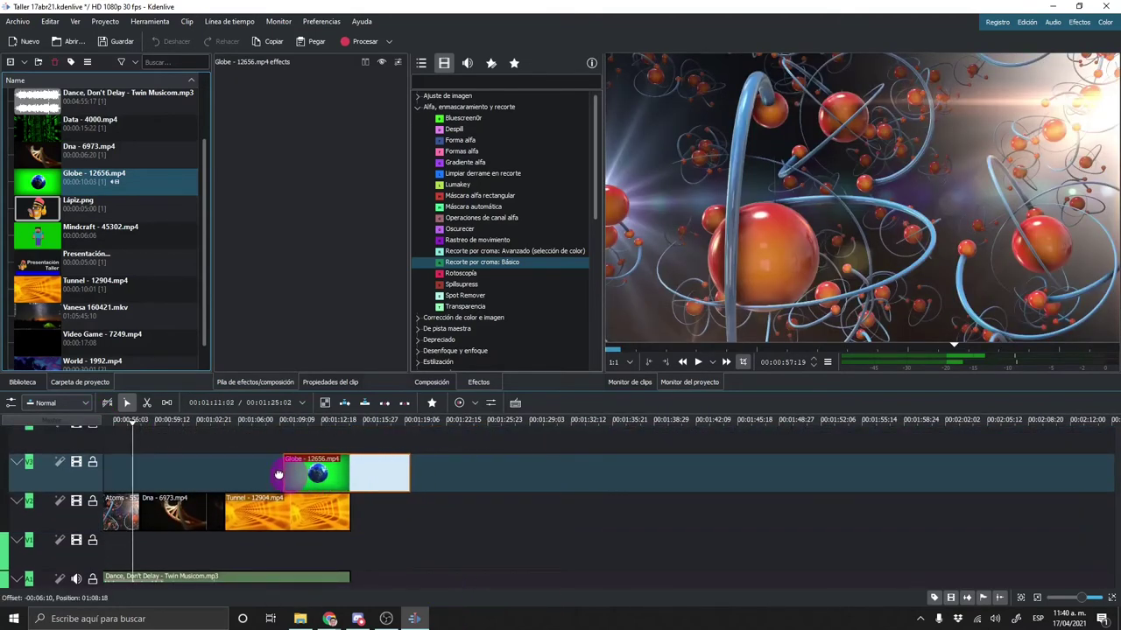
left_click(227, 429)
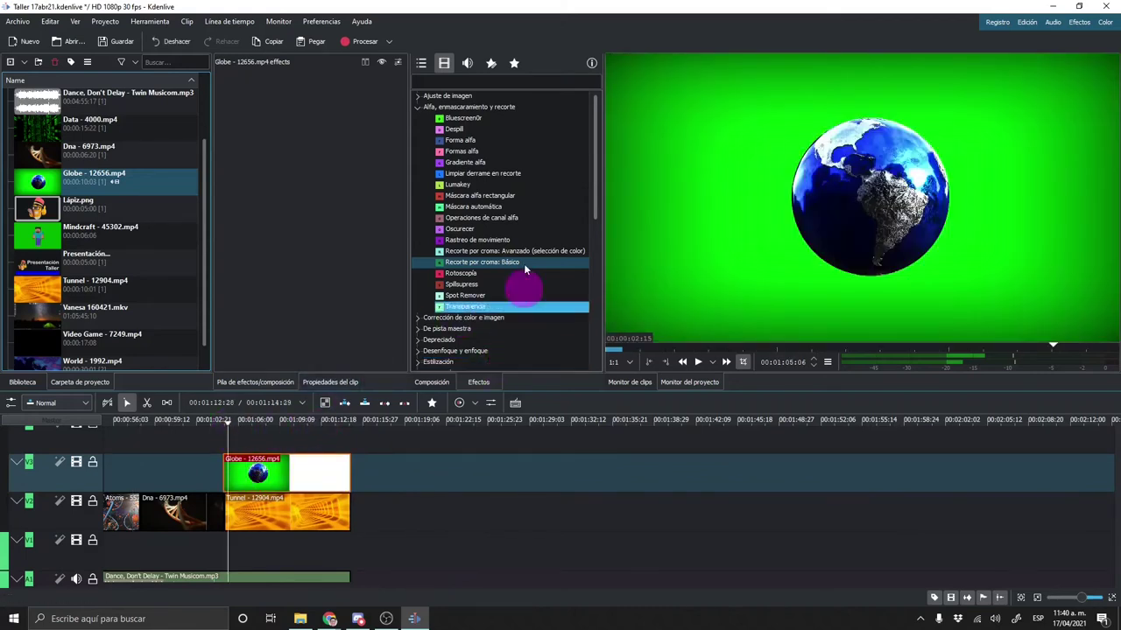
left_click(511, 263)
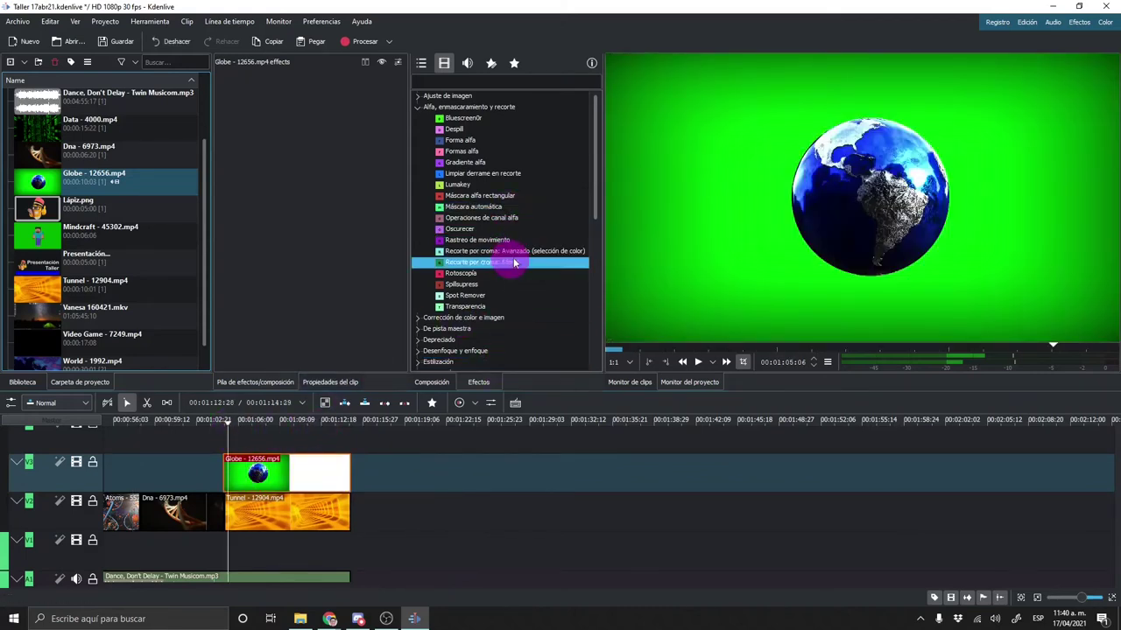
Apply Recorte por croma: Avanzado to the Globe clip with Green Delta 863, Soften 0.
left_click_drag(529, 252, 262, 471)
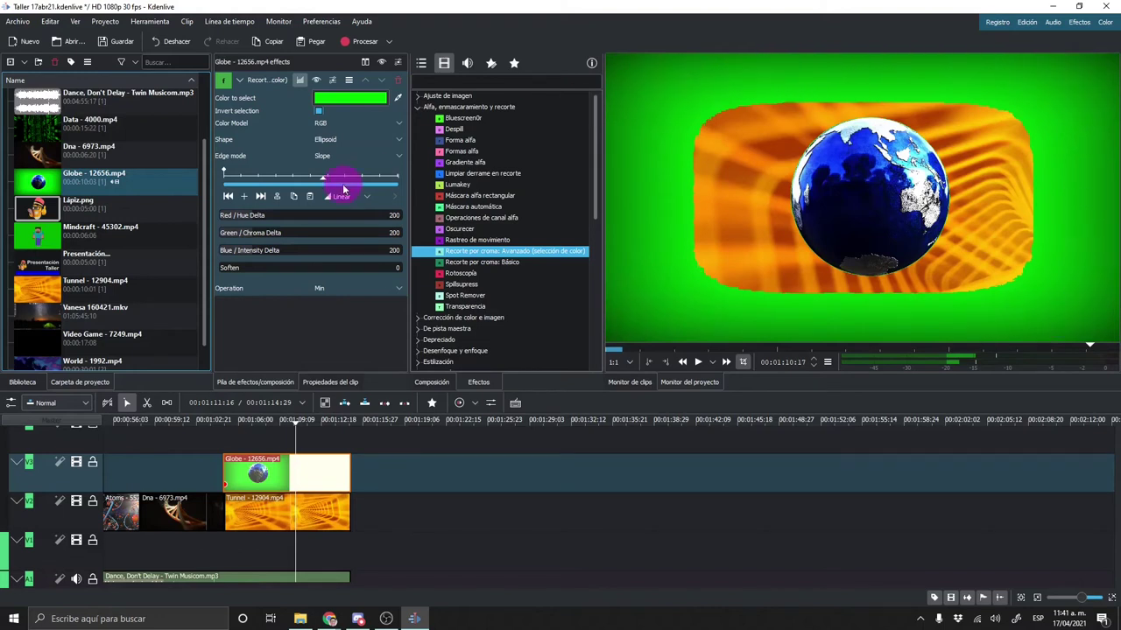
left_click(267, 235)
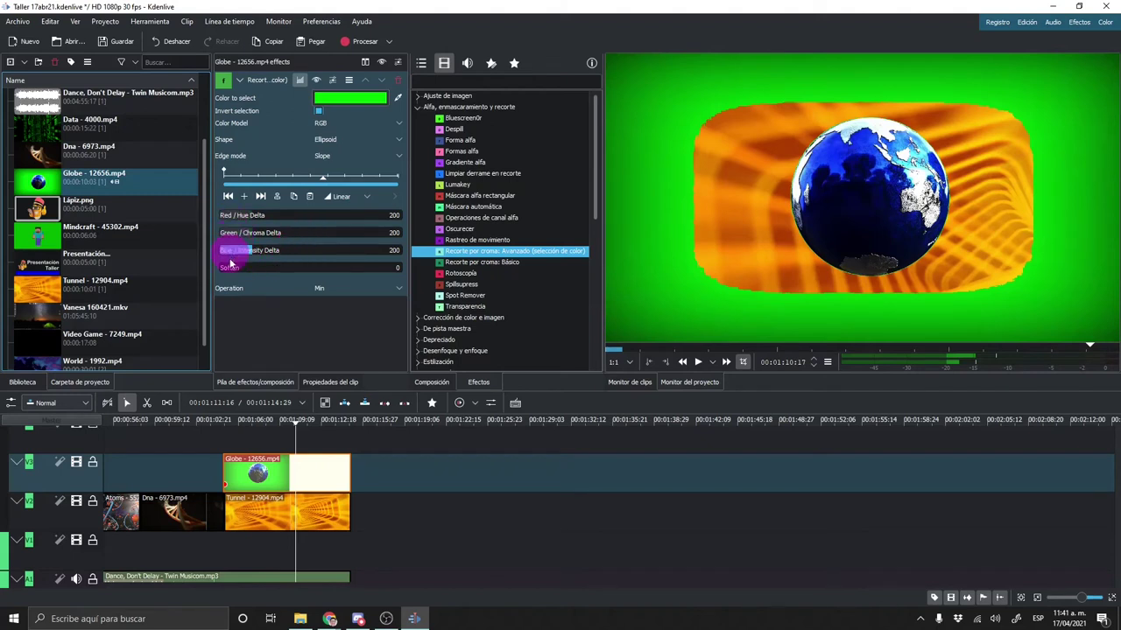
scroll(317, 236, "up", 1)
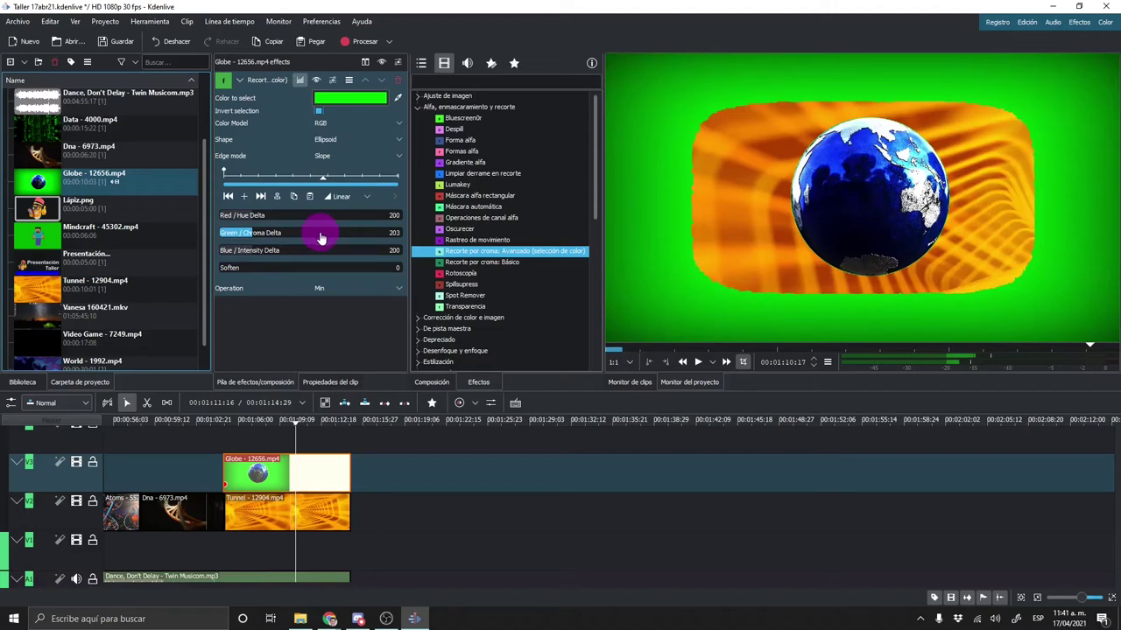
scroll(328, 238, "up", 1)
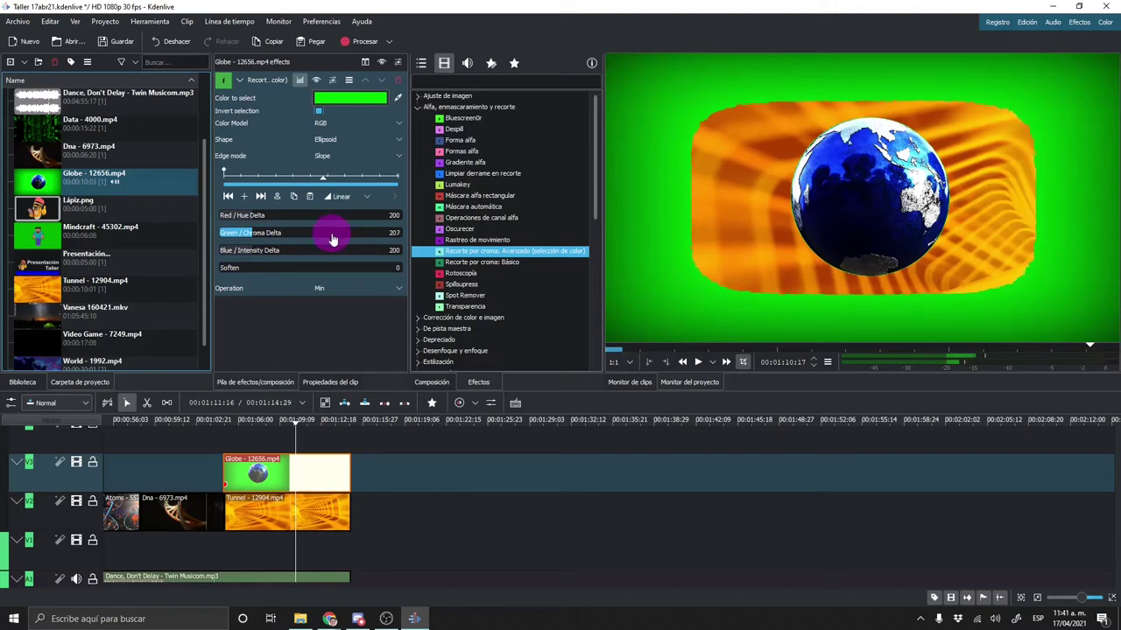
scroll(333, 239, "up", 1)
scroll(333, 238, "up", 2)
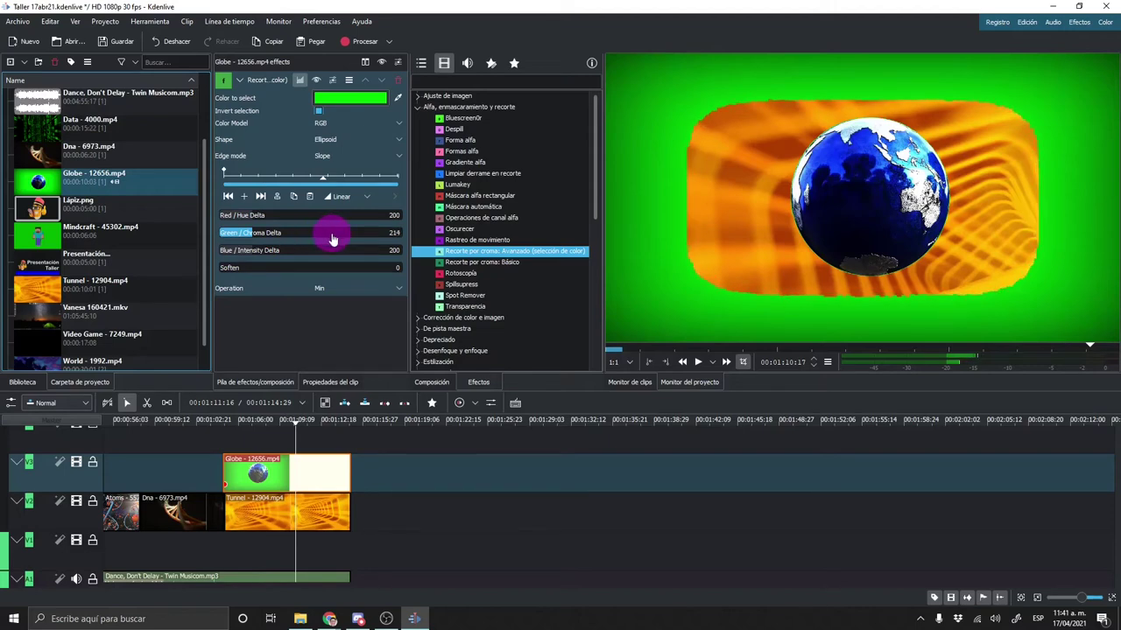
scroll(333, 238, "up", 2)
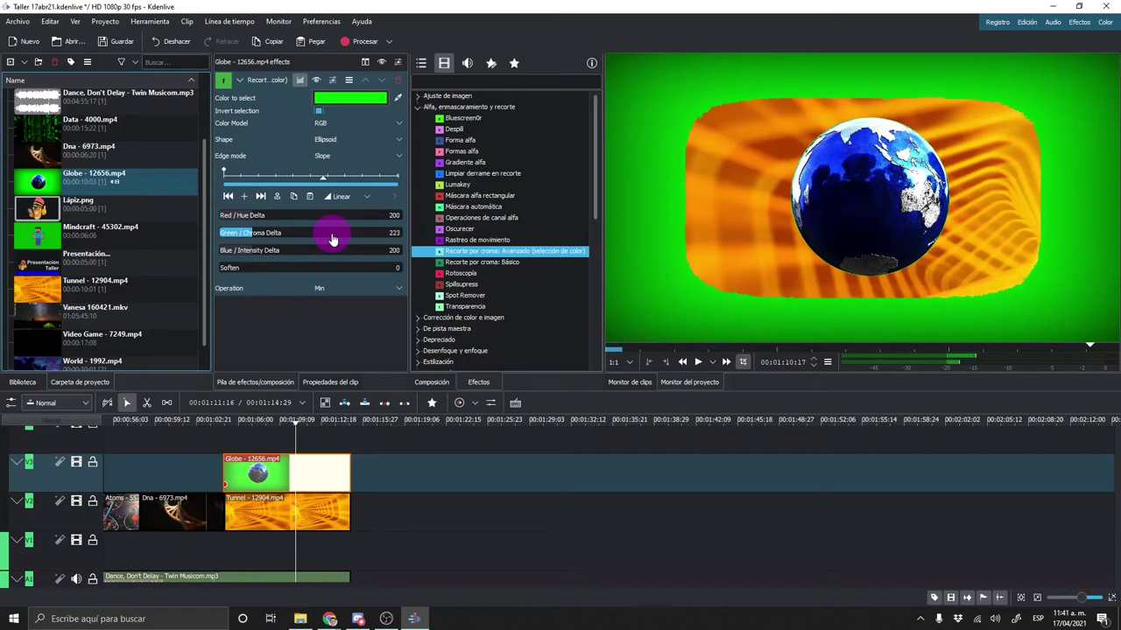
scroll(333, 238, "up", 4)
scroll(333, 238, "up", 4)
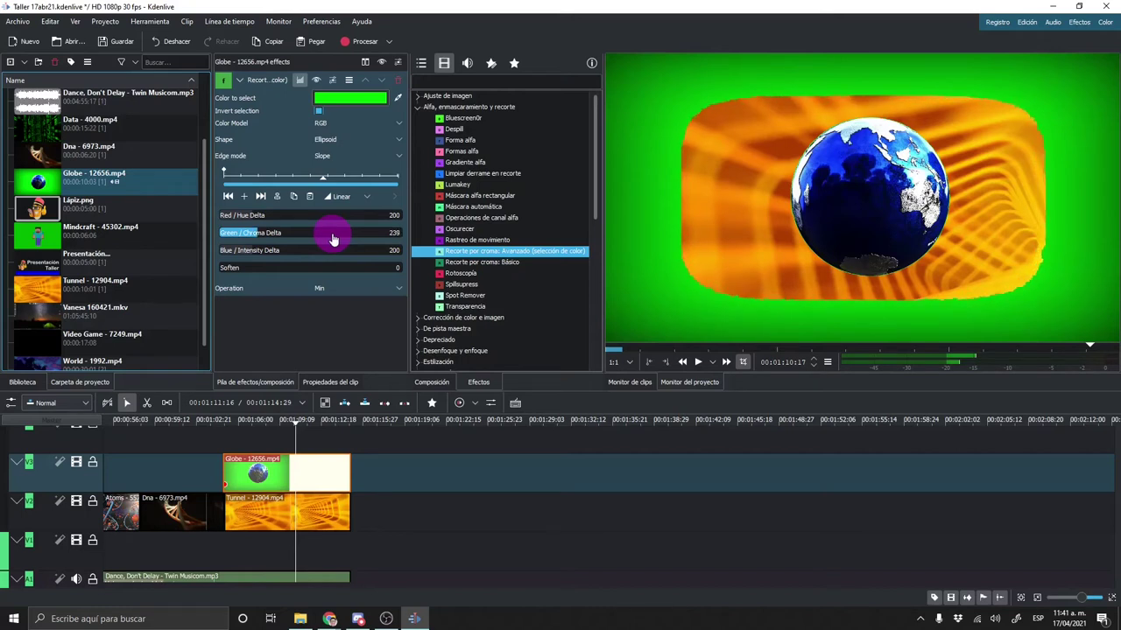
scroll(333, 235, "up", 4)
scroll(342, 233, "up", 4)
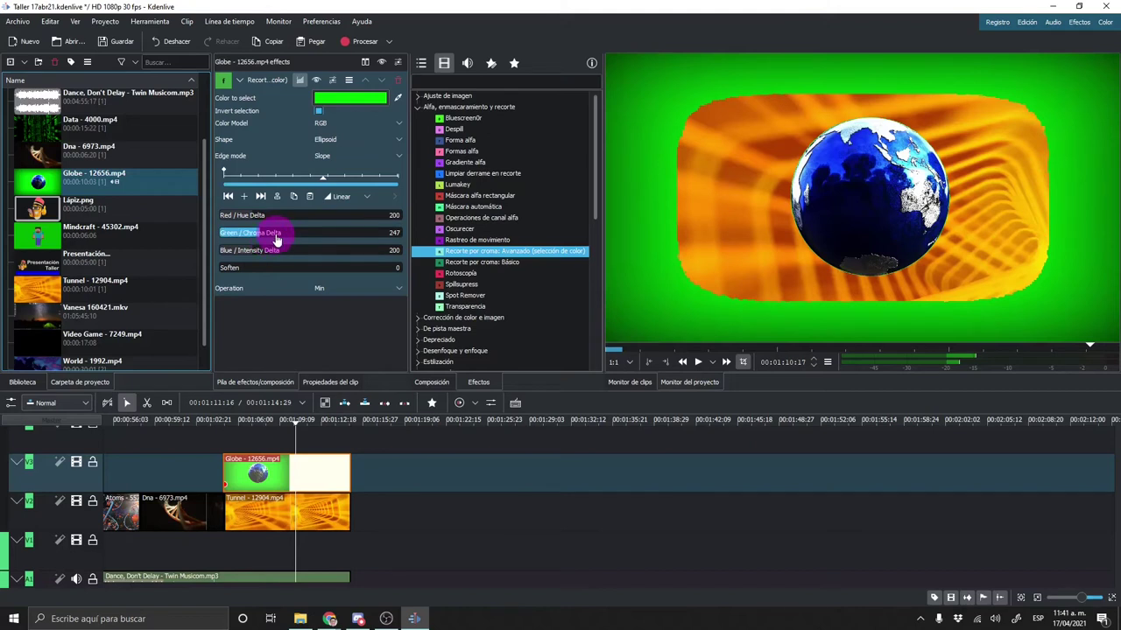
left_click_drag(276, 234, 342, 236)
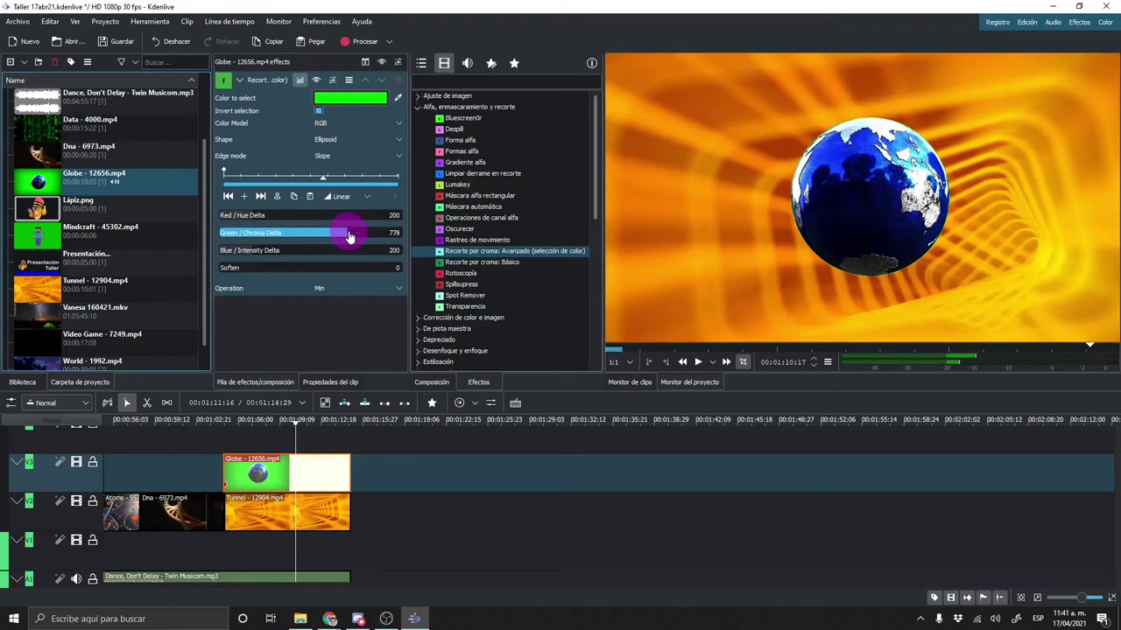
left_click_drag(351, 237, 388, 233)
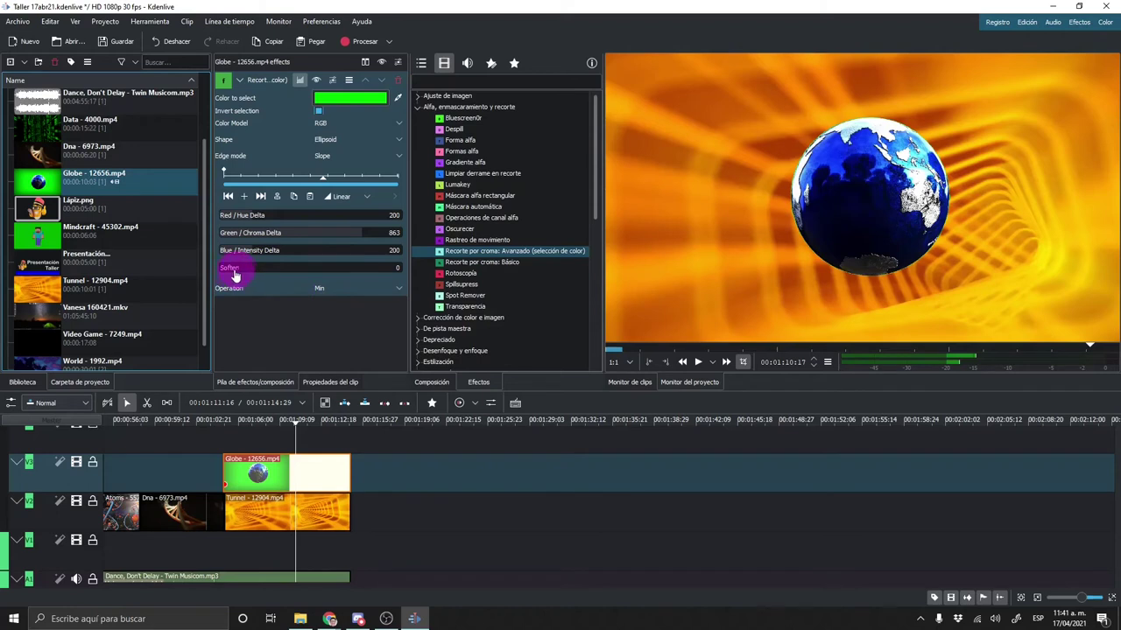
mouse_move(231, 274)
left_mouse_down()
mouse_move(282, 274)
mouse_move(220, 272)
left_mouse_up()
left_click(219, 423)
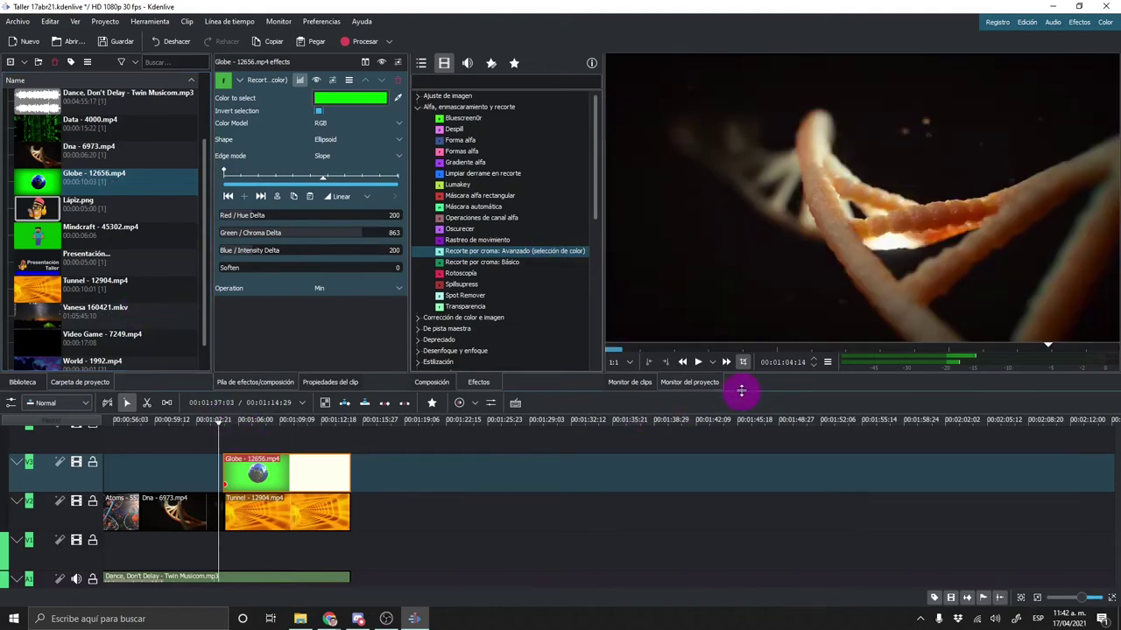
left_click(700, 363)
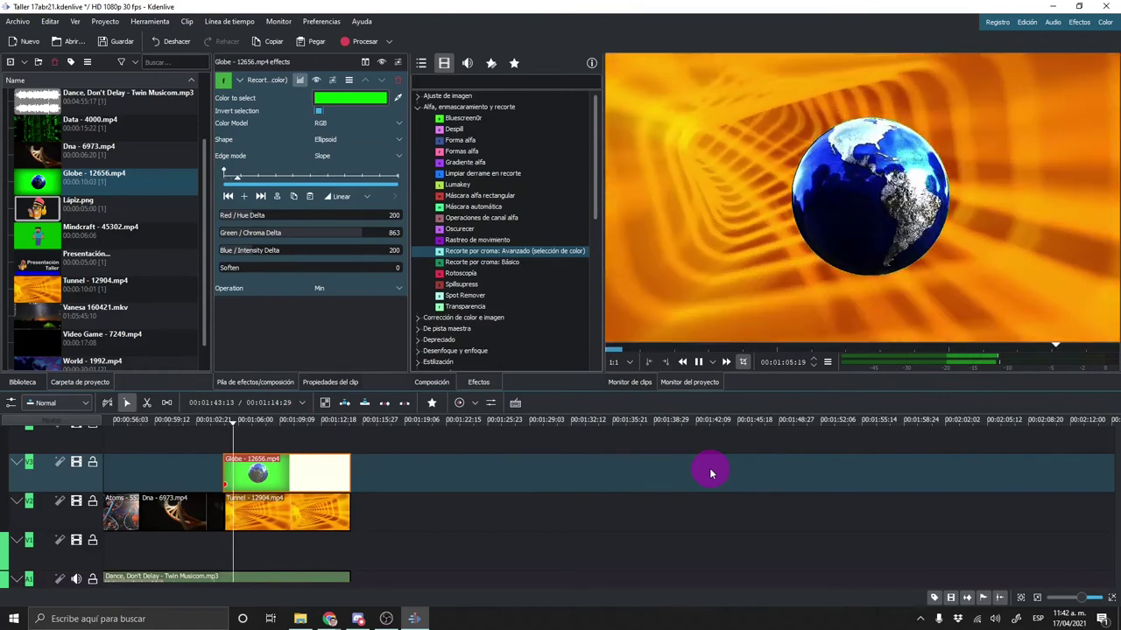
key("space")
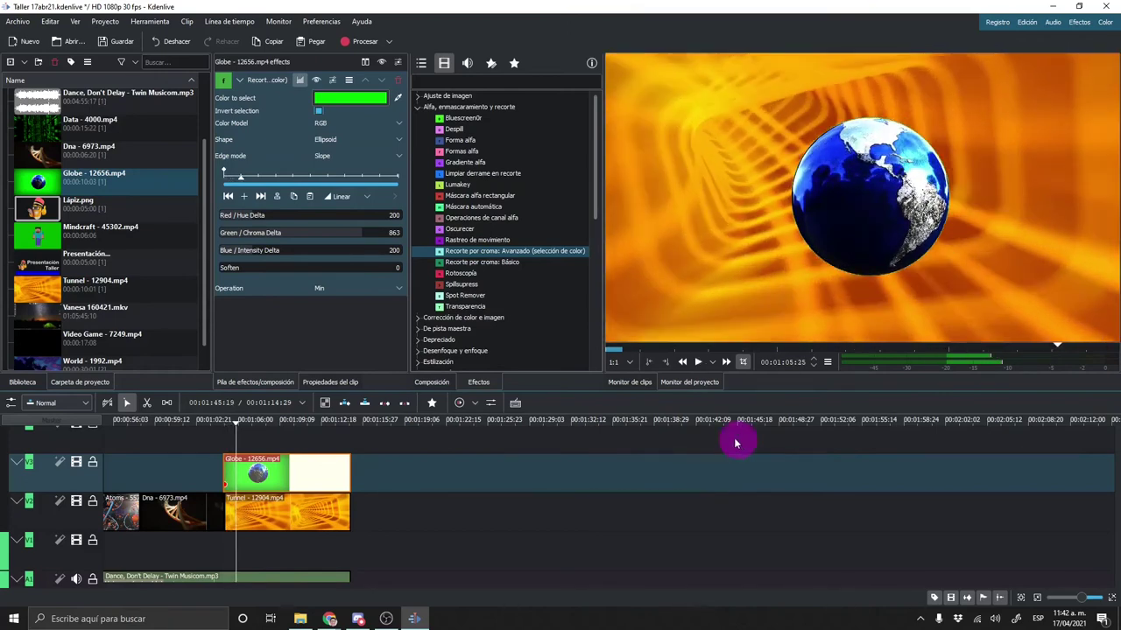
key("space")
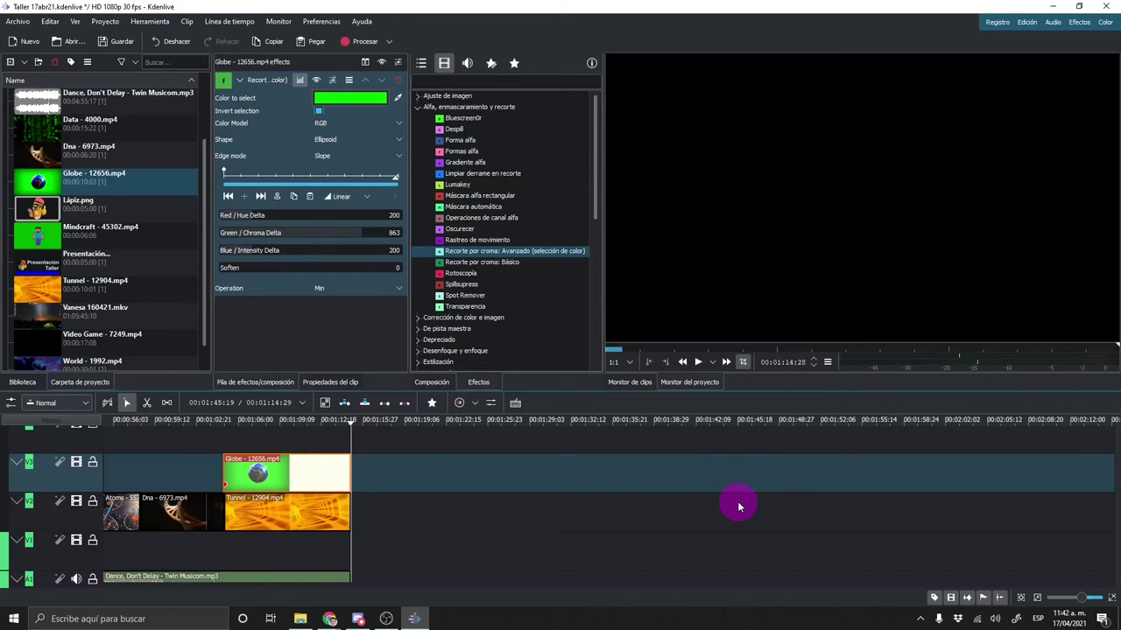
left_click(200, 424)
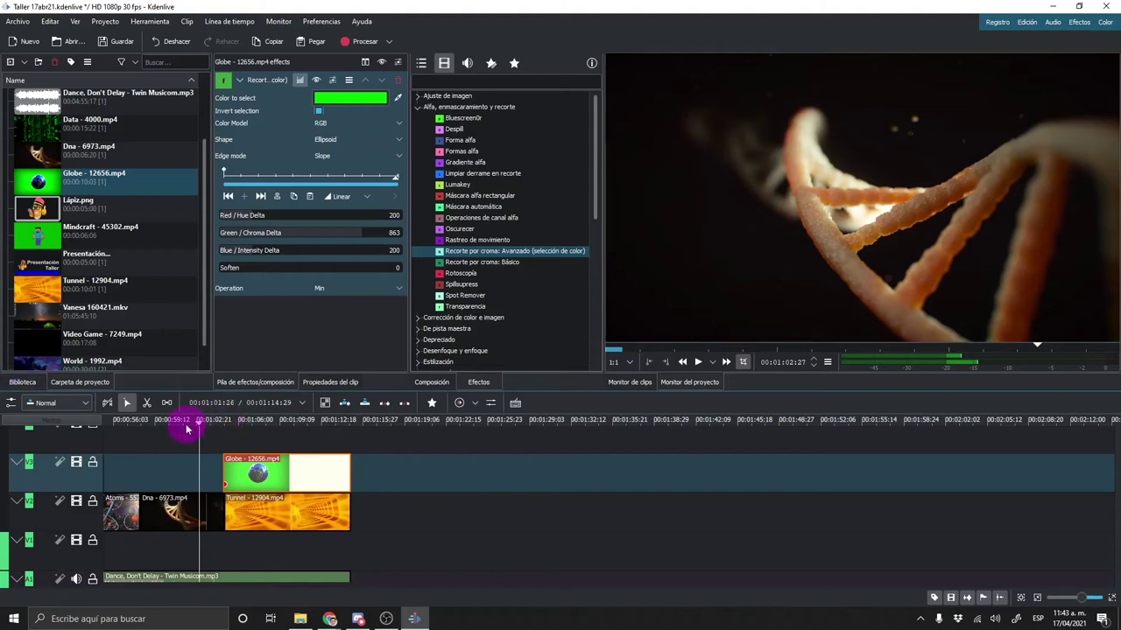
left_click(178, 422)
left_click(167, 421)
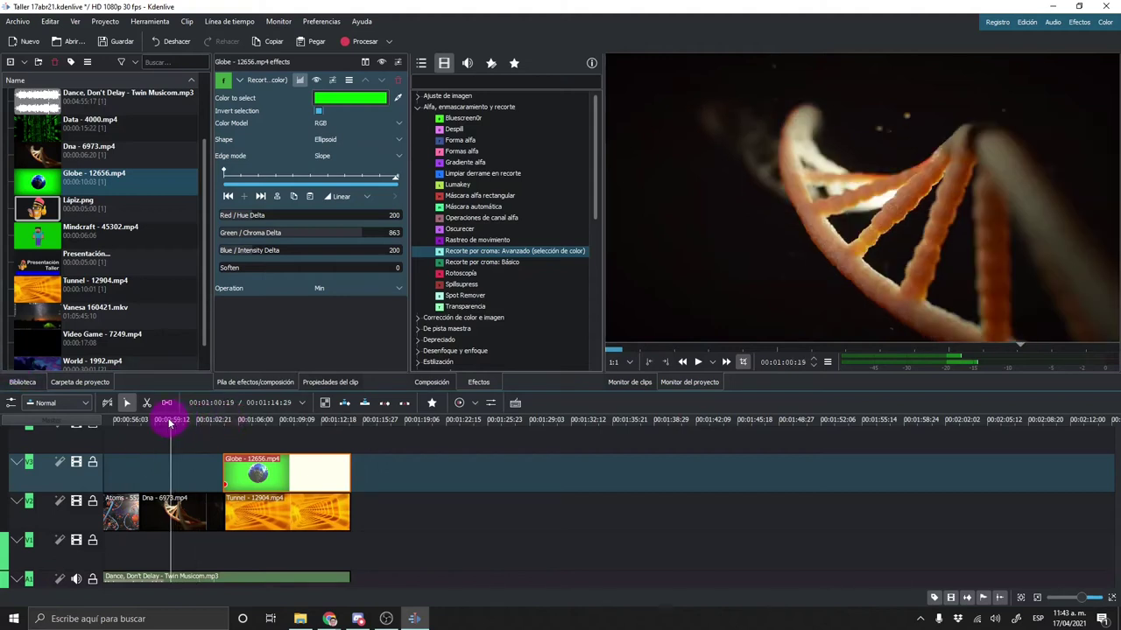
left_click(262, 428)
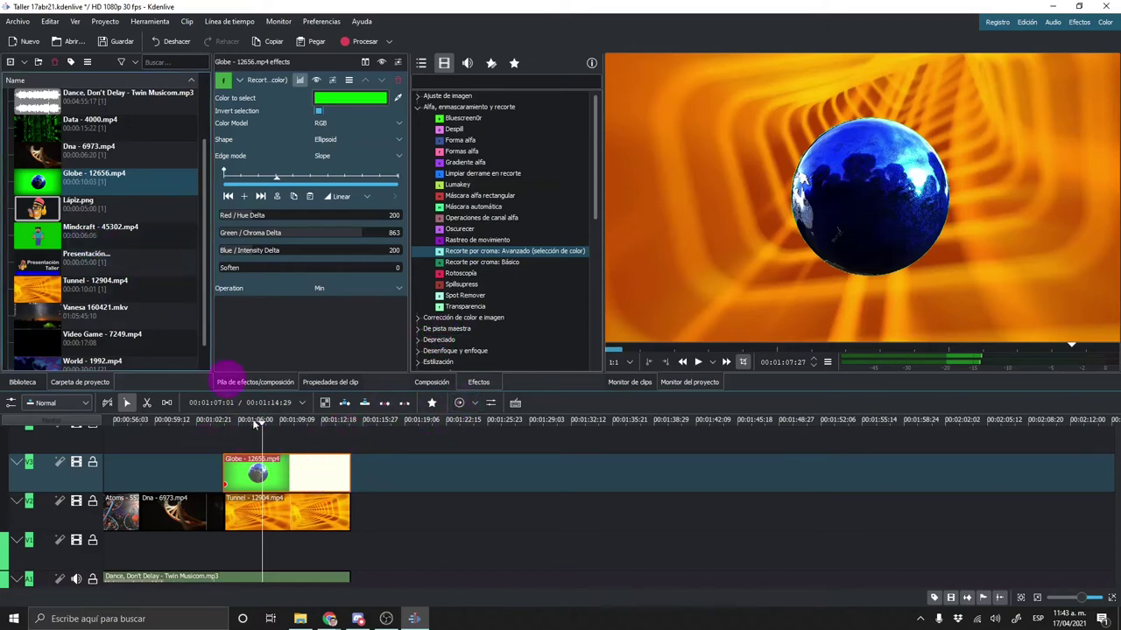
Add a Transformación effect at 50% size to the Globe clip and preview it.
right_click(297, 470)
mouse_move(372, 473)
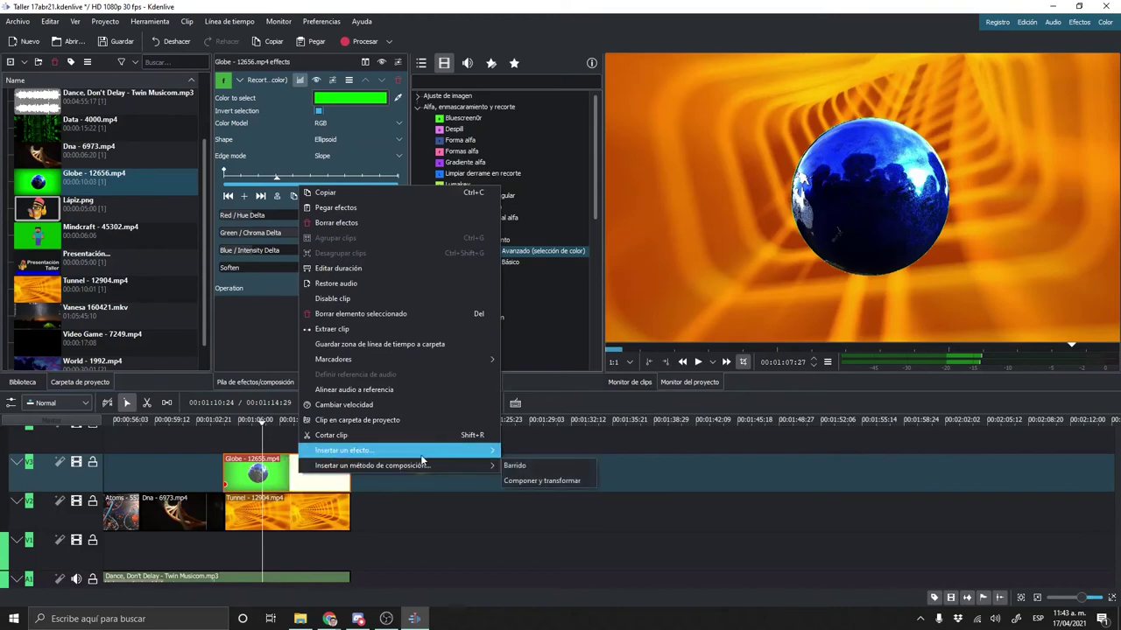
mouse_move(426, 457)
left_click(521, 470)
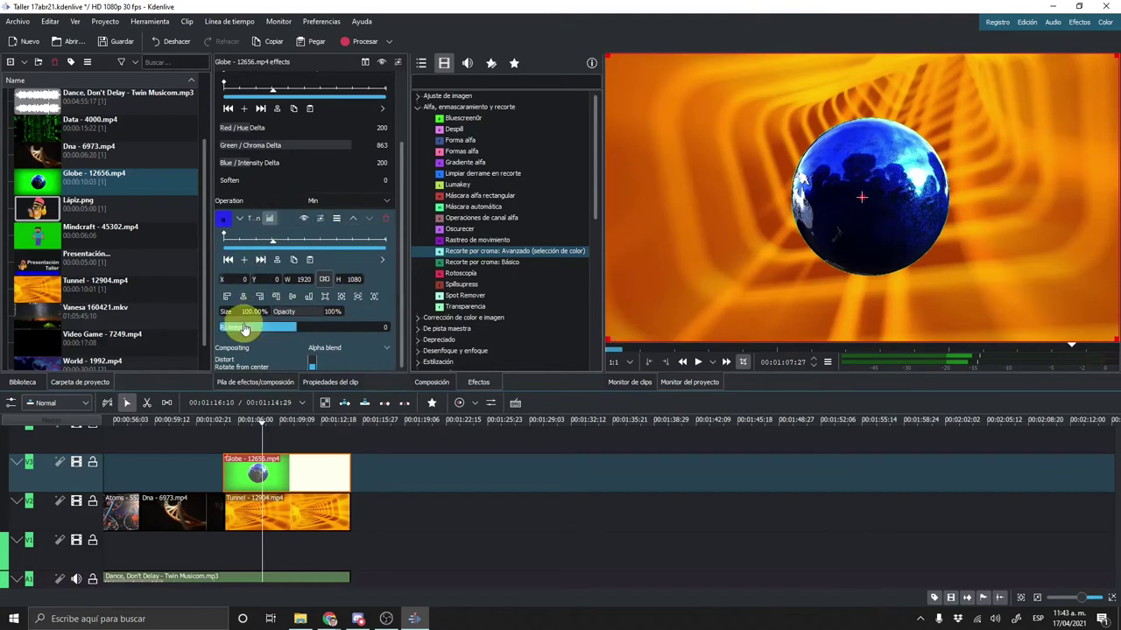
left_click(268, 313)
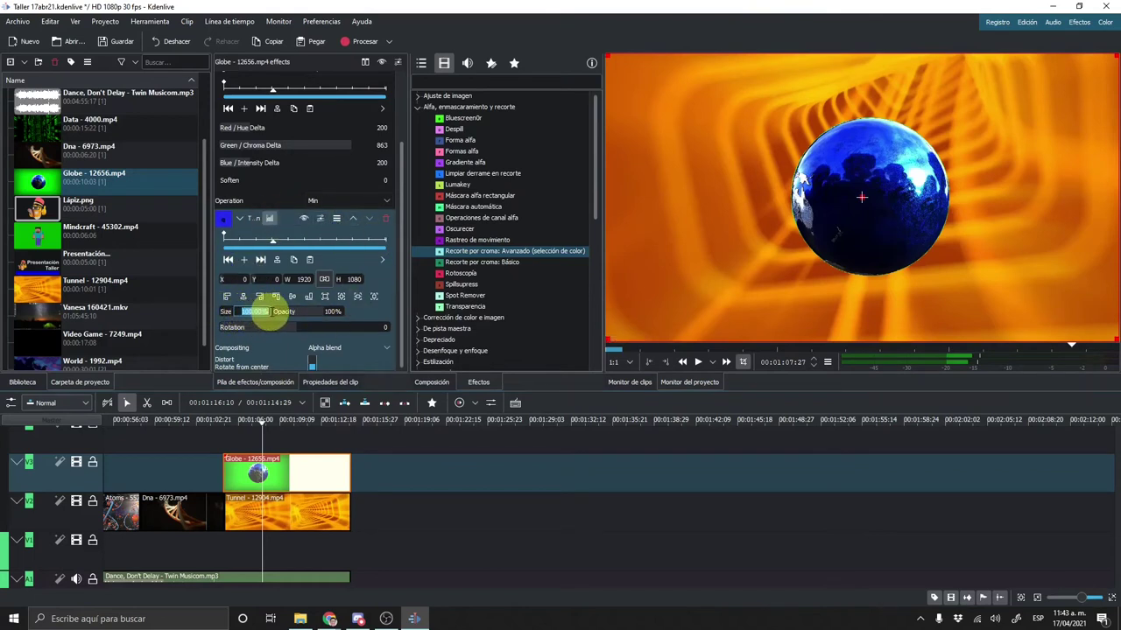
type("50")
key("Return")
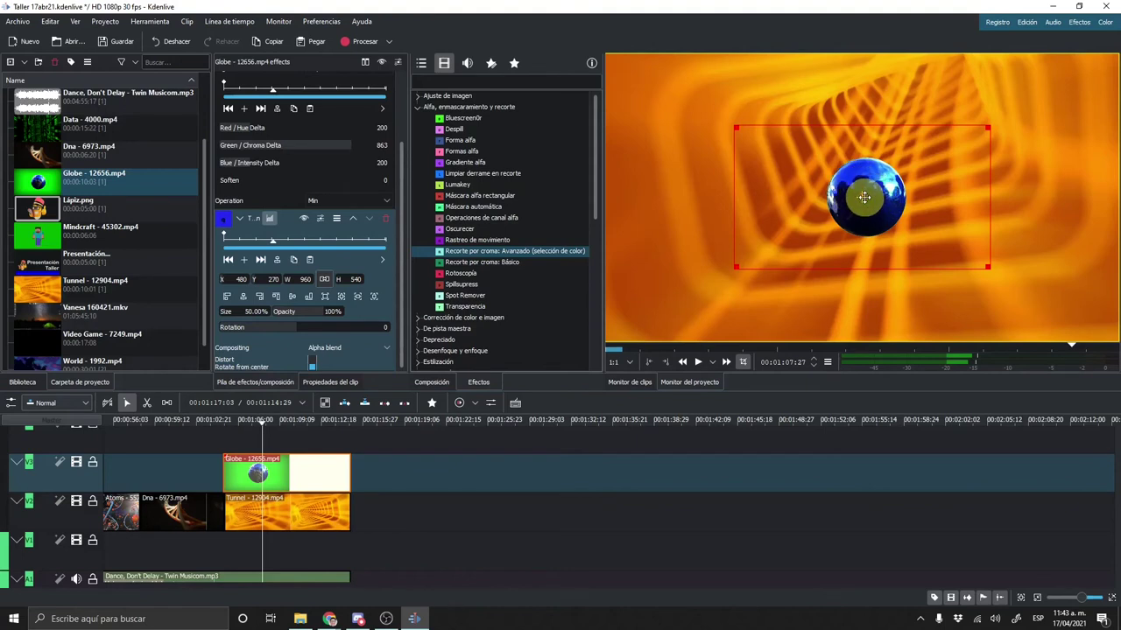
left_click(220, 426)
left_click(698, 362)
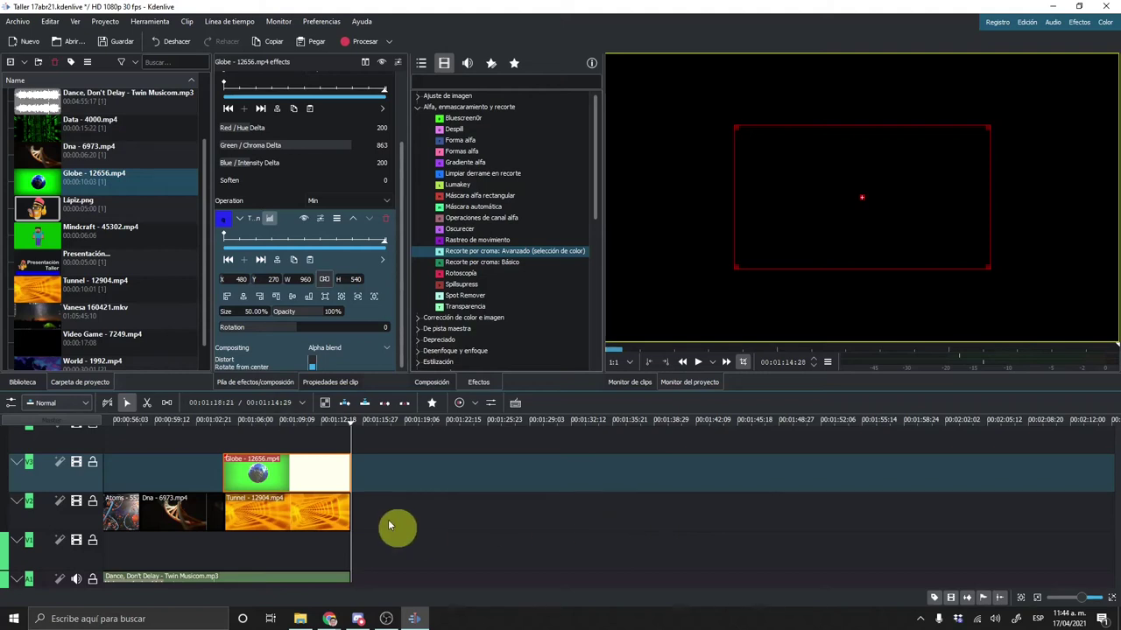
left_click(160, 421)
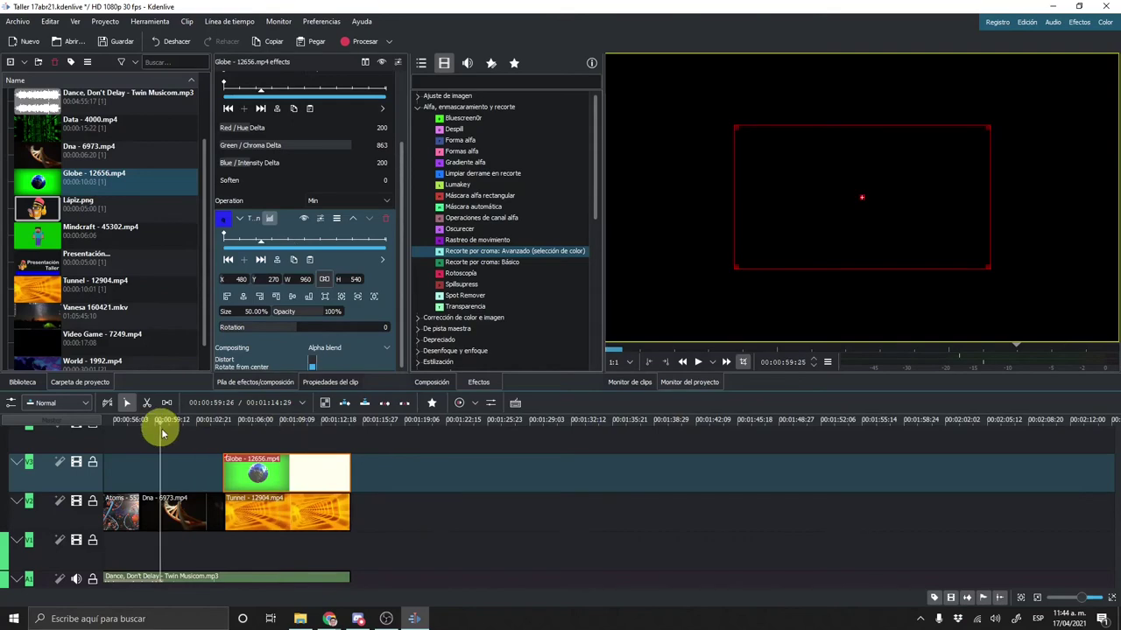
scroll(367, 456, "down", 2)
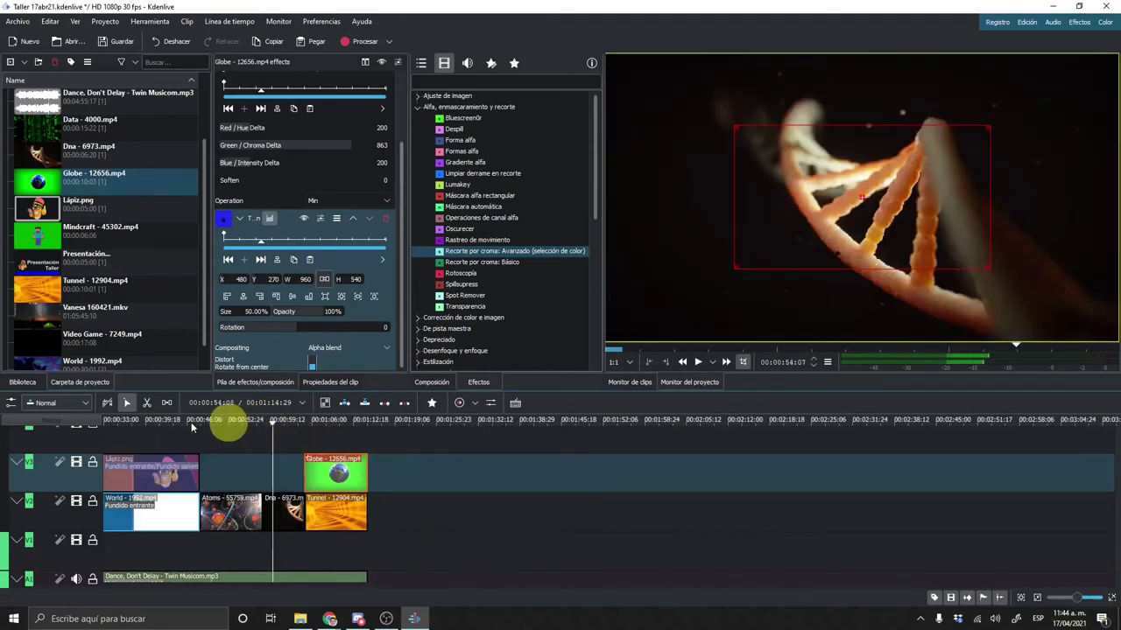
left_click_drag(191, 422, 29, 429)
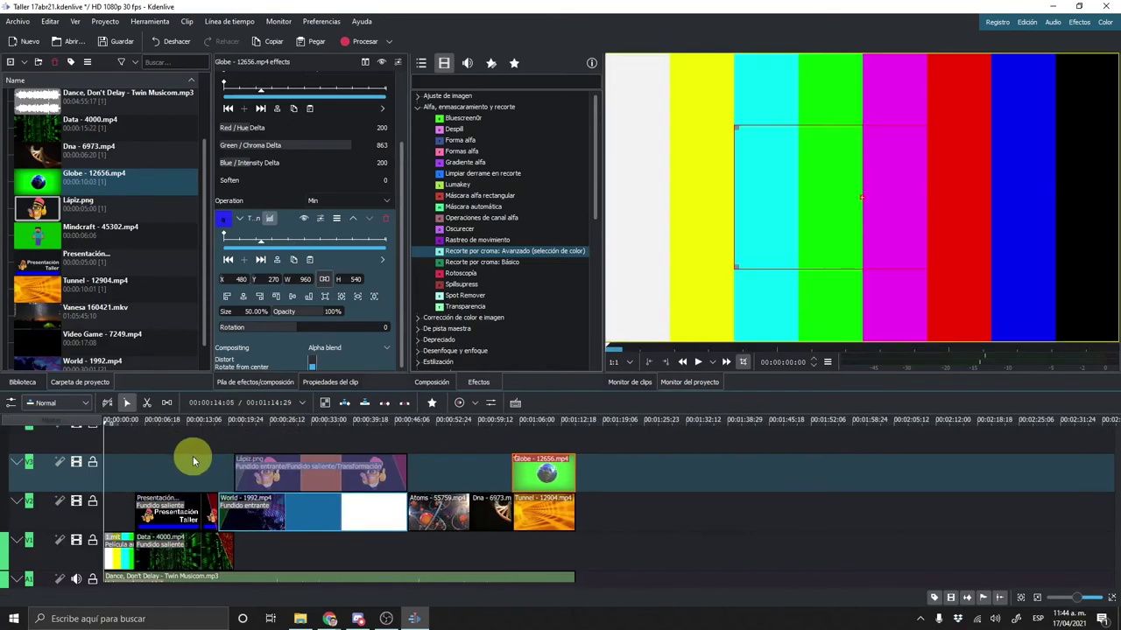
left_click(189, 424)
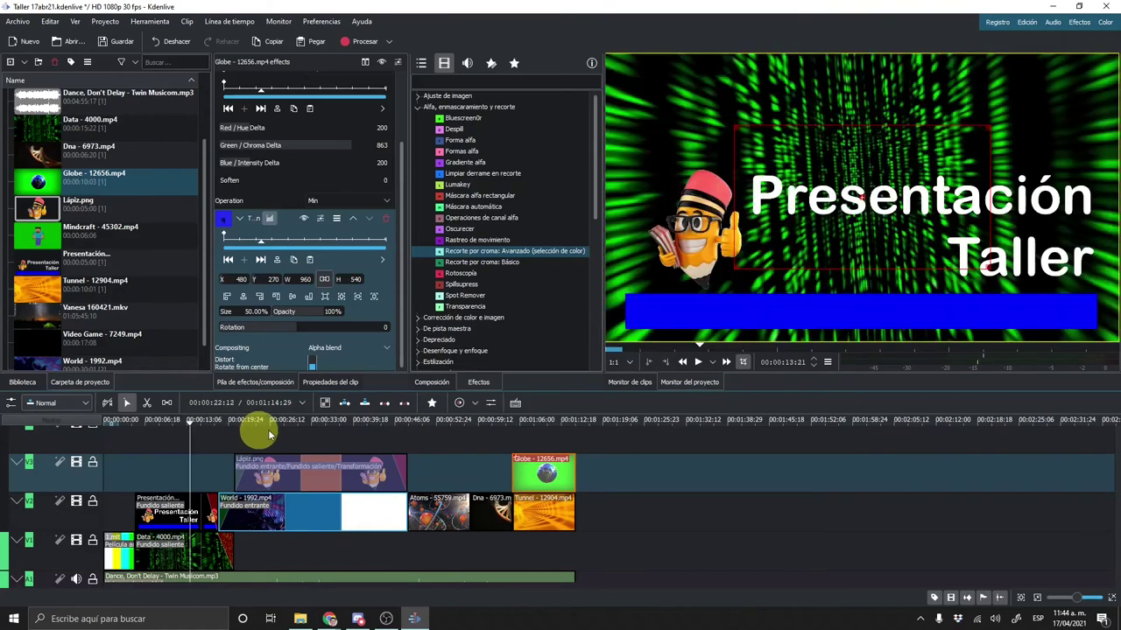
left_click(442, 430)
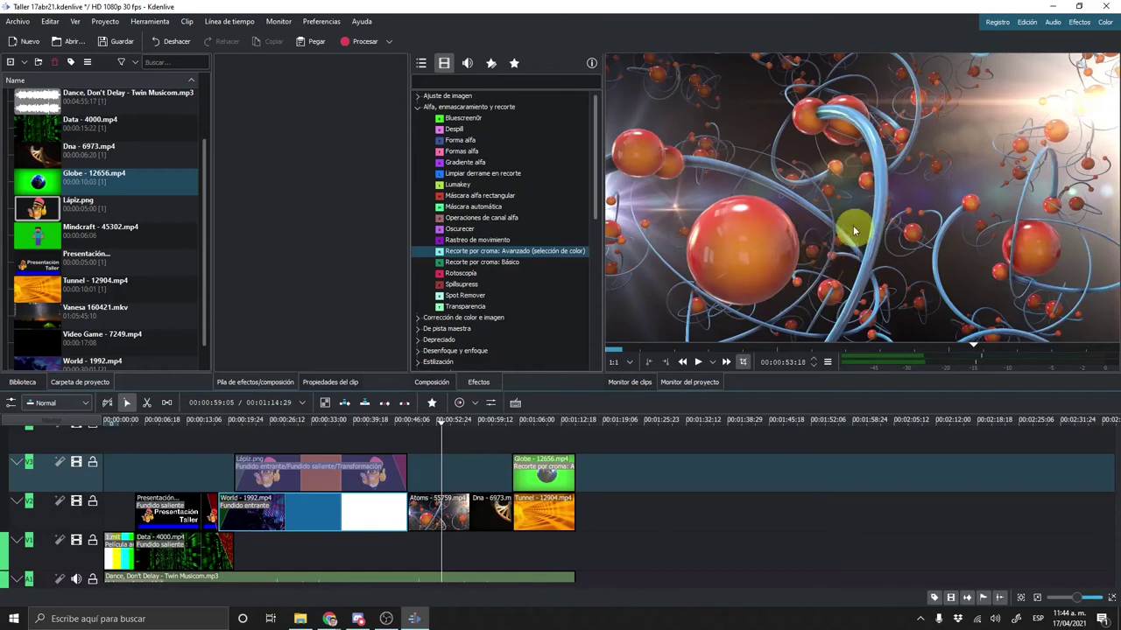
left_click(701, 363)
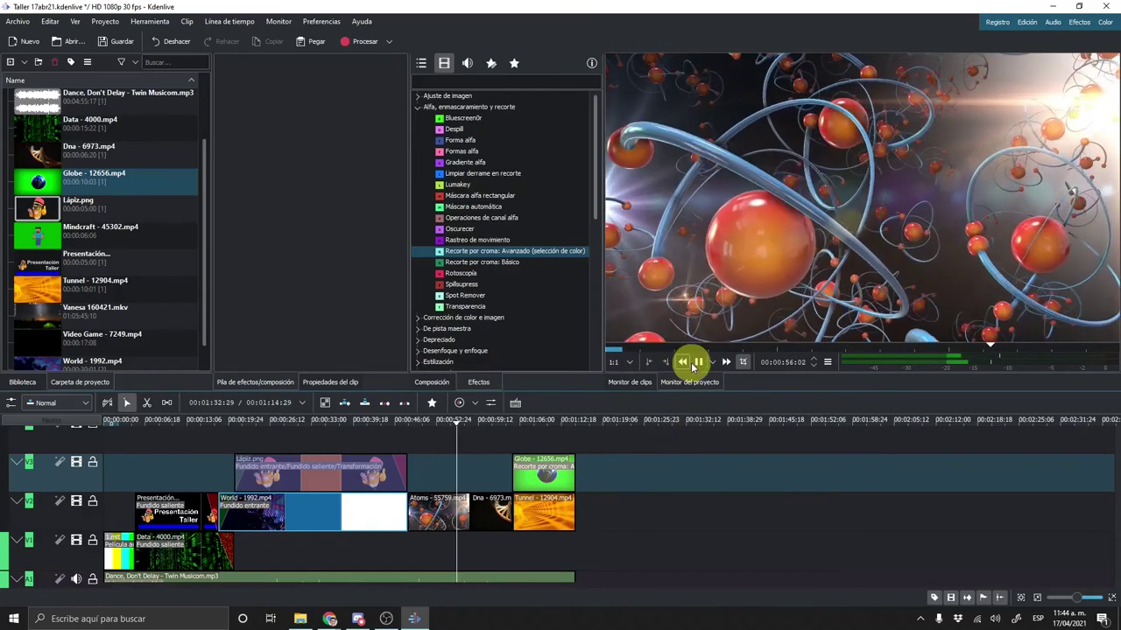
left_click(696, 363)
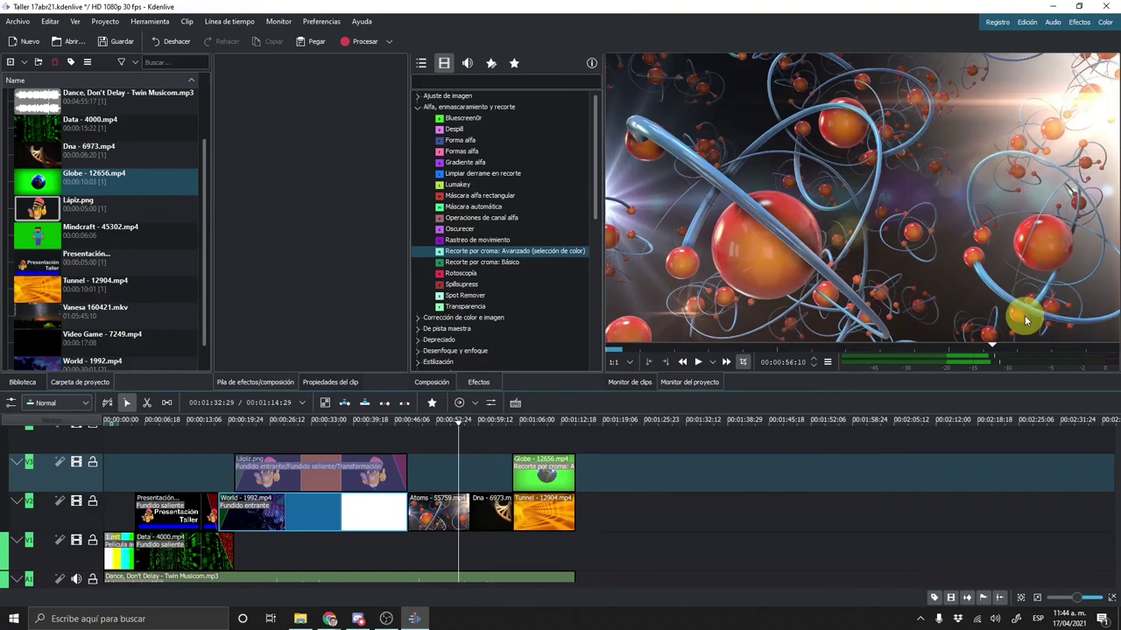
left_click(547, 473)
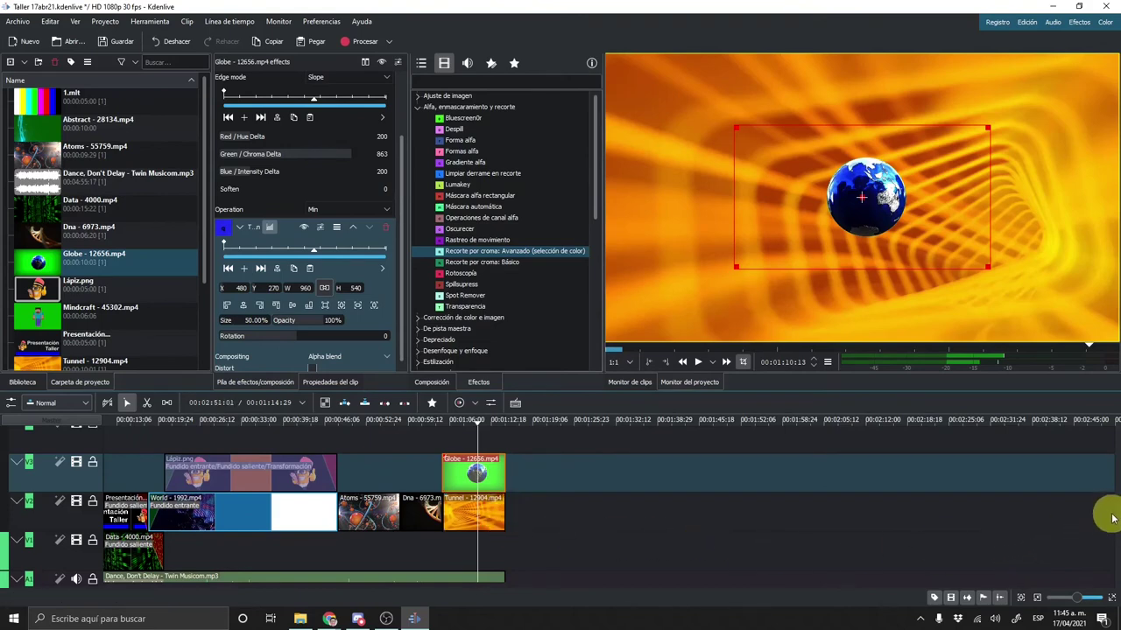
Add fade-outs to the ends of the Globe, Tunnel and Dance, Don't Delay clips.
left_click(497, 429)
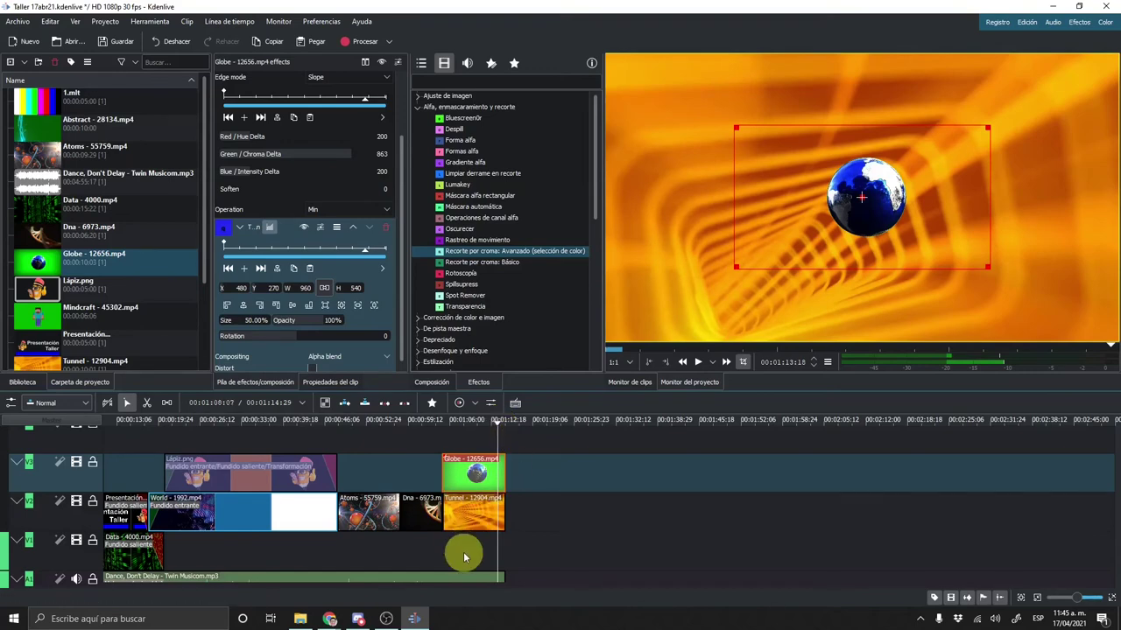
scroll(491, 490, "up", 1)
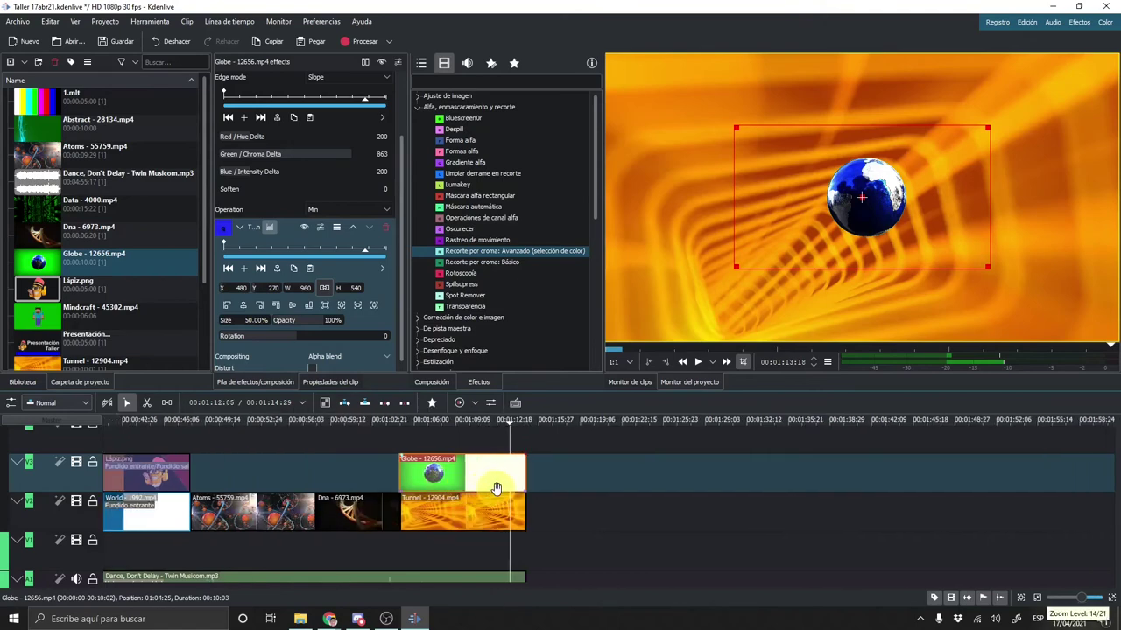
scroll(504, 486, "up", 1)
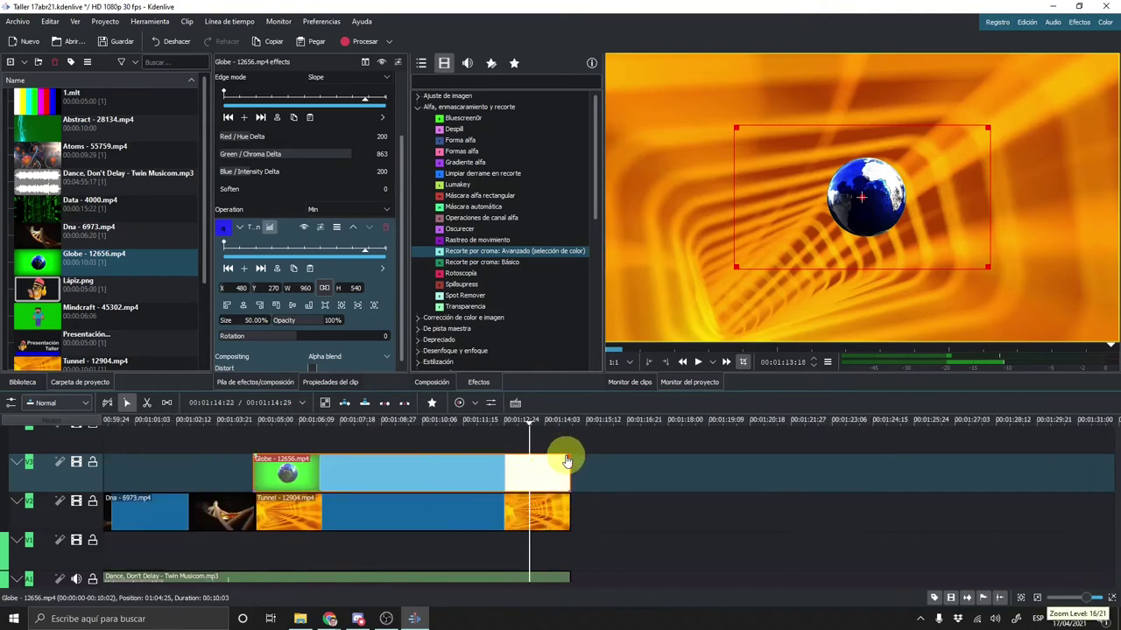
left_click_drag(545, 460, 531, 458)
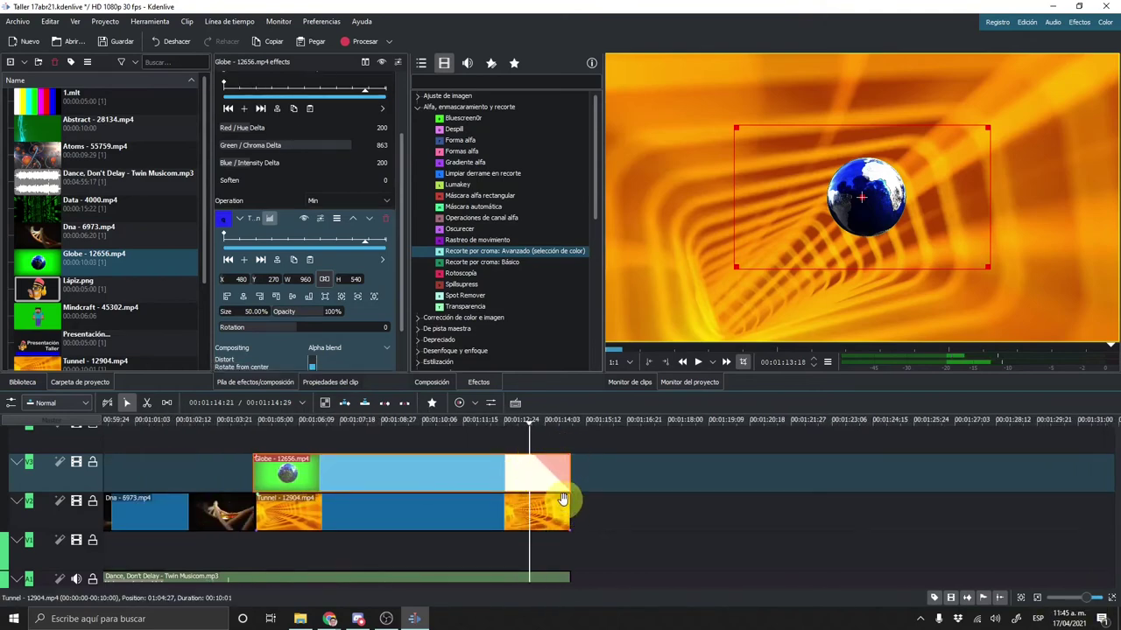
left_click_drag(569, 499, 533, 492)
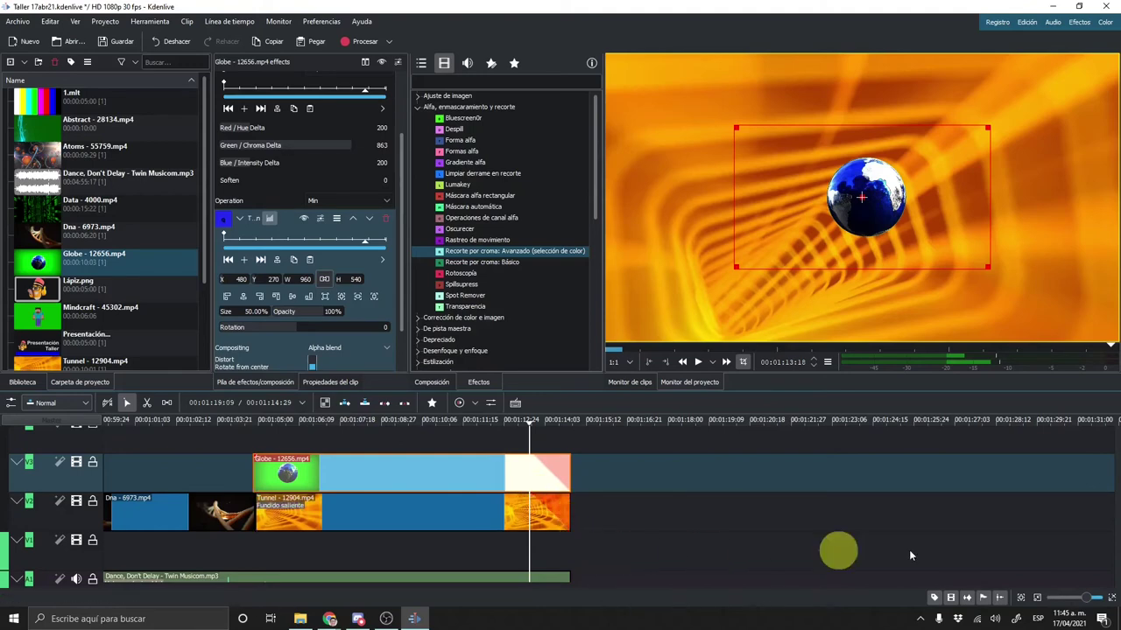
scroll(1112, 477, "down", 3)
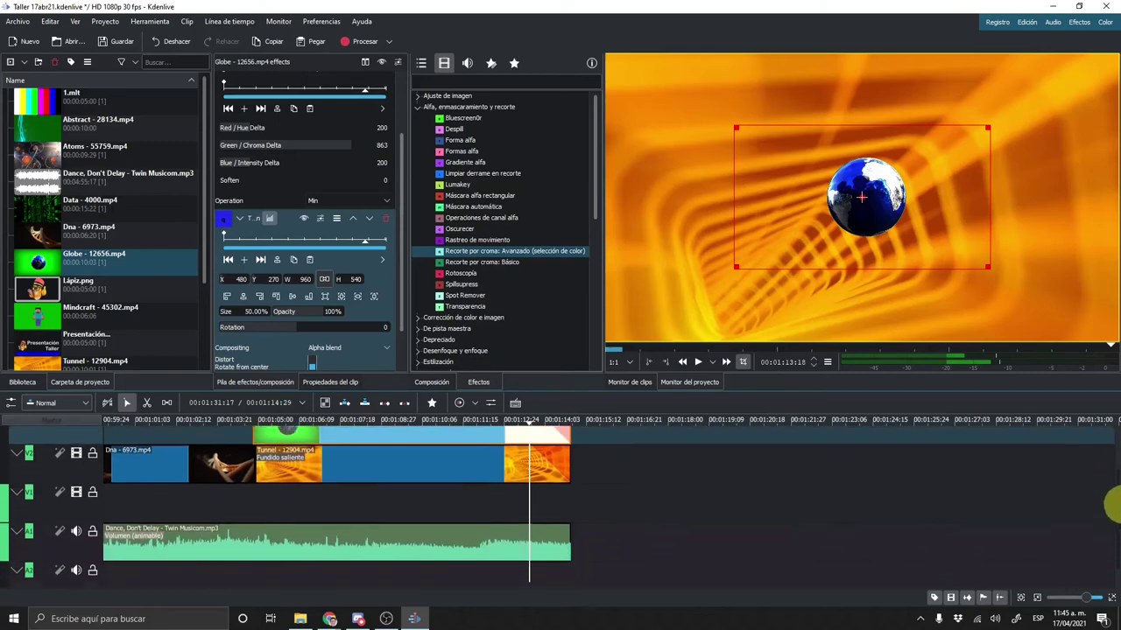
left_click_drag(567, 510, 529, 511)
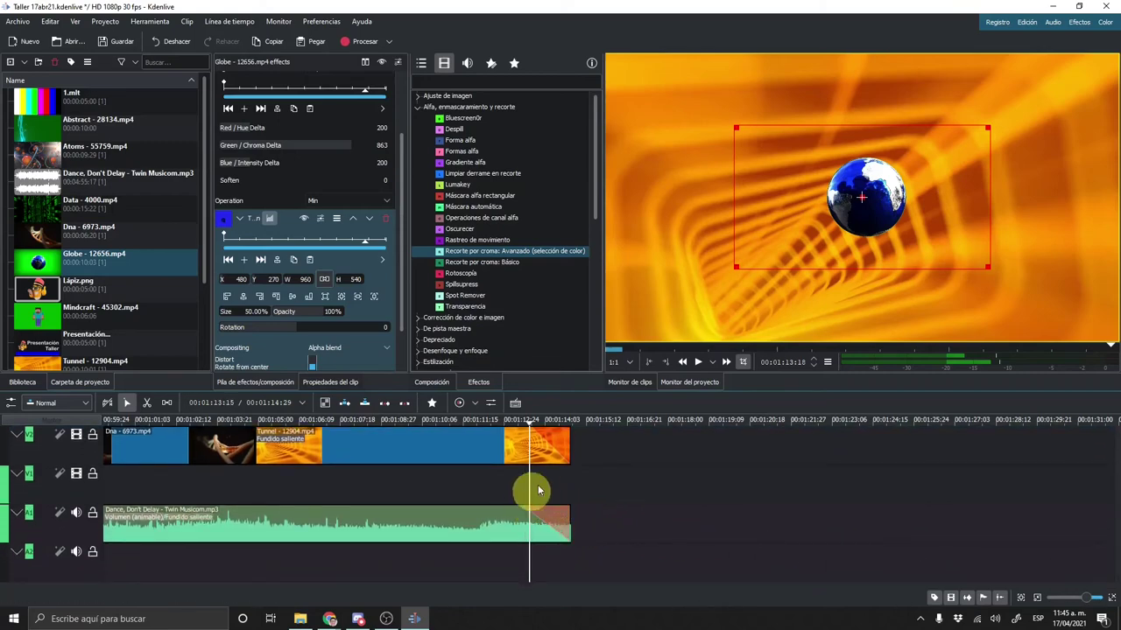
left_click(447, 426)
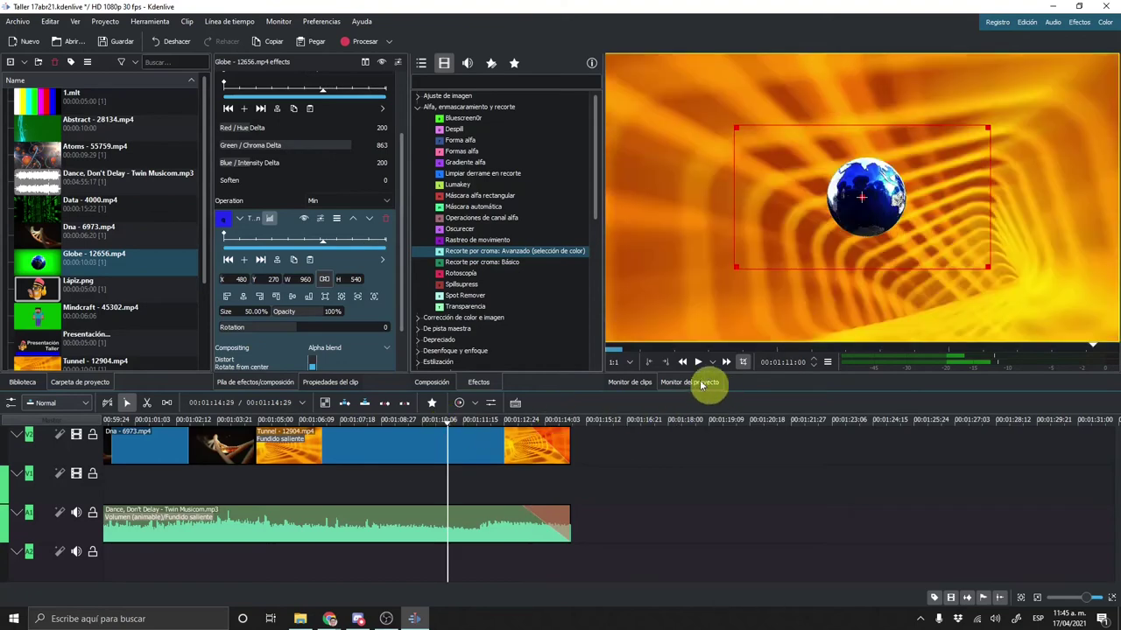
left_click(698, 362)
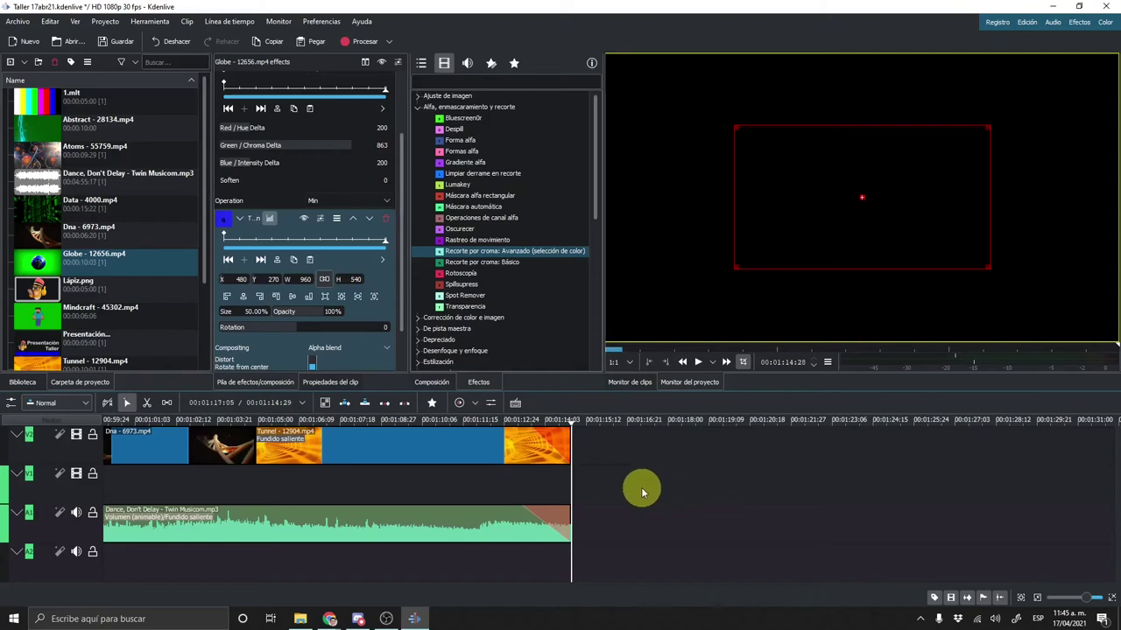
scroll(613, 488, "down", 1)
scroll(613, 487, "down", 1)
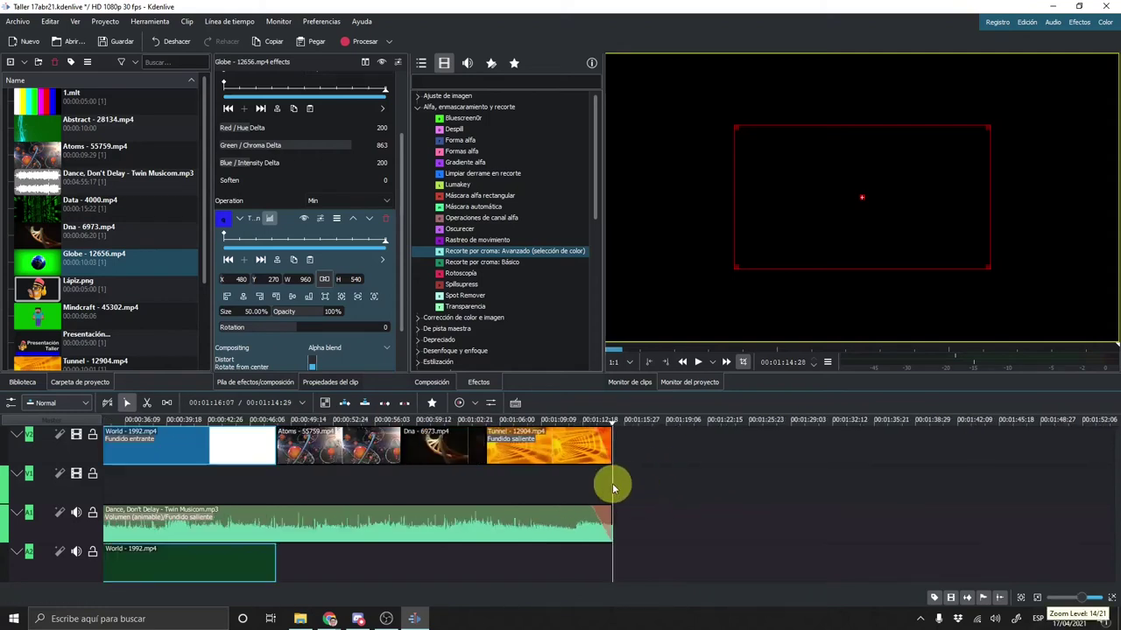
scroll(644, 504, "down", 1)
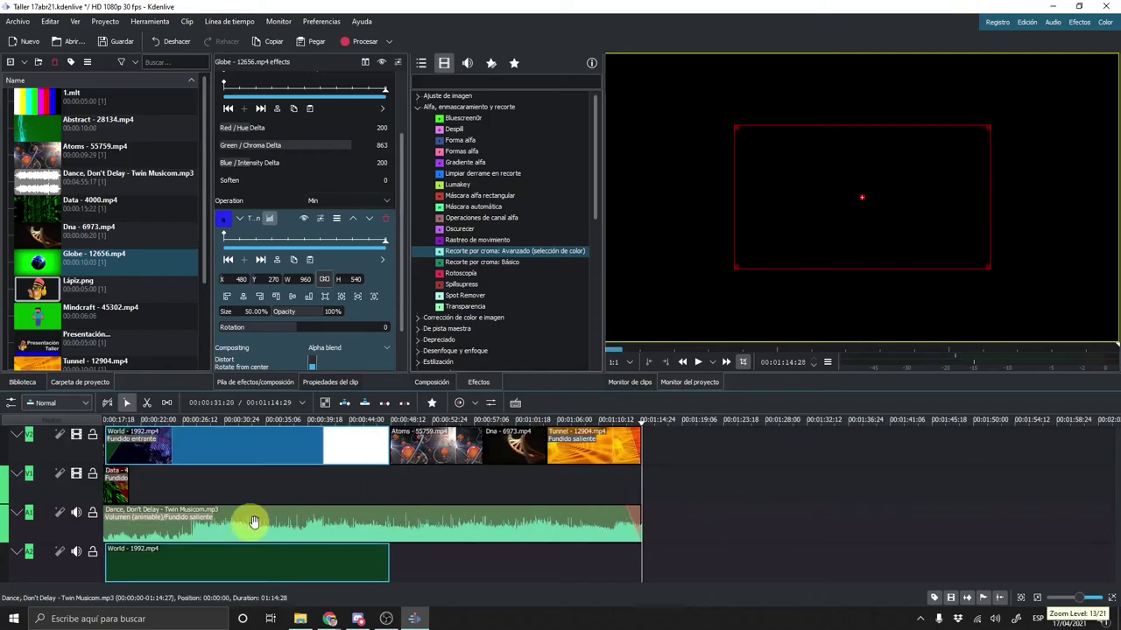
scroll(392, 538, "down", 1)
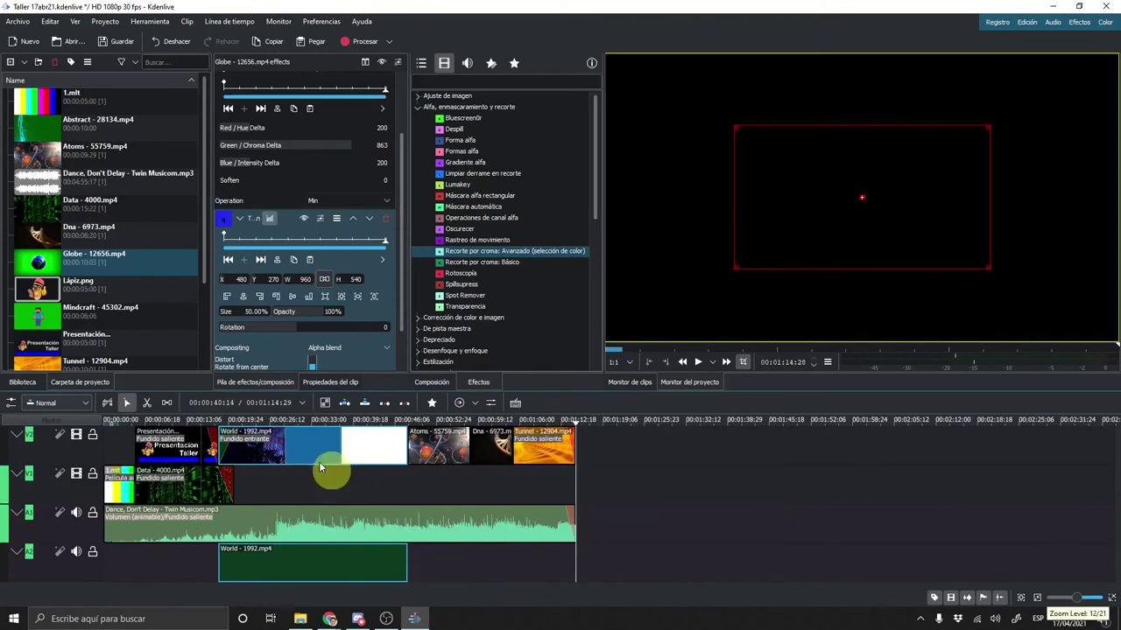
left_click(242, 480)
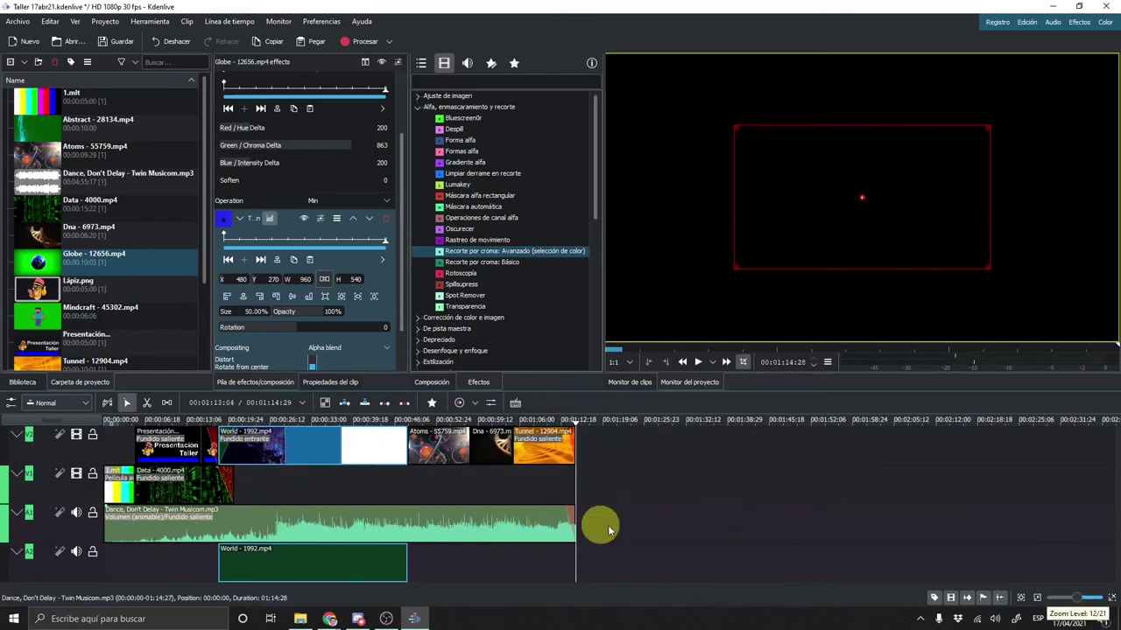
left_click(661, 531)
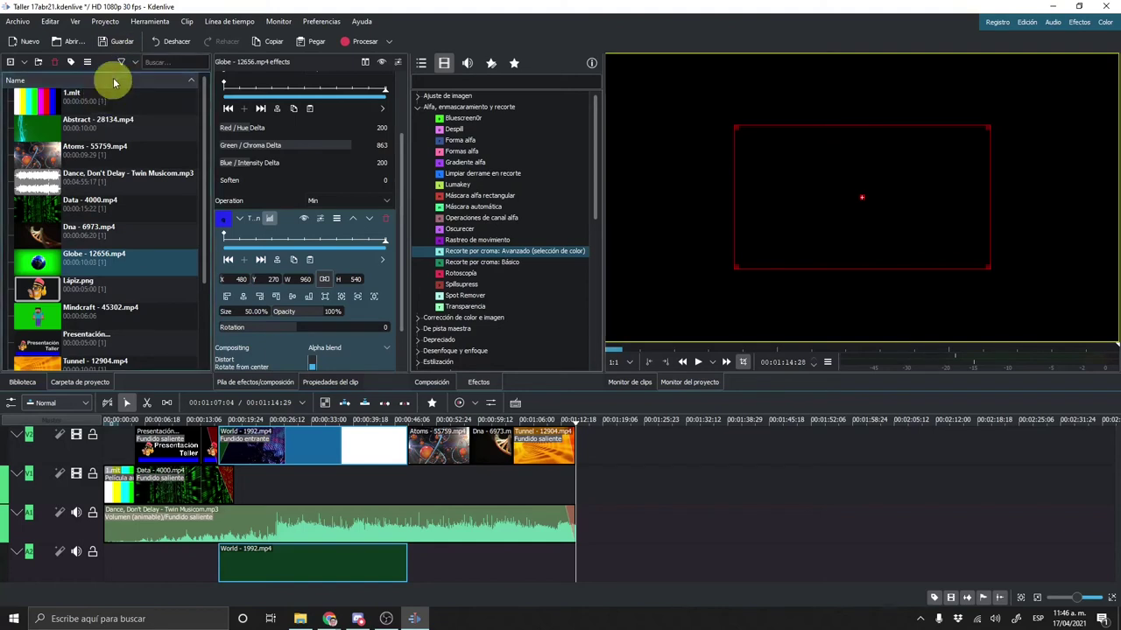
Save the Taller 17abr21 project and close Kdenlive.
left_click(117, 46)
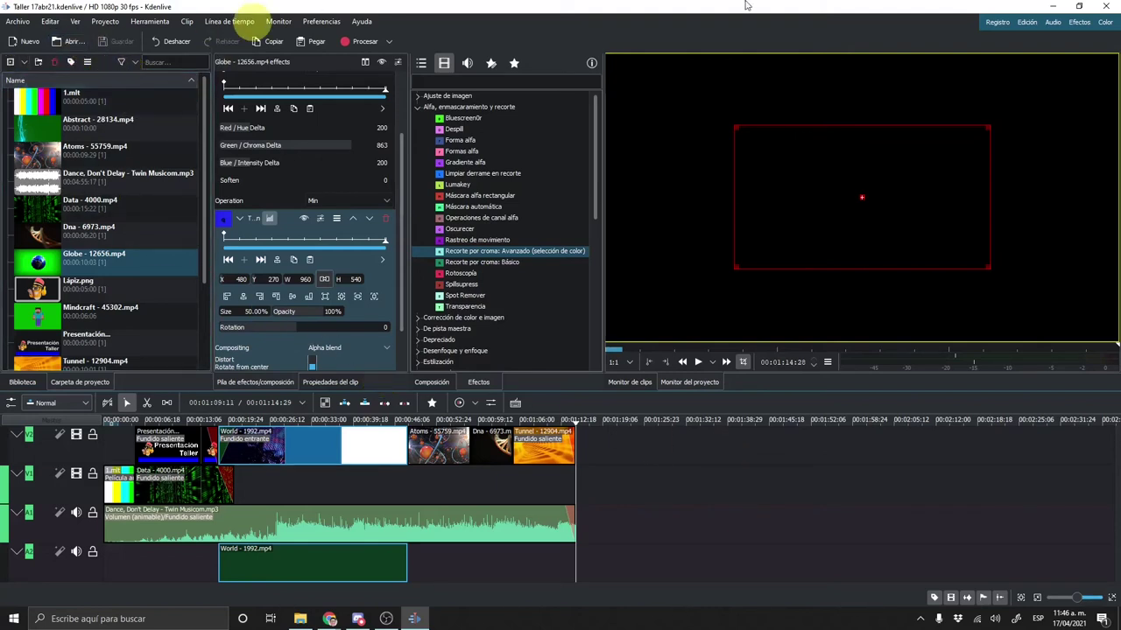
left_click(1112, 7)
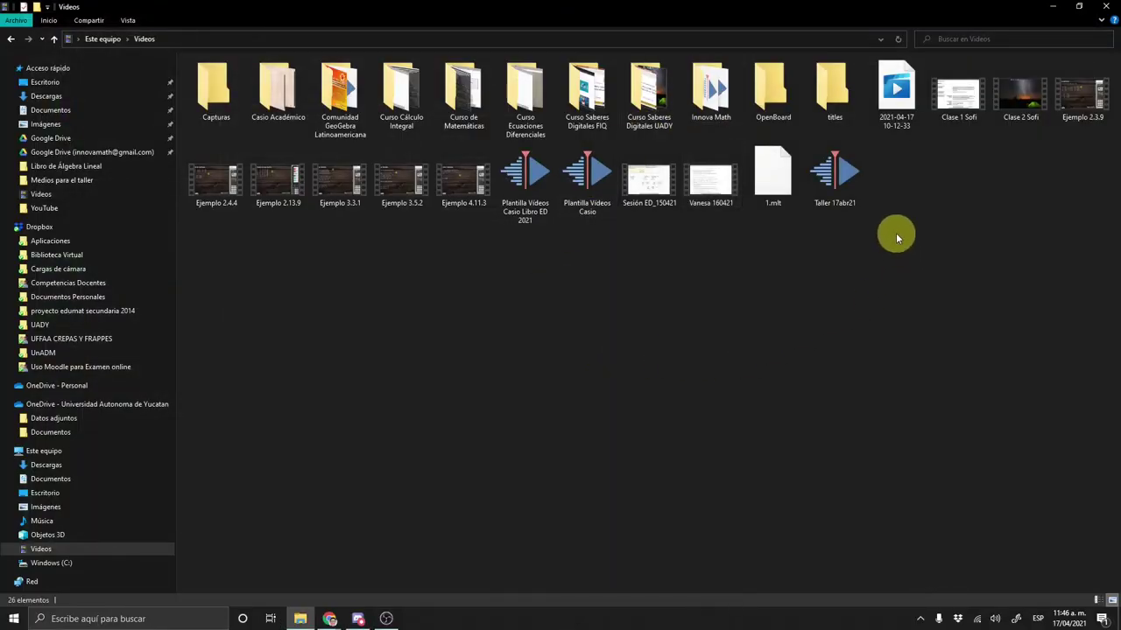
Reopen the Taller 17abr21 project file from the Videos folder.
double_click(824, 200)
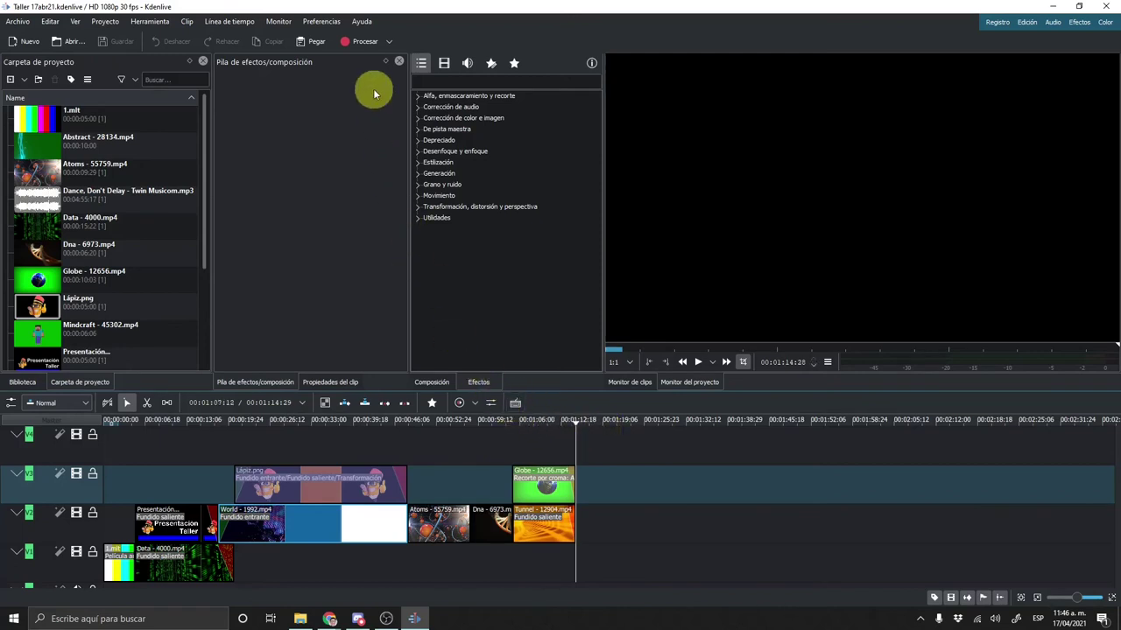
Open Kdenlive's Rendering dialog from the Procesar toolbar button.
left_click(388, 42)
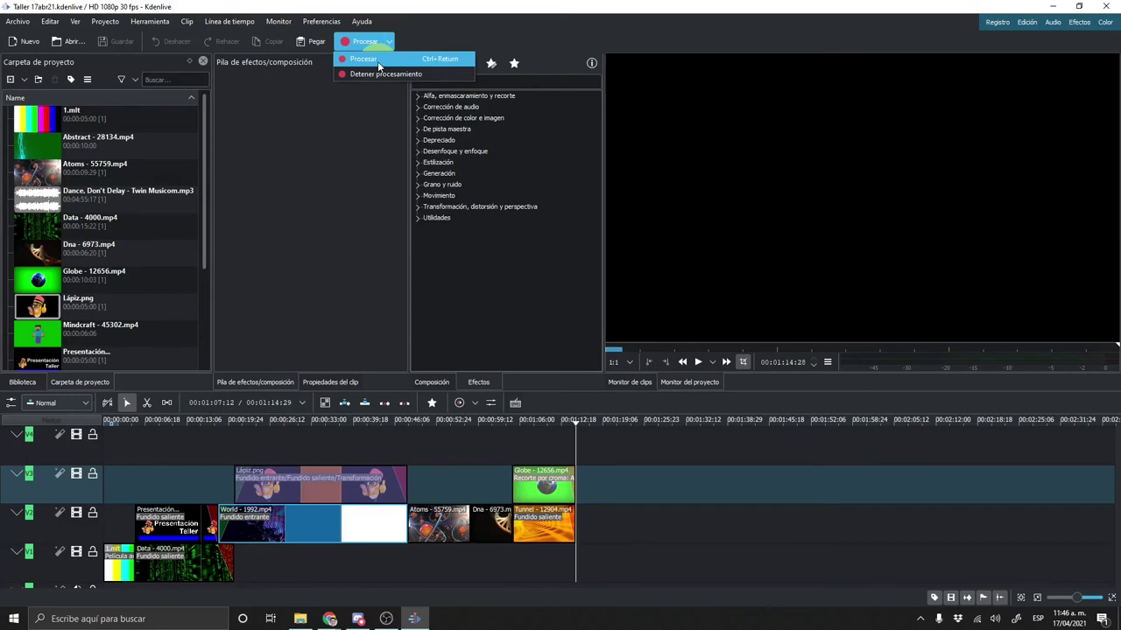
left_click(366, 44)
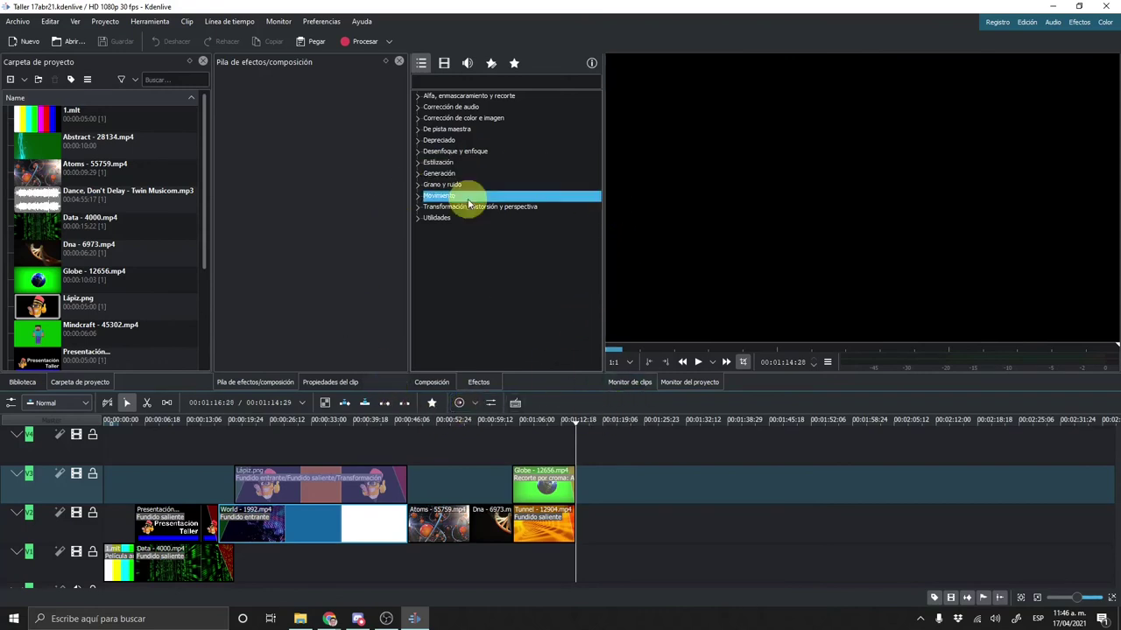
left_click(358, 41)
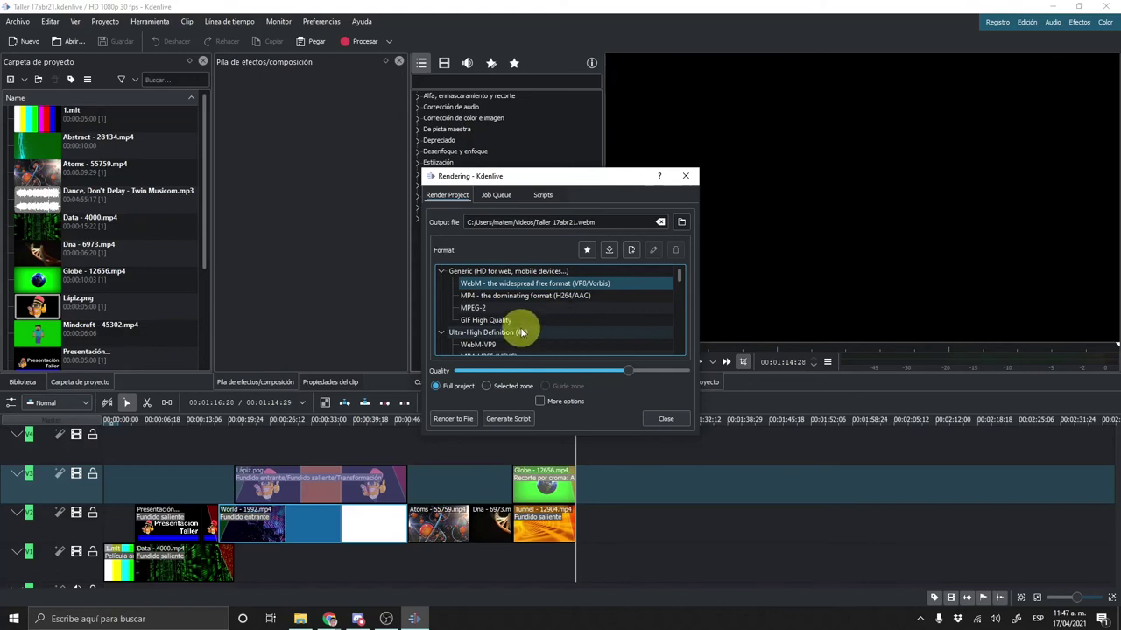
Try MPEG-2 and GIF High Quality, then settle on MP4 (H264/AAC) with More options shown.
left_click(548, 308)
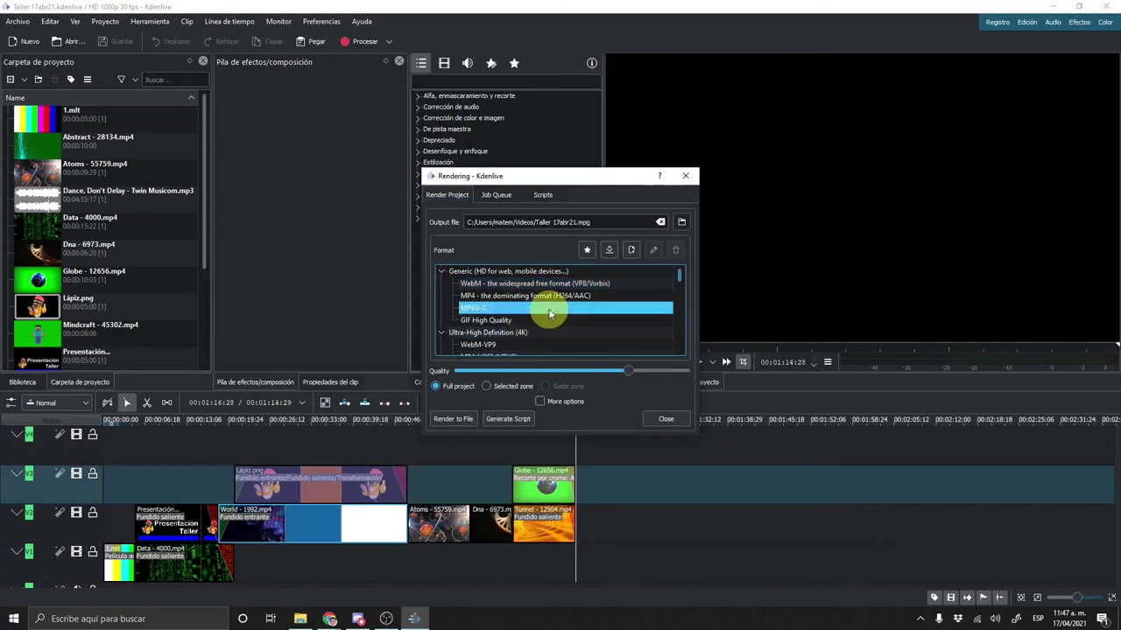
left_click(558, 297)
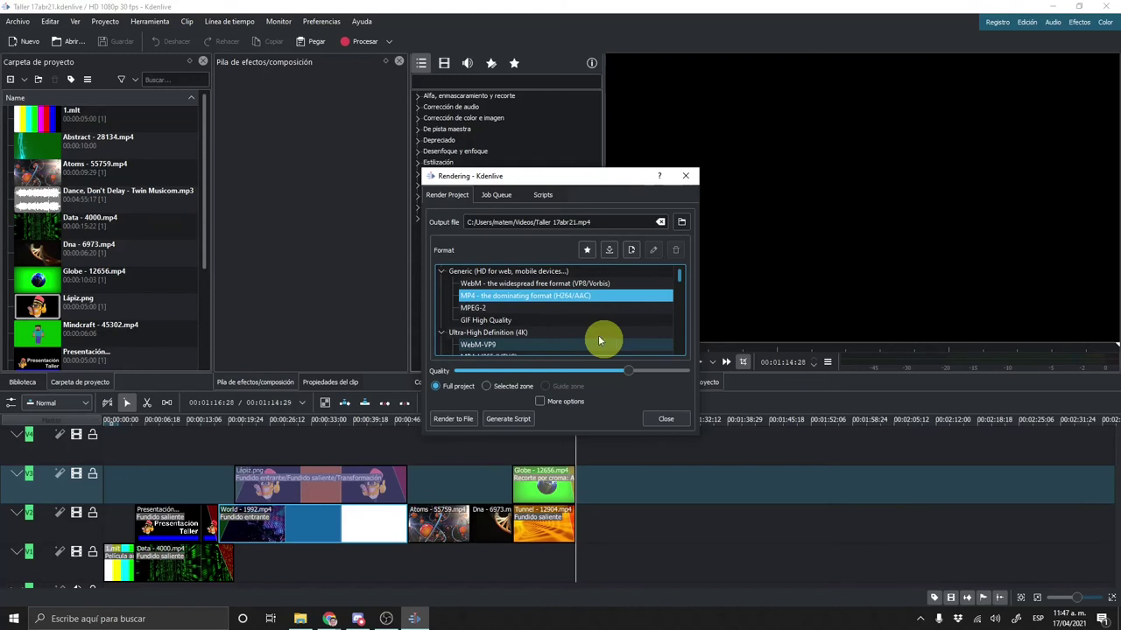
scroll(562, 346, "down", 1)
scroll(561, 346, "down", 1)
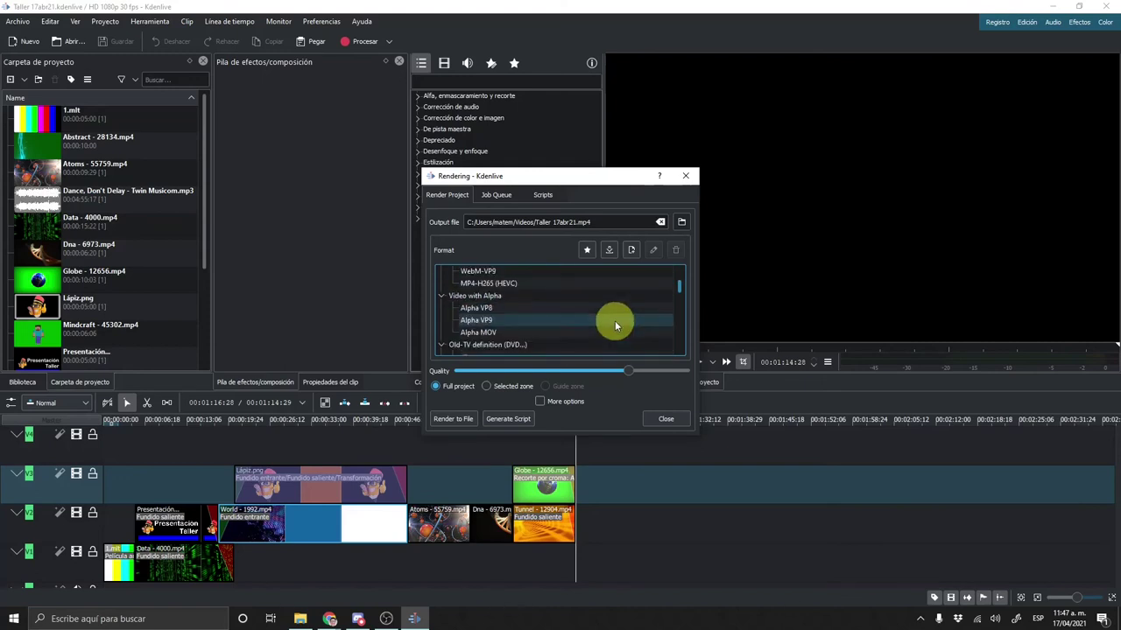
scroll(625, 321, "up", 1)
scroll(625, 321, "up", 1)
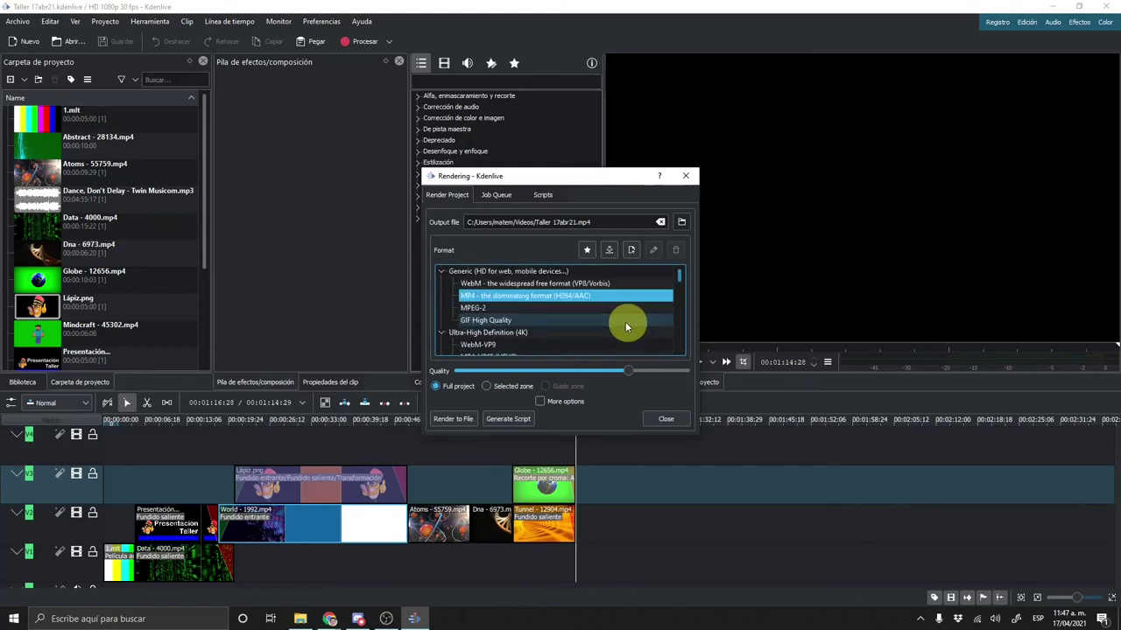
left_click(489, 320)
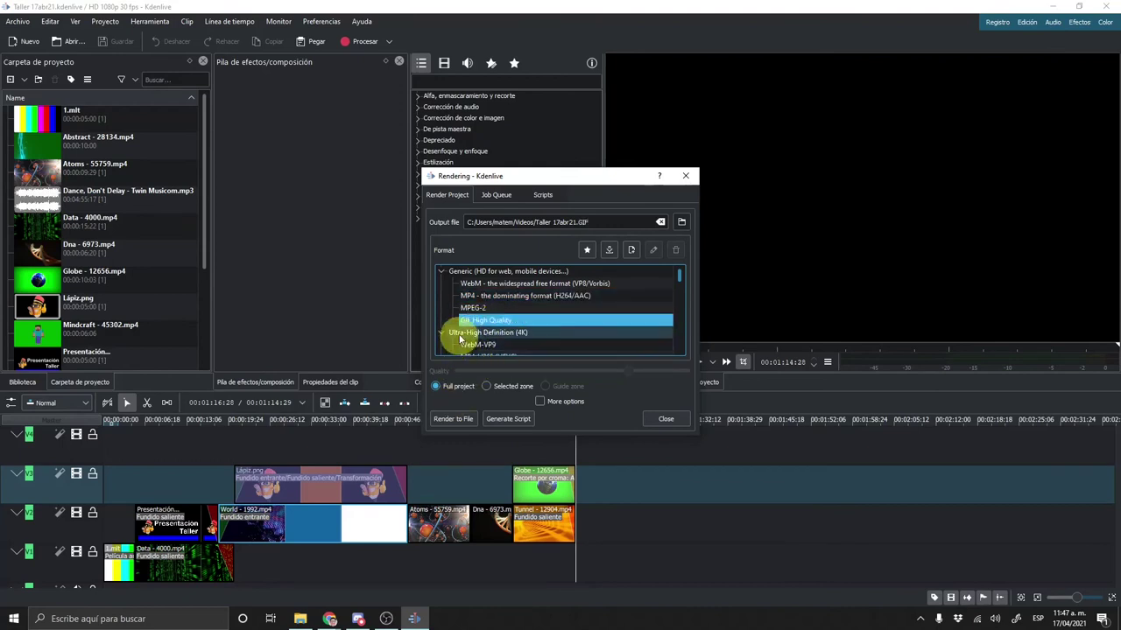
left_click(506, 296)
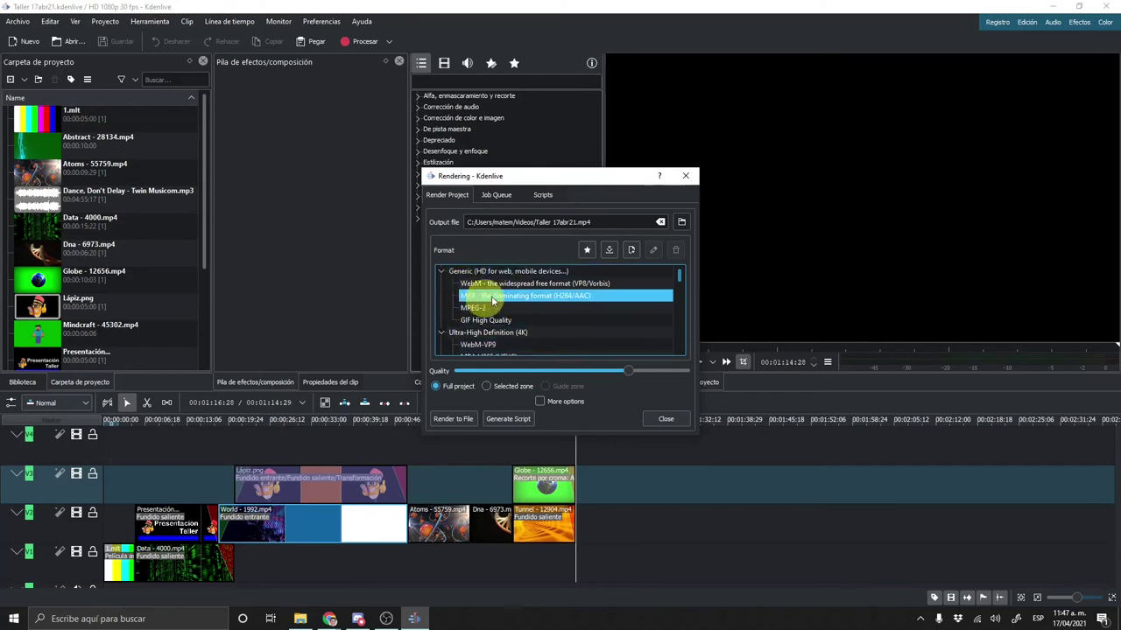
left_click(540, 401)
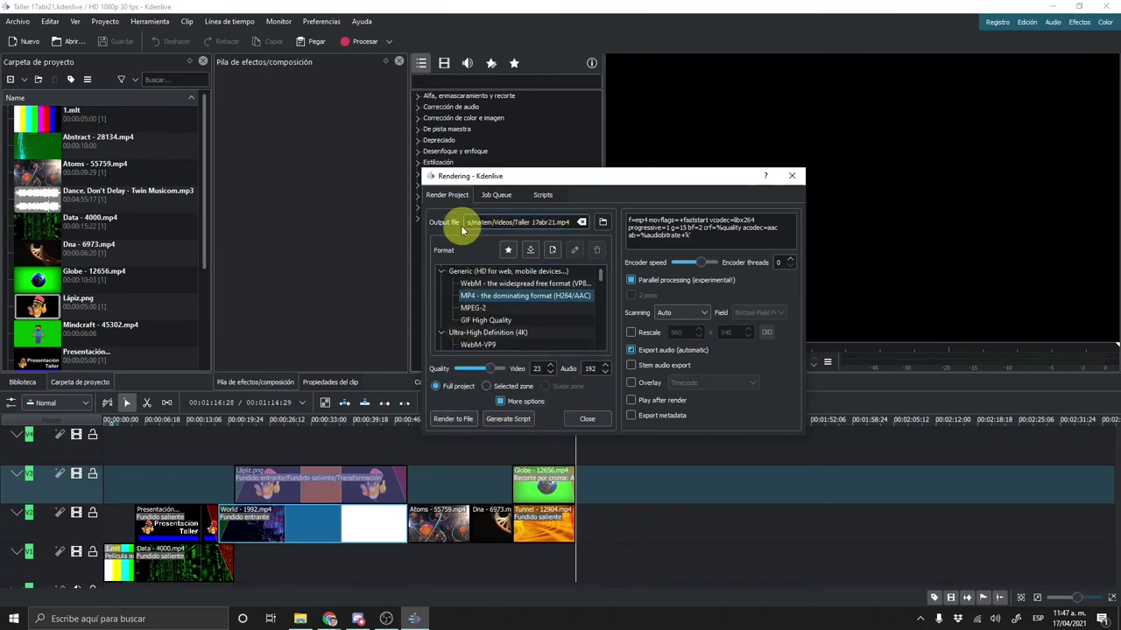
Rename the render output to Ejemplo1.mp4 in the Videos folder, keeping MP4 format.
left_click(601, 223)
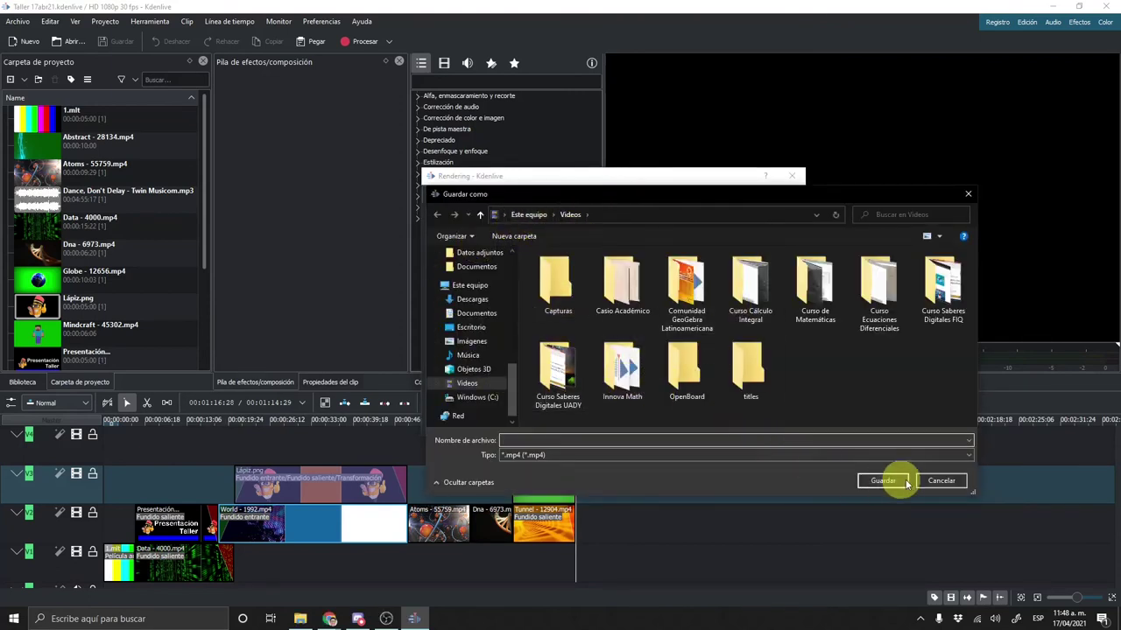
left_click(933, 481)
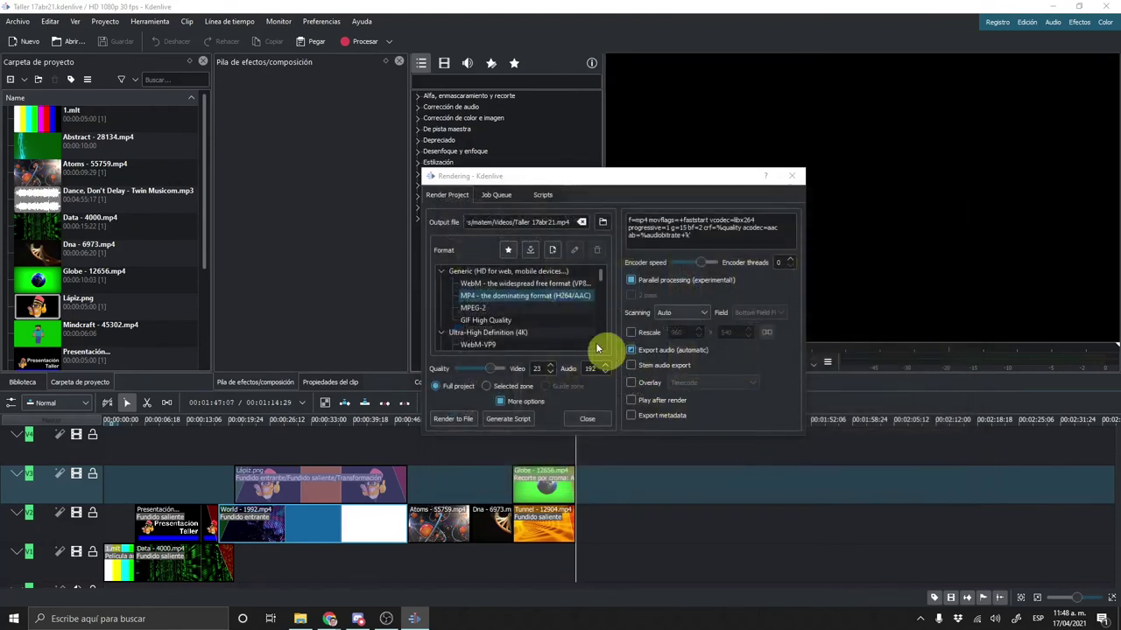
left_click(550, 222)
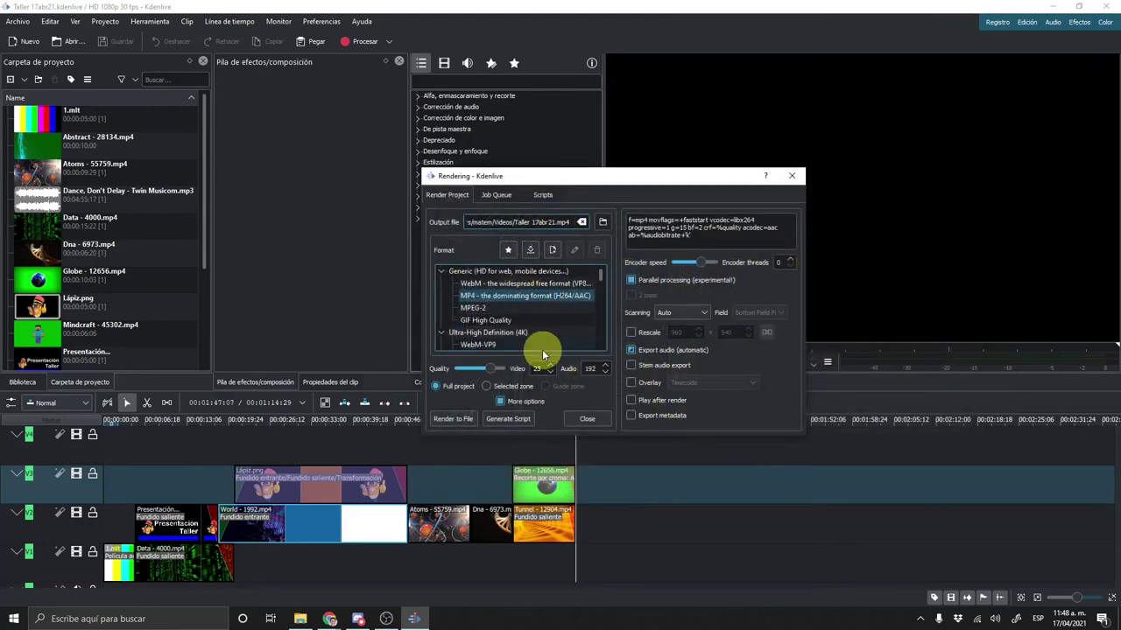
key("BackSpace")
key("BackSpace")
key("BackSpace")
key("BackSpace")
key("BackSpace")
key("BackSpace")
key("BackSpace")
key("BackSpace")
key("BackSpace")
key("BackSpace")
key("BackSpace")
key("BackSpace")
key("BackSpace")
key("BackSpace")
type("Ejemplo")
type("1")
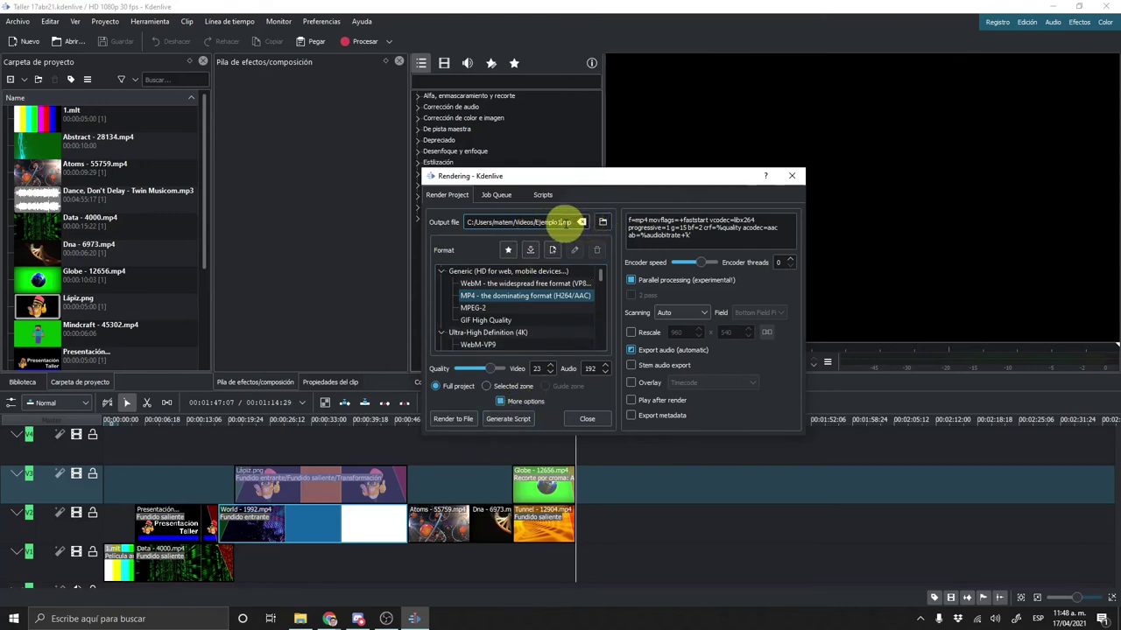
left_click(504, 296)
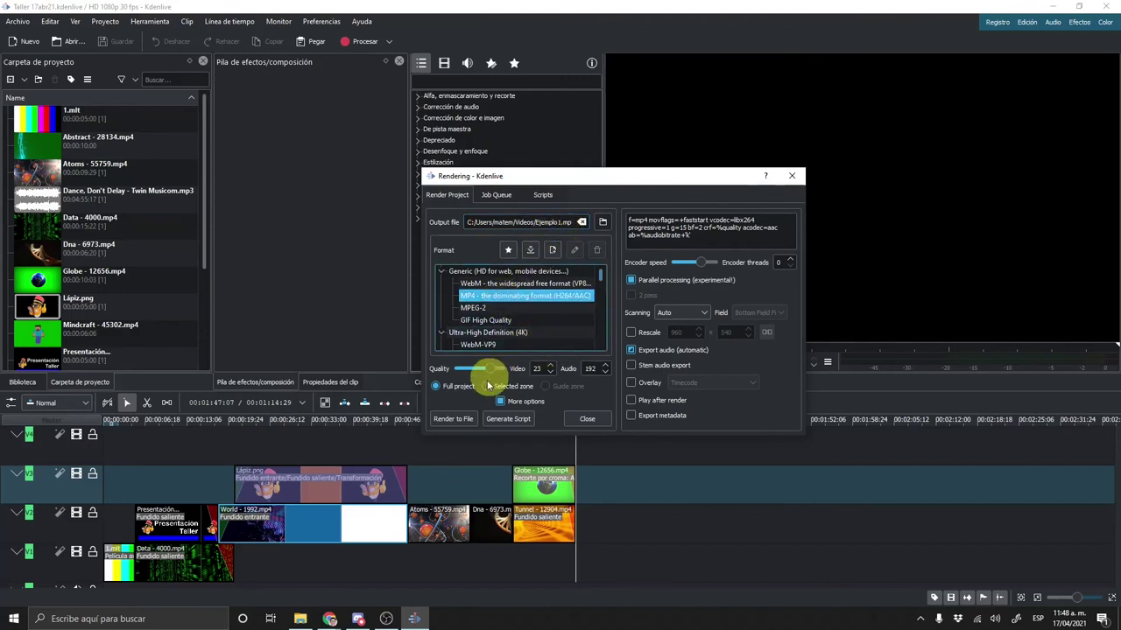
Render the project to Ejemplo1.mp4 and confirm it waits in the Job Queue.
left_click(465, 419)
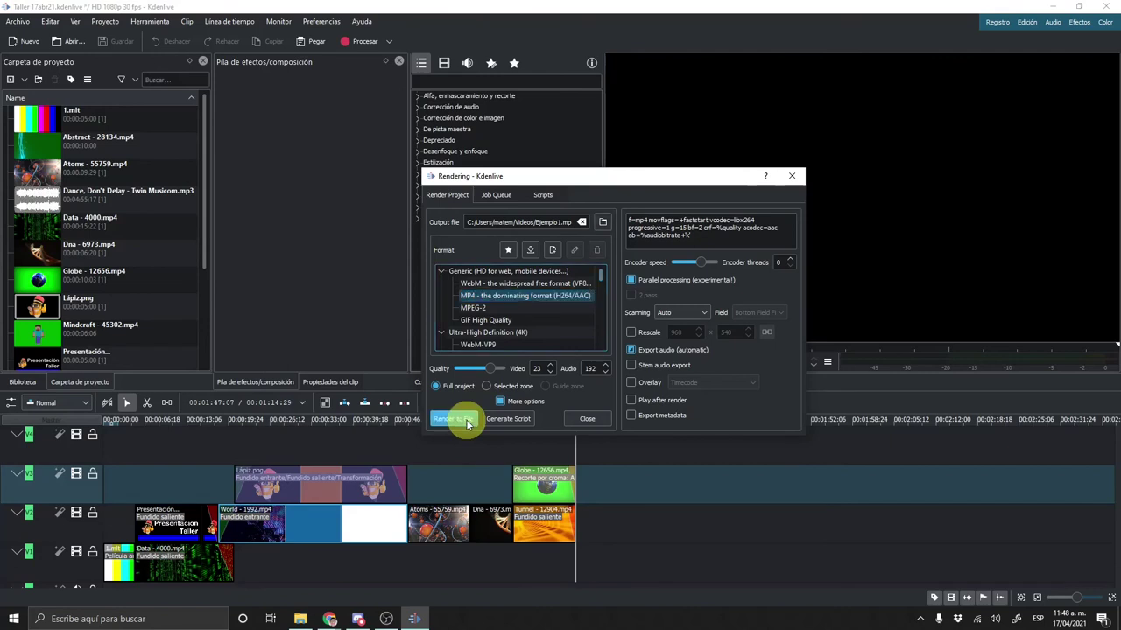
left_click(624, 473)
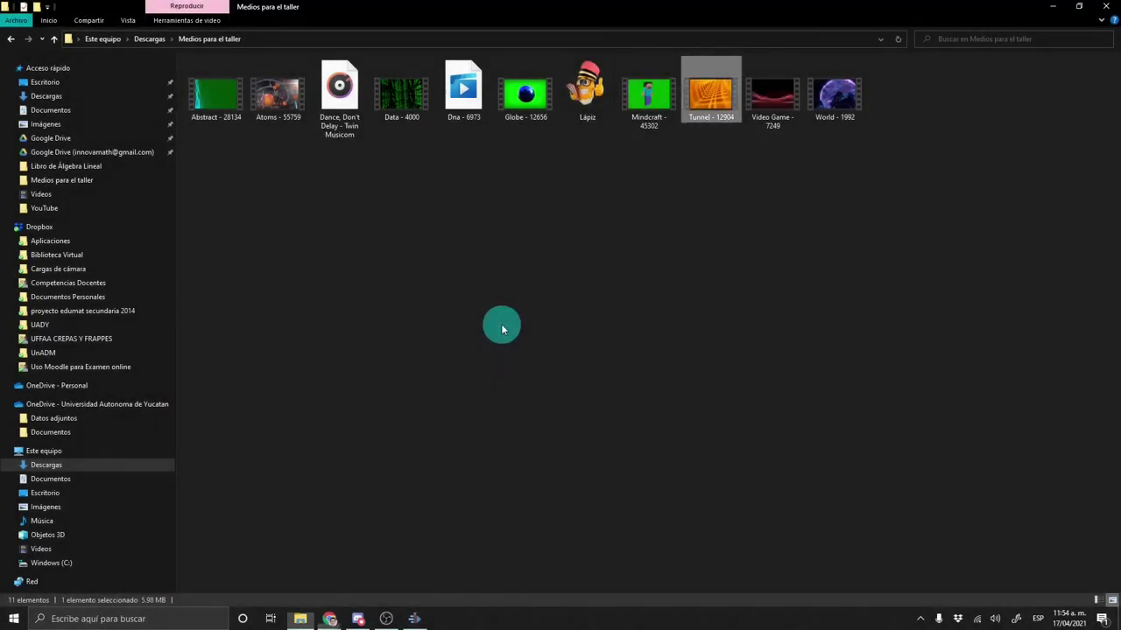
Deselect the Tunnel - 12904 clip and open the rendered Ejemplo1 video from the Videos folder.
left_click(502, 329)
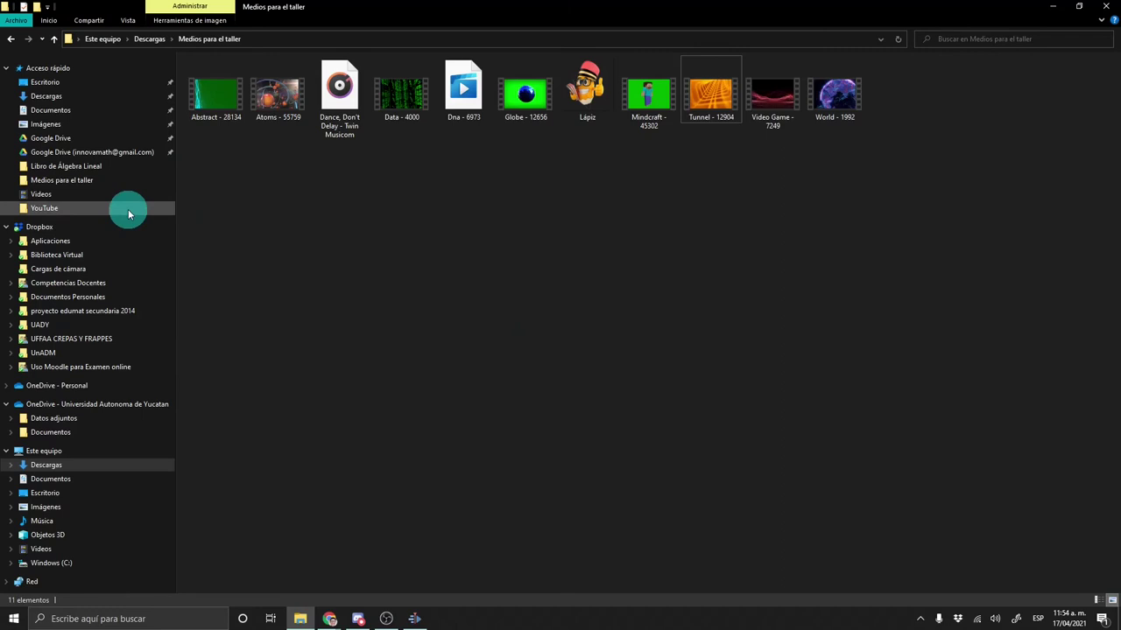
left_click(83, 549)
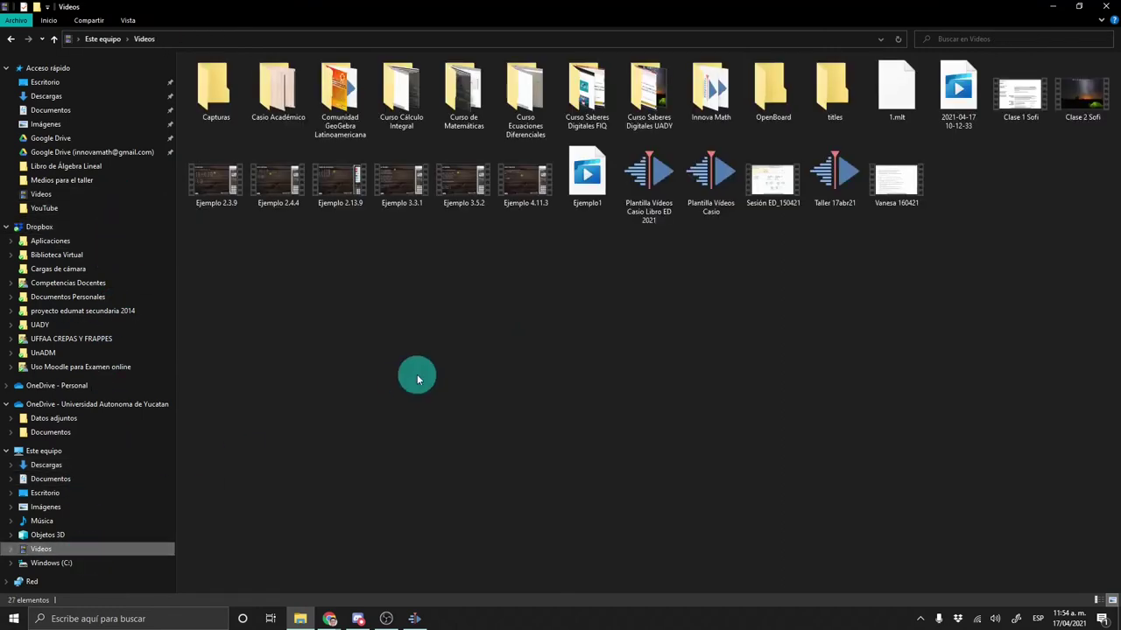
double_click(598, 179)
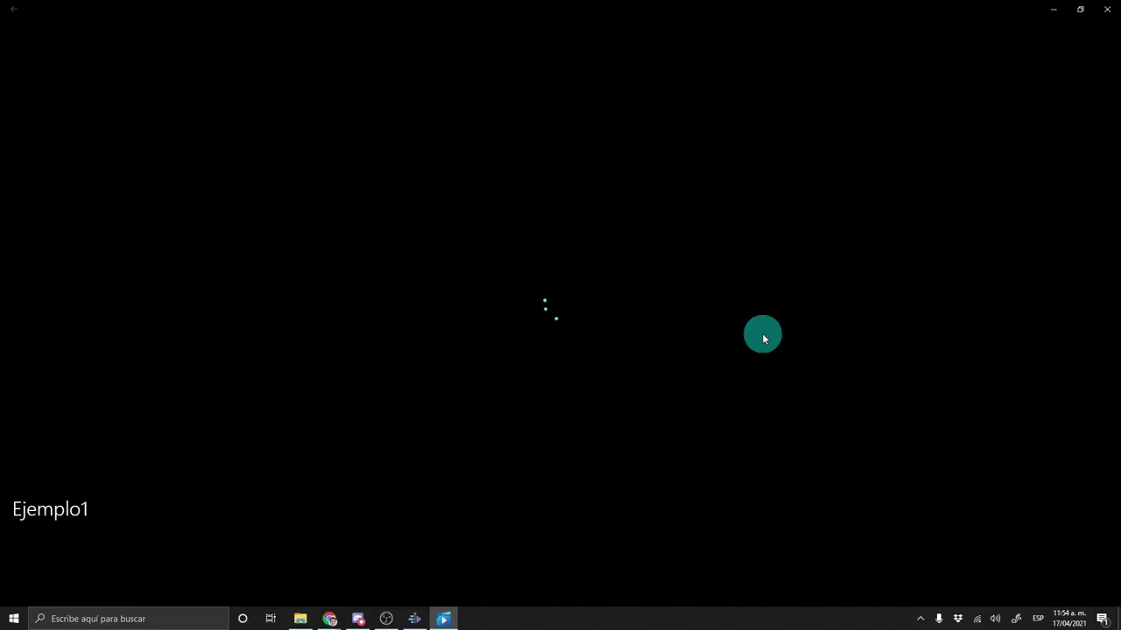
Watch Ejemplo1 full screen with the volume raised, then close the video player.
double_click(763, 339)
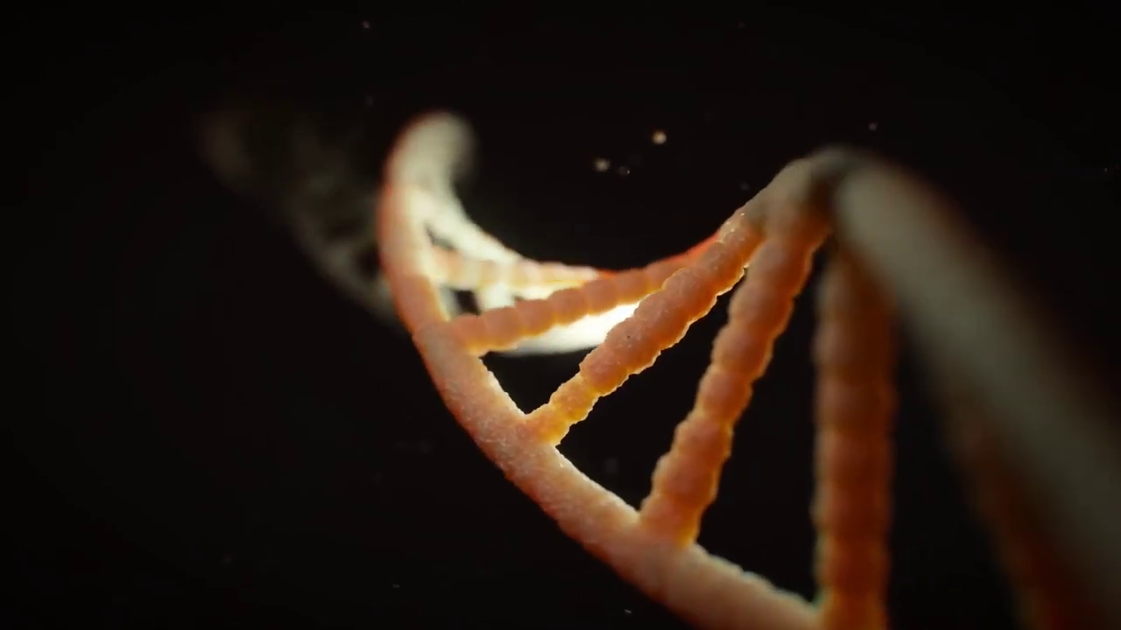
key("XF86AudioRaiseVolume")
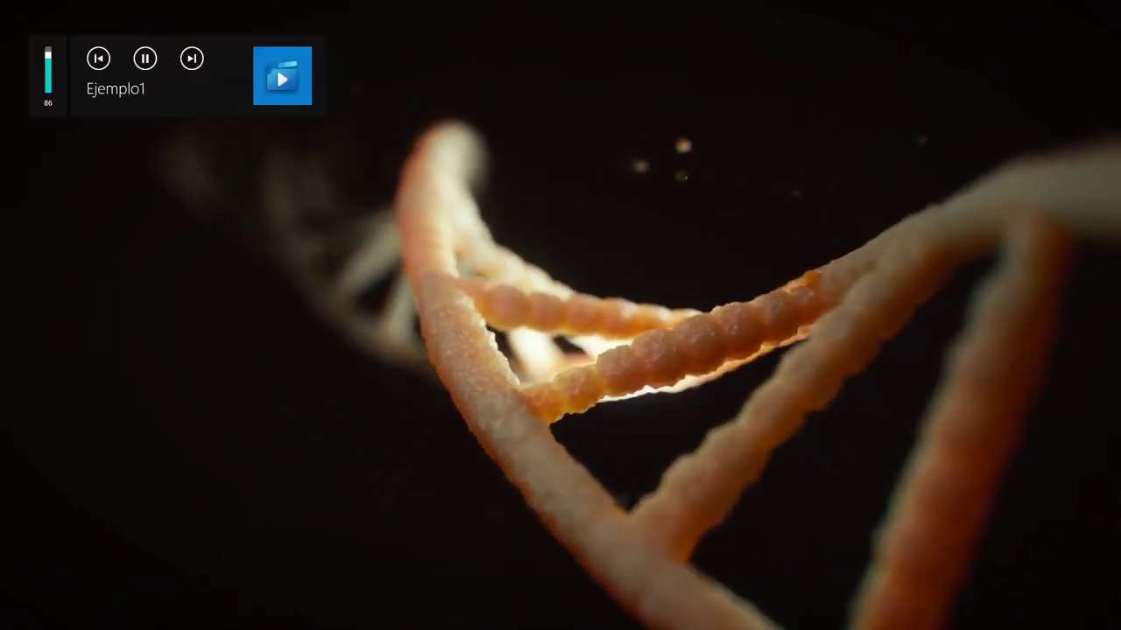
key("XF86AudioRaiseVolume")
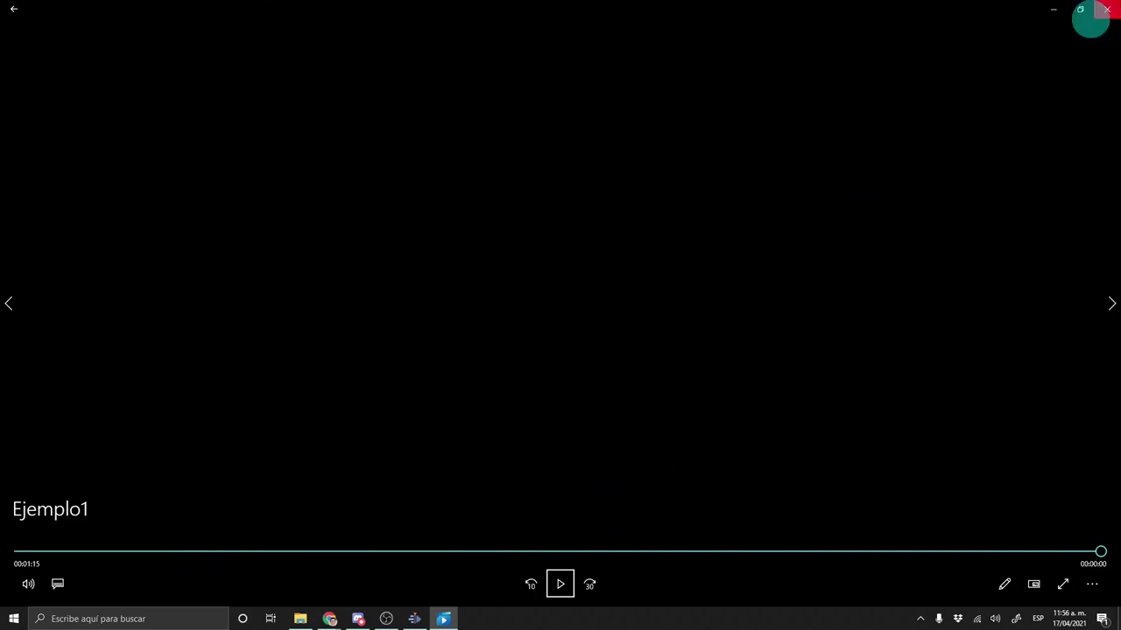
left_click(1106, 9)
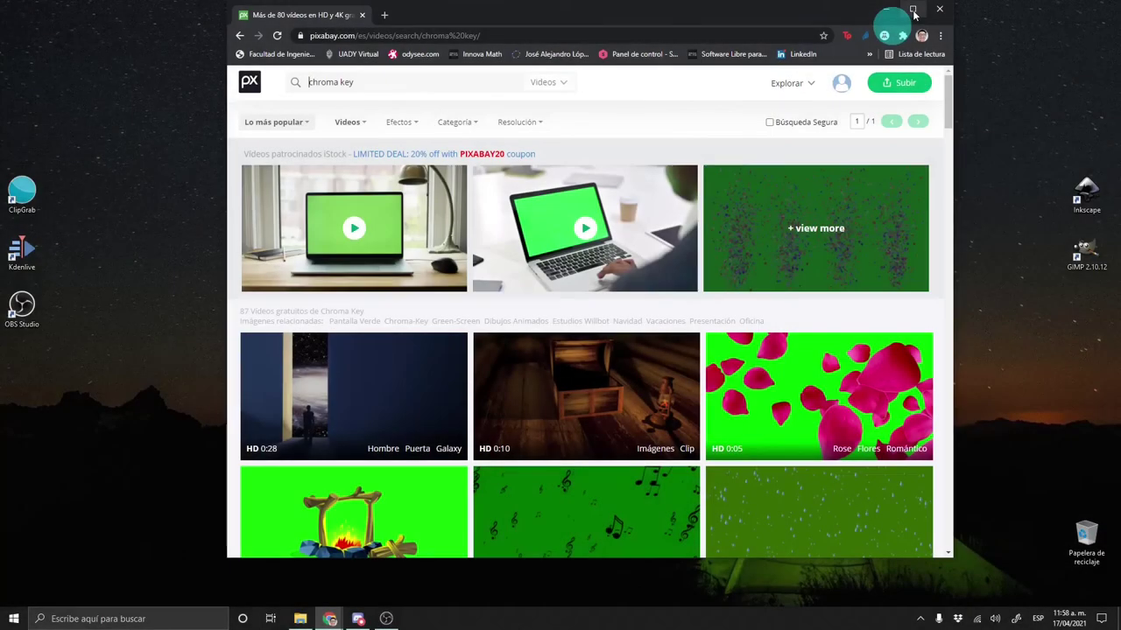
double_click(895, 21)
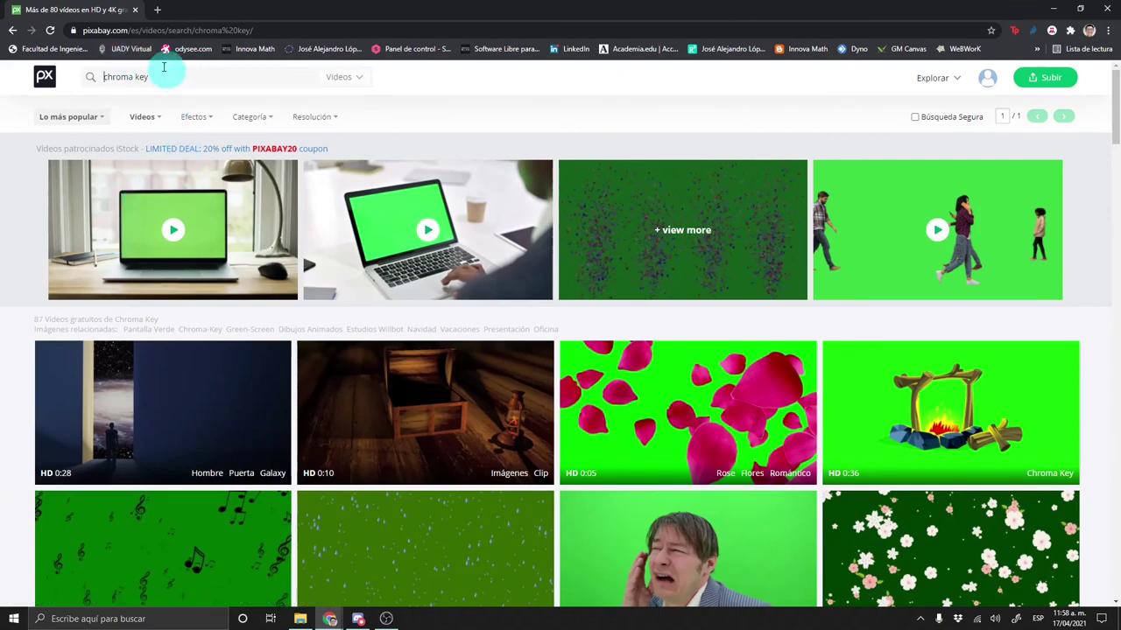
left_click(249, 33)
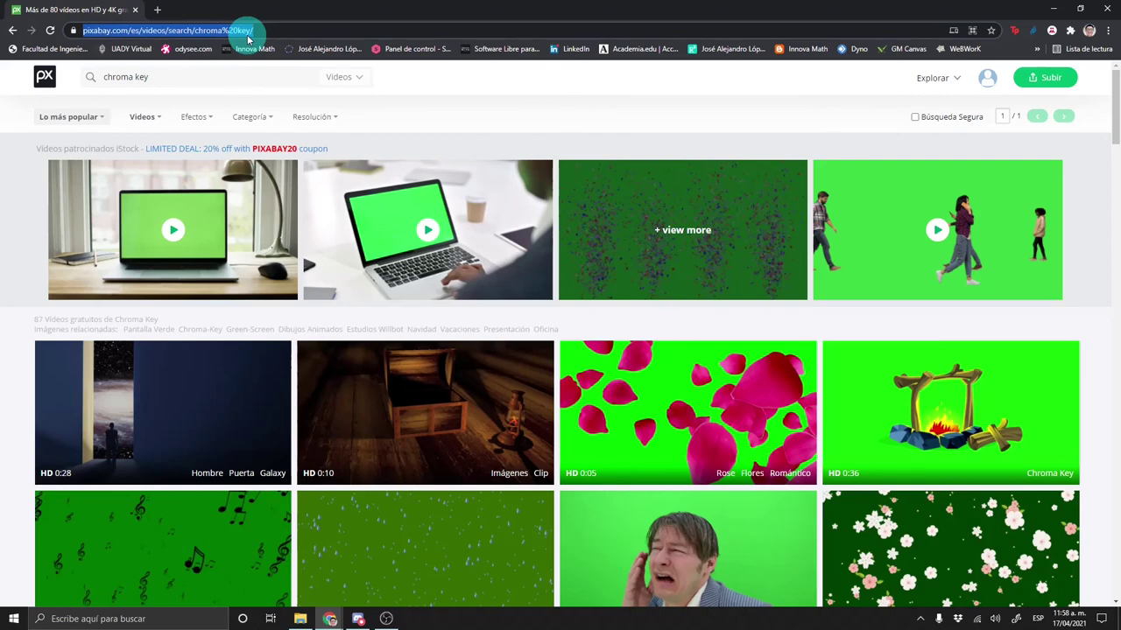
type("pix")
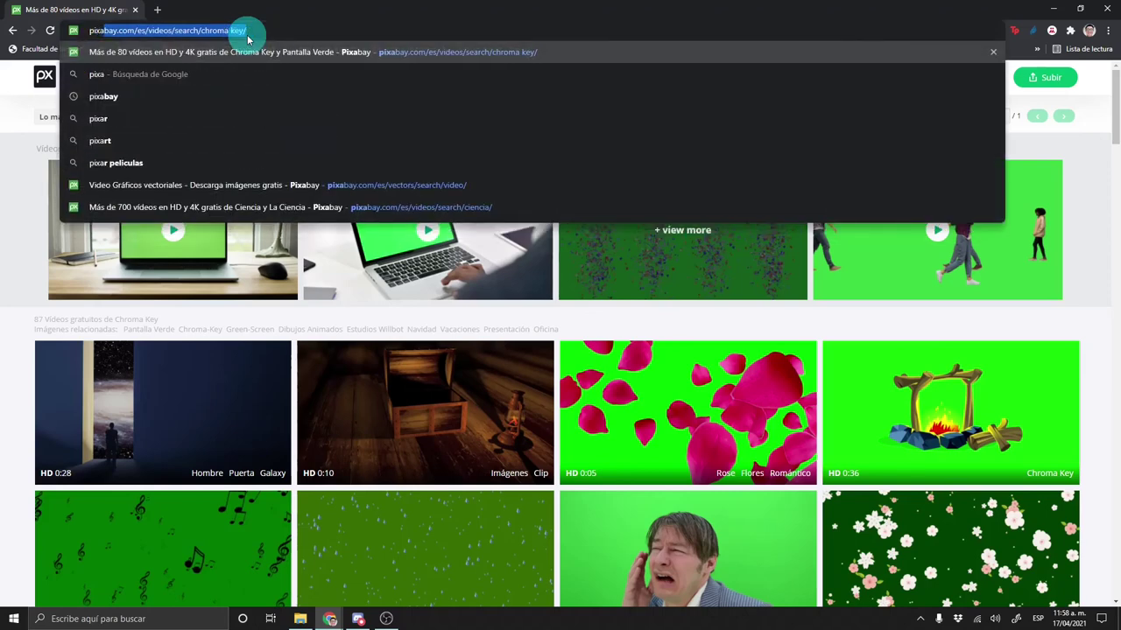
key("Return")
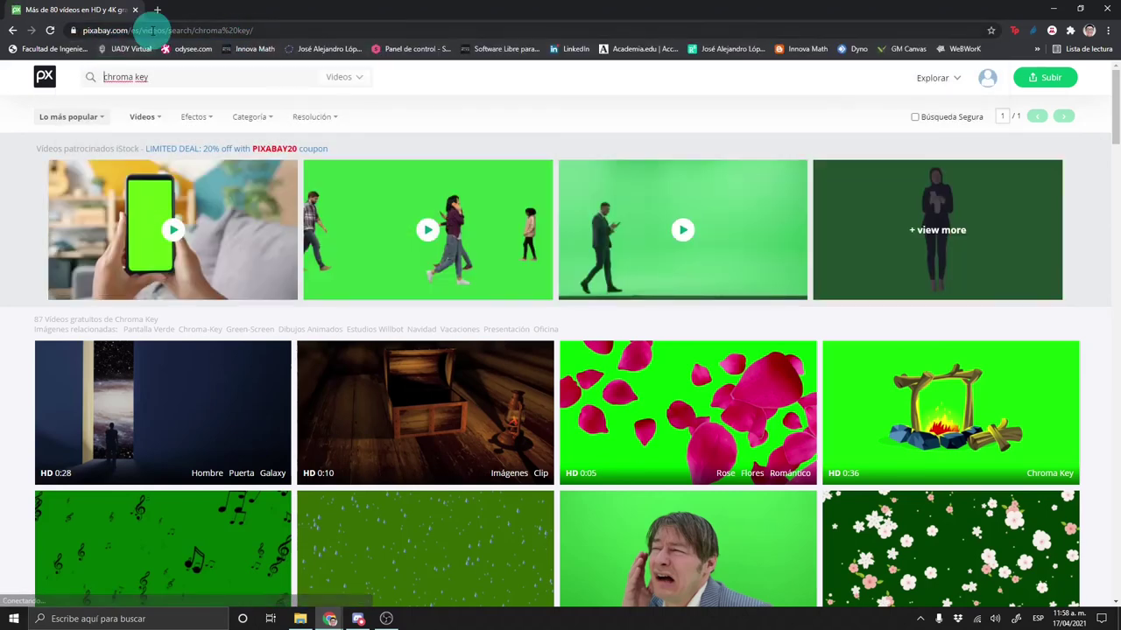
left_click_drag(141, 34, 290, 39)
key("BackSpace")
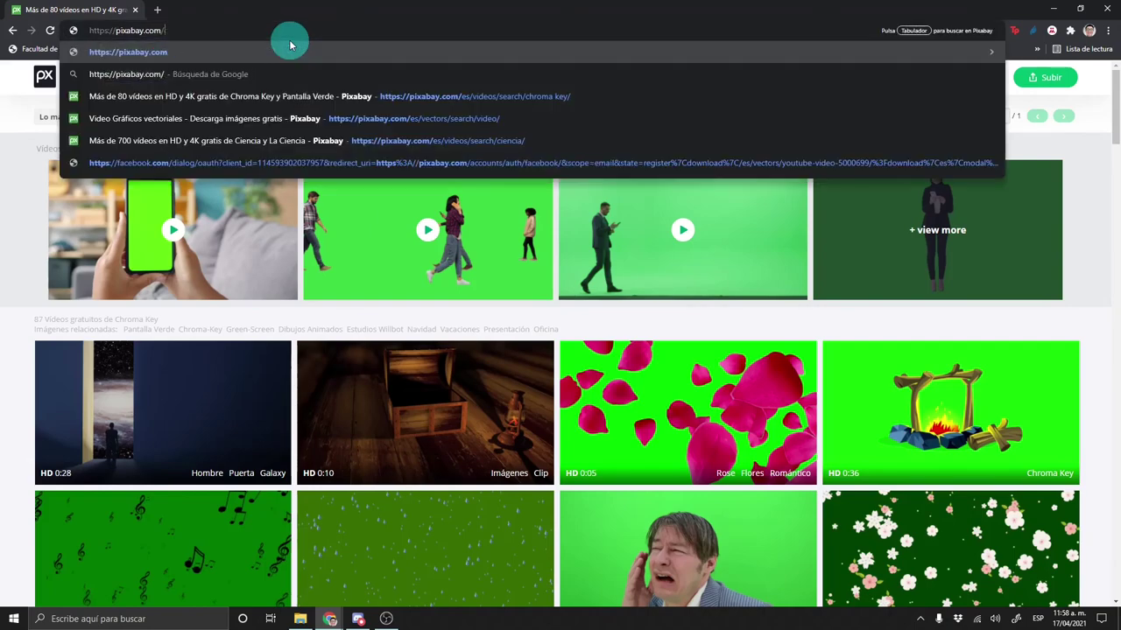
key("Return")
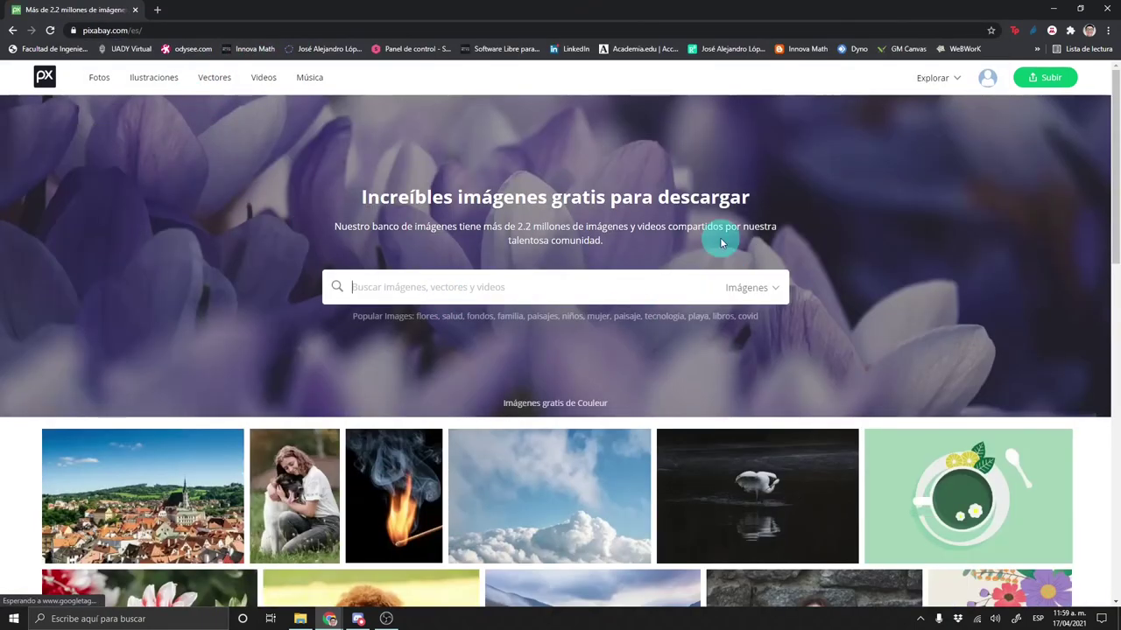
Switch the Pixabay search type from Imágenes to Videos.
scroll(575, 267, "down", 3)
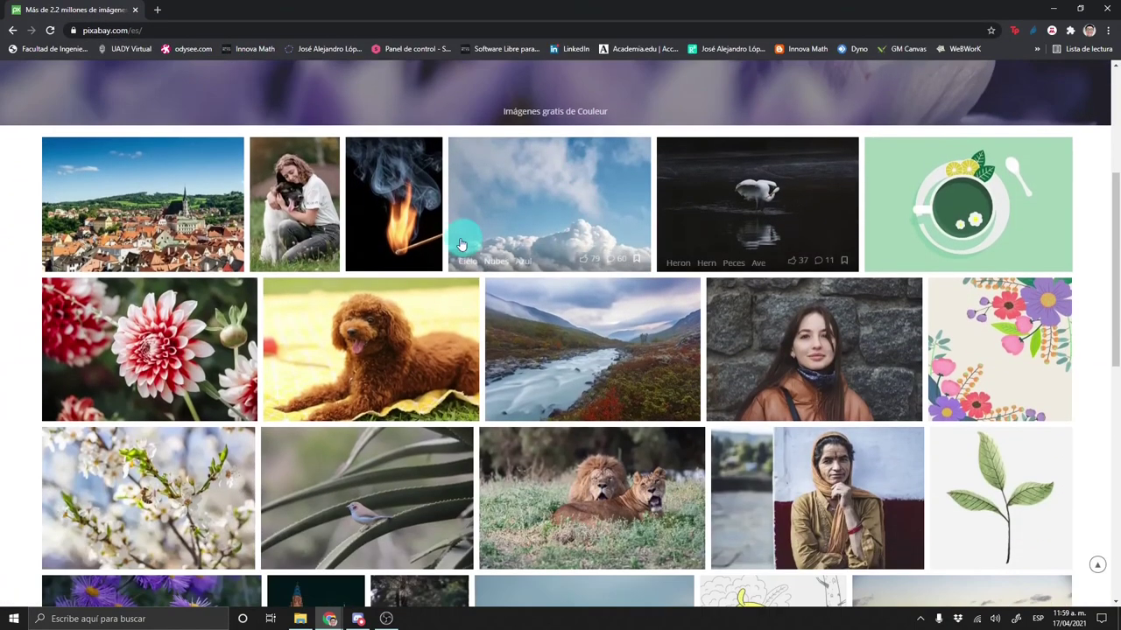
scroll(463, 240, "down", 2)
scroll(440, 248, "up", 5)
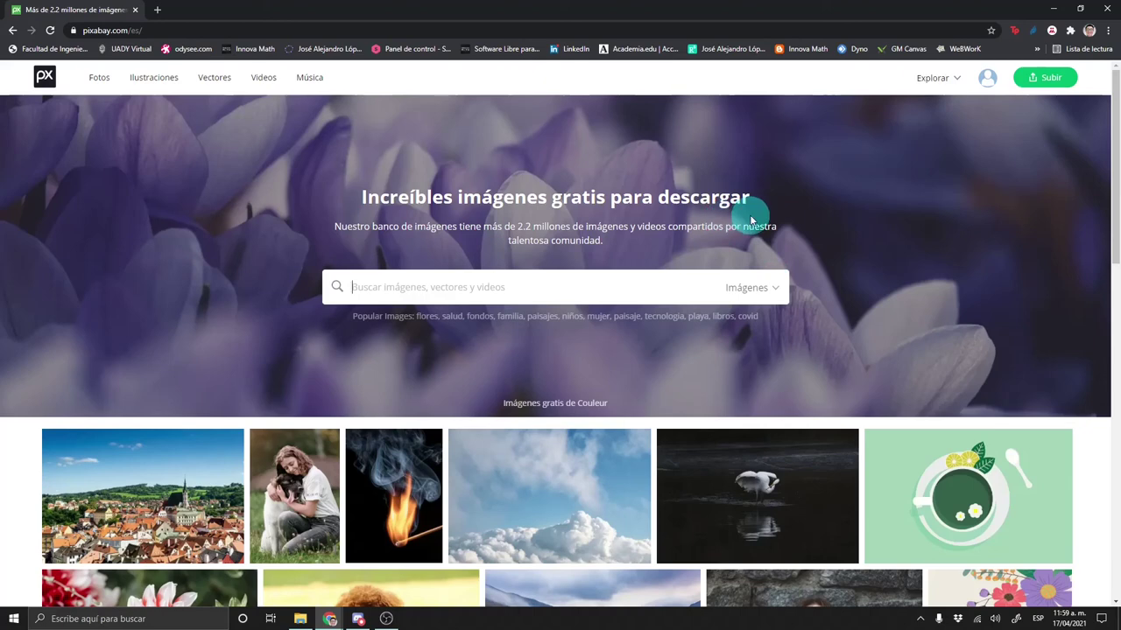
left_click(763, 303)
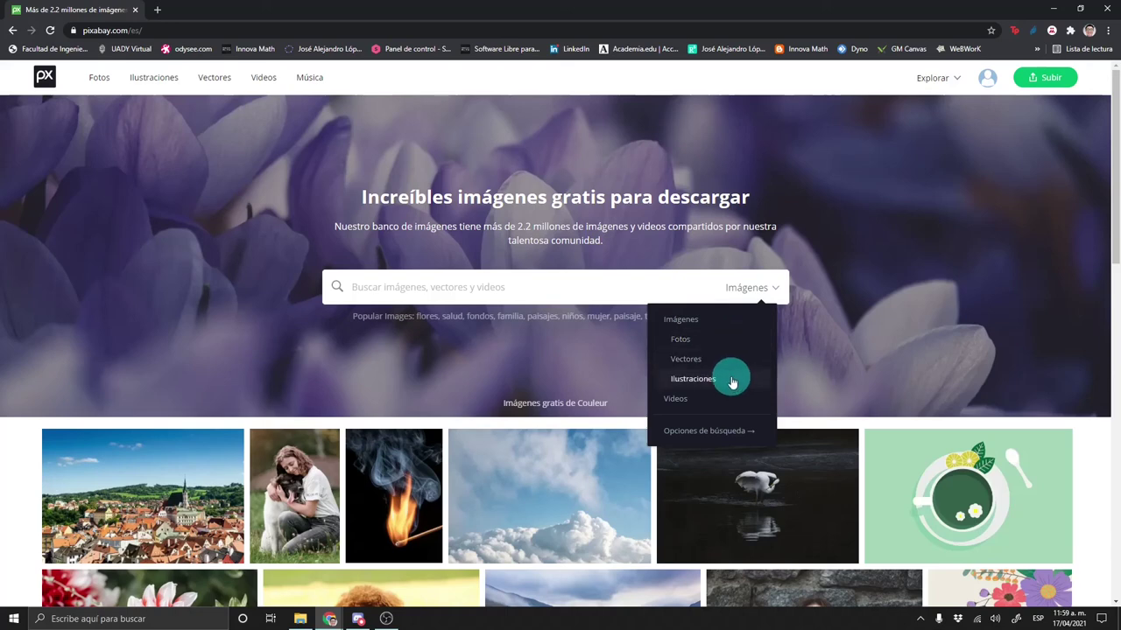
left_click(719, 402)
type("matematic")
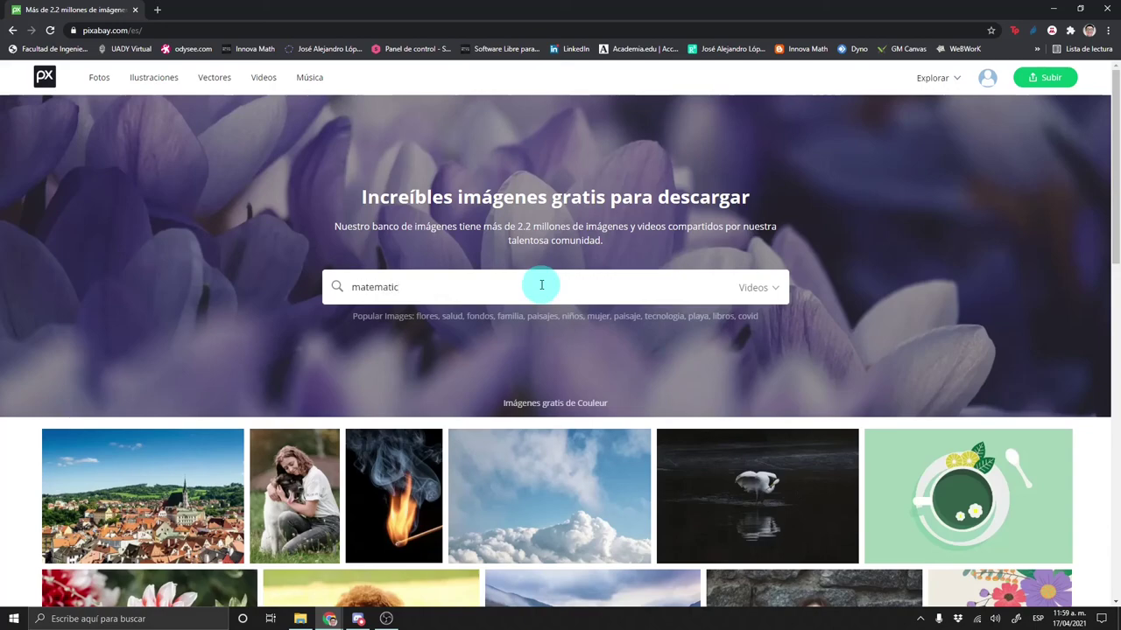
Search Pixabay videos for 'matematicas' and browse the results.
type("as")
key("Return")
scroll(566, 391, "down", 2)
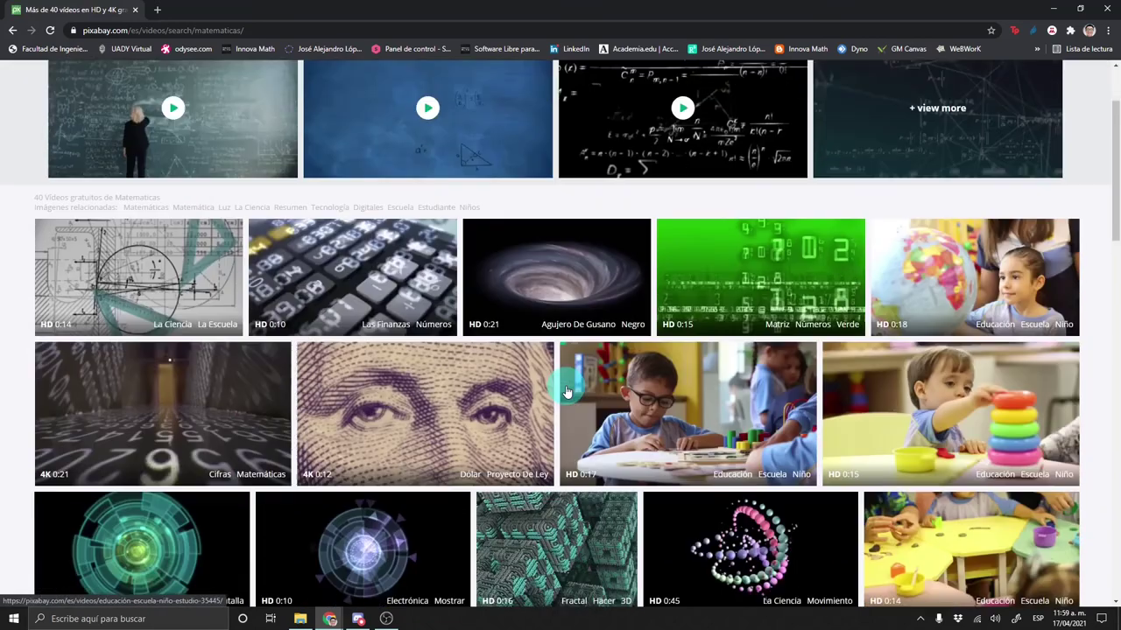
scroll(566, 391, "down", 1)
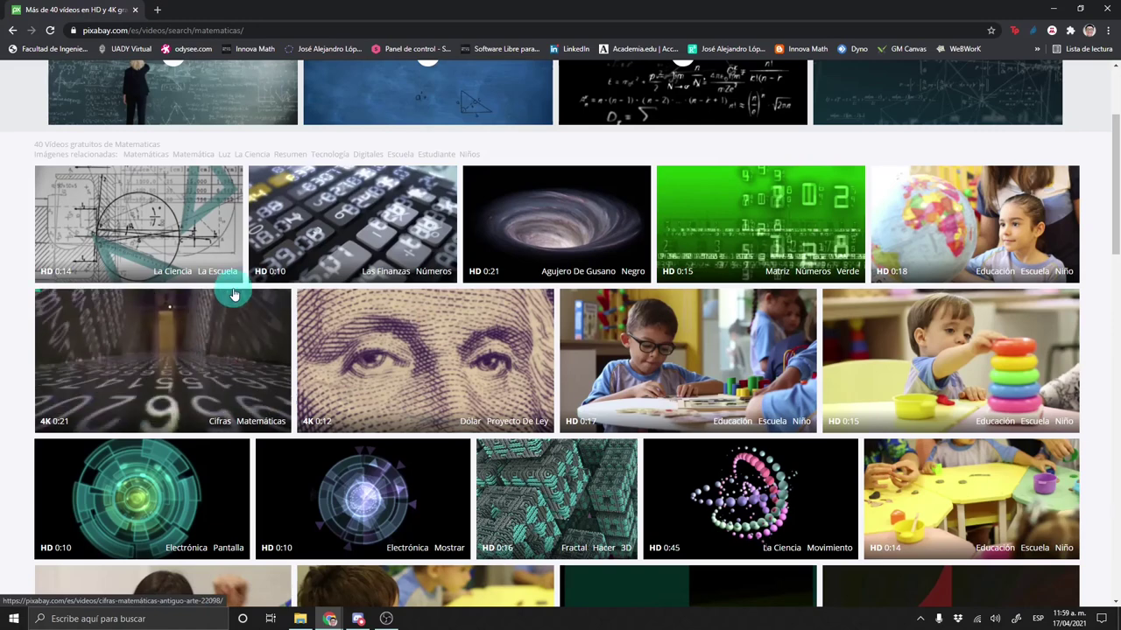
Download the calculator clip at 1280×720 (6.3 MB), then go back to the results.
left_click(346, 240)
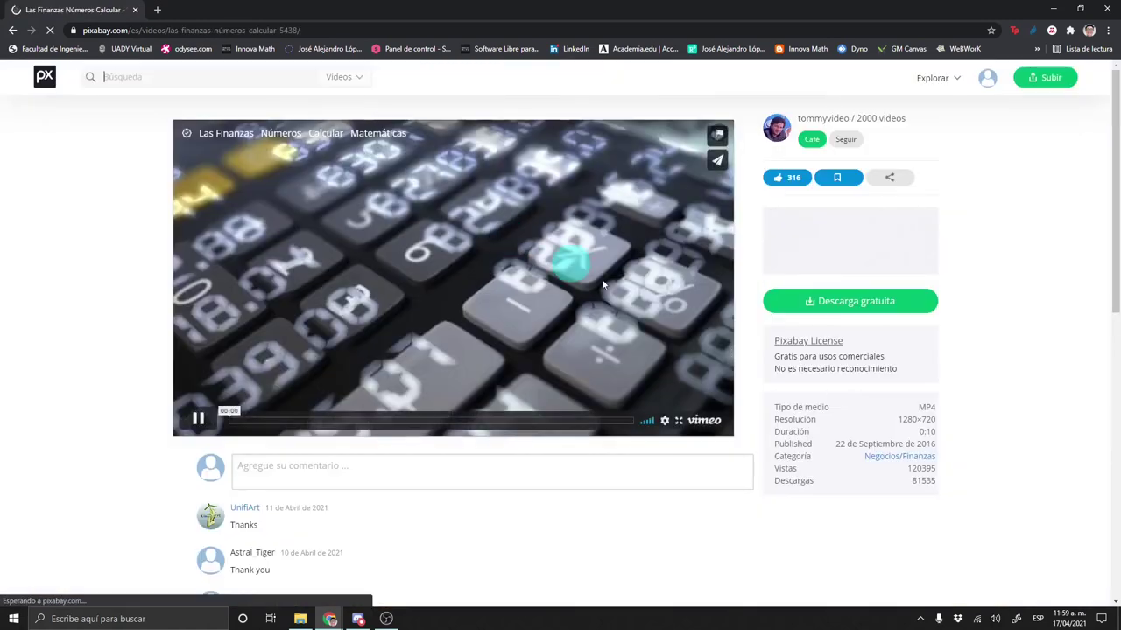
scroll(911, 286, "down", 1)
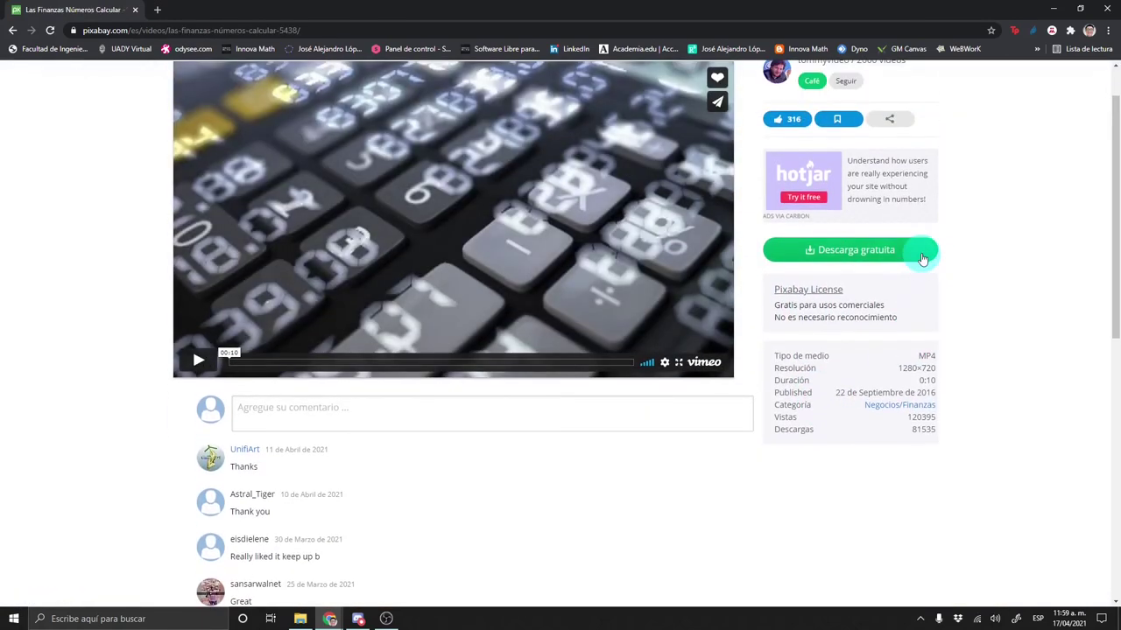
left_click(922, 259)
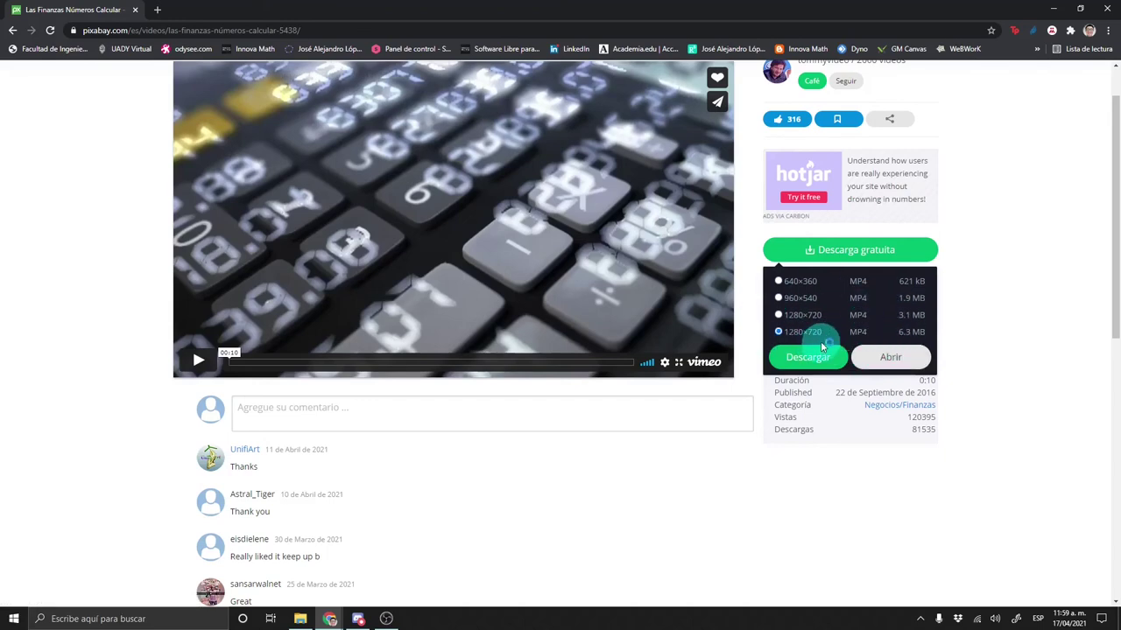
left_click(828, 365)
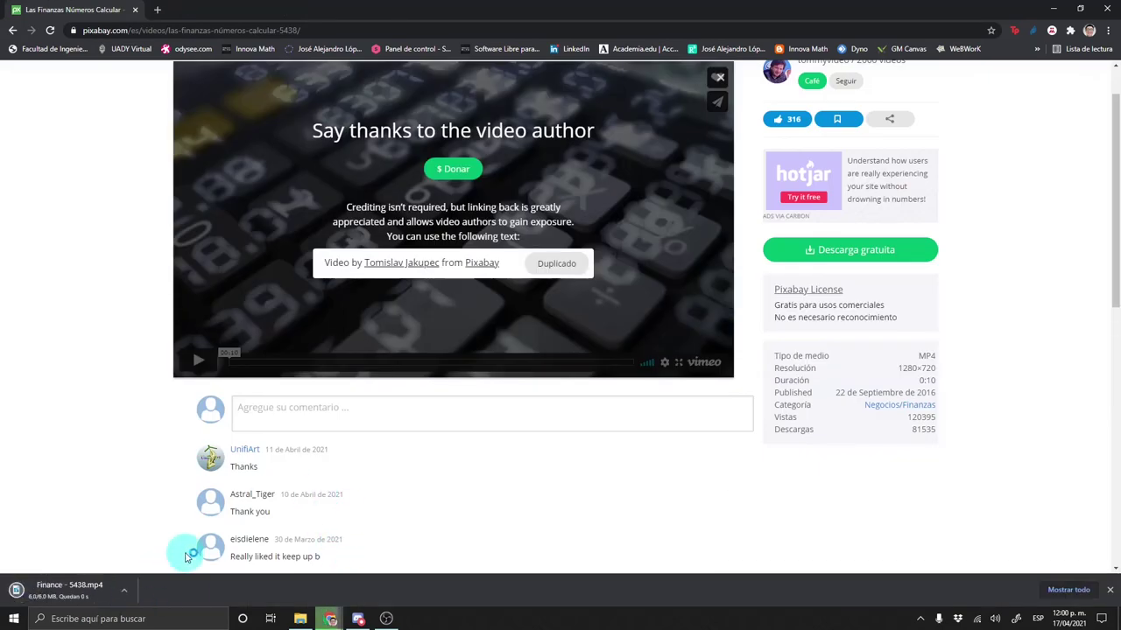
scroll(440, 295, "up", 1)
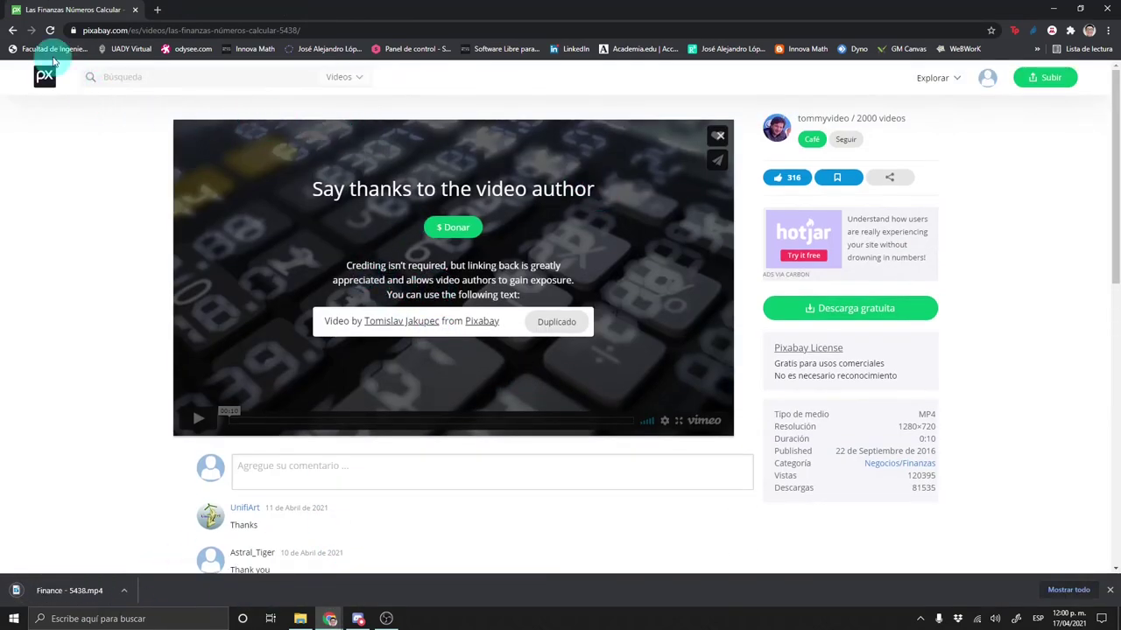
left_click(15, 30)
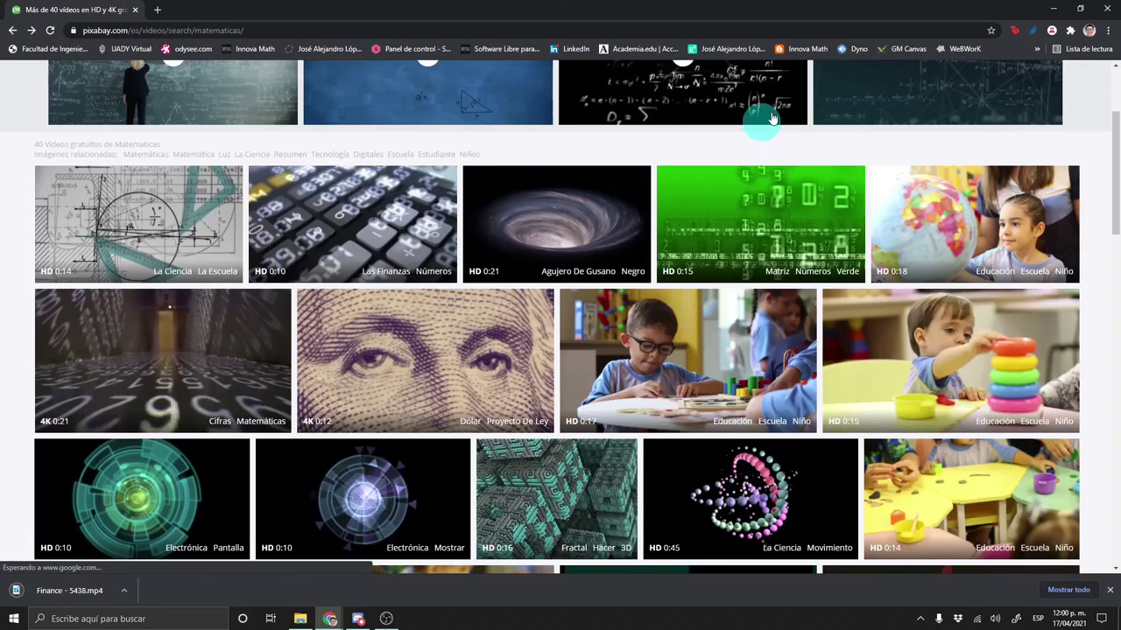
Dismiss the finished-download notice and select the 'matematicas' search term for replacement.
scroll(823, 225, "up", 2)
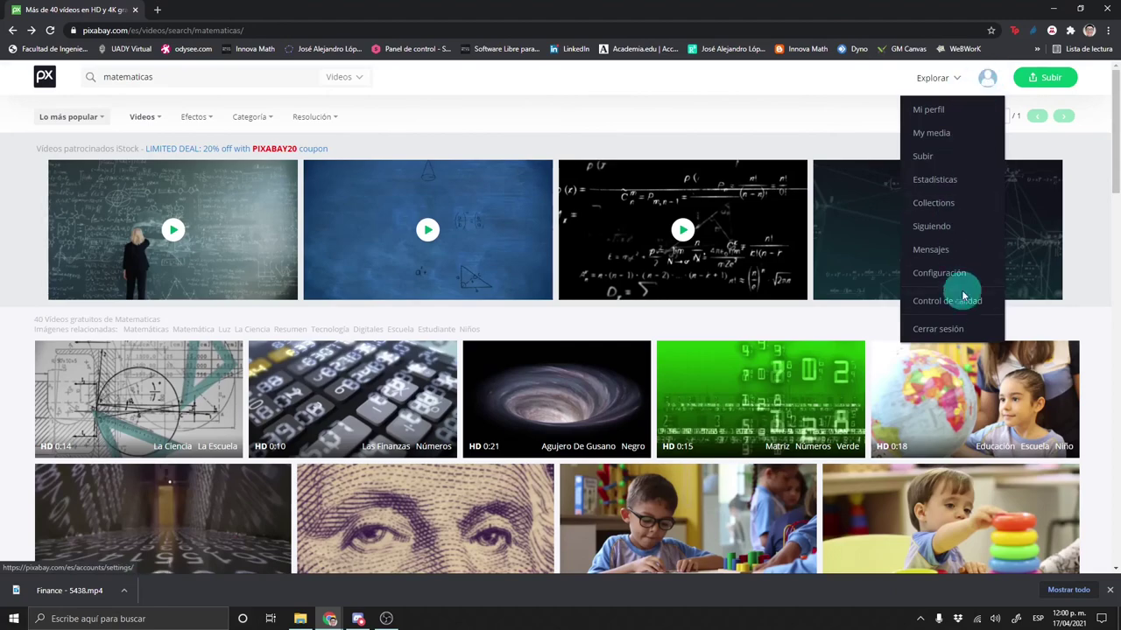
scroll(633, 241, "down", 3)
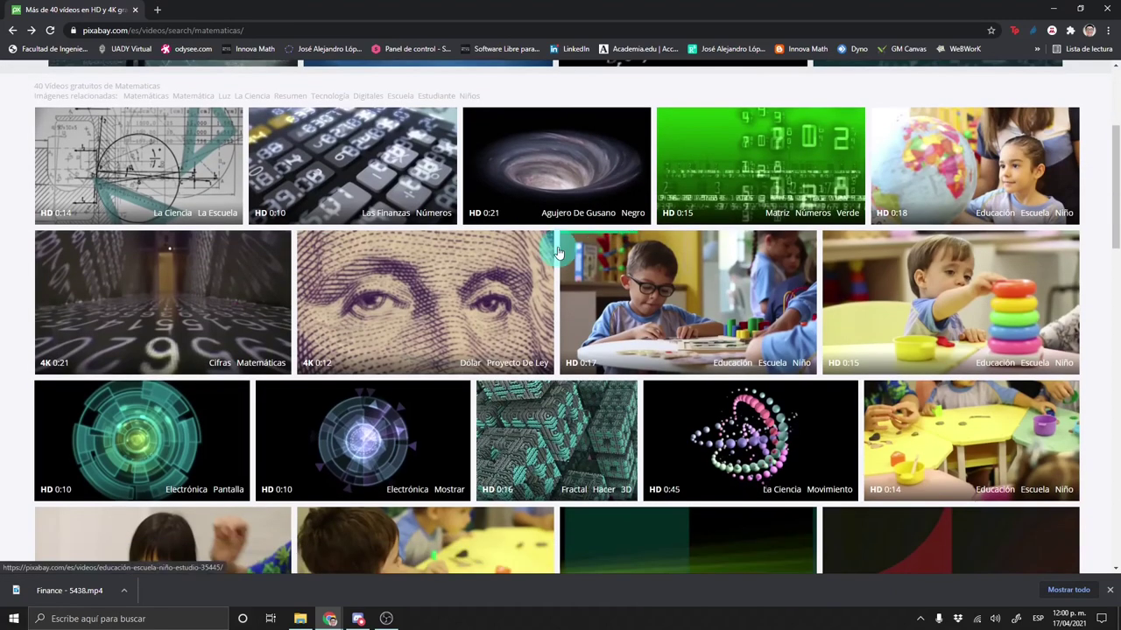
scroll(467, 283, "down", 2)
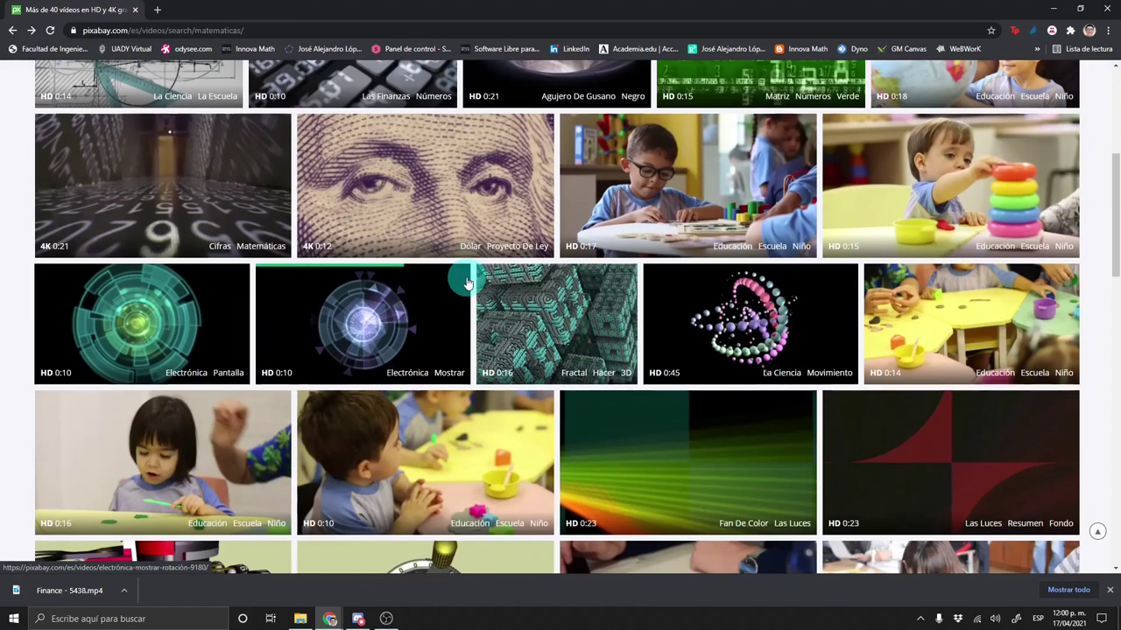
scroll(467, 283, "down", 2)
scroll(466, 291, "down", 2)
scroll(465, 301, "down", 2)
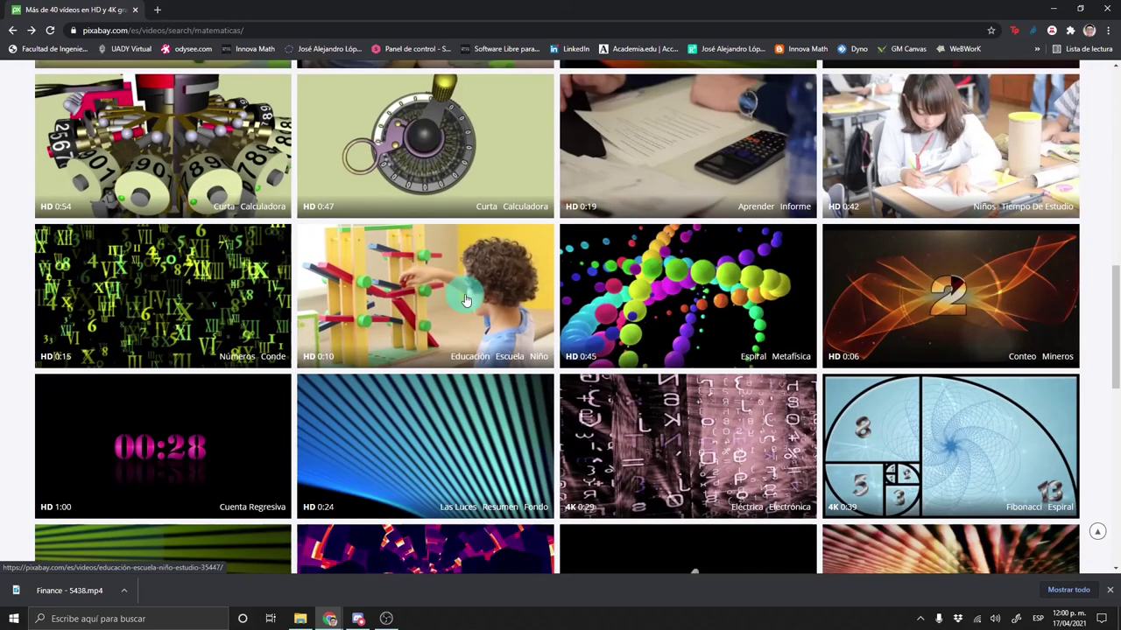
scroll(490, 325, "up", 2)
scroll(490, 325, "up", 5)
scroll(492, 323, "up", 6)
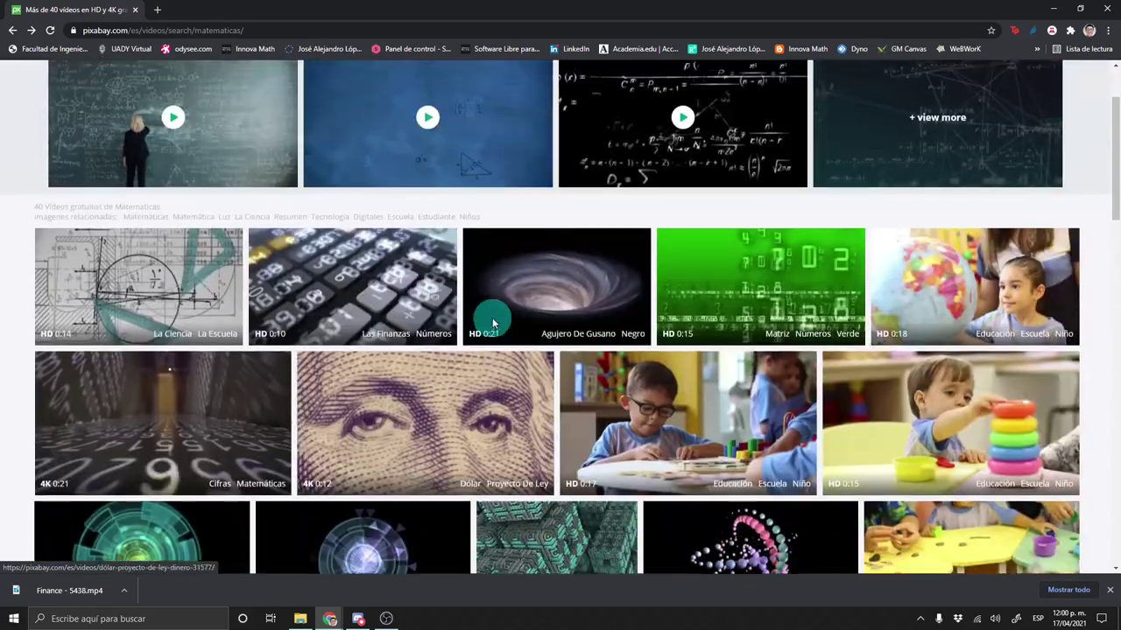
scroll(492, 324, "up", 2)
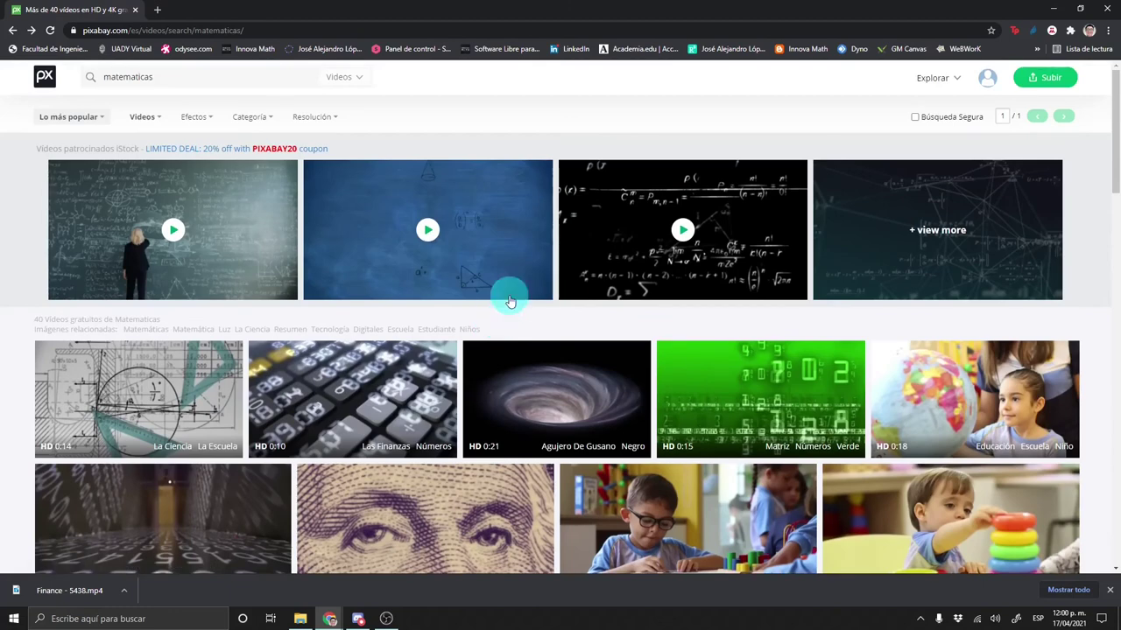
left_click(1107, 590)
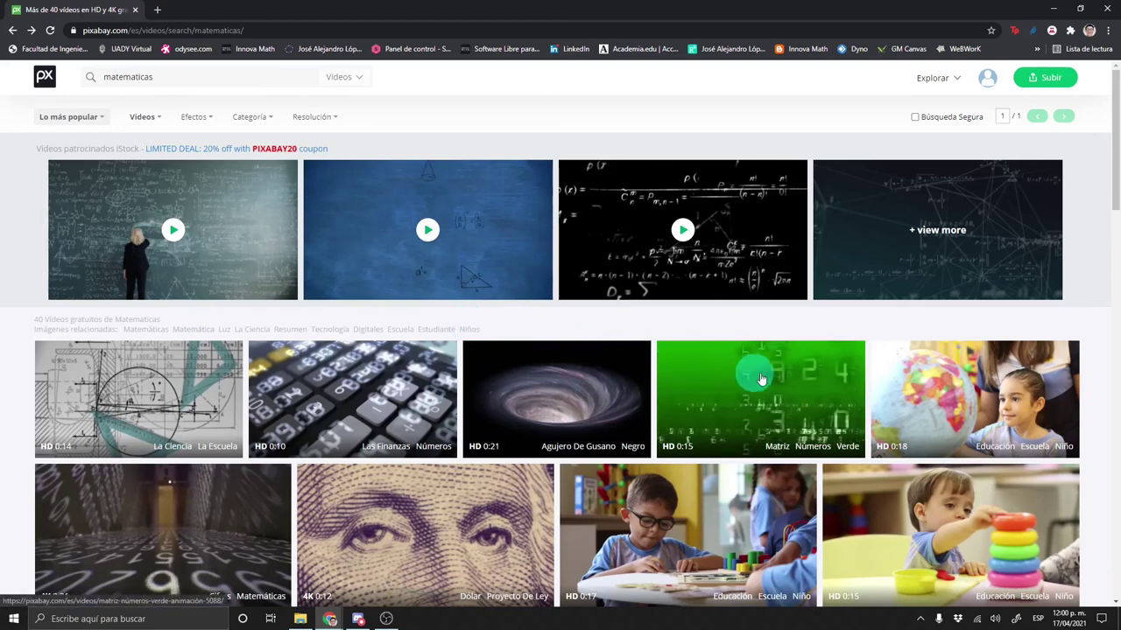
double_click(123, 77)
type("chroma key")
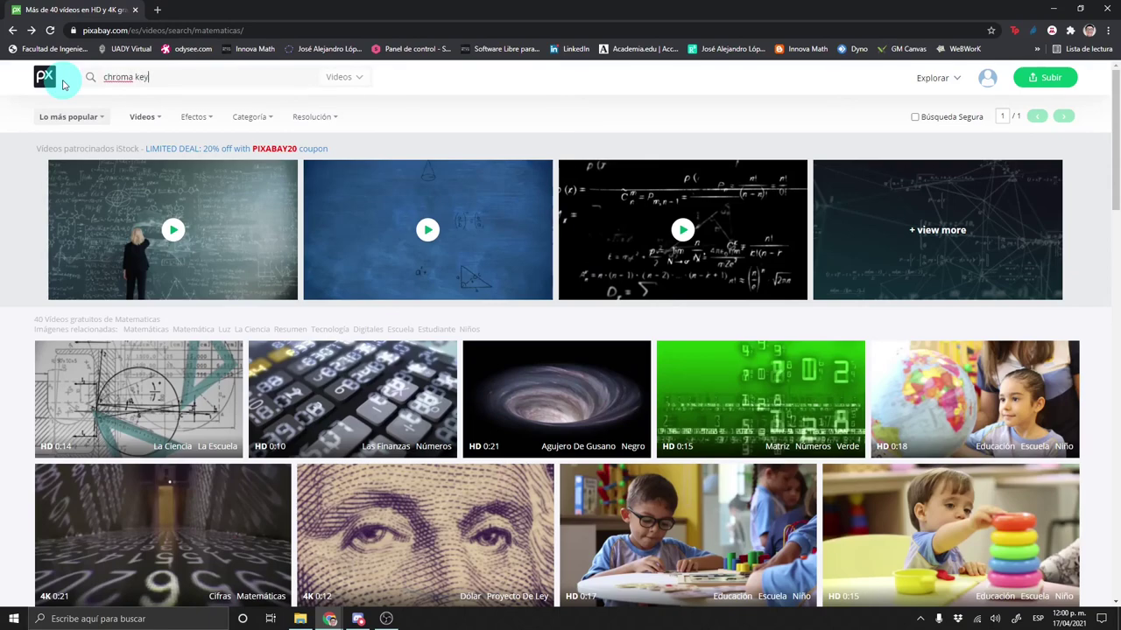
Run the 'chroma key' video search and browse the 87 green-screen results.
key("Return")
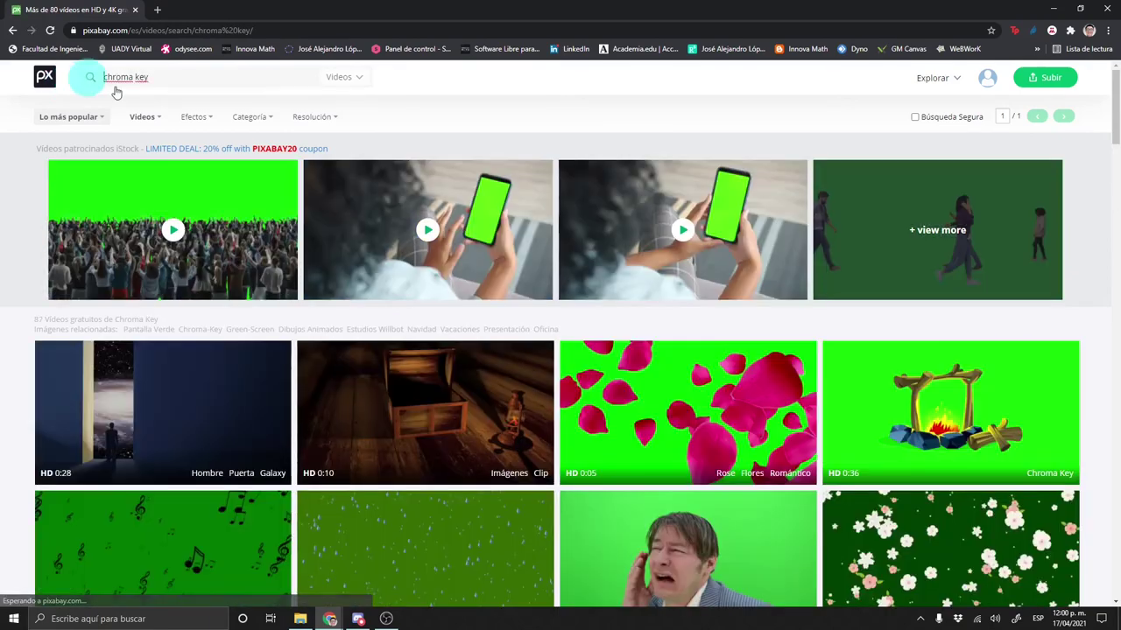
scroll(623, 308, "down", 1)
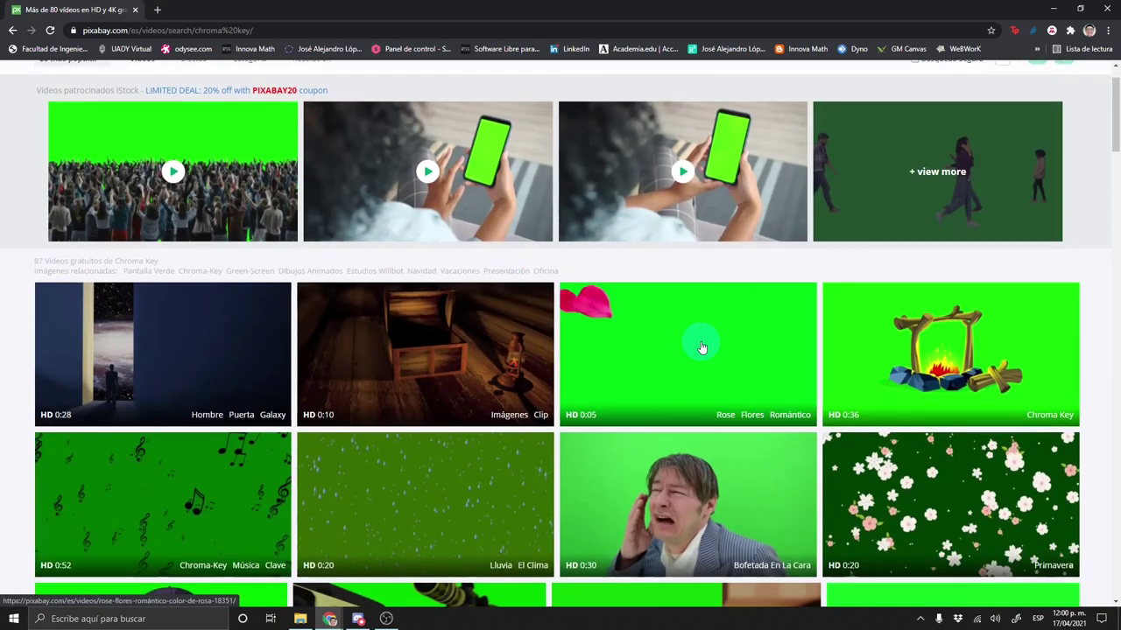
scroll(187, 385, "down", 1)
scroll(188, 385, "down", 1)
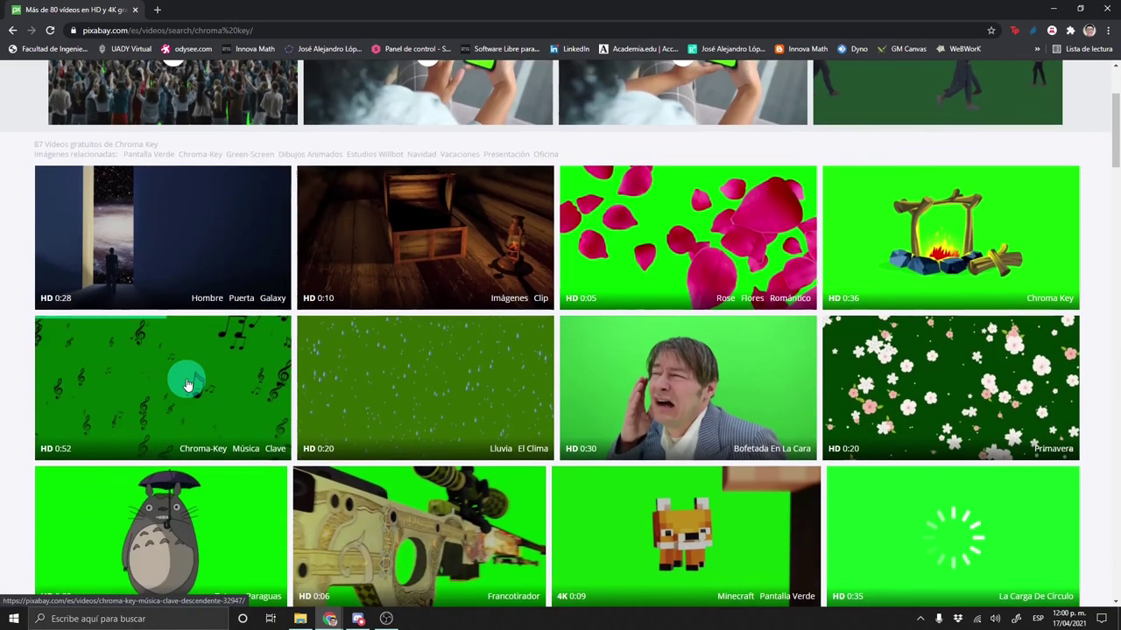
scroll(187, 385, "down", 2)
scroll(948, 267, "down", 2)
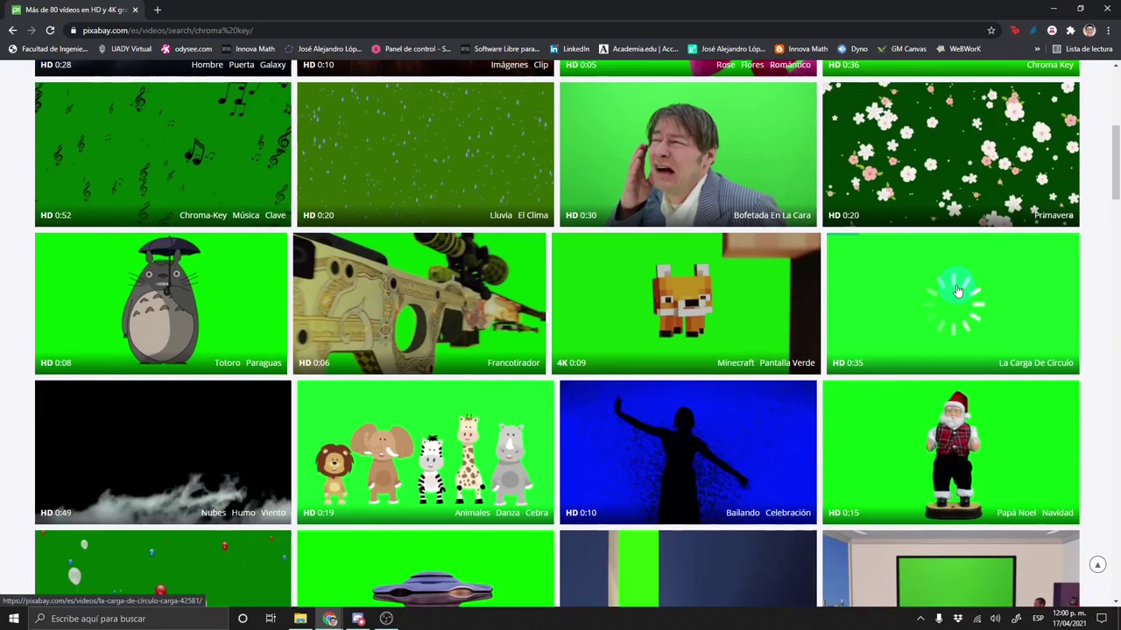
scroll(956, 291, "down", 2)
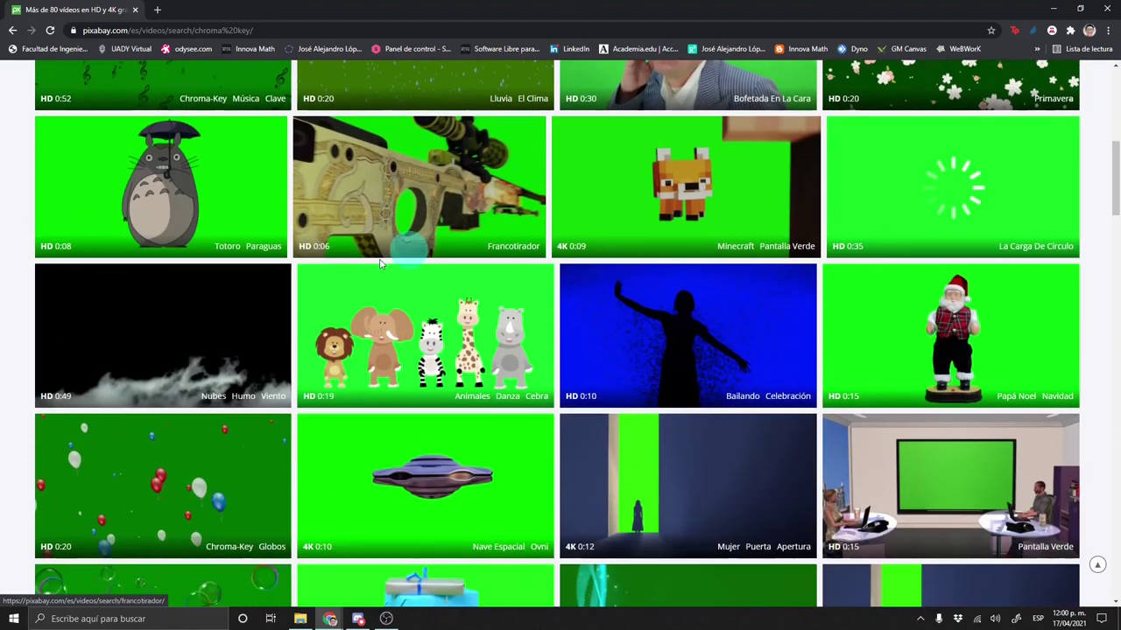
scroll(788, 298, "down", 2)
scroll(569, 315, "down", 3)
scroll(400, 327, "down", 2)
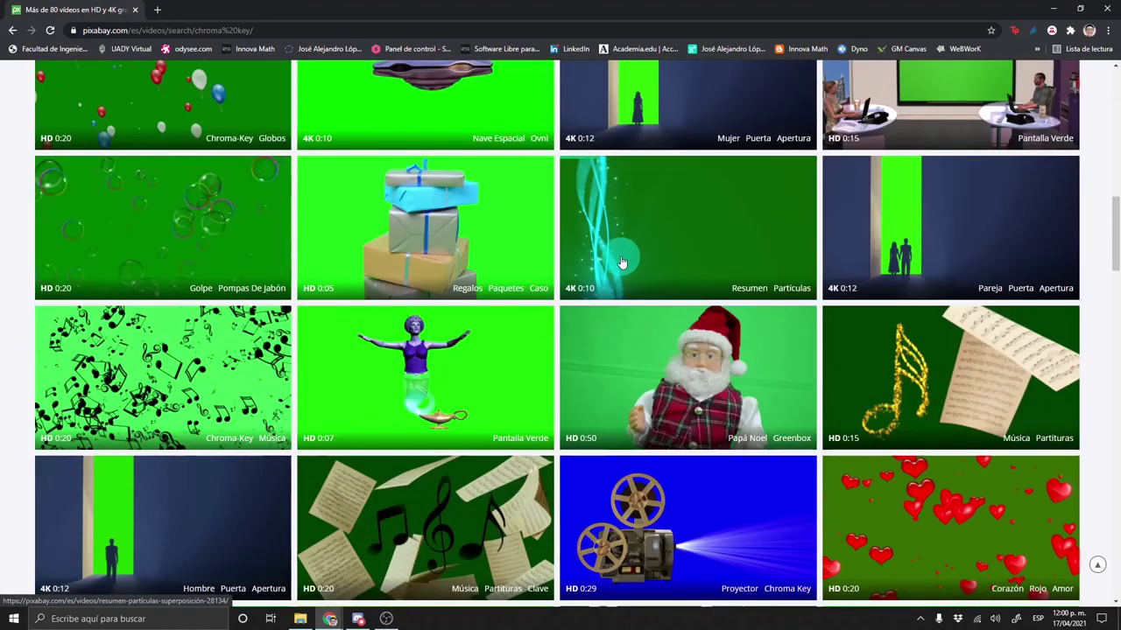
scroll(420, 315, "down", 2)
scroll(442, 302, "down", 2)
scroll(464, 286, "down", 5)
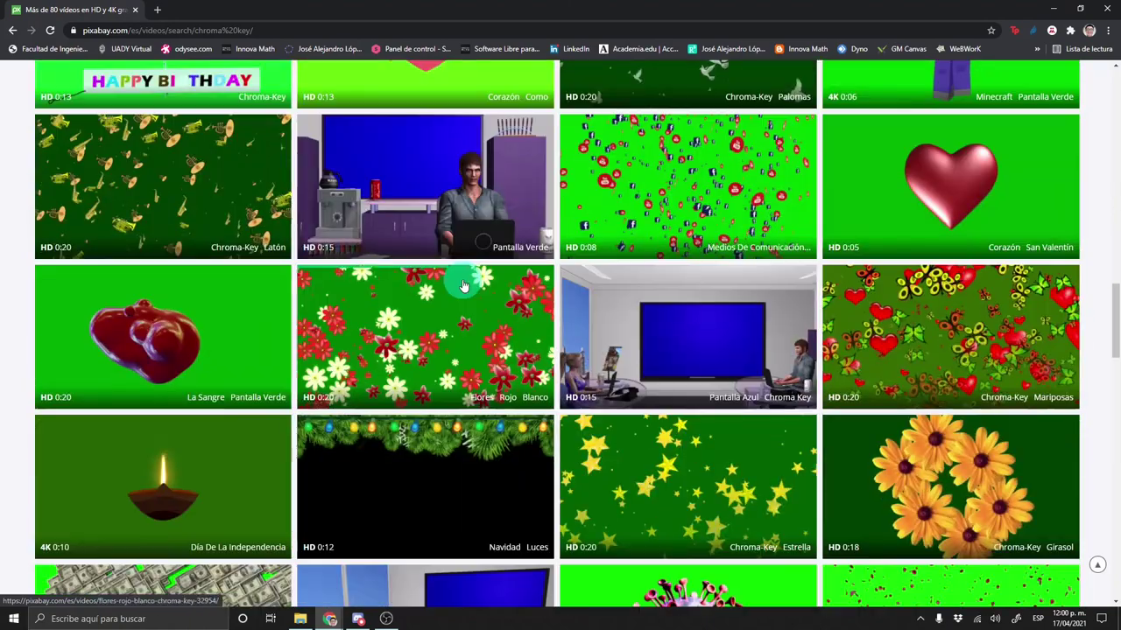
scroll(490, 262, "up", 3)
scroll(596, 201, "up", 5)
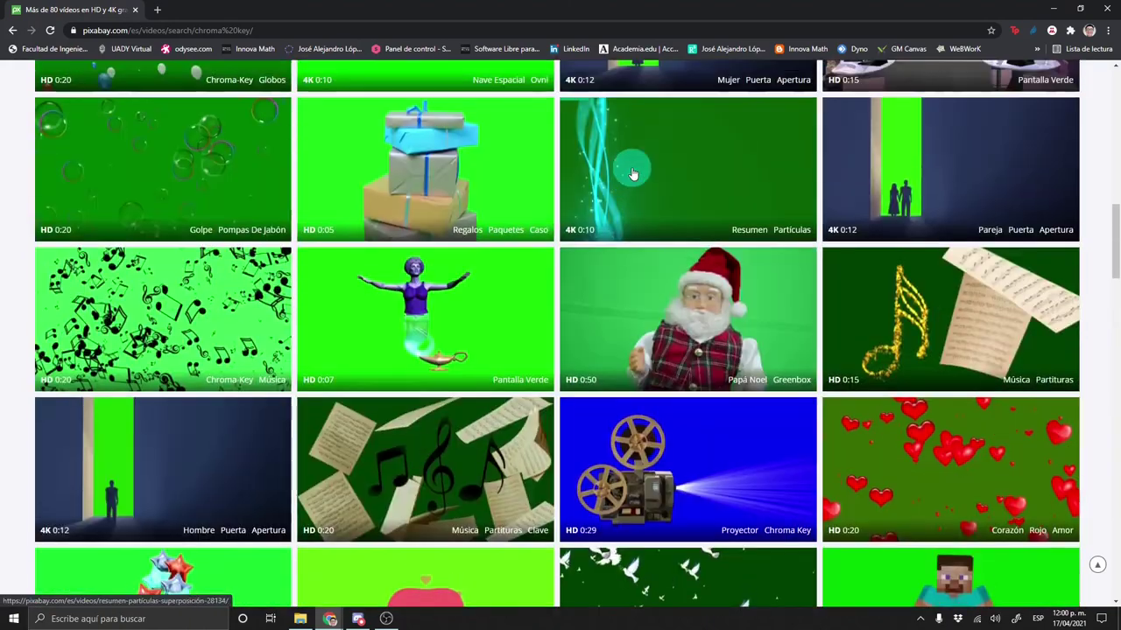
scroll(633, 173, "up", 5)
scroll(632, 173, "up", 3)
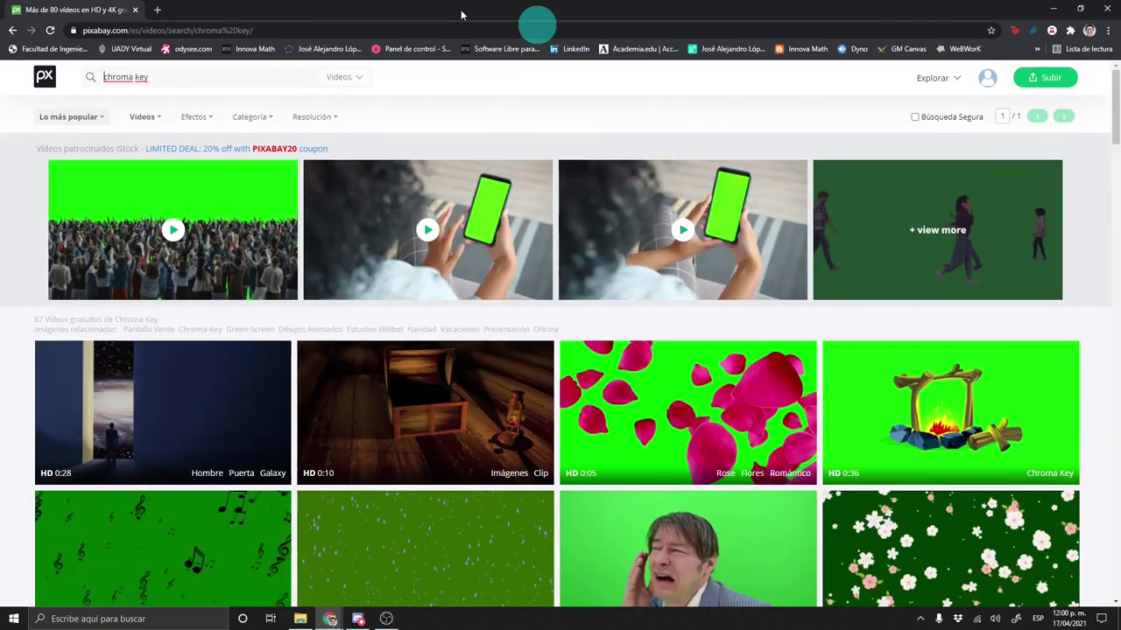